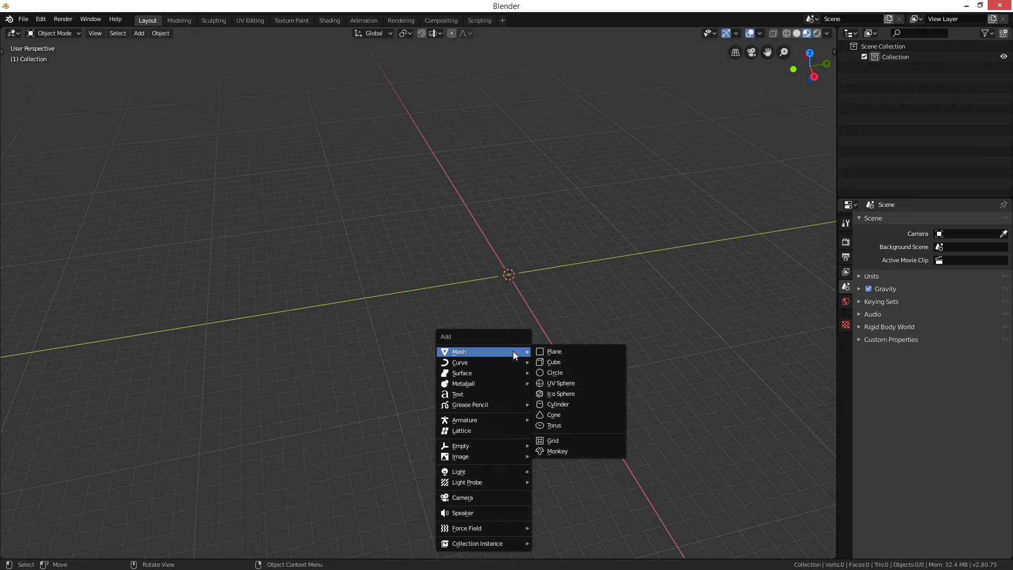
# Add a cube mesh and raise it along Z until its base rests on the ground at the world origin.
pyautogui.click(584, 362)
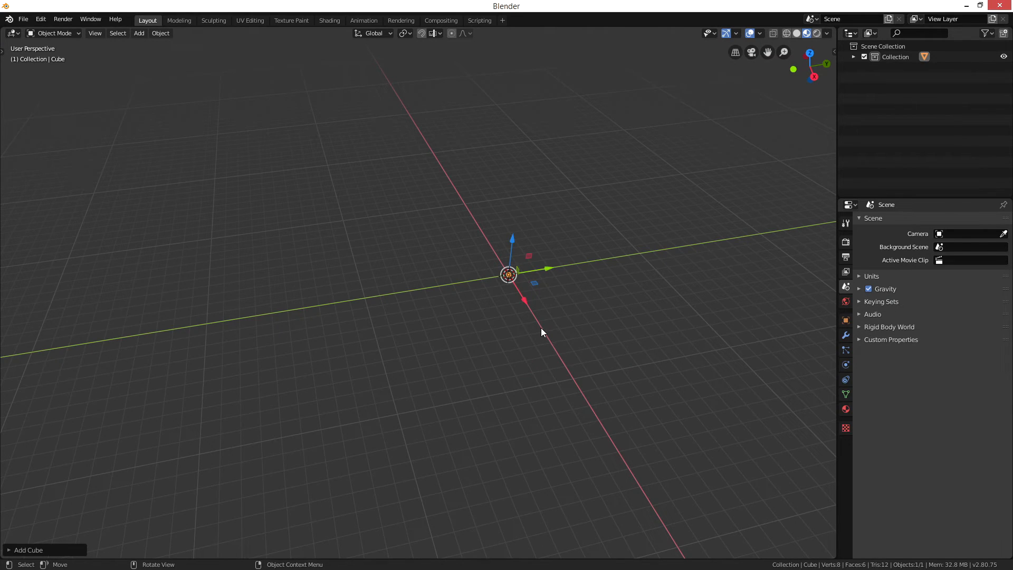
pyautogui.press('KP_Decimal')
pyautogui.moveTo(540, 328); pyautogui.dragTo(577, 312, button='middle')
pyautogui.scroll(-5, 576, 307)
pyautogui.scroll(2, 524, 299)
pyautogui.press('KP_1')
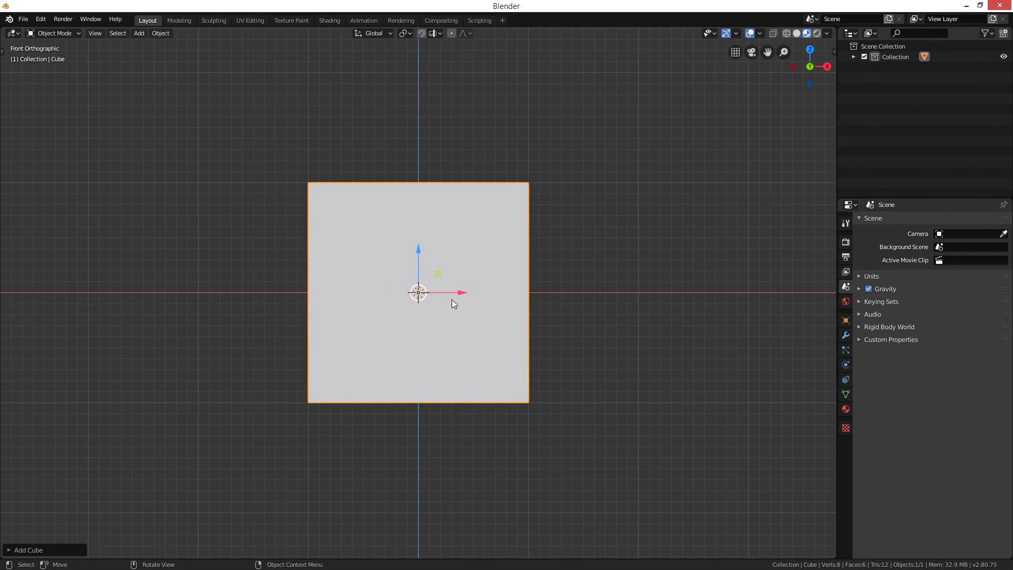
pyautogui.moveTo(420, 271); pyautogui.dragTo(420, 156)
pyautogui.moveTo(448, 218); pyautogui.dragTo(530, 273, button='middle')
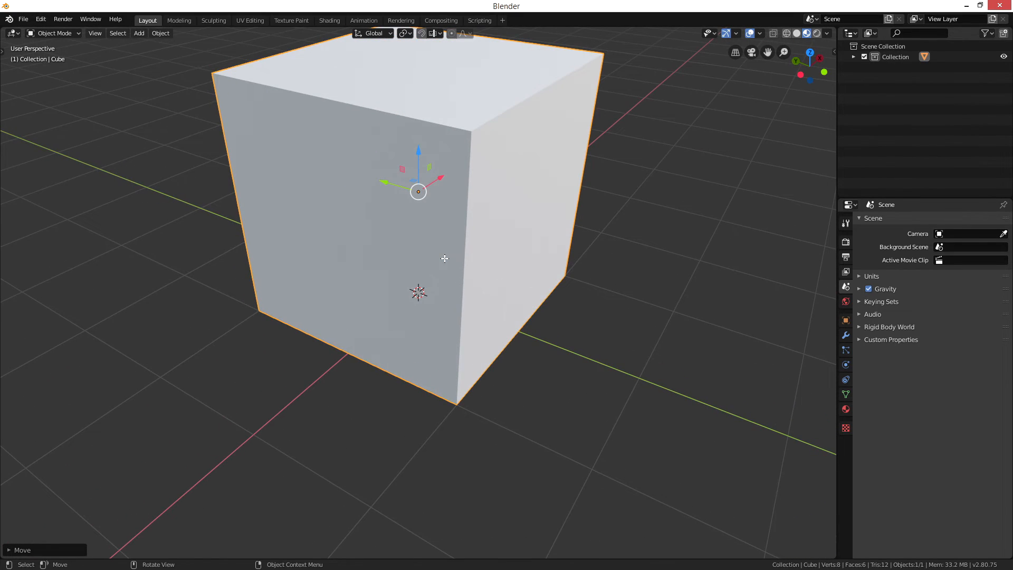
# Triangulate all faces of the cube.
pyautogui.press('Tab')
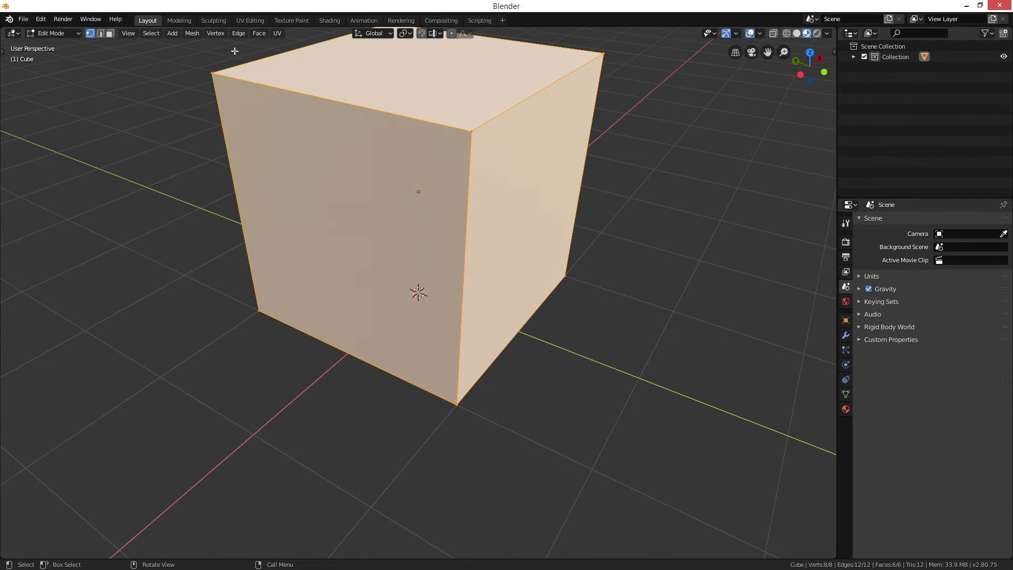
pyautogui.click(240, 34)
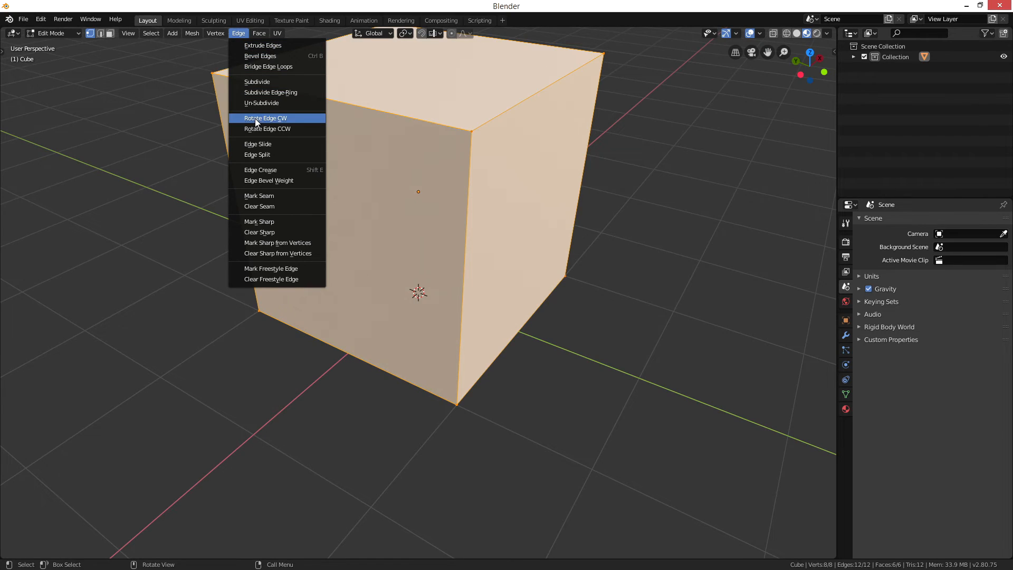
pyautogui.moveTo(263, 34)
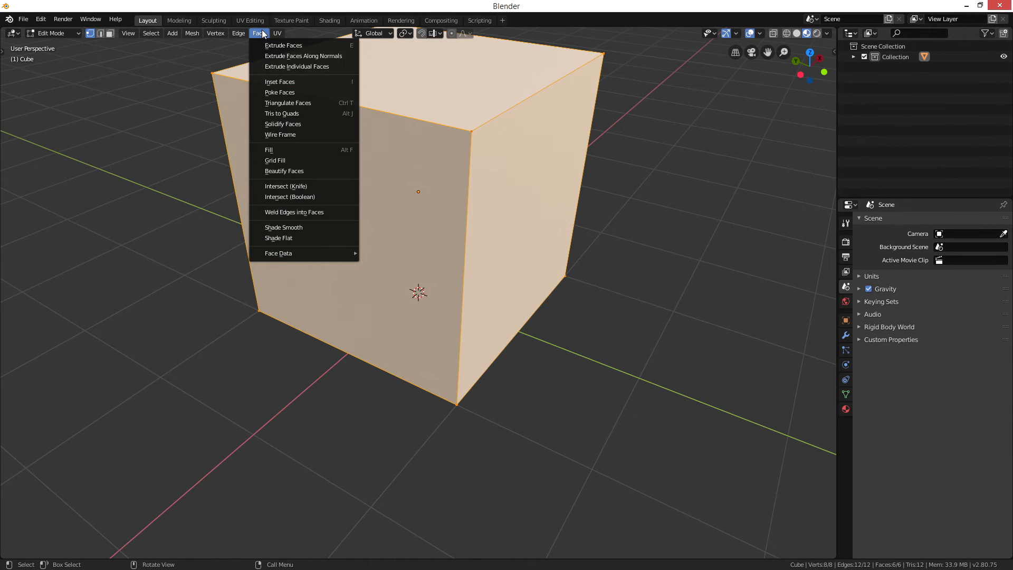
pyautogui.click(263, 105)
pyautogui.moveTo(481, 232); pyautogui.dragTo(445, 242, button='middle')
pyautogui.press('Tab')
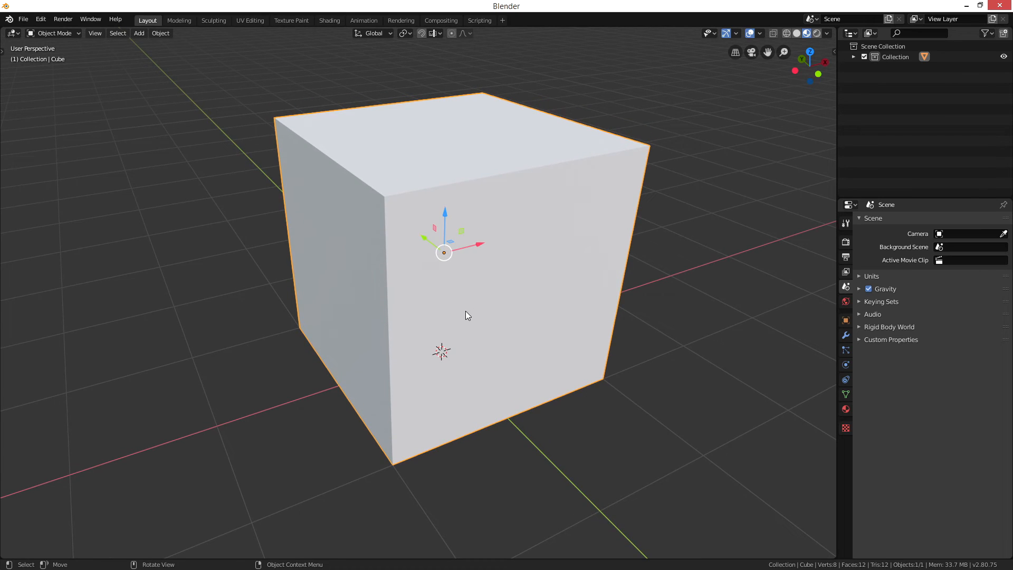
# Examine the cube's triangulated faces from several sides and check its UV layout.
pyautogui.moveTo(488, 395); pyautogui.dragTo(502, 375, button='middle')
pyautogui.press('Tab')
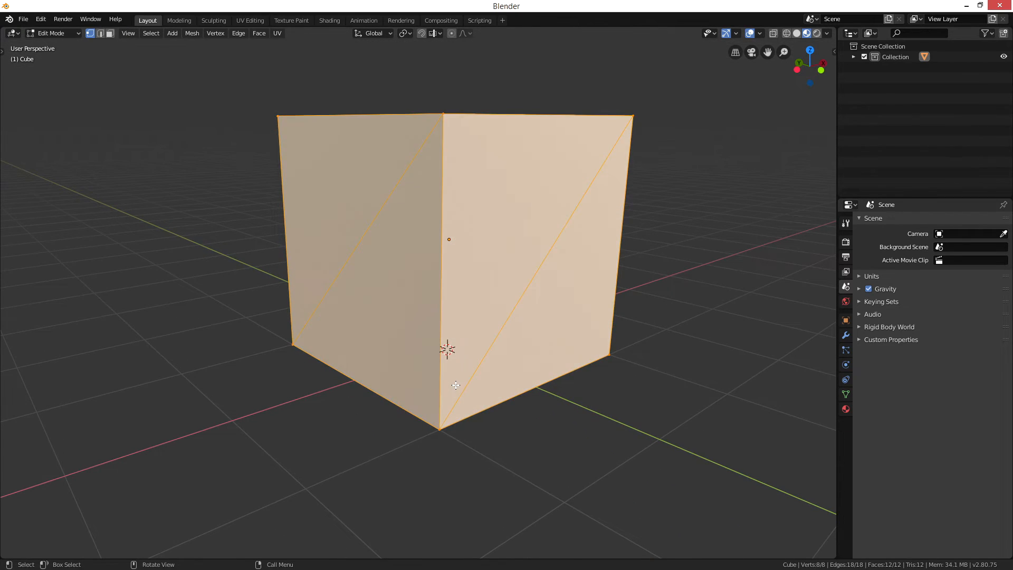
pyautogui.moveTo(483, 311); pyautogui.dragTo(460, 320, button='middle')
pyautogui.press('Tab')
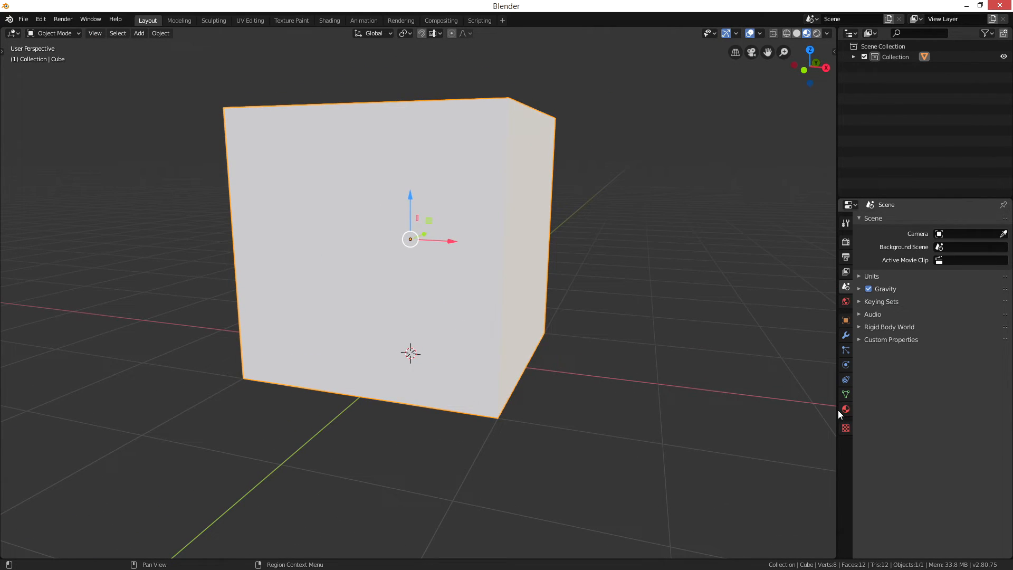
pyautogui.moveTo(556, 259); pyautogui.dragTo(566, 271, button='middle')
pyautogui.press('Tab')
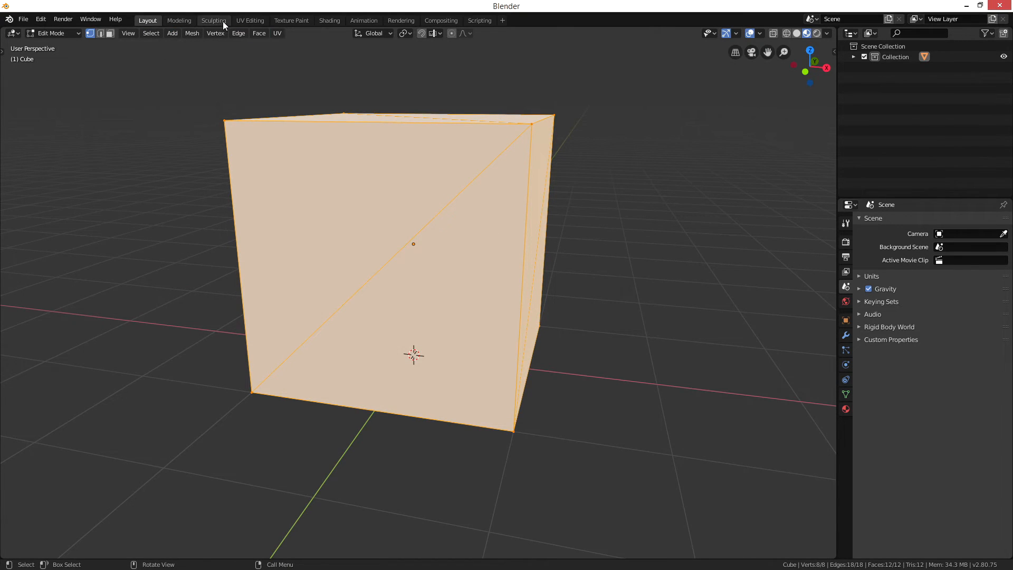
pyautogui.click(252, 21)
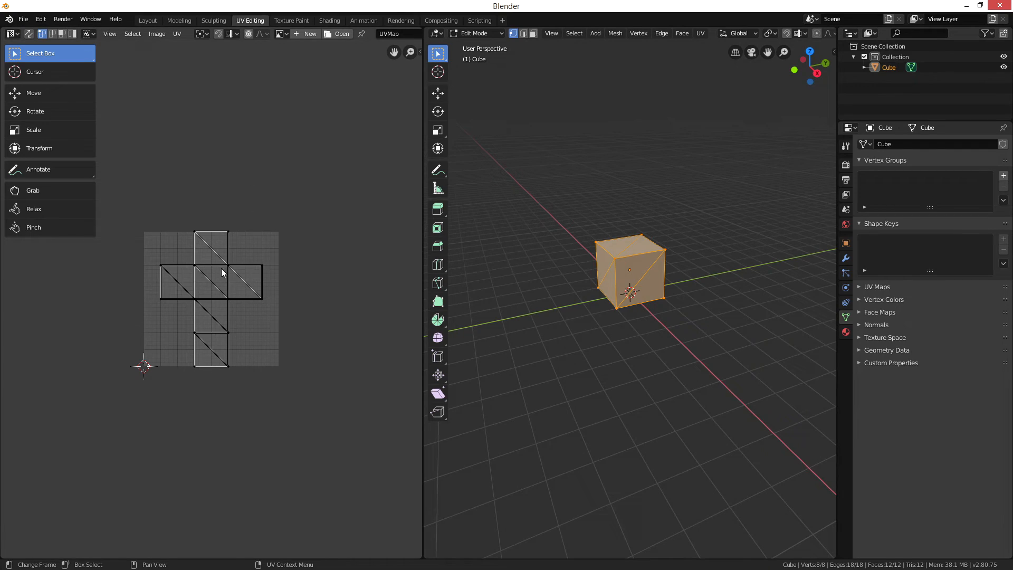
pyautogui.click(147, 21)
pyautogui.moveTo(496, 291); pyautogui.dragTo(452, 294, button='middle')
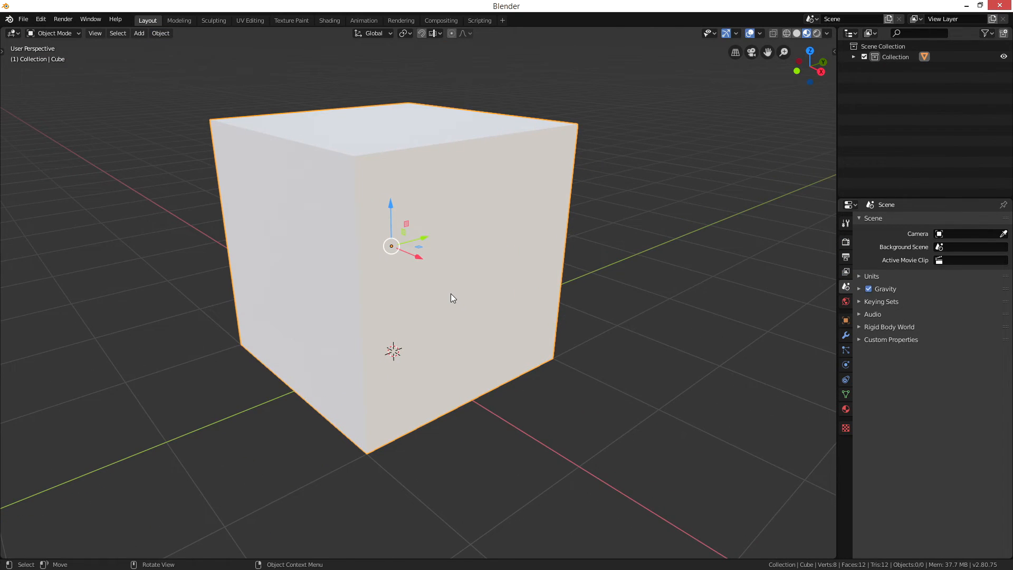
# Create a new material on the cube and name it dcust_new_model.
pyautogui.click(846, 410)
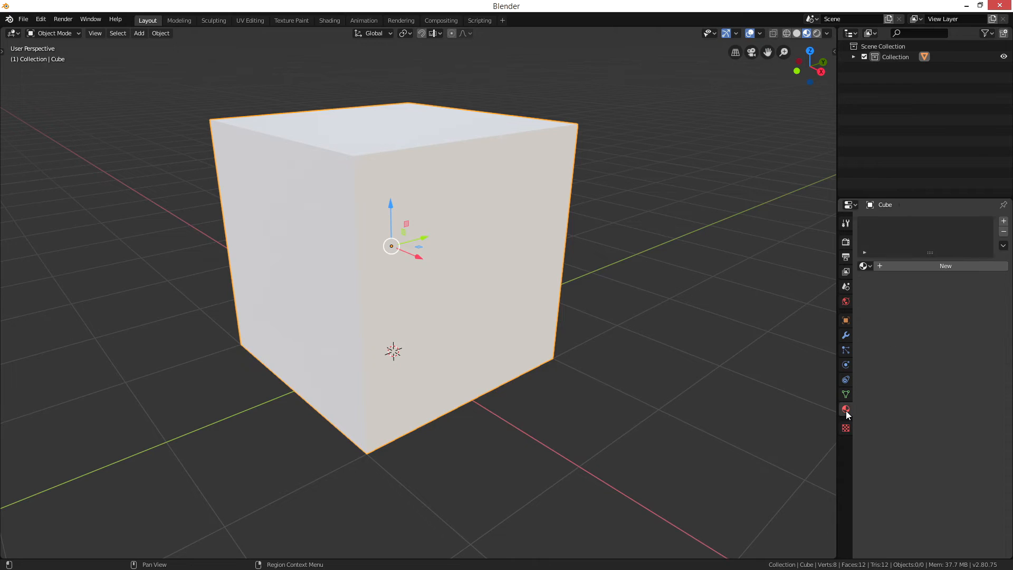
pyautogui.click(897, 267)
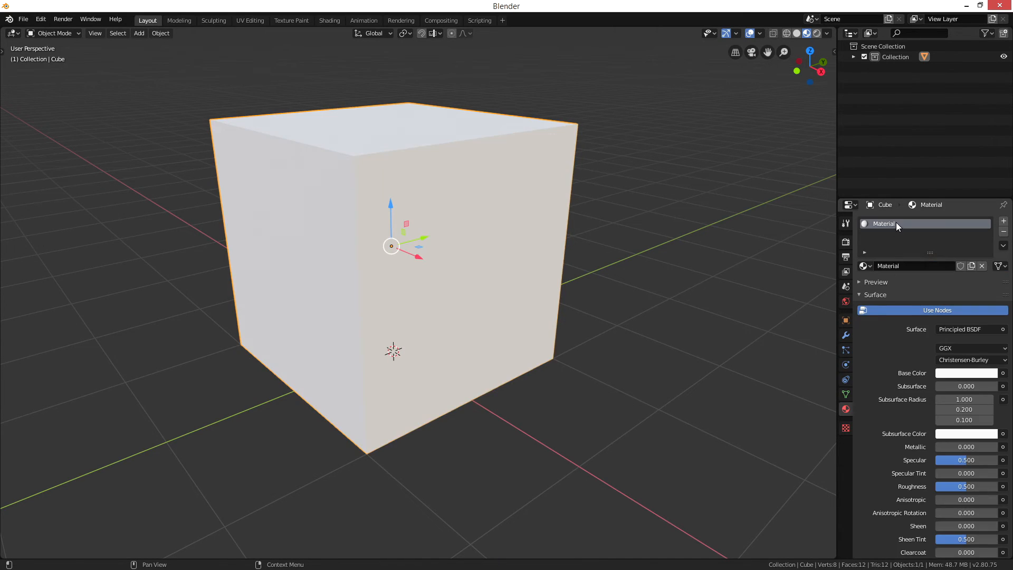
pyautogui.doubleClick(896, 223)
pyautogui.write('dcust_new_model')
pyautogui.press('Return')
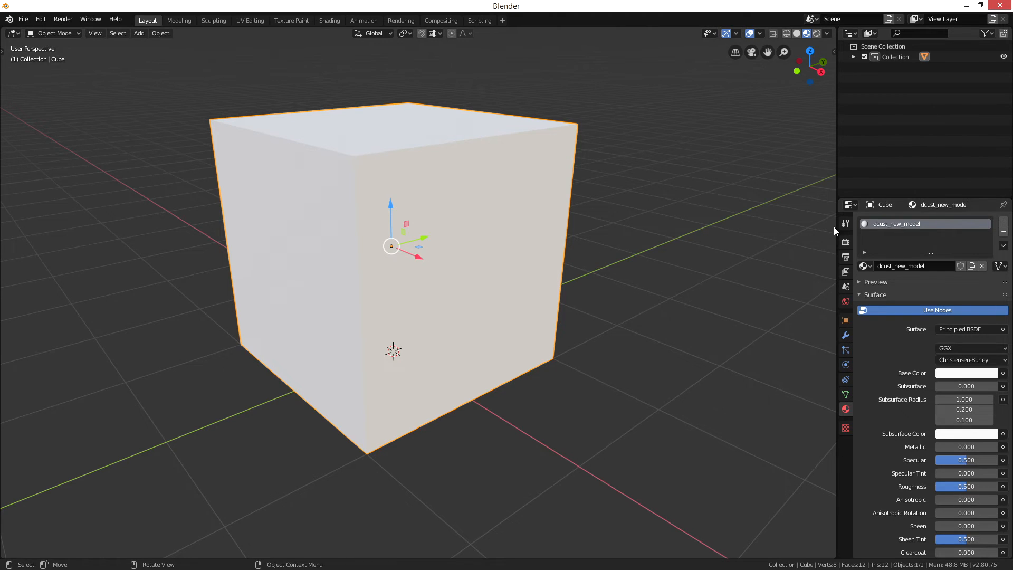
# Add a plane at the world origin and rotate it 90 degrees about the X axis, working in front view.
pyautogui.moveTo(619, 367); pyautogui.dragTo(591, 360, button='middle')
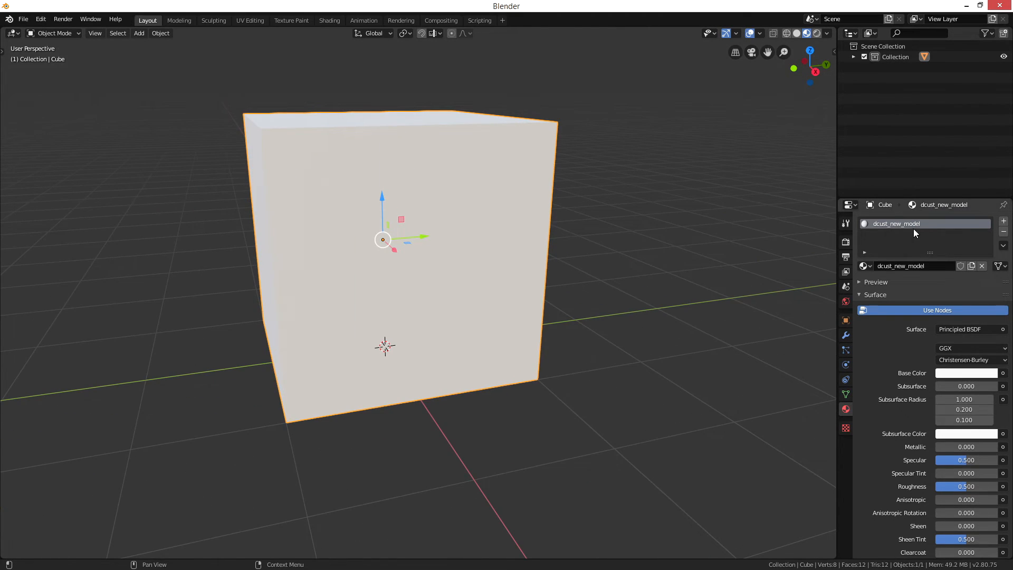
pyautogui.moveTo(510, 296); pyautogui.dragTo(552, 293, button='middle')
pyautogui.press('KP_1')
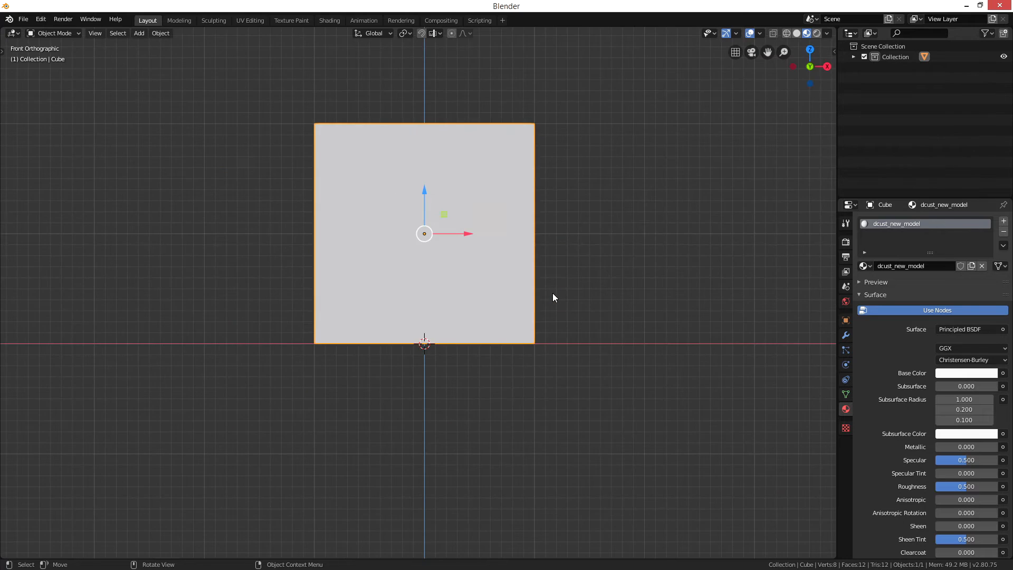
pyautogui.scroll(5, 457, 316)
pyautogui.scroll(-5, 457, 316)
pyautogui.hotkey('shift', 'a')
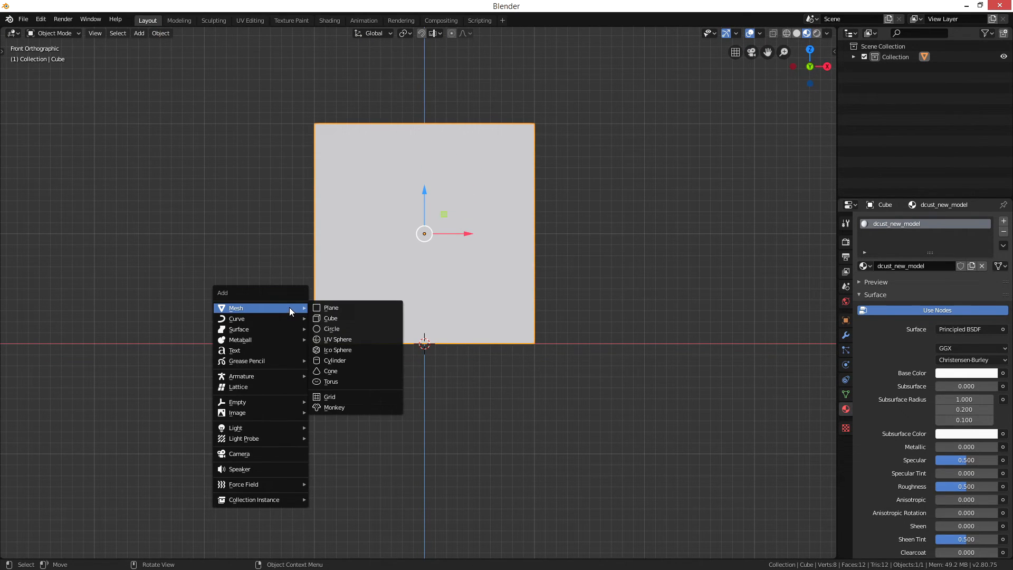
pyautogui.click(342, 311)
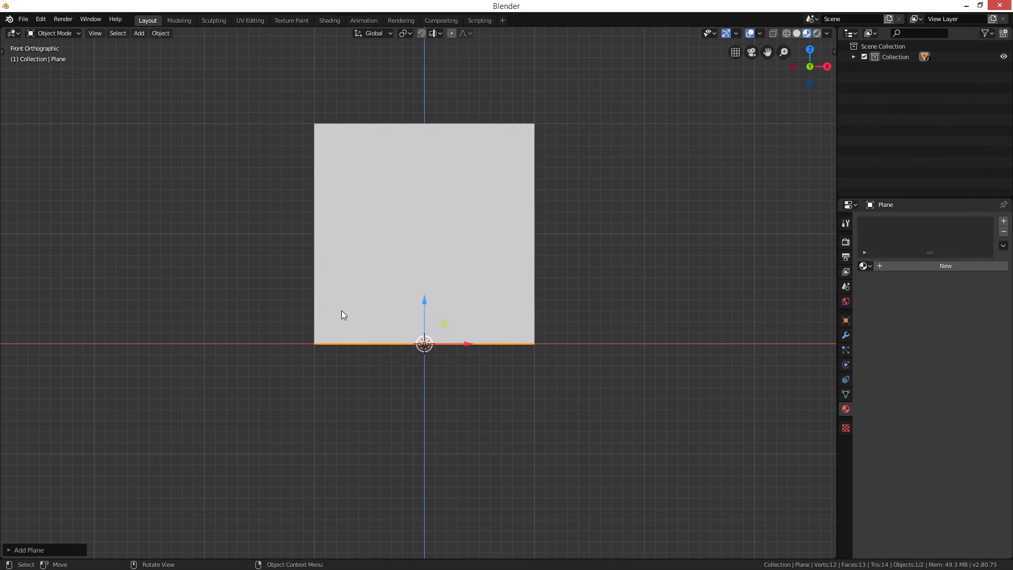
pyautogui.press('r')
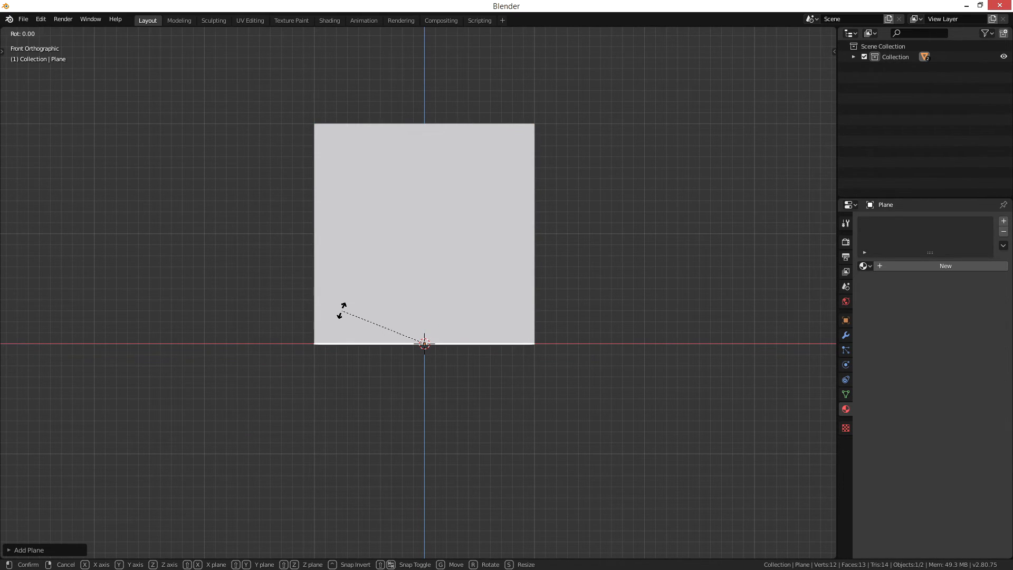
pyautogui.write('x90')
pyautogui.press('Return')
# Triangulate the upright plane's face.
pyautogui.scroll(1, 476, 380)
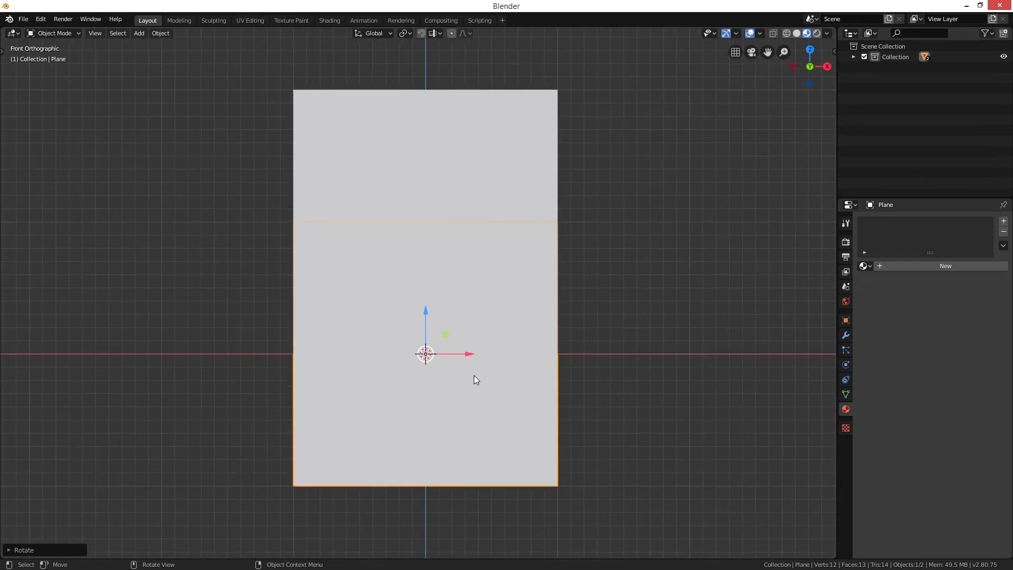
pyautogui.scroll(2, 476, 380)
pyautogui.press('Tab')
pyautogui.scroll(-1, 435, 359)
pyautogui.keyDown('shift'); pyautogui.moveTo(434, 359); pyautogui.dragTo(520, 320, button='middle'); pyautogui.keyUp('shift')
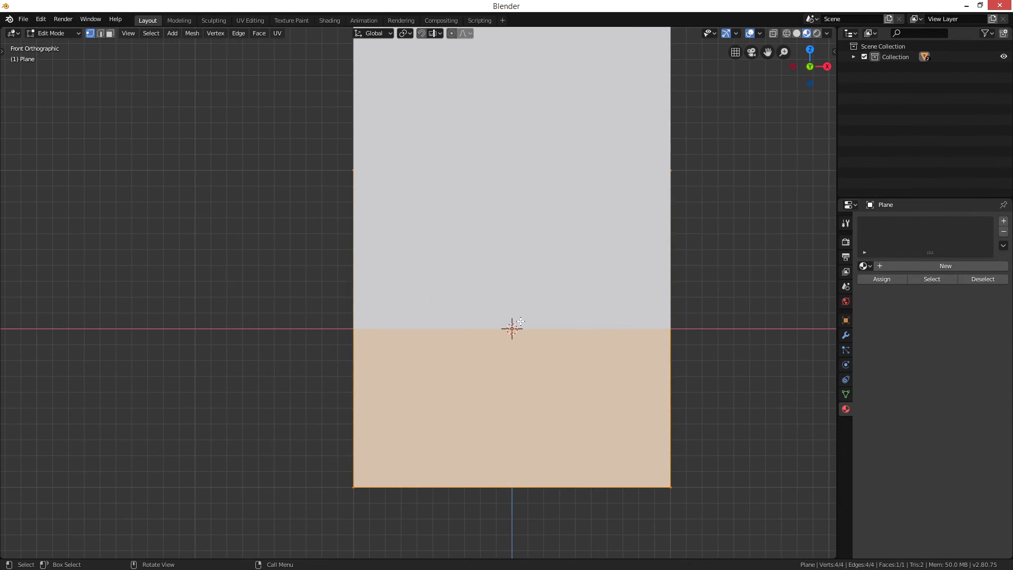
pyautogui.click(258, 33)
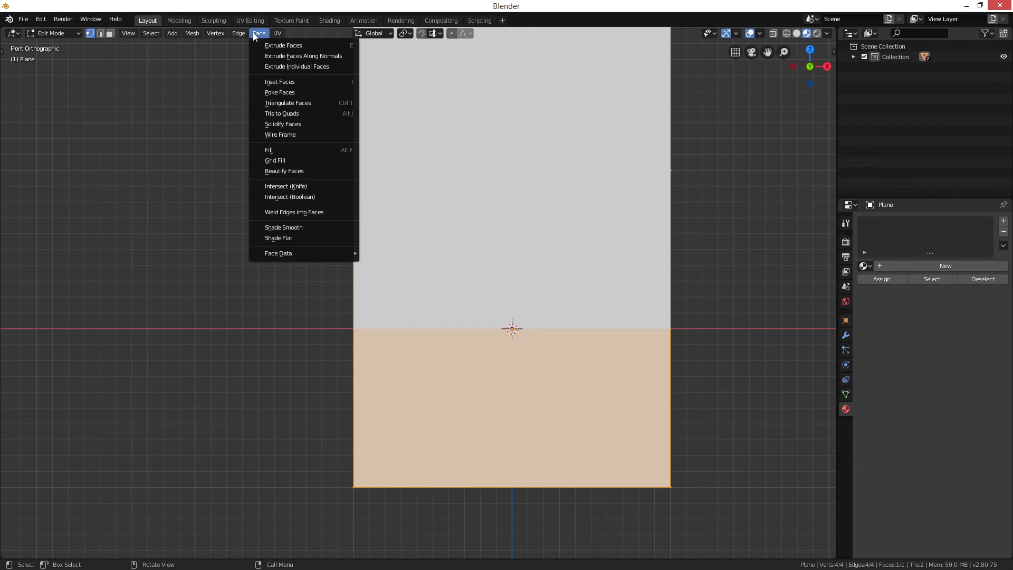
pyautogui.click(283, 103)
# Delete the plane's upper-right triangle face, keeping the other triangle.
pyautogui.click(588, 347)
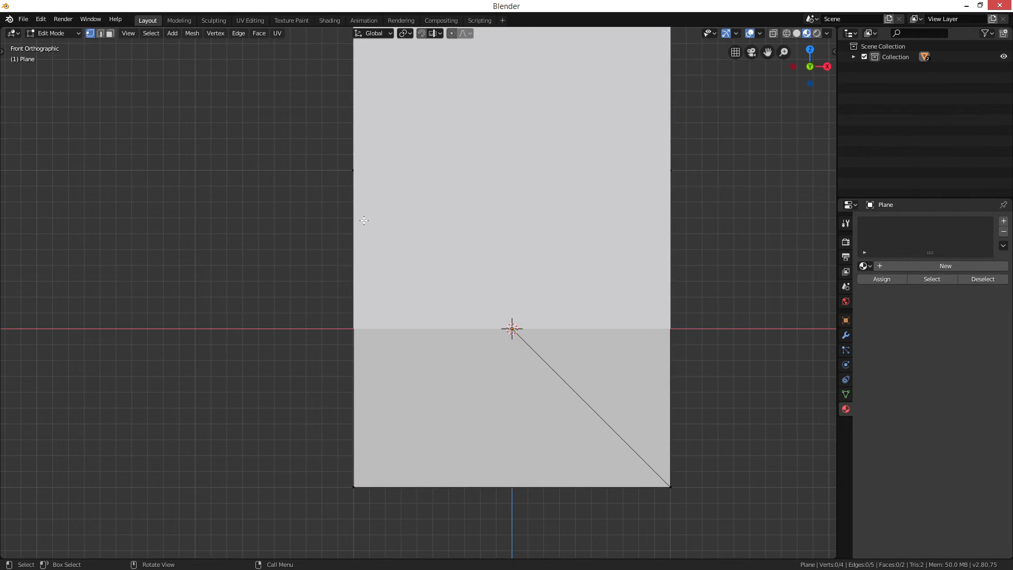
pyautogui.click(109, 33)
pyautogui.click(632, 376)
pyautogui.press('x')
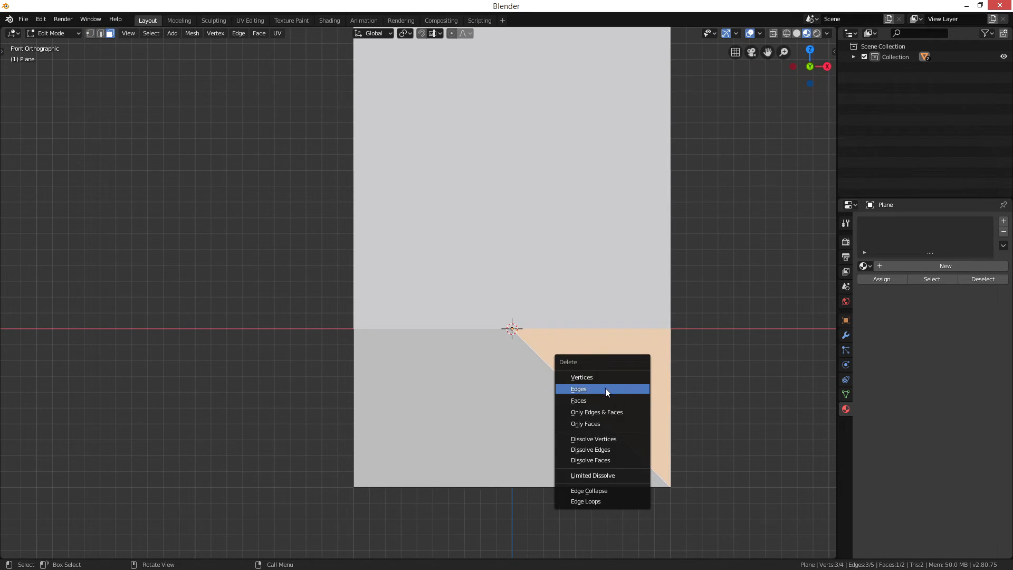
pyautogui.click(588, 400)
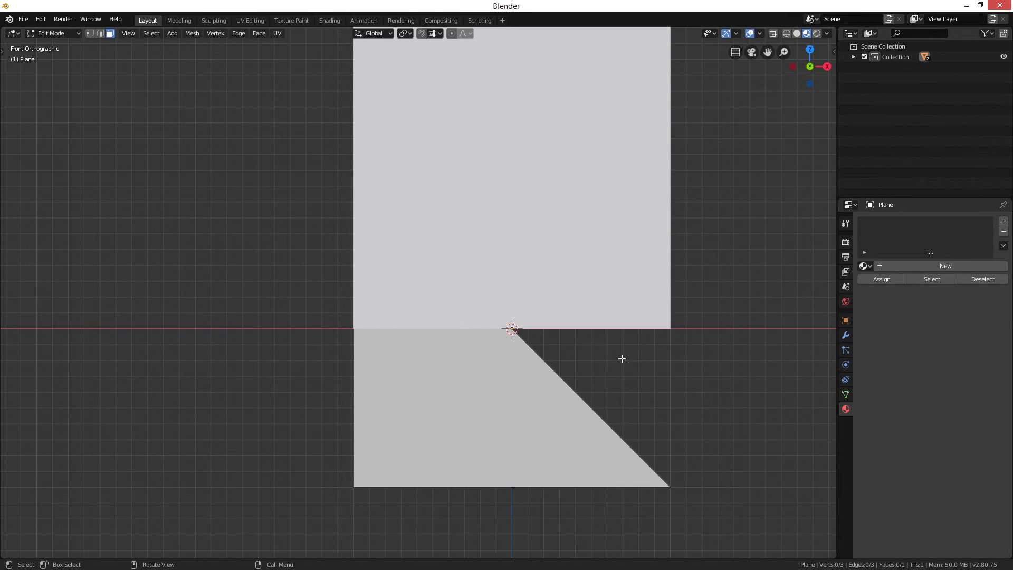
# Snap the remaining triangle face to the 3D cursor with Selection to Cursor (Keep Offset).
pyautogui.click(500, 375)
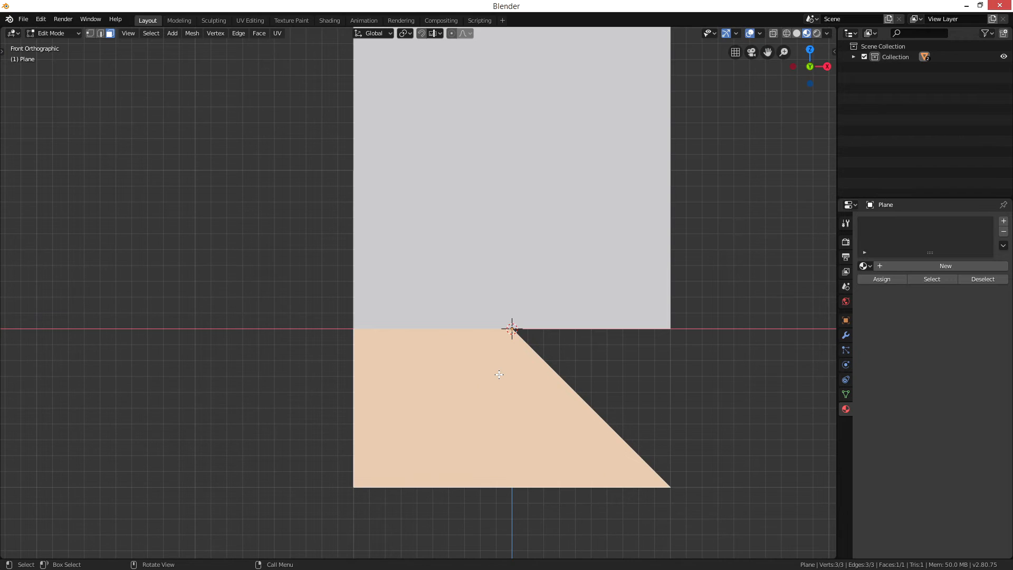
pyautogui.hotkey('shift', 's')
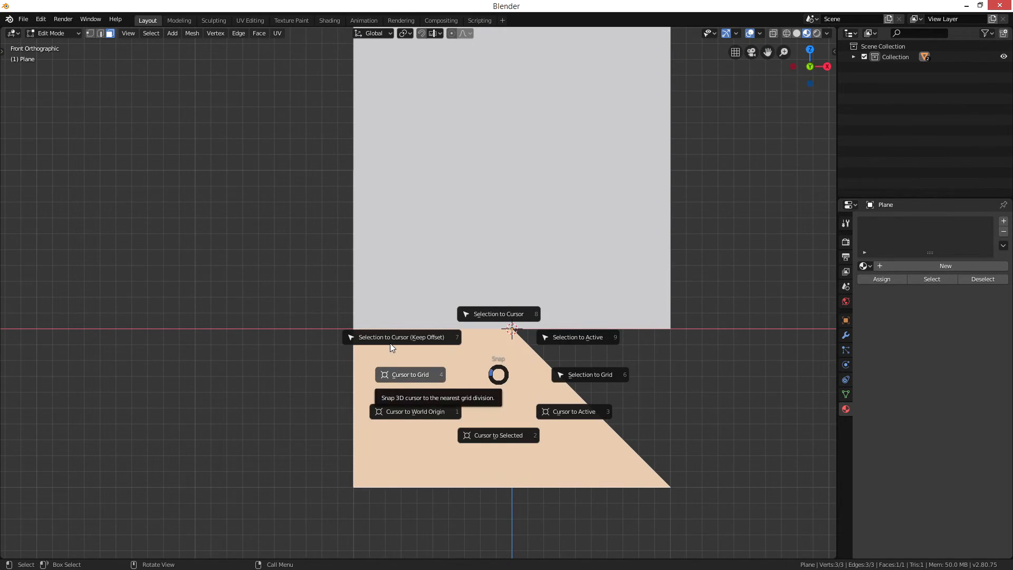
pyautogui.click(421, 337)
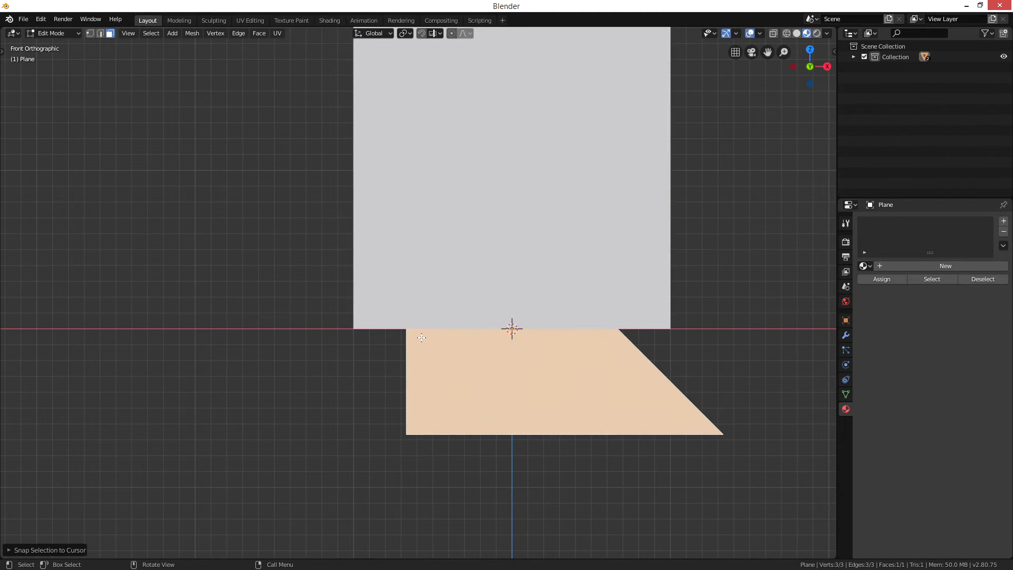
# Scale the triangle face down repeatedly at the world origin until it is a tiny speck, and return to Object Mode.
pyautogui.keyDown('shift'); pyautogui.moveTo(714, 355); pyautogui.dragTo(662, 339, button='middle'); pyautogui.keyUp('shift')
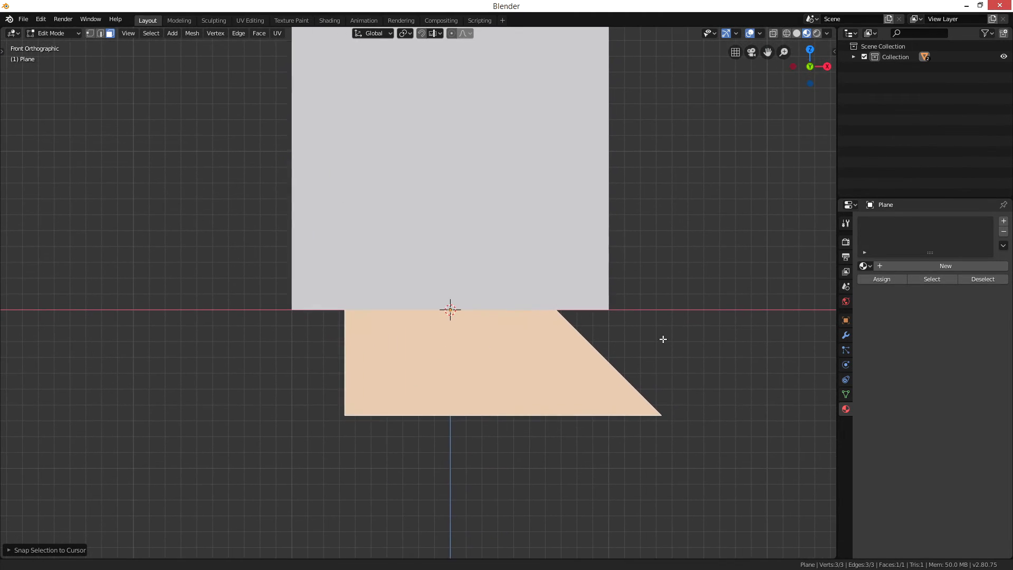
pyautogui.press('s')
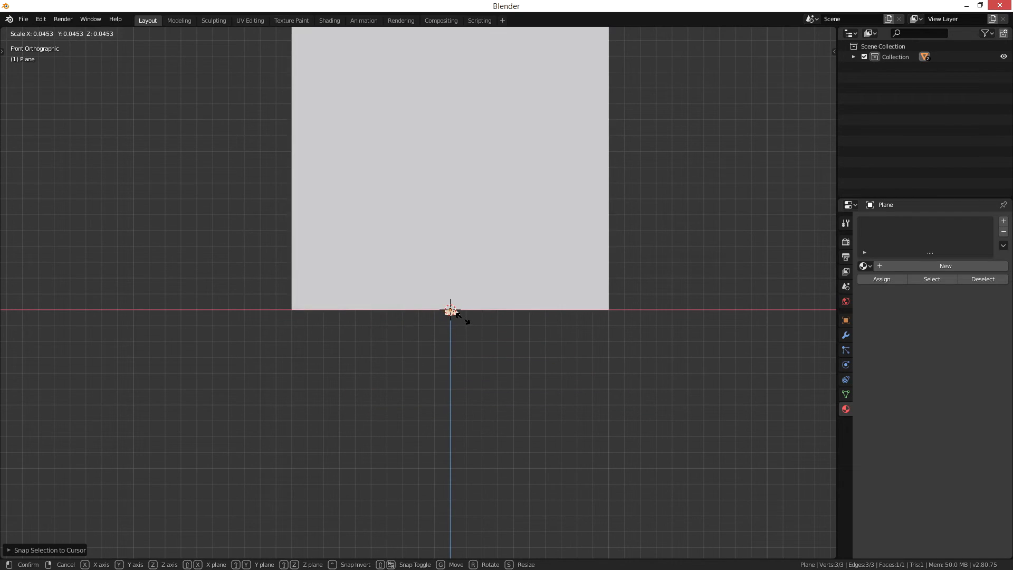
pyautogui.click(459, 319)
pyautogui.scroll(4, 458, 320)
pyautogui.scroll(3, 458, 319)
pyautogui.keyDown('shift'); pyautogui.moveTo(664, 371); pyautogui.dragTo(494, 249, button='middle'); pyautogui.keyUp('shift')
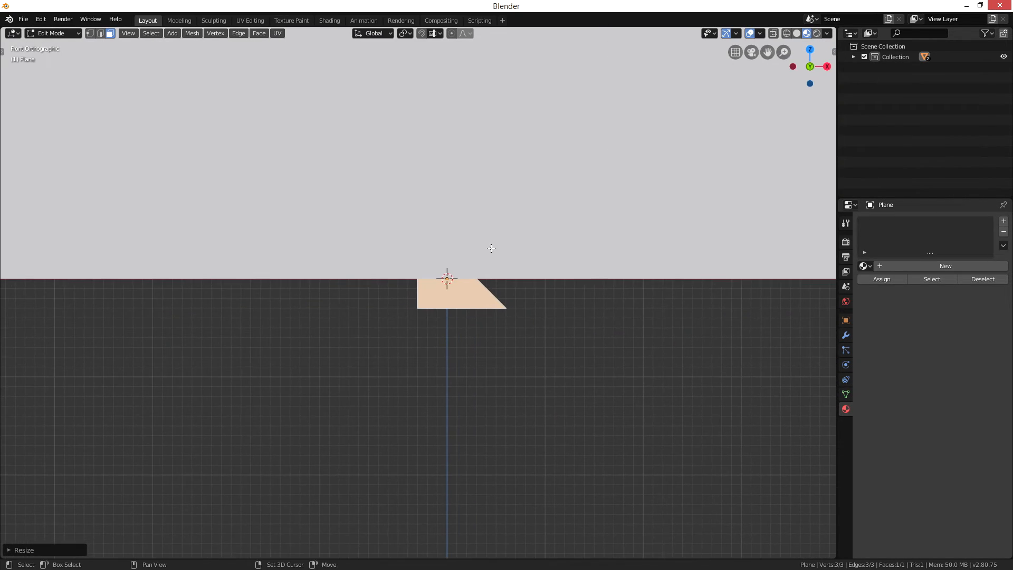
pyautogui.press('s')
pyautogui.click(484, 276)
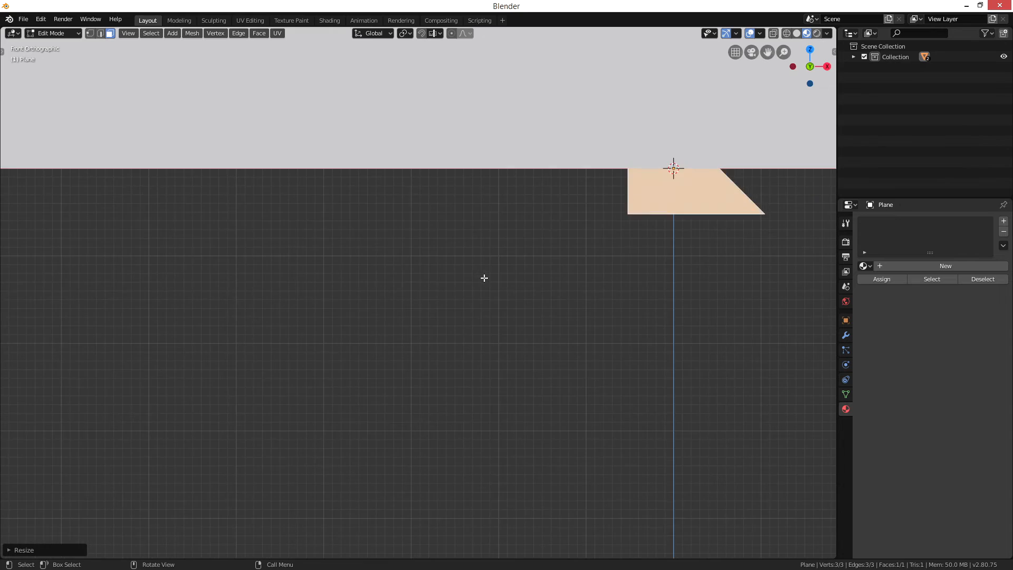
pyautogui.scroll(4, 484, 278)
pyautogui.keyDown('shift'); pyautogui.moveTo(785, 157); pyautogui.dragTo(269, 402, button='middle'); pyautogui.keyUp('shift')
pyautogui.press('s')
pyautogui.click(465, 286)
pyautogui.scroll(13, 466, 286)
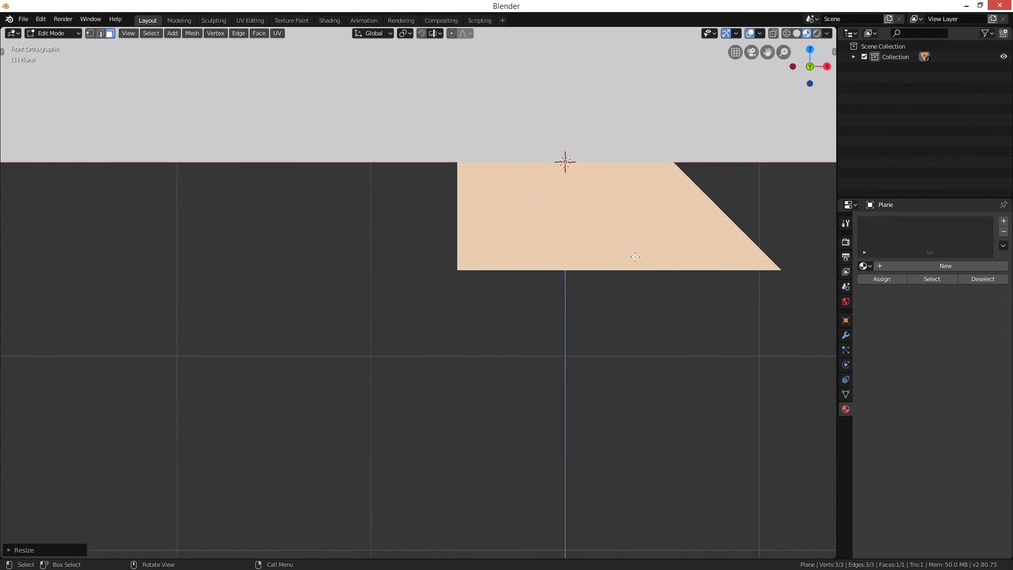
pyautogui.keyDown('shift'); pyautogui.moveTo(635, 255); pyautogui.dragTo(403, 392, button='middle'); pyautogui.keyUp('shift')
pyautogui.press('s')
pyautogui.click(363, 289)
pyautogui.scroll(7, 362, 290)
pyautogui.keyDown('shift'); pyautogui.moveTo(253, 339); pyautogui.dragTo(647, 334, button='middle'); pyautogui.keyUp('shift')
pyautogui.press('s')
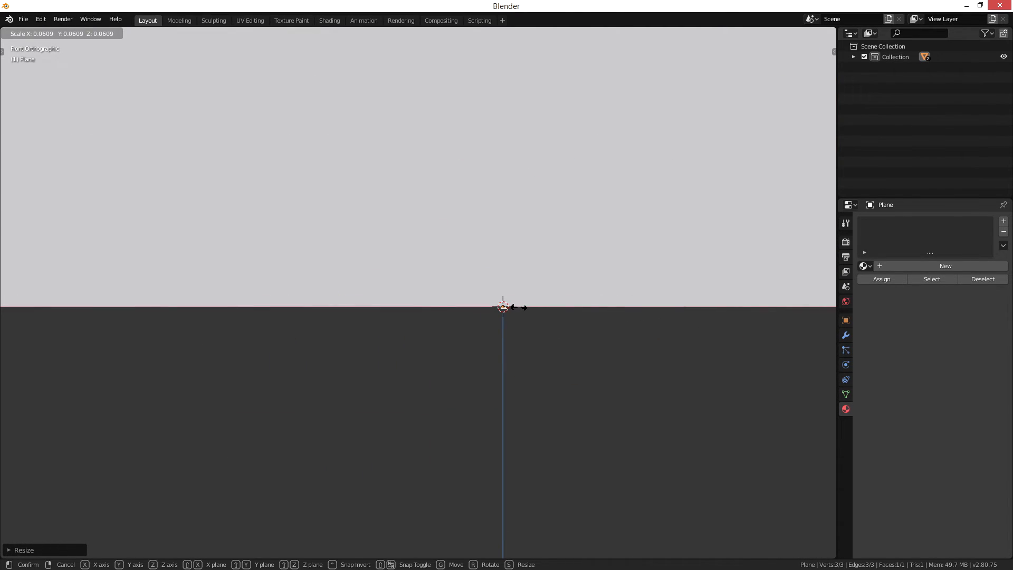
pyautogui.click(519, 308)
pyautogui.press('s')
pyautogui.click(586, 309)
pyautogui.press('Tab')
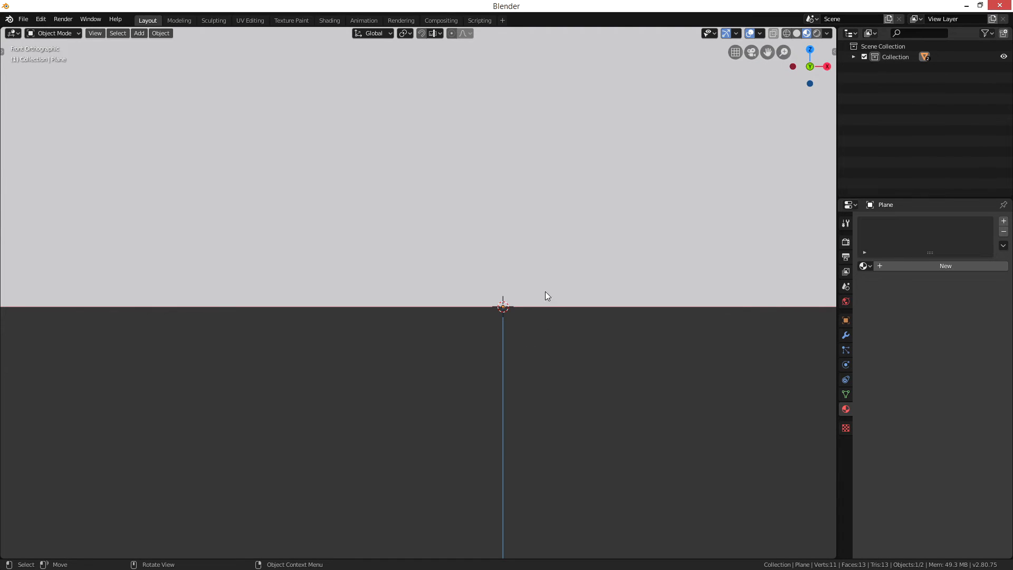
# Rename the Plane object to hook01 in the scene collection.
pyautogui.click(853, 57)
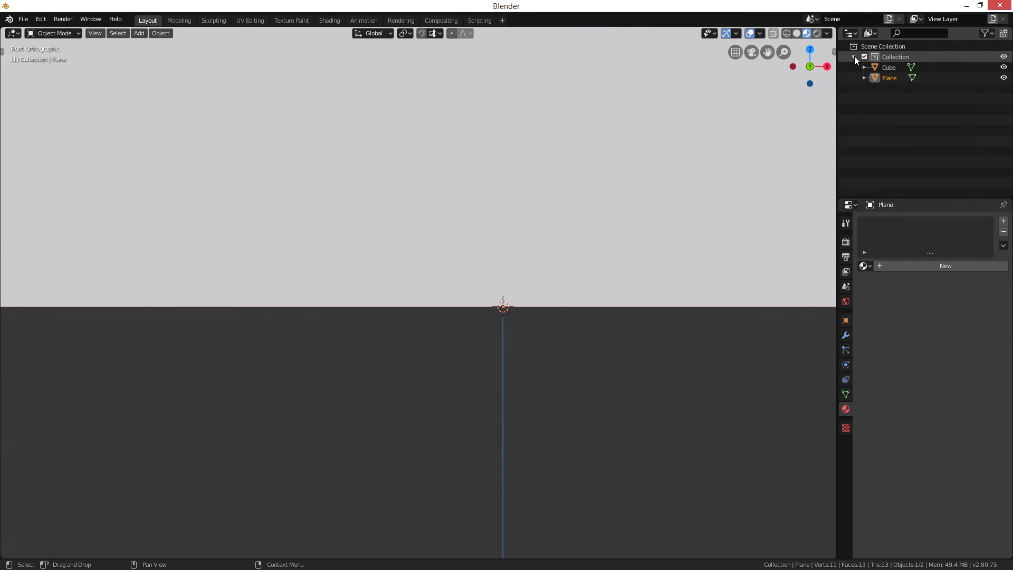
pyautogui.click(890, 79)
pyautogui.doubleClick(891, 78)
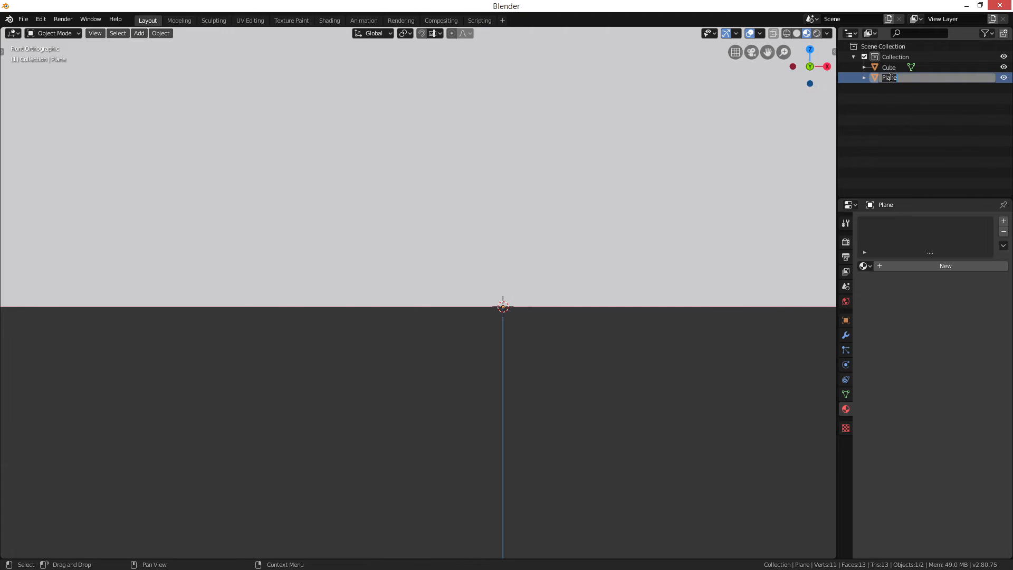
pyautogui.write('hook01')
pyautogui.press('Return')
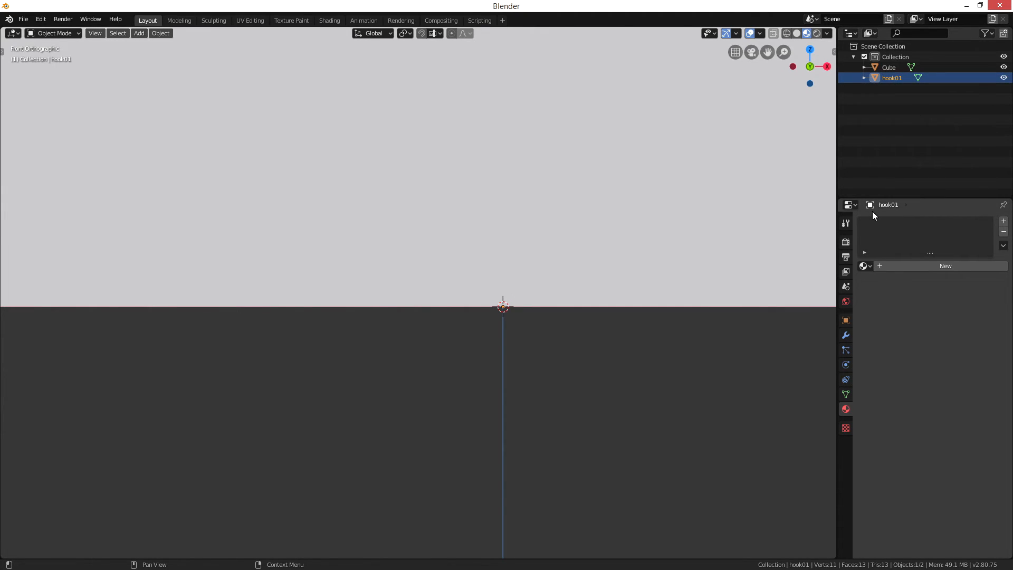
# Give hook01 a new material named dcust_hook_no_mat.
pyautogui.click(915, 268)
pyautogui.doubleClick(904, 224)
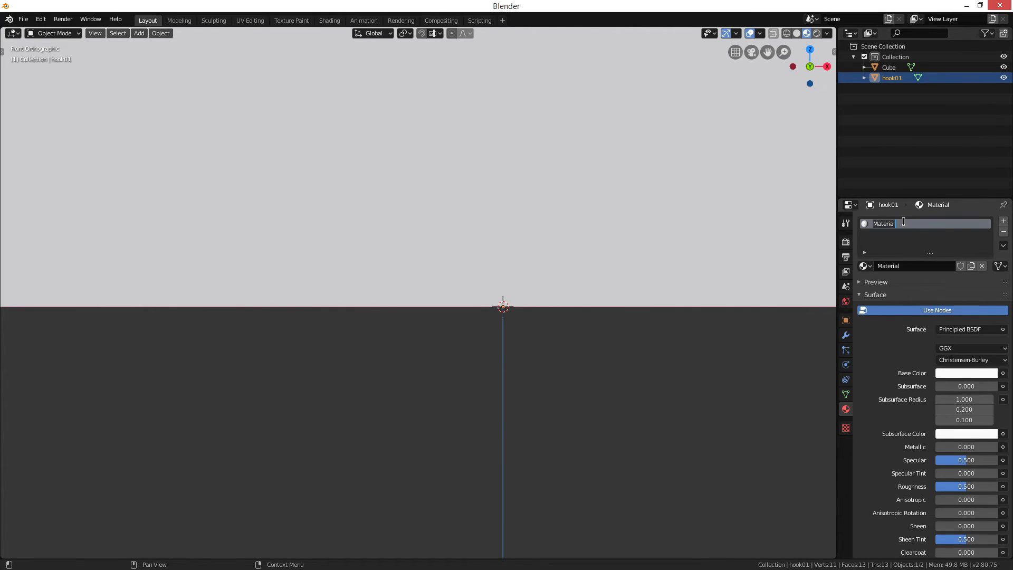
pyautogui.write('dcust_hook_no_mat')
pyautogui.press('Return')
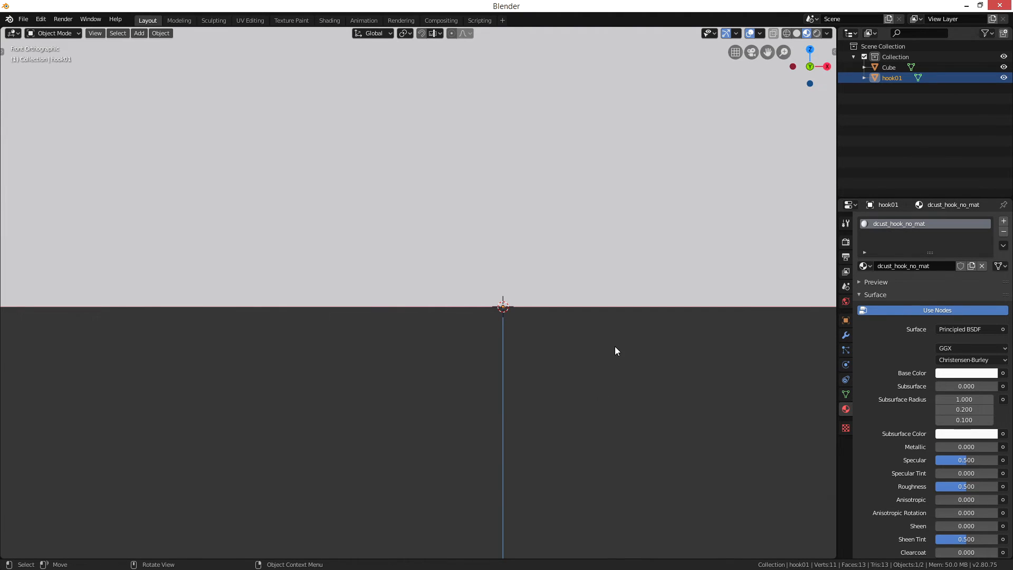
# Move hook01 1 m along the global X axis to the cube's side edge, working in front view.
pyautogui.press('KP_Decimal')
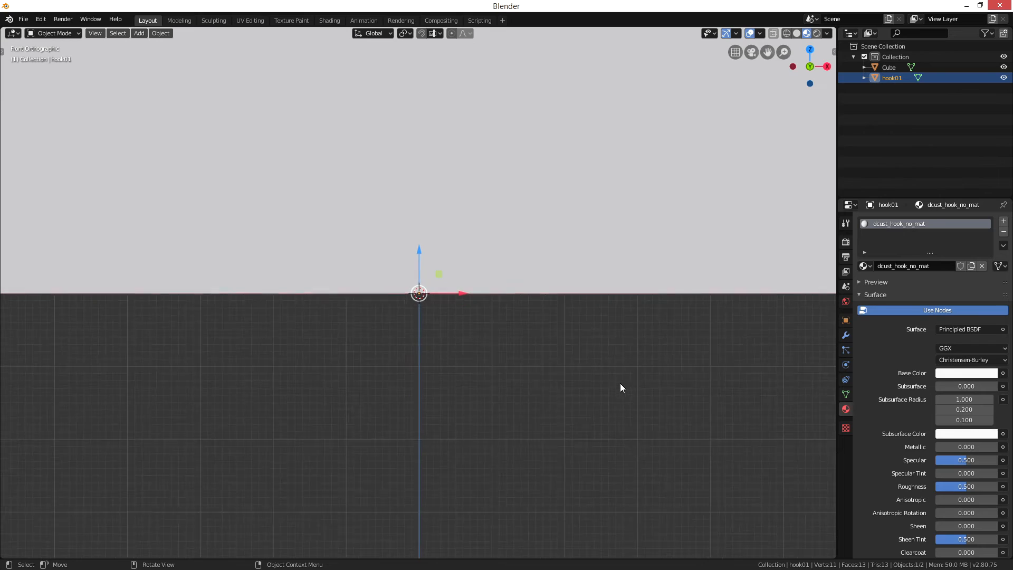
pyautogui.scroll(-8, 586, 368)
pyautogui.moveTo(586, 368); pyautogui.dragTo(492, 314, button='middle')
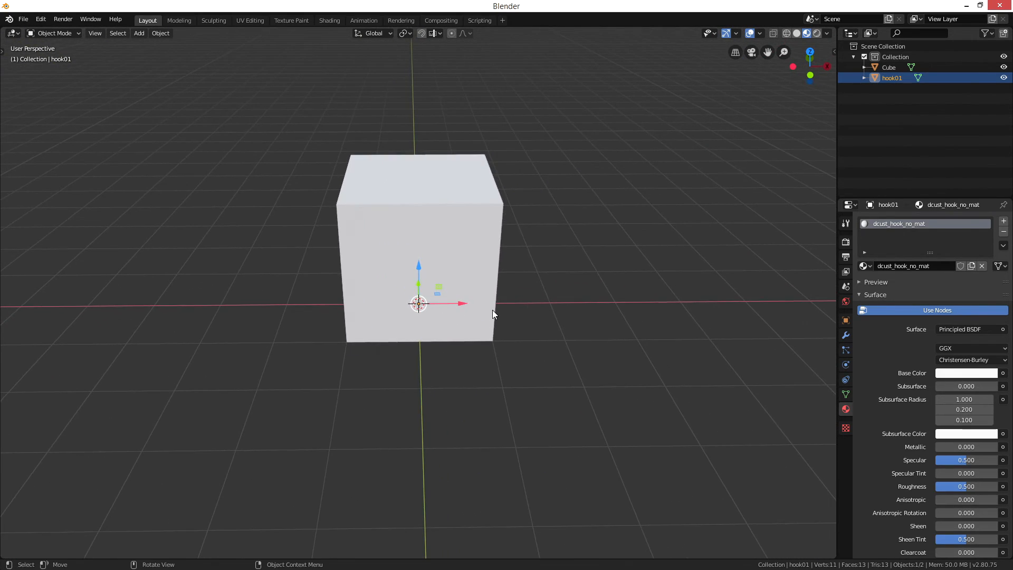
pyautogui.press('KP_1')
pyautogui.scroll(9, 490, 311)
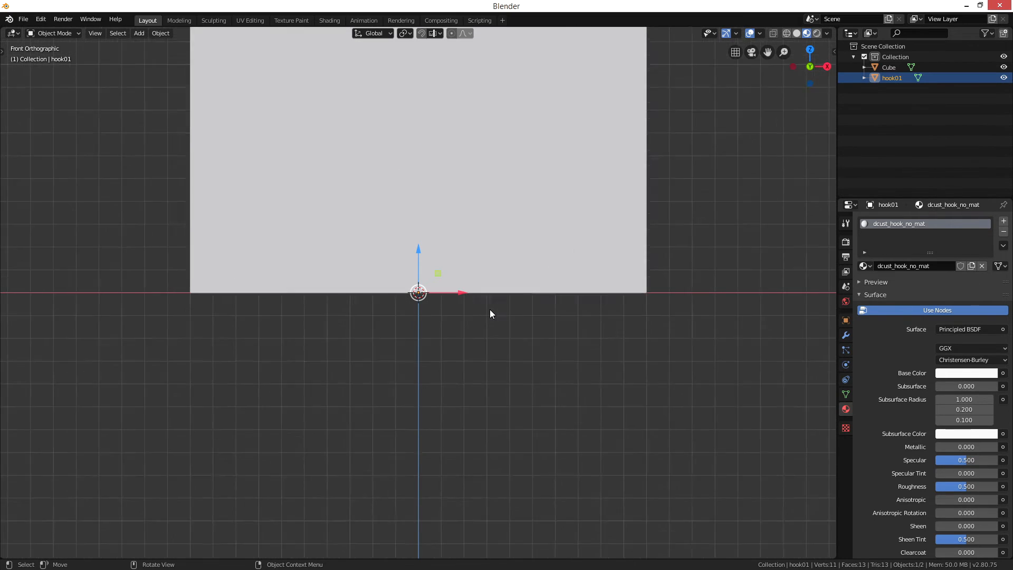
pyautogui.press('g')
pyautogui.press('x')
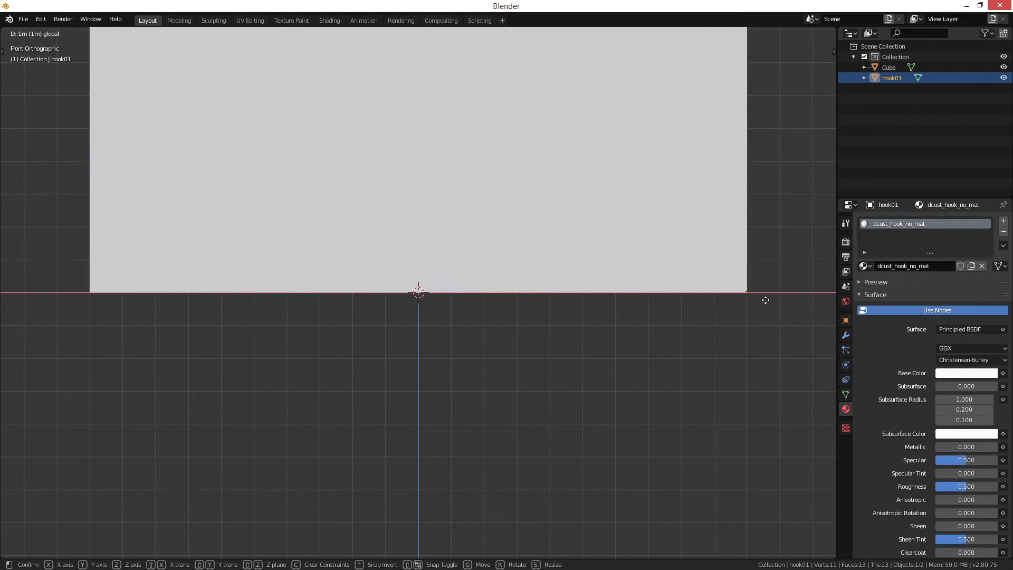
pyautogui.click(764, 299)
# Move hook01 along the Y axis in right view with snapping, onto the cube's front bottom corner.
pyautogui.moveTo(692, 290); pyautogui.dragTo(450, 296, button='middle')
pyautogui.scroll(-9, 565, 289)
pyautogui.press('KP_3')
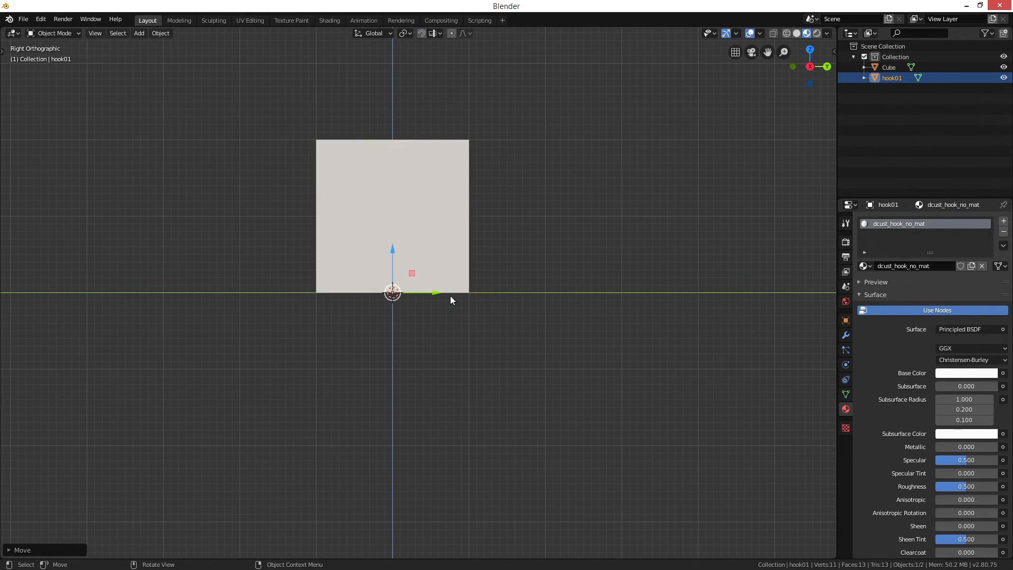
pyautogui.scroll(6, 449, 296)
pyautogui.keyDown('ctrl'); pyautogui.moveTo(387, 293); pyautogui.dragTo(148, 295); pyautogui.keyUp('ctrl')
pyautogui.moveTo(354, 250); pyautogui.dragTo(494, 269, button='middle')
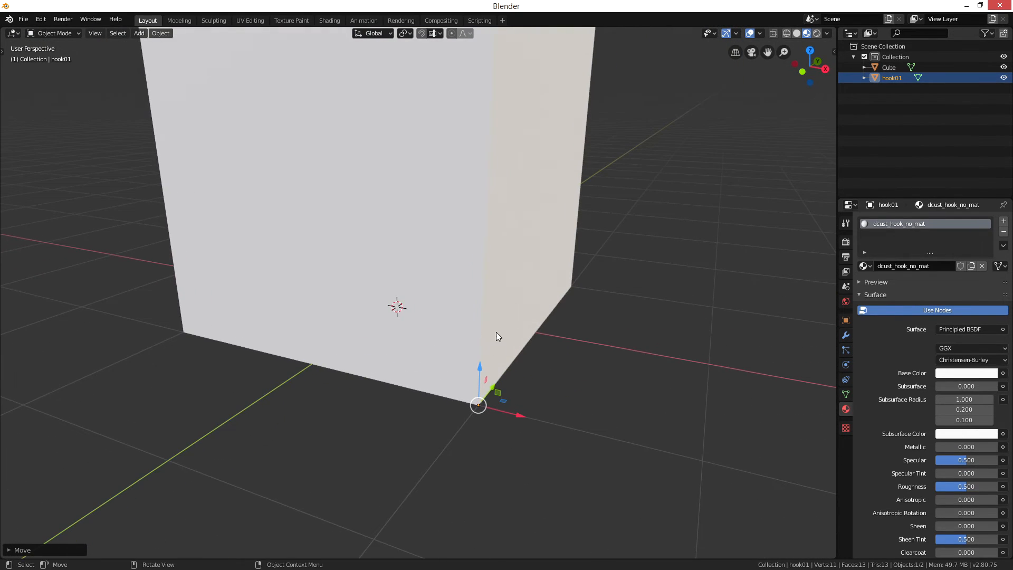
pyautogui.moveTo(636, 412); pyautogui.dragTo(569, 373, button='middle')
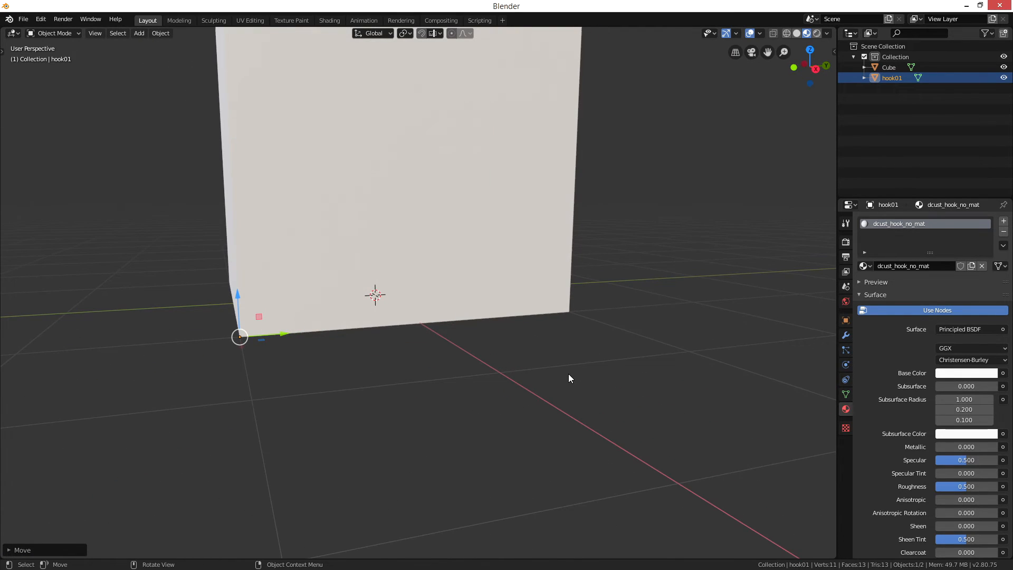
# Duplicate hook01 and move the copy along the X axis to the cube's opposite front bottom corner.
pyautogui.press('KP_1')
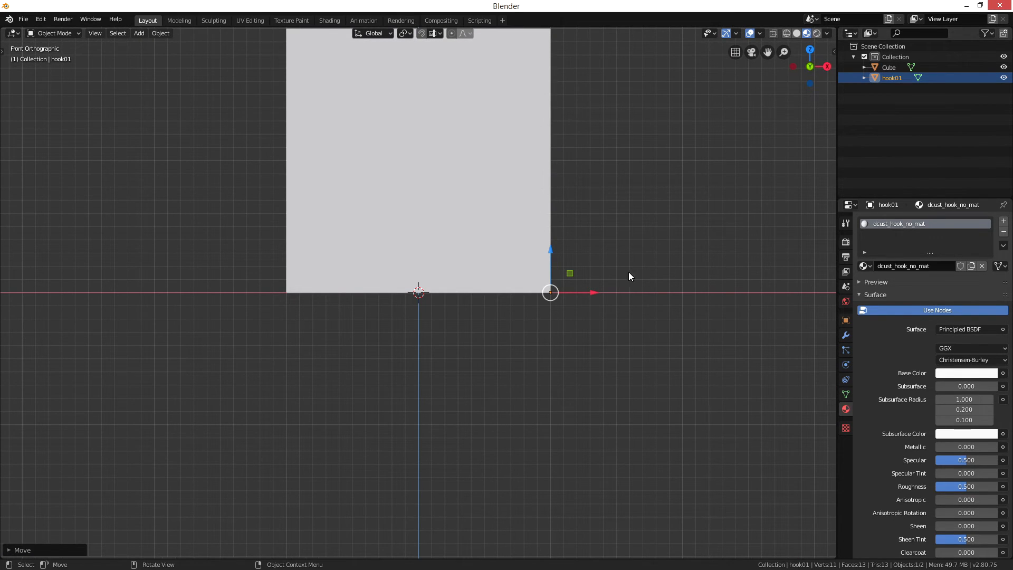
pyautogui.hotkey('shift', 'd')
pyautogui.rightClick(619, 283)
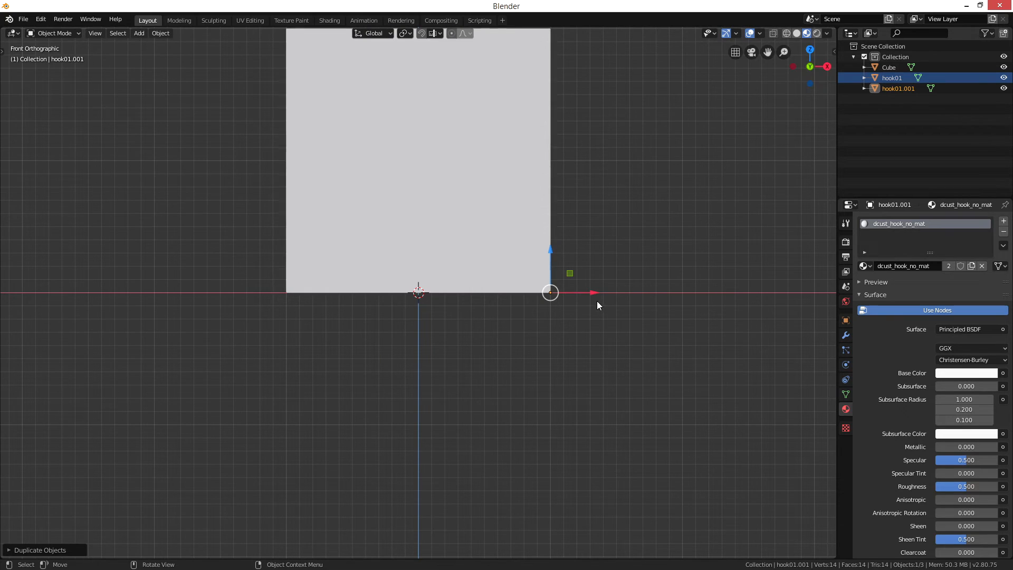
pyautogui.moveTo(595, 293); pyautogui.dragTo(325, 296)
pyautogui.moveTo(457, 292)
pyautogui.mouseDown(button='middle')
pyautogui.moveTo(454, 271)
pyautogui.moveTo(508, 296)
pyautogui.moveTo(462, 287)
pyautogui.mouseUp(button='middle')
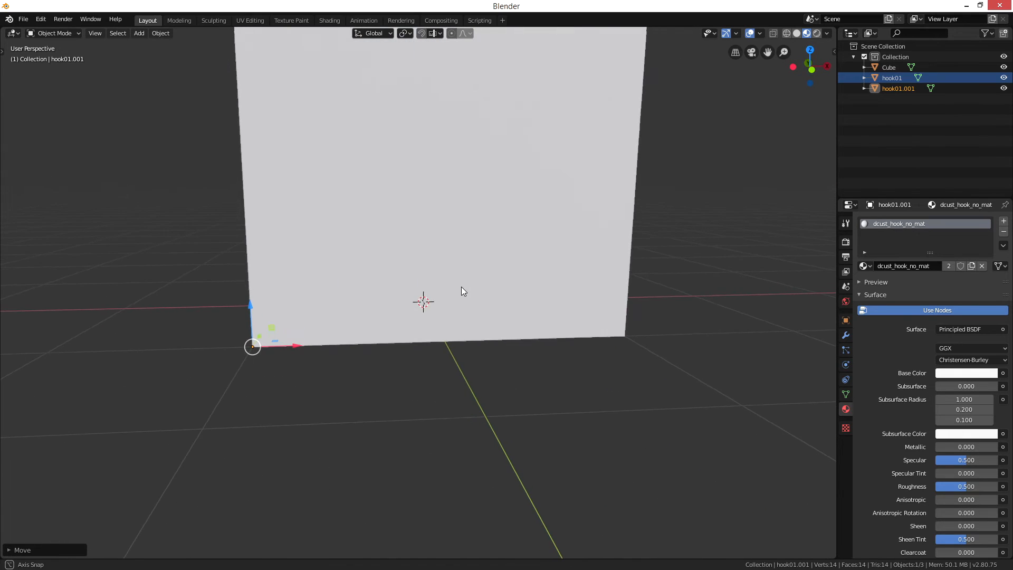
# Duplicate both front corner hooks and move the copies along the Y axis to the cube's rear bottom corners.
pyautogui.press('KP_1')
pyautogui.scroll(3, 462, 287)
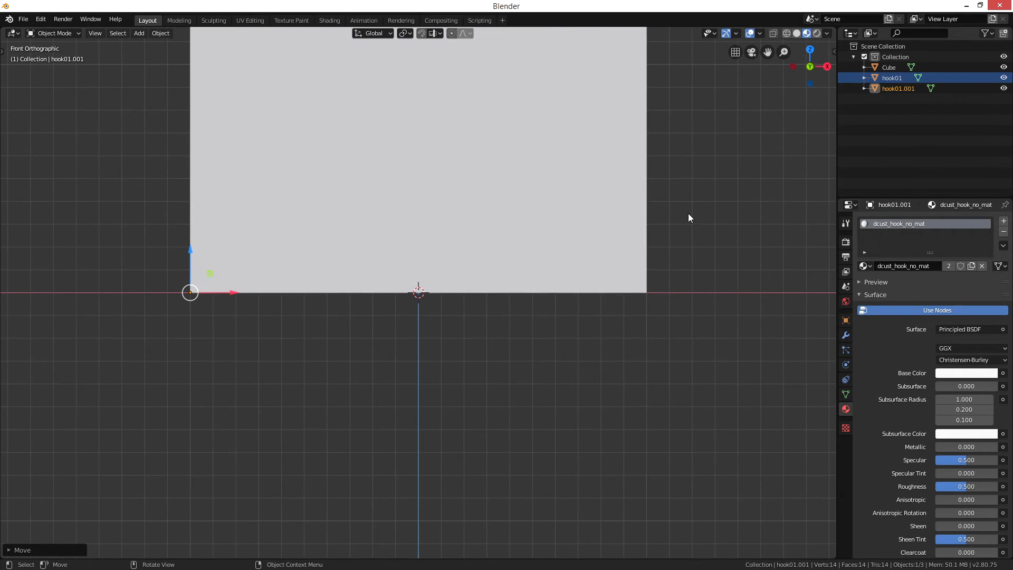
pyautogui.click(897, 79)
pyautogui.click(885, 90)
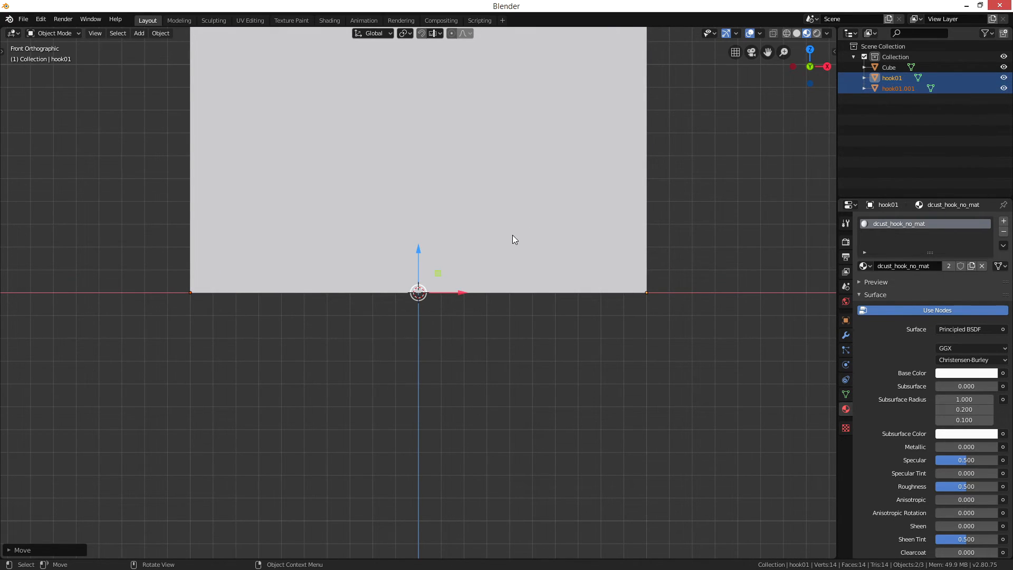
pyautogui.press('KP_3')
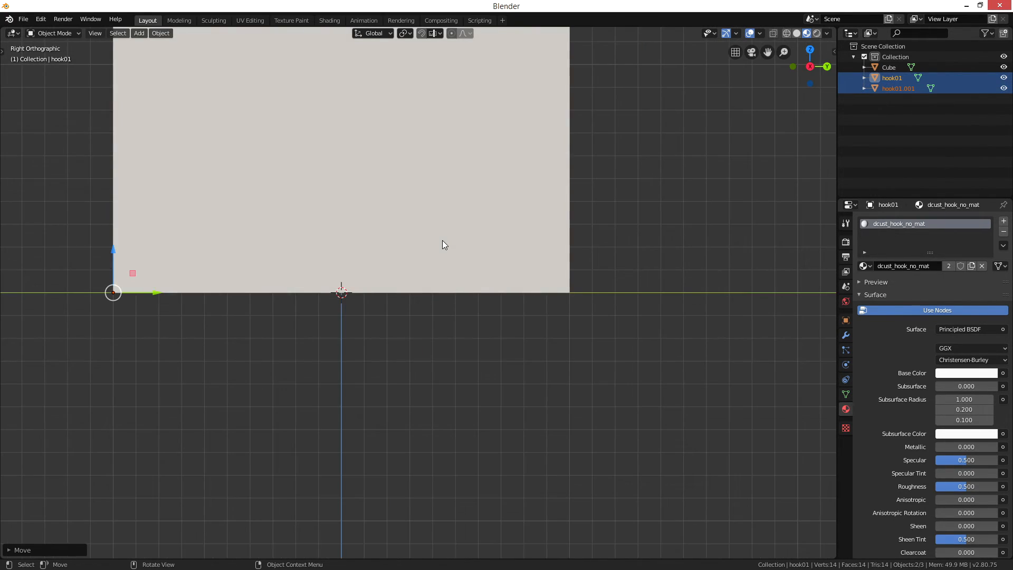
pyautogui.hotkey('shift', 'd')
pyautogui.click(141, 289)
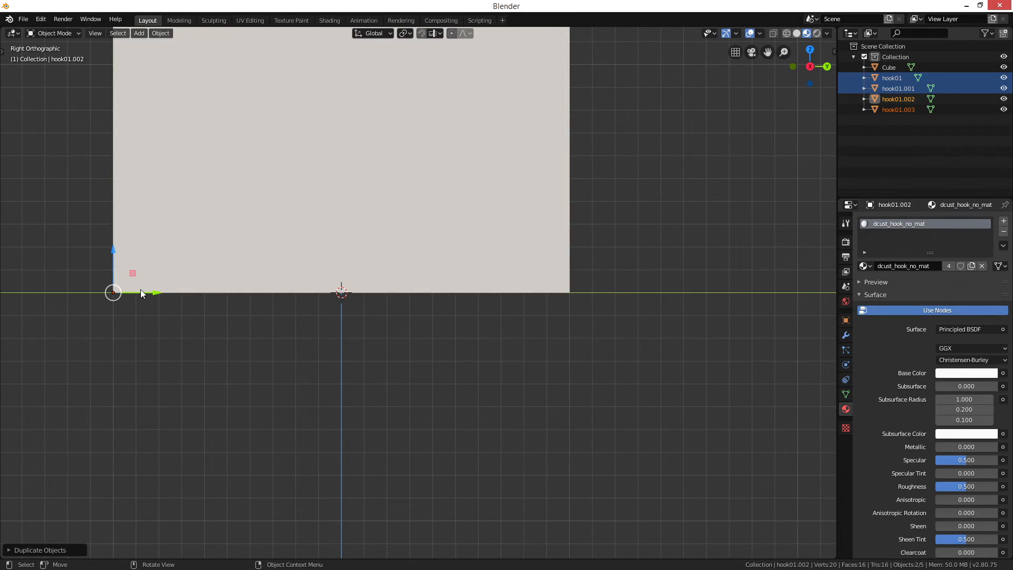
pyautogui.moveTo(149, 294); pyautogui.dragTo(593, 303)
pyautogui.moveTo(583, 308)
pyautogui.mouseDown(button='middle')
pyautogui.moveTo(590, 326)
pyautogui.moveTo(594, 315)
pyautogui.mouseUp(button='middle')
# Duplicate all four bottom corner hooks and move the copies up along the Z axis to the cube's top corners.
pyautogui.click(897, 87)
pyautogui.click(898, 80)
pyautogui.click(896, 99)
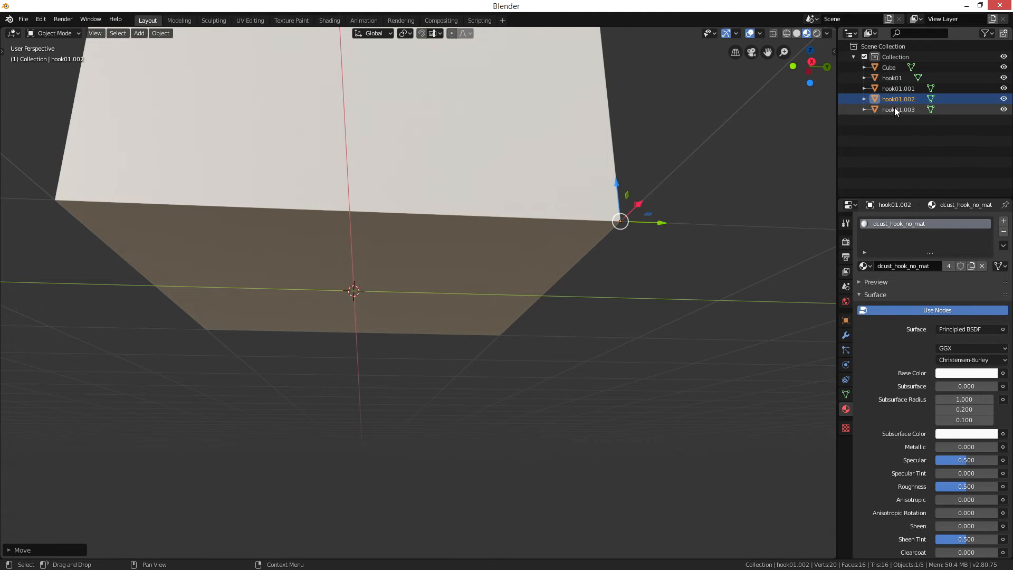
pyautogui.click(893, 109)
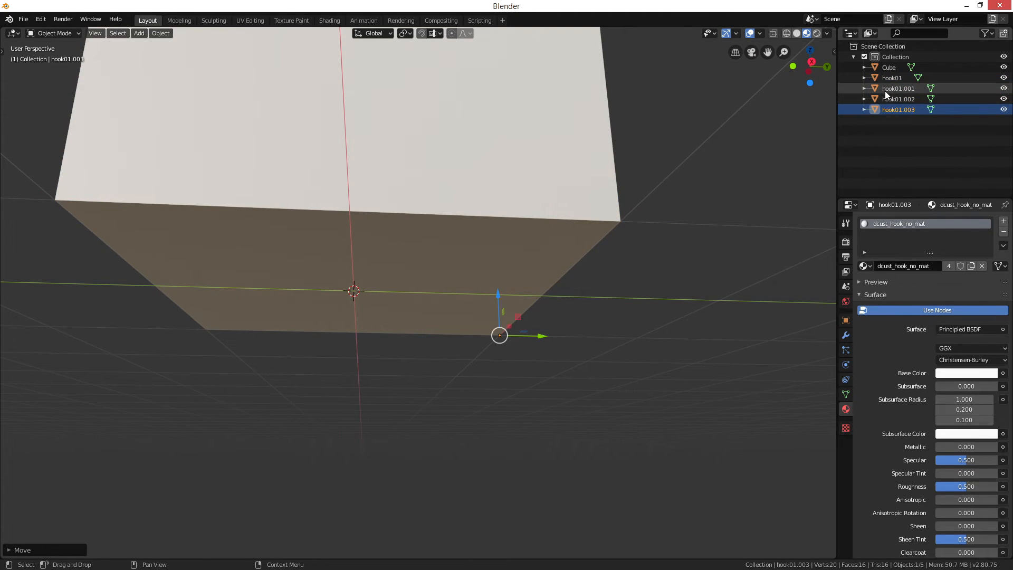
pyautogui.keyDown('ctrl'); pyautogui.click(891, 100); pyautogui.keyUp('ctrl')
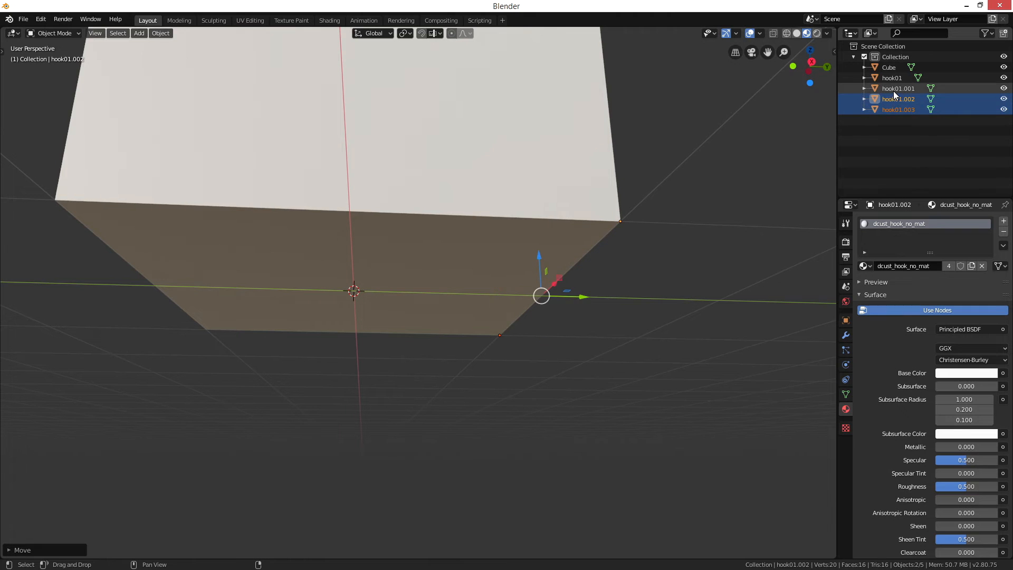
pyautogui.keyDown('ctrl'); pyautogui.click(893, 90); pyautogui.keyUp('ctrl')
pyautogui.keyDown('ctrl'); pyautogui.click(893, 78); pyautogui.keyUp('ctrl')
pyautogui.press('KP_1')
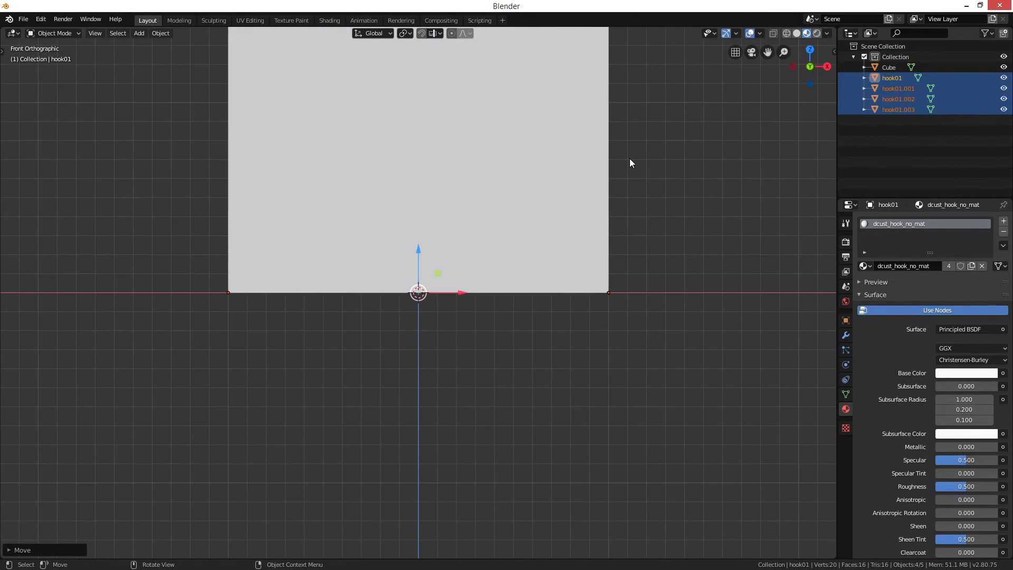
pyautogui.keyDown('shift'); pyautogui.moveTo(631, 160); pyautogui.dragTo(619, 326, button='middle'); pyautogui.keyUp('shift')
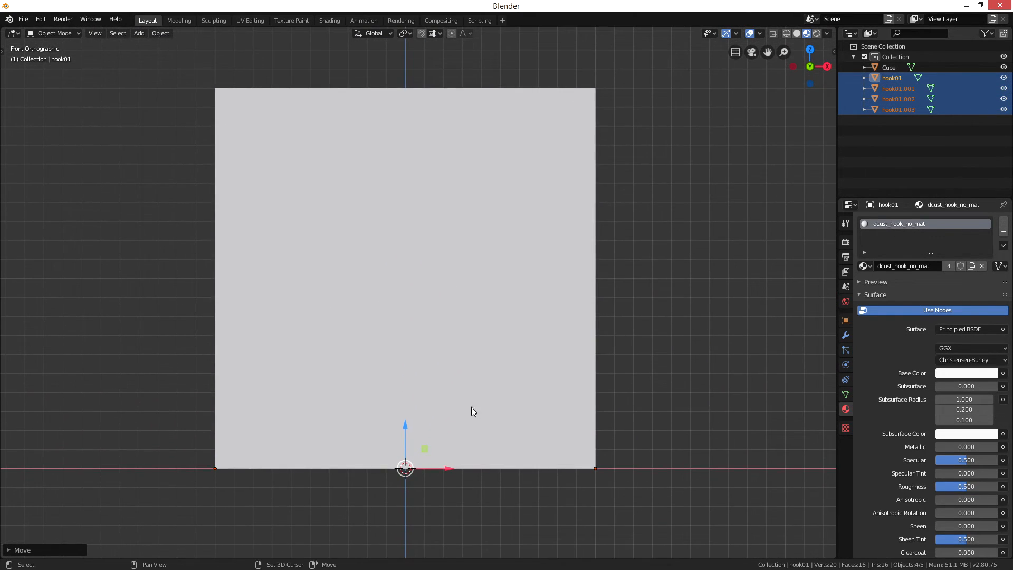
pyautogui.hotkey('shift', 'd')
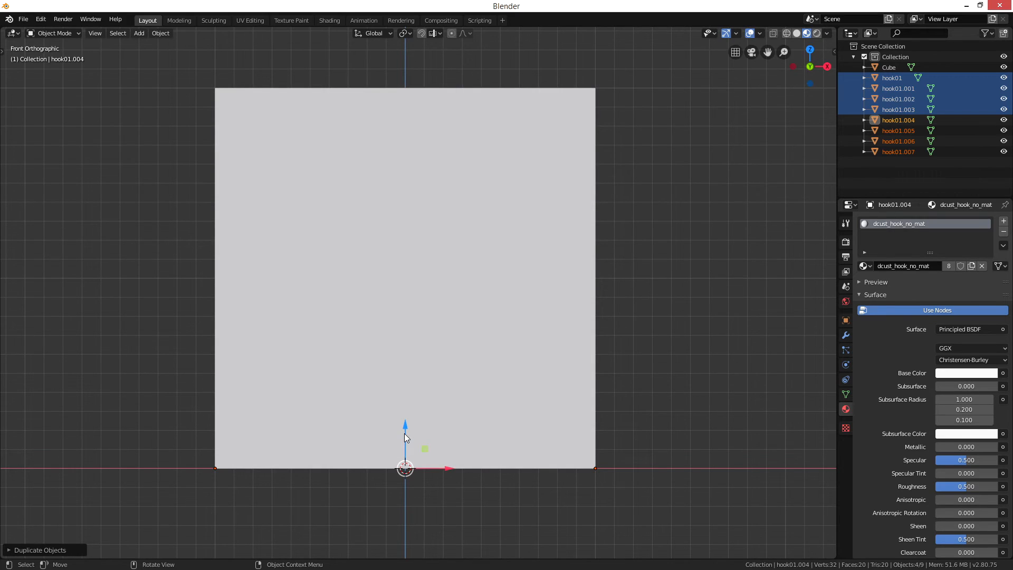
pyautogui.moveTo(405, 439); pyautogui.dragTo(422, 67)
pyautogui.click(709, 276)
# Select all eight hook objects and examine their placement at the cube's corners.
pyautogui.moveTo(405, 205); pyautogui.dragTo(584, 274, button='middle')
pyautogui.scroll(5, 766, 179)
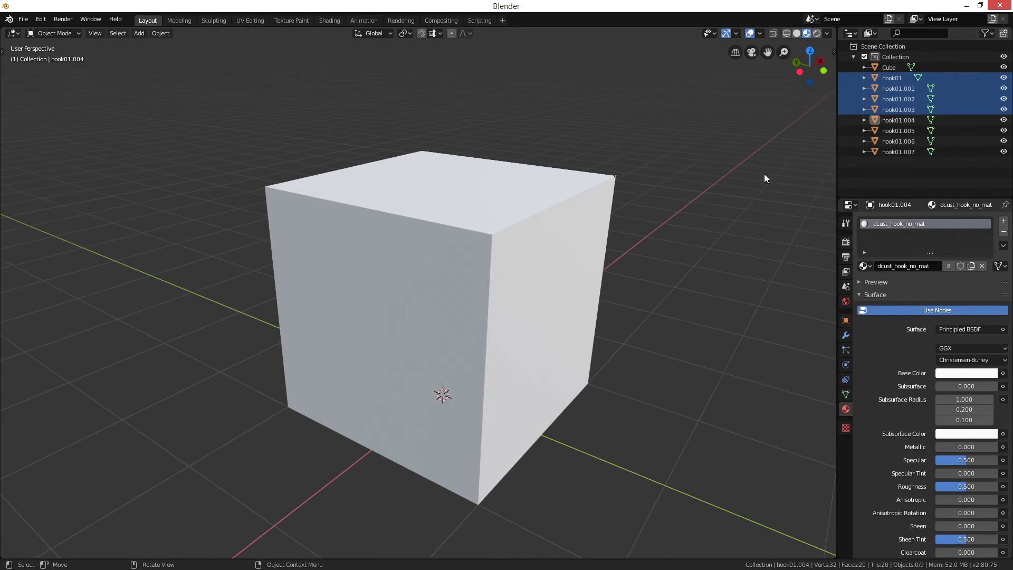
pyautogui.click(899, 77)
pyautogui.keyDown('ctrl'); pyautogui.click(897, 89); pyautogui.keyUp('ctrl')
pyautogui.keyDown('ctrl'); pyautogui.click(897, 99); pyautogui.keyUp('ctrl')
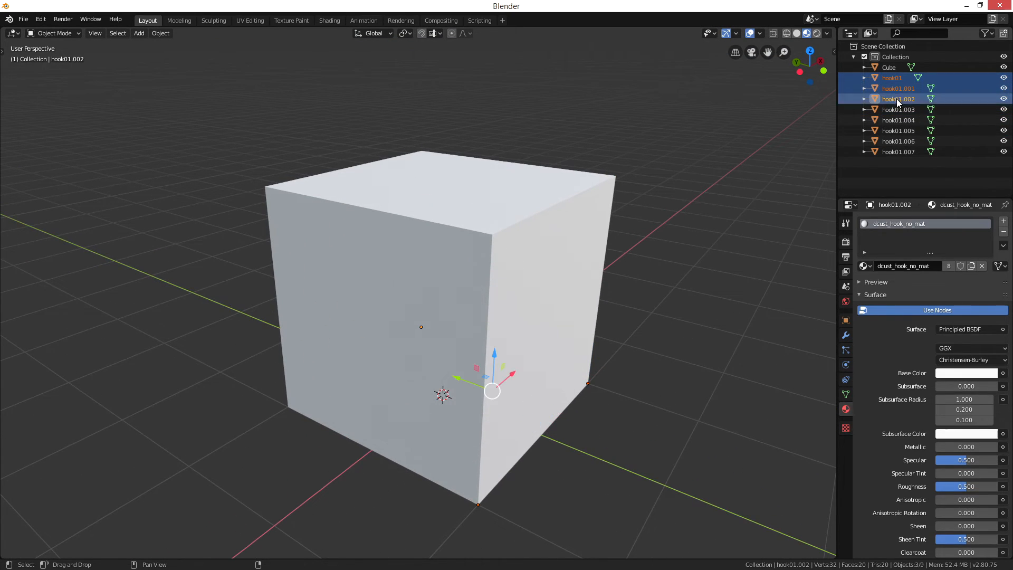
pyautogui.keyDown('ctrl'); pyautogui.click(897, 109); pyautogui.keyUp('ctrl')
pyautogui.keyDown('ctrl'); pyautogui.click(896, 119); pyautogui.keyUp('ctrl')
pyautogui.keyDown('ctrl'); pyautogui.click(896, 131); pyautogui.keyUp('ctrl')
pyautogui.keyDown('ctrl'); pyautogui.click(896, 142); pyautogui.keyUp('ctrl')
pyautogui.keyDown('ctrl'); pyautogui.click(894, 152); pyautogui.keyUp('ctrl')
pyautogui.moveTo(754, 393); pyautogui.dragTo(702, 274, button='middle')
# Rename the object hook01.001 to hook02 and hook01.002 to hook03.
pyautogui.click(908, 90)
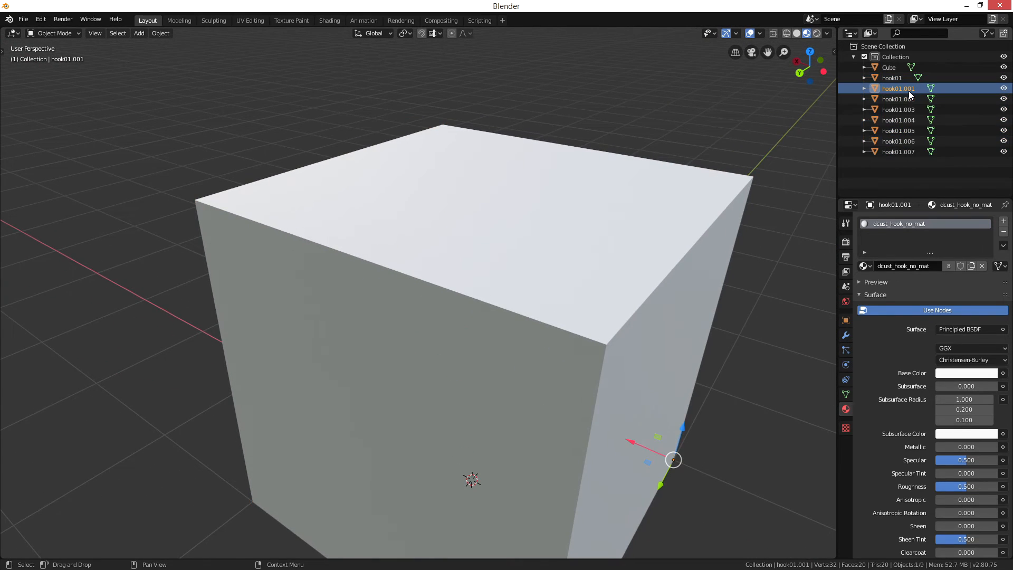
pyautogui.doubleClick(908, 91)
pyautogui.write('2')
pyautogui.press('Return')
pyautogui.doubleClick(891, 91)
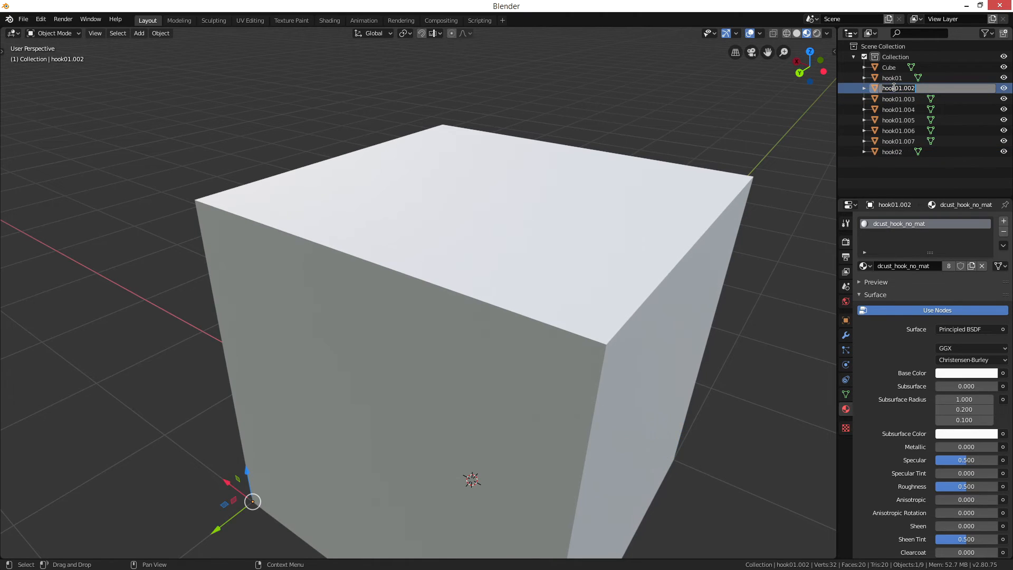
pyautogui.write('hook03')
pyautogui.press('Return')
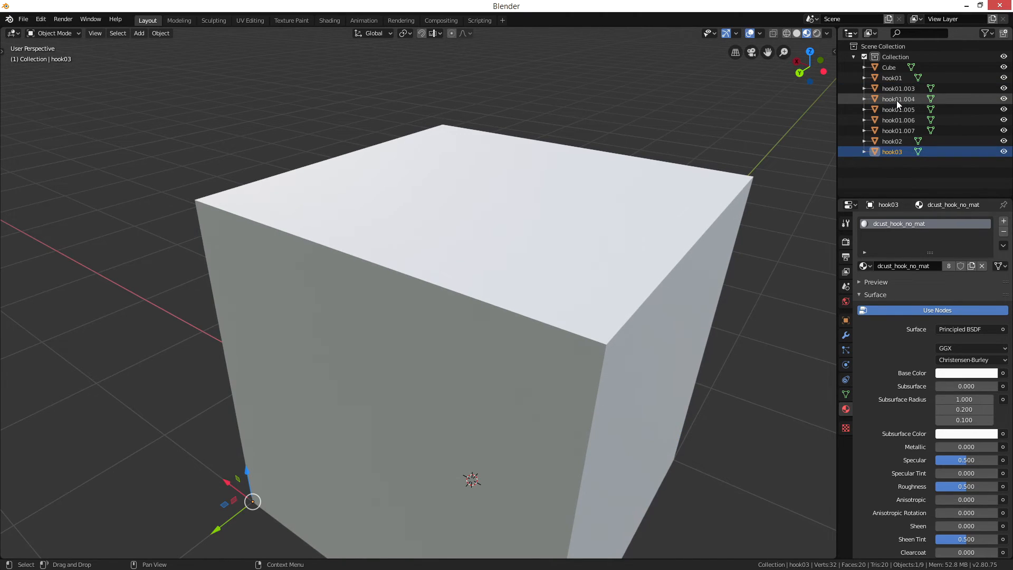
# Rename the object hook01.003 to hook04 and hook01.004 to hook05.
pyautogui.doubleClick(898, 90)
pyautogui.write('hook04')
pyautogui.press('Return')
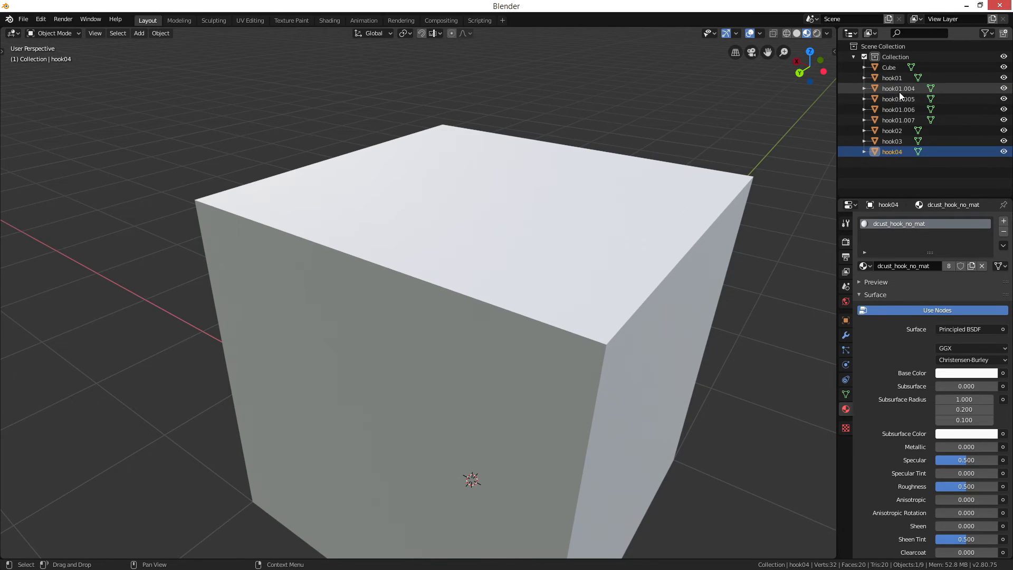
pyautogui.click(899, 89)
pyautogui.doubleClick(899, 90)
pyautogui.write('hook05')
pyautogui.press('Return')
# Rename the object hook01.005 to hook06 and hook01.006 to hook07.
pyautogui.click(899, 89)
pyautogui.doubleClick(899, 88)
pyautogui.write('hook05')
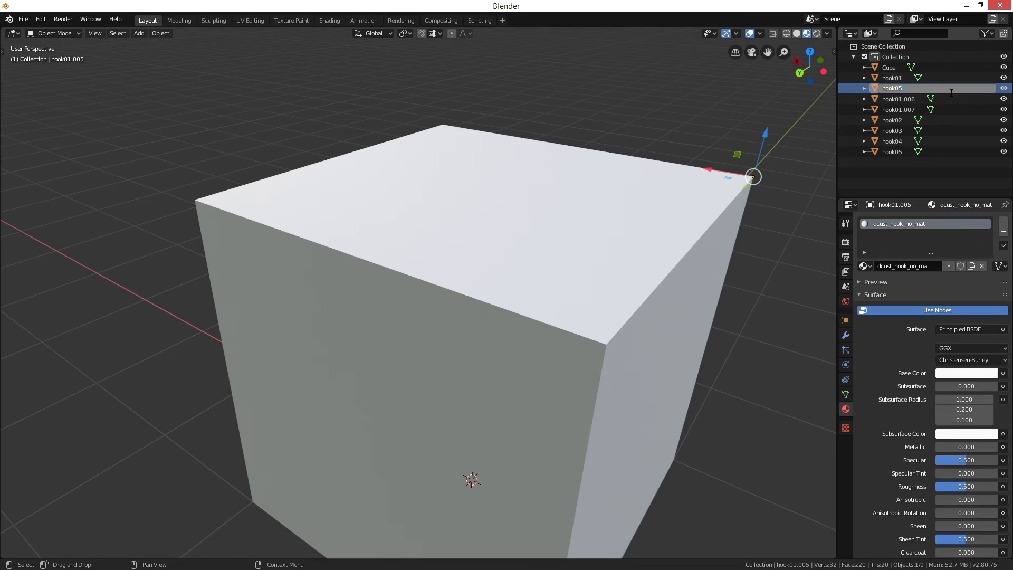
pyautogui.press('Return')
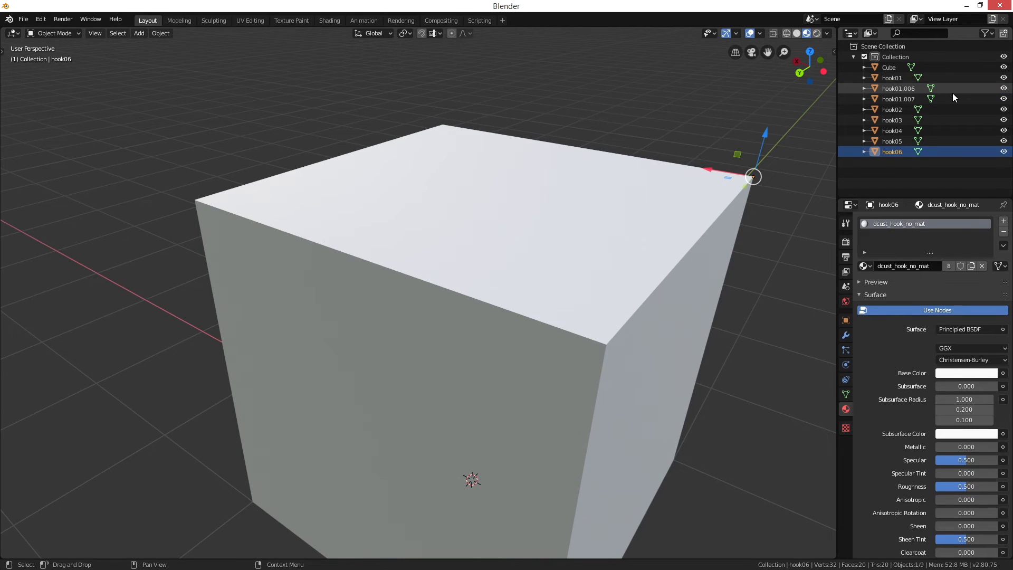
pyautogui.click(895, 90)
pyautogui.doubleClick(897, 88)
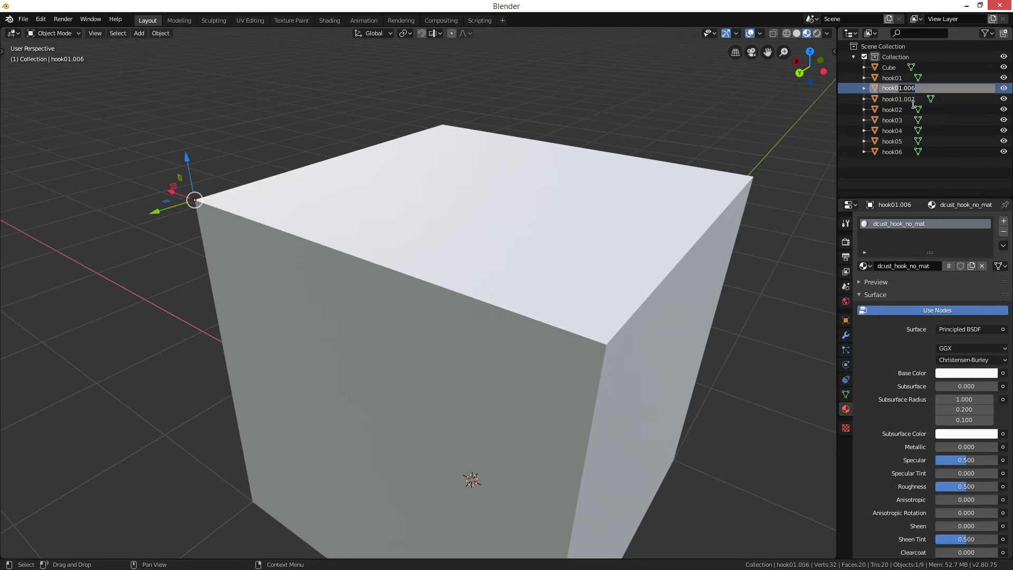
pyautogui.write('hook07')
pyautogui.press('Return')
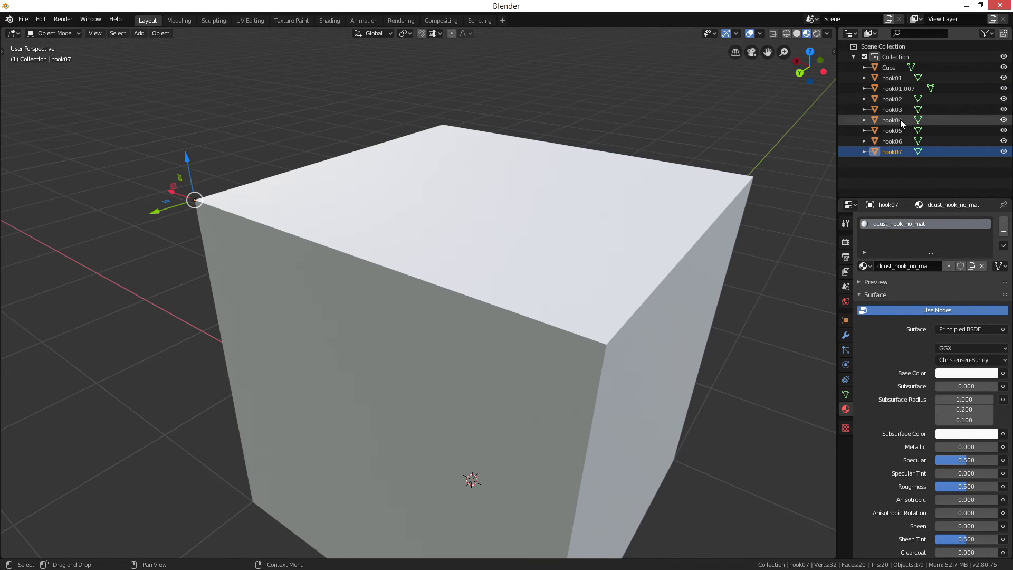
# Rename the last remaining duplicate, hook01.007, to hook08.
pyautogui.click(907, 89)
pyautogui.doubleClick(899, 88)
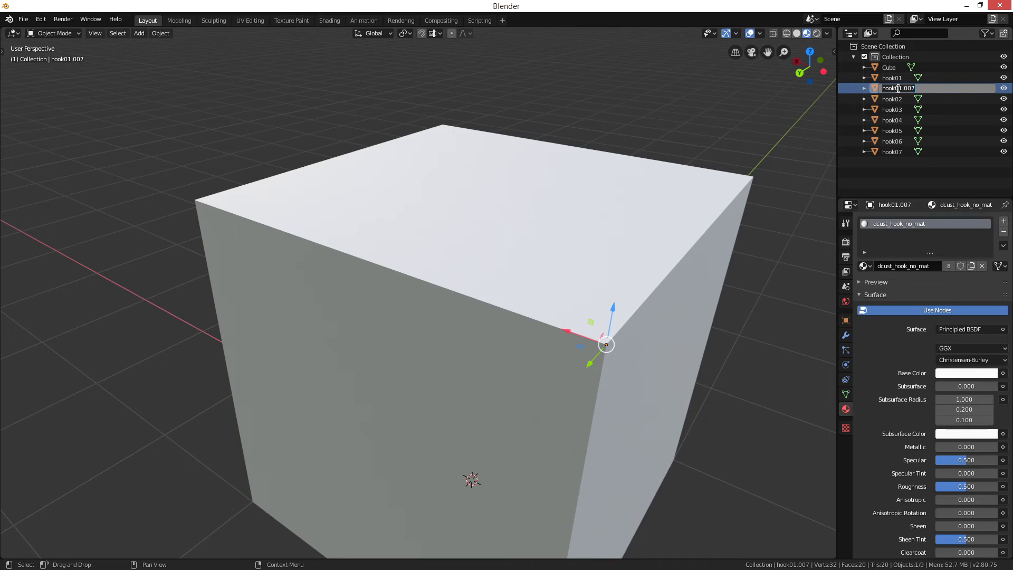
pyautogui.write('hook08')
pyautogui.press('Return')
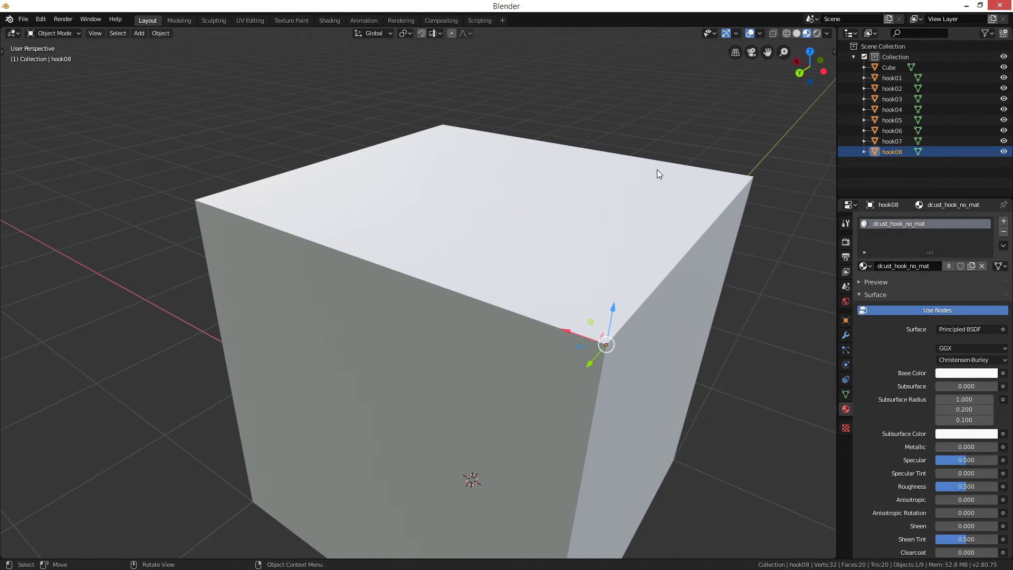
# Inspect the renamed hooks at the cube's corners and the material assigned to hook04.
pyautogui.scroll(-5, 638, 171)
pyautogui.moveTo(635, 171); pyautogui.dragTo(596, 303, button='middle')
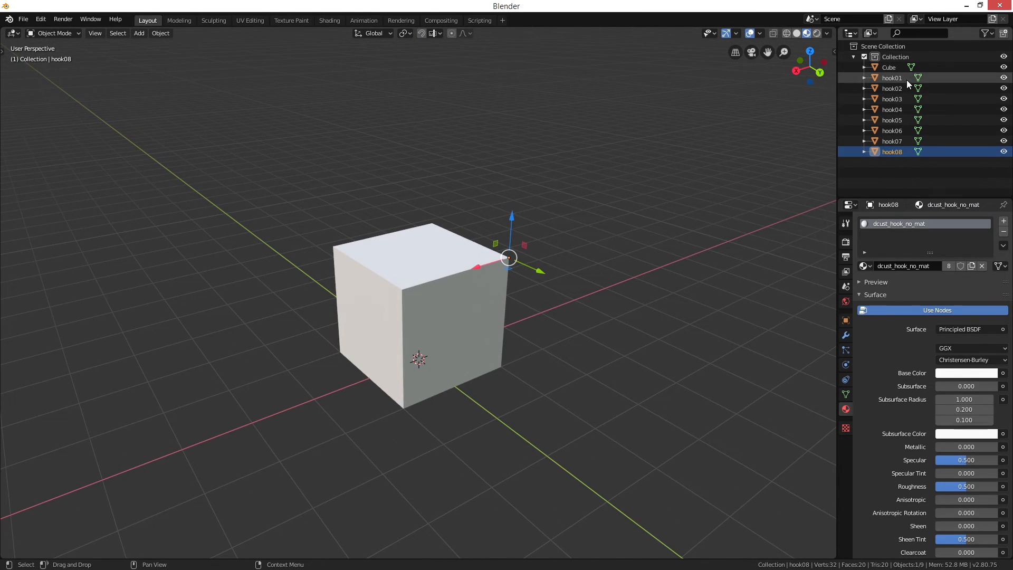
pyautogui.keyDown('ctrl'); pyautogui.click(892, 141); pyautogui.keyUp('ctrl')
pyautogui.keyDown('ctrl'); pyautogui.click(893, 131); pyautogui.keyUp('ctrl')
pyautogui.keyDown('ctrl'); pyautogui.click(894, 119); pyautogui.keyUp('ctrl')
pyautogui.click(893, 109)
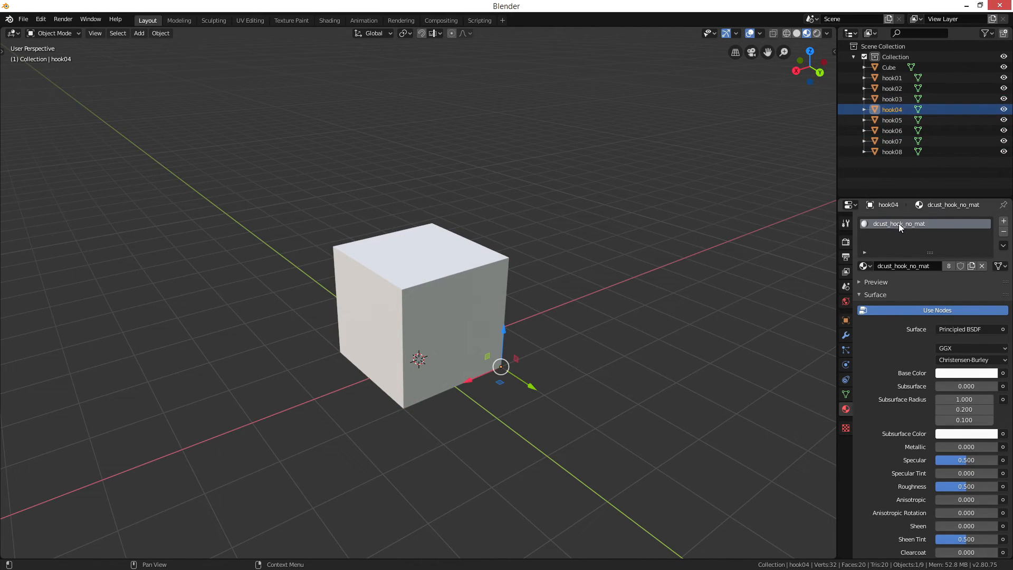
# Rename the Cube object's material to dcust_custom_model_mat.
pyautogui.click(892, 67)
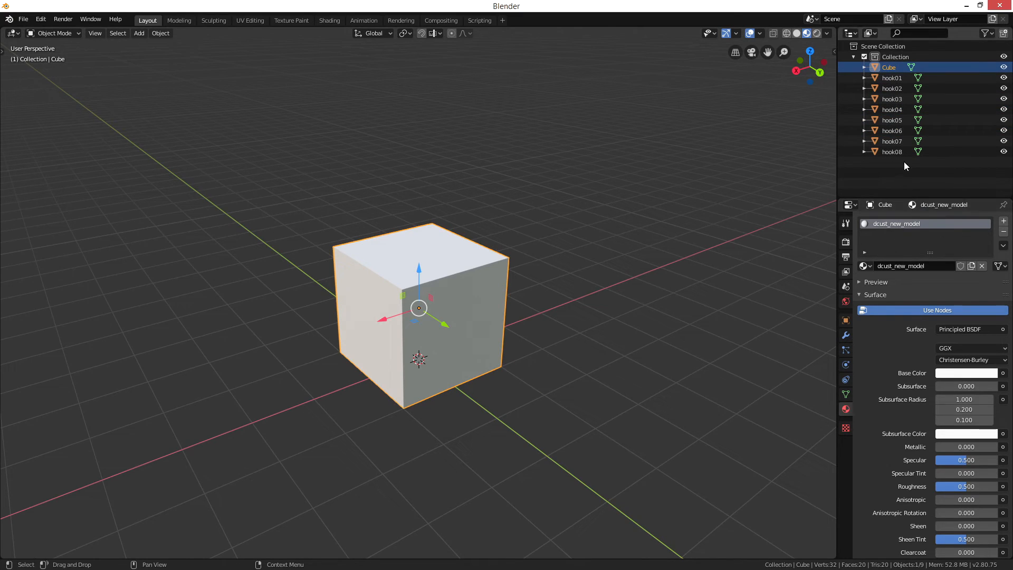
pyautogui.doubleClick(928, 224)
pyautogui.press('End')
pyautogui.press('BackSpace')
pyautogui.press('BackSpace')
pyautogui.press('BackSpace')
pyautogui.press('BackSpace')
pyautogui.press('BackSpace')
pyautogui.press('BackSpace')
pyautogui.press('BackSpace')
pyautogui.press('BackSpace')
pyautogui.press('BackSpace')
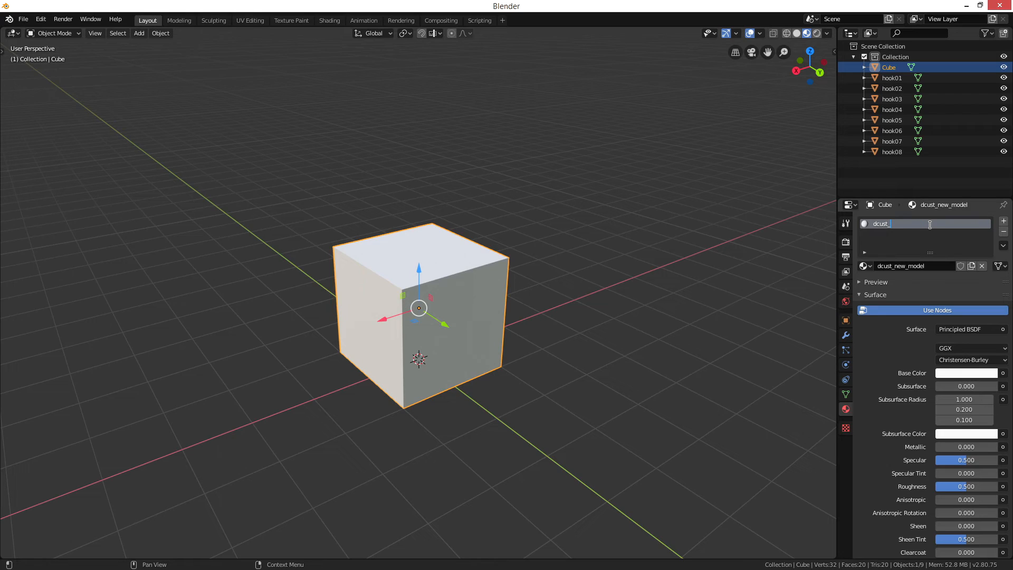
pyautogui.write('new_cube_')
pyautogui.press('BackSpace')
pyautogui.press('BackSpace')
pyautogui.press('BackSpace')
pyautogui.press('BackSpace')
pyautogui.press('BackSpace')
pyautogui.press('BackSpace')
pyautogui.press('BackSpace')
pyautogui.press('BackSpace')
pyautogui.press('BackSpace')
pyautogui.write('cusotm_model')
pyautogui.press('BackSpace')
pyautogui.press('Right')
pyautogui.write('odel')
pyautogui.write('_mat')
pyautogui.press('Return')
# Add all eight hooks, hook01 to hook08, to the selection together with the cube.
pyautogui.keyDown('ctrl'); pyautogui.click(901, 82); pyautogui.keyUp('ctrl')
pyautogui.keyDown('ctrl'); pyautogui.click(900, 88); pyautogui.keyUp('ctrl')
pyautogui.keyDown('ctrl'); pyautogui.click(900, 99); pyautogui.keyUp('ctrl')
pyautogui.keyDown('ctrl'); pyautogui.click(897, 111); pyautogui.keyUp('ctrl')
pyautogui.keyDown('ctrl'); pyautogui.click(896, 121); pyautogui.keyUp('ctrl')
pyautogui.keyDown('ctrl'); pyautogui.click(896, 132); pyautogui.keyUp('ctrl')
pyautogui.keyDown('ctrl'); pyautogui.click(896, 141); pyautogui.keyUp('ctrl')
pyautogui.keyDown('ctrl'); pyautogui.click(897, 148); pyautogui.keyUp('ctrl')
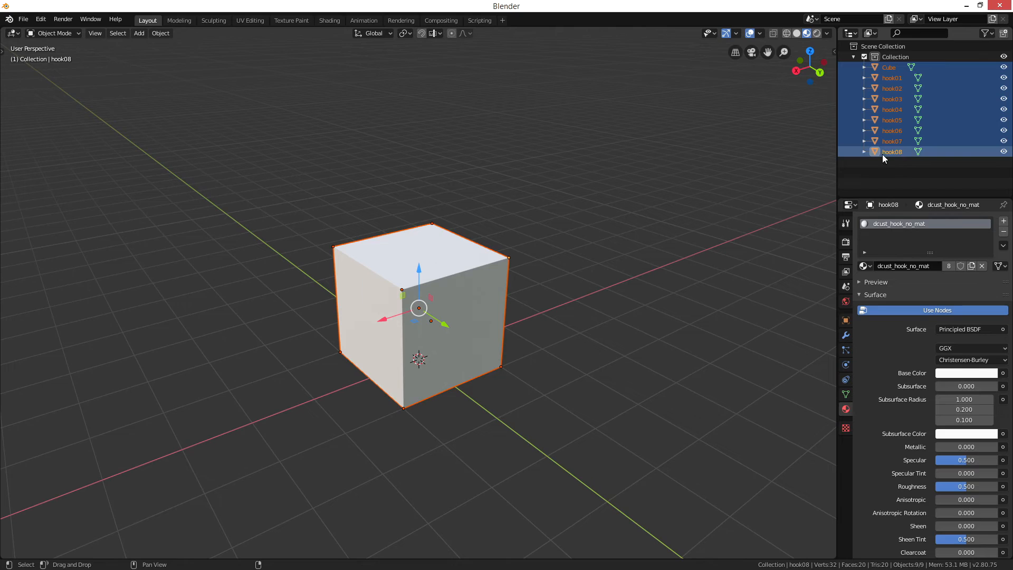
# Set up an FBX export named custom_cube.fbx, limited to selected objects and the Mesh object type.
pyautogui.click(25, 21)
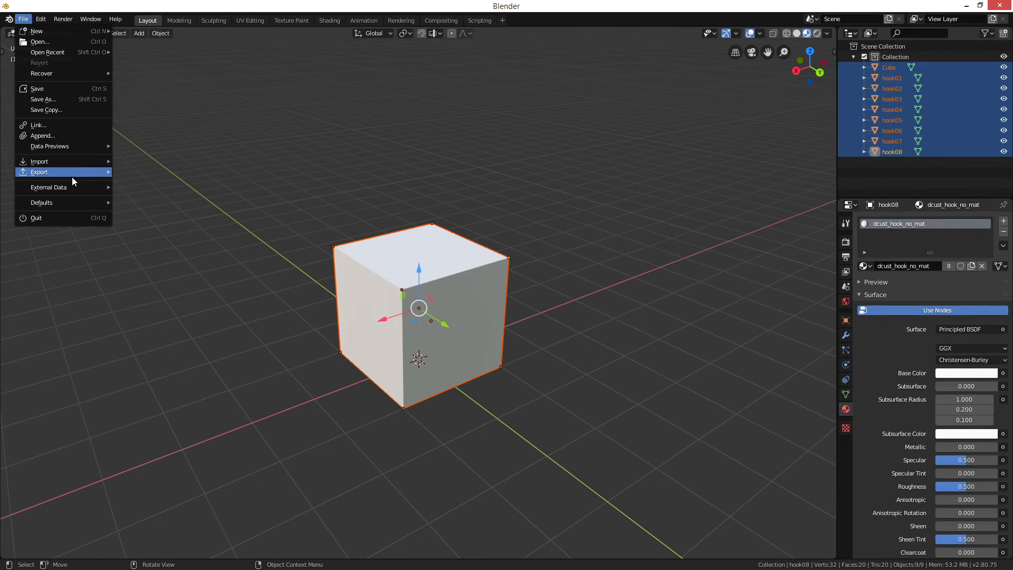
pyautogui.moveTo(56, 172)
pyautogui.click(182, 194)
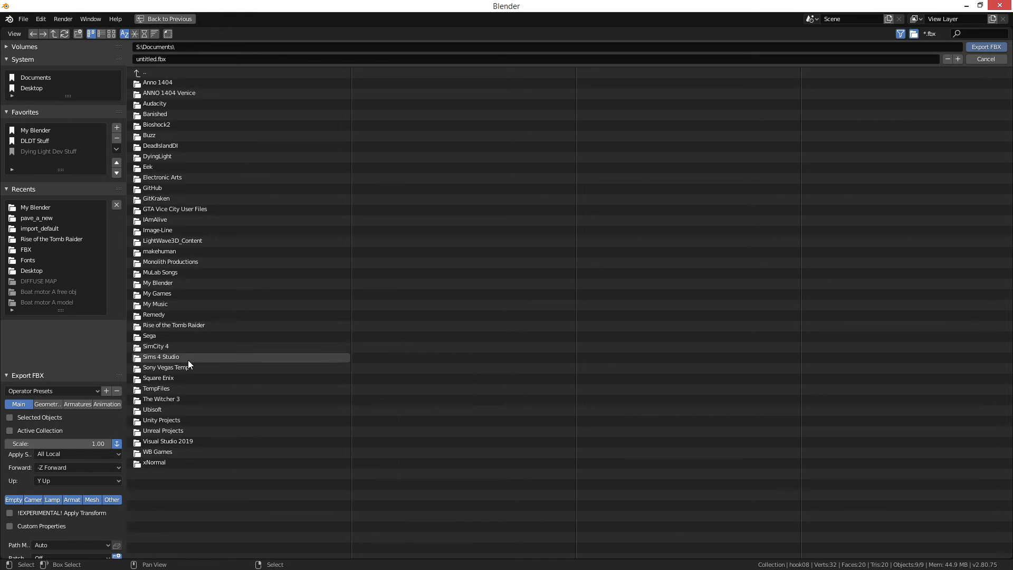
pyautogui.click(35, 207)
pyautogui.click(193, 60)
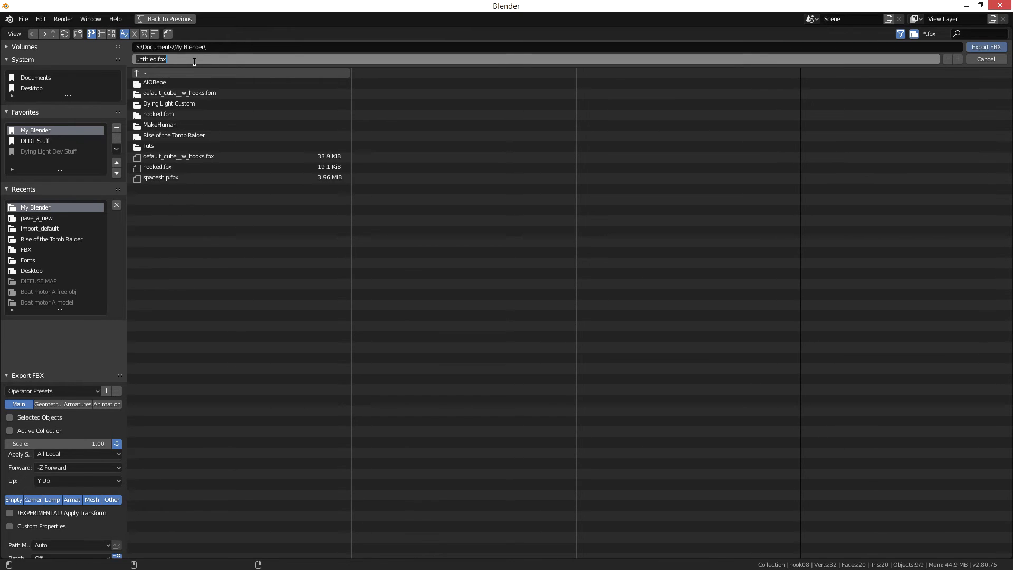
pyautogui.write('custom_cube')
pyautogui.click(11, 422)
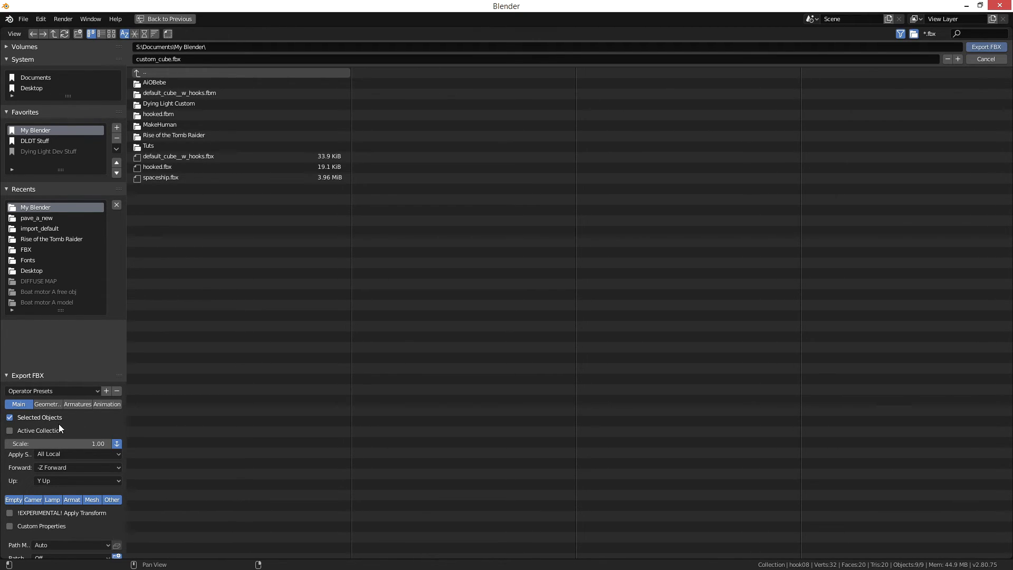
pyautogui.click(88, 500)
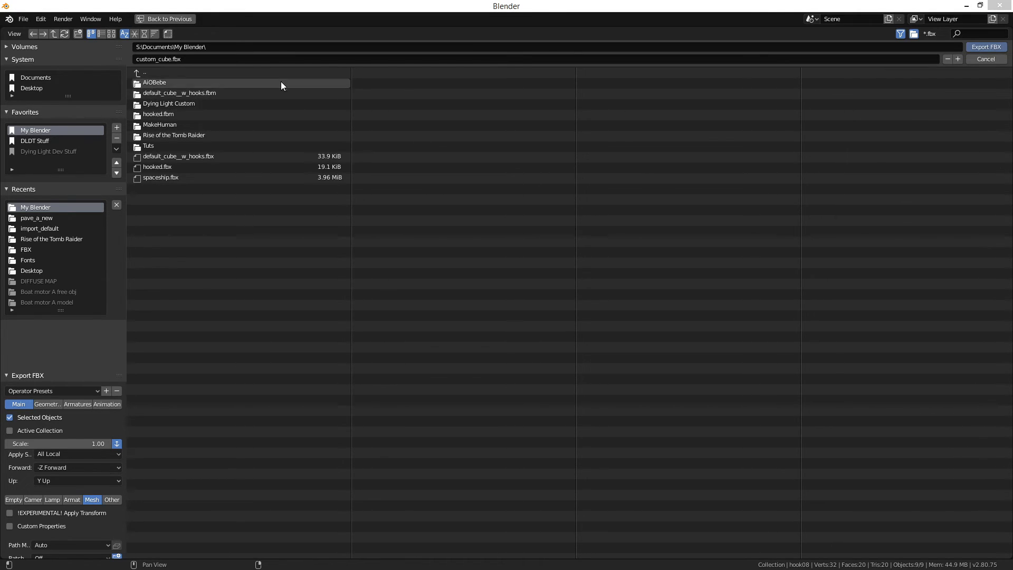
# Set the export location to C:\Program Files (x86)\Steam\steamapps\common\Dying Light\DevTools\workshop\recording_stuff\data\import_default.
pyautogui.click(228, 48)
pyautogui.write('C:\\Program Files (x86)\\Steam\\steamapps\\common\\Dying Light\\DevTools\\workshop\\recording_stuff\\data\\import_default')
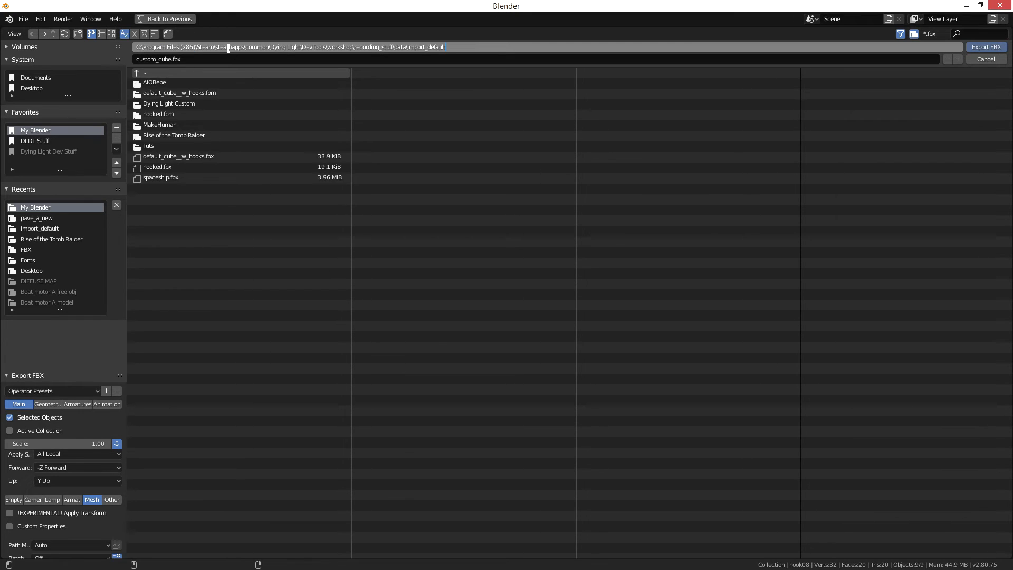
pyautogui.press('Return')
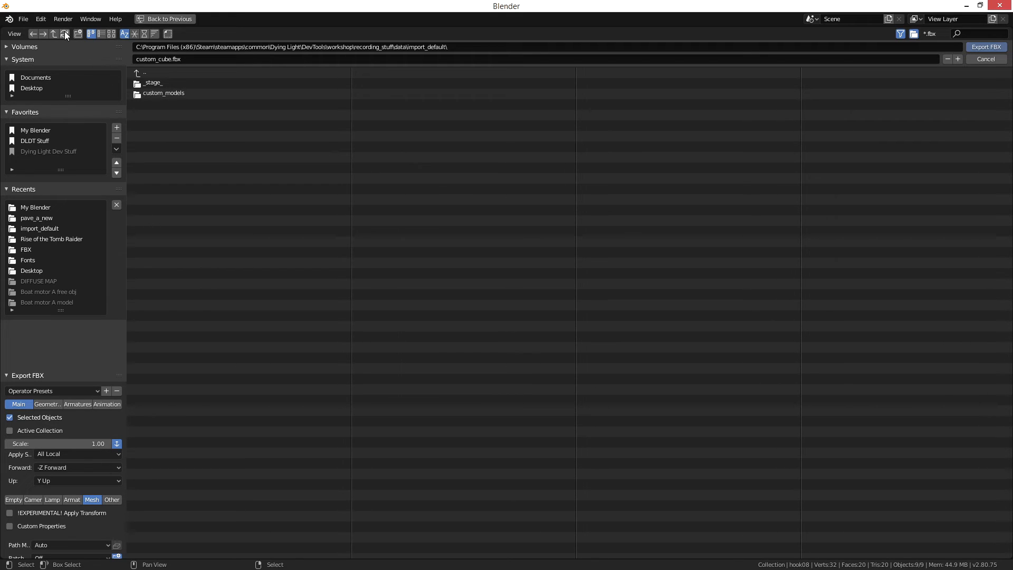
# Create a folder named fbxs inside import_default and export the FBX file into it.
pyautogui.click(81, 36)
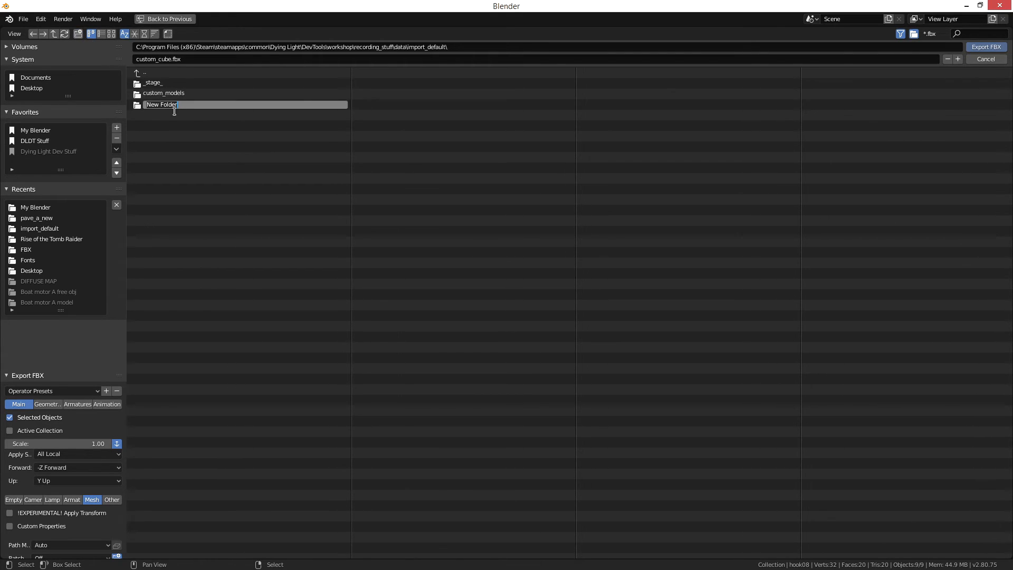
pyautogui.write('f')
pyautogui.press('Return')
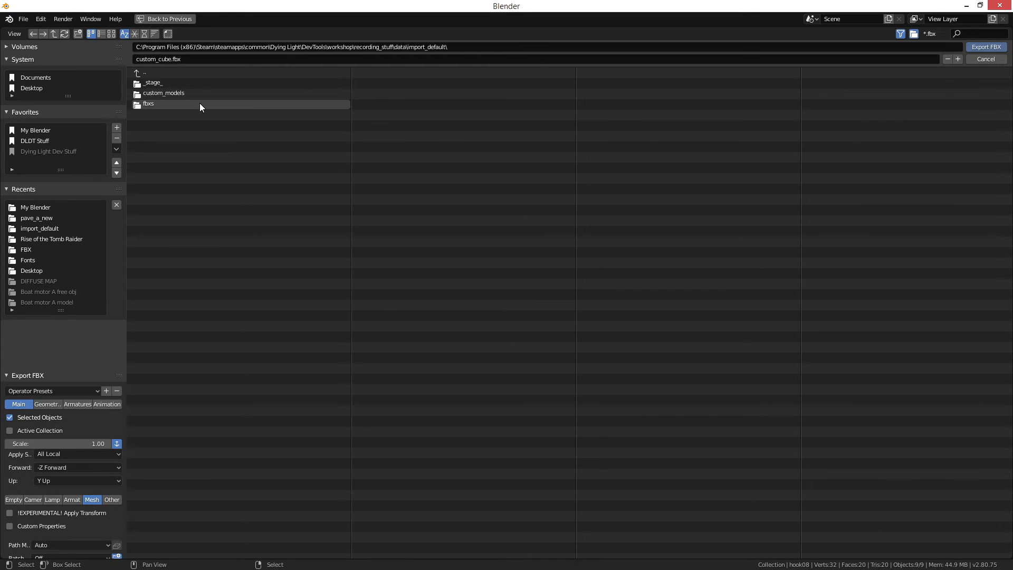
pyautogui.click(199, 104)
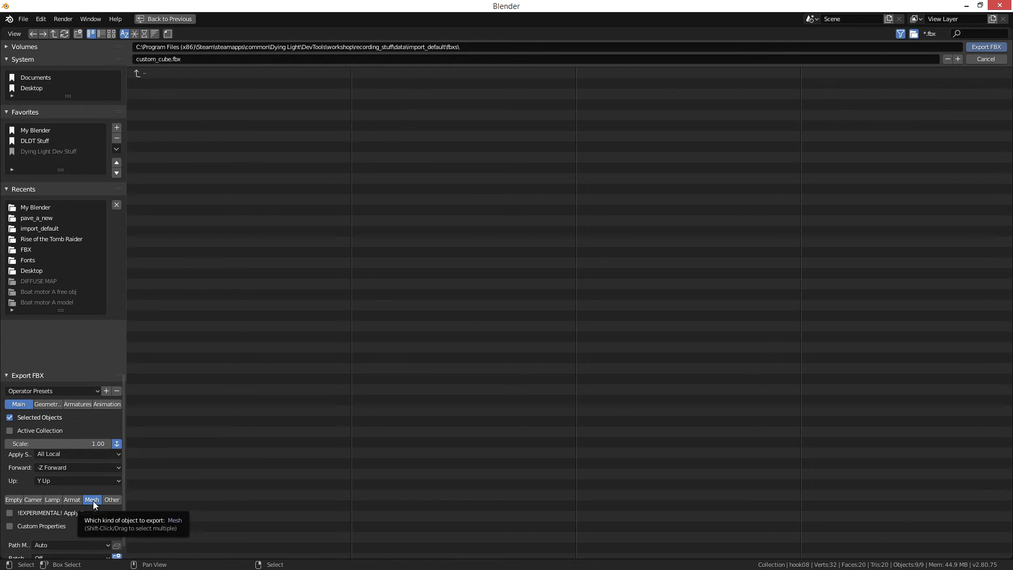
pyautogui.click(977, 47)
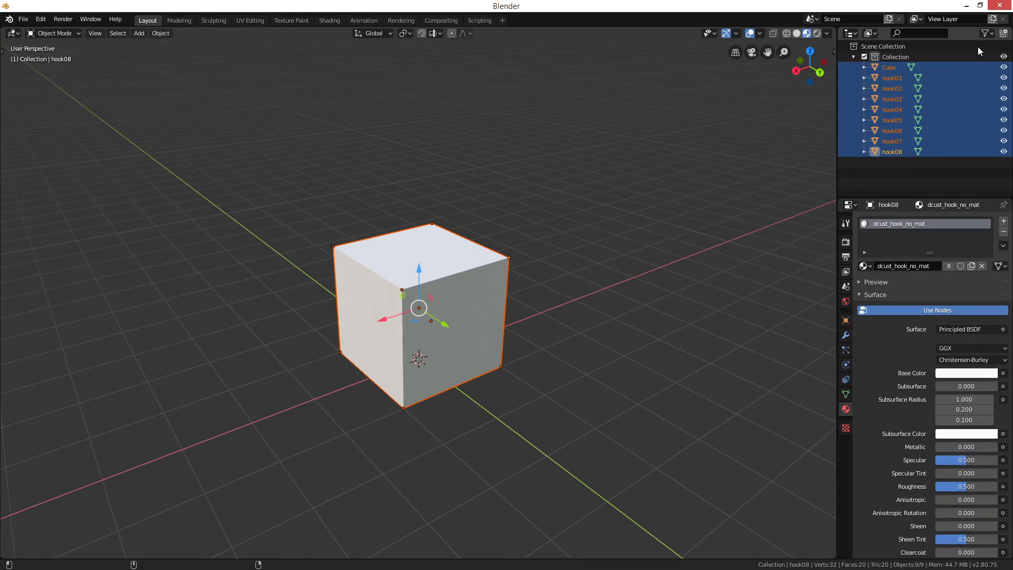
# Switch to Dying Light Developer Tools, refresh the file system, and expand the import_default data folder.
pyautogui.click(967, 6)
pyautogui.moveTo(744, 303); pyautogui.dragTo(694, 304, button='right')
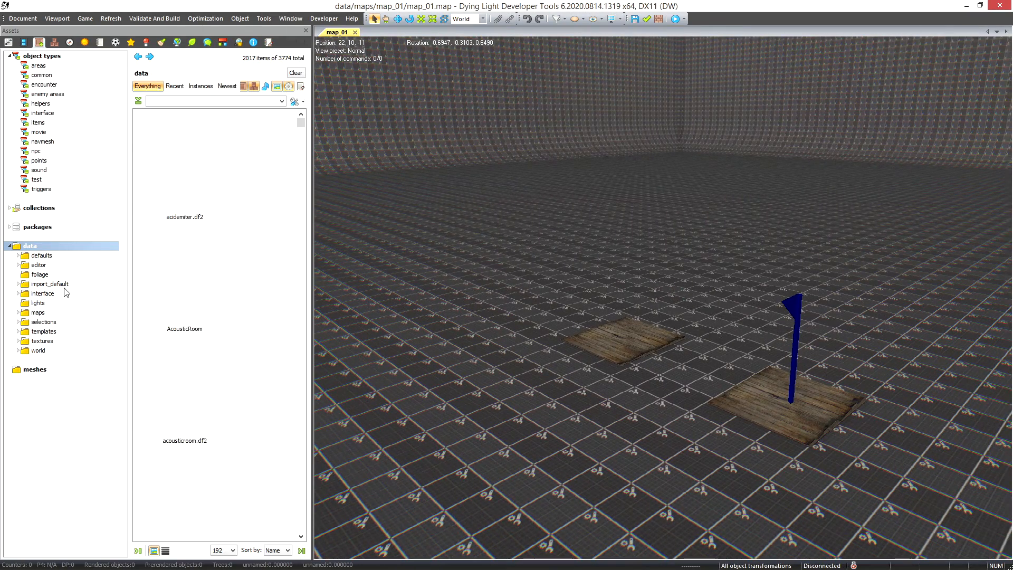
pyautogui.click(46, 285)
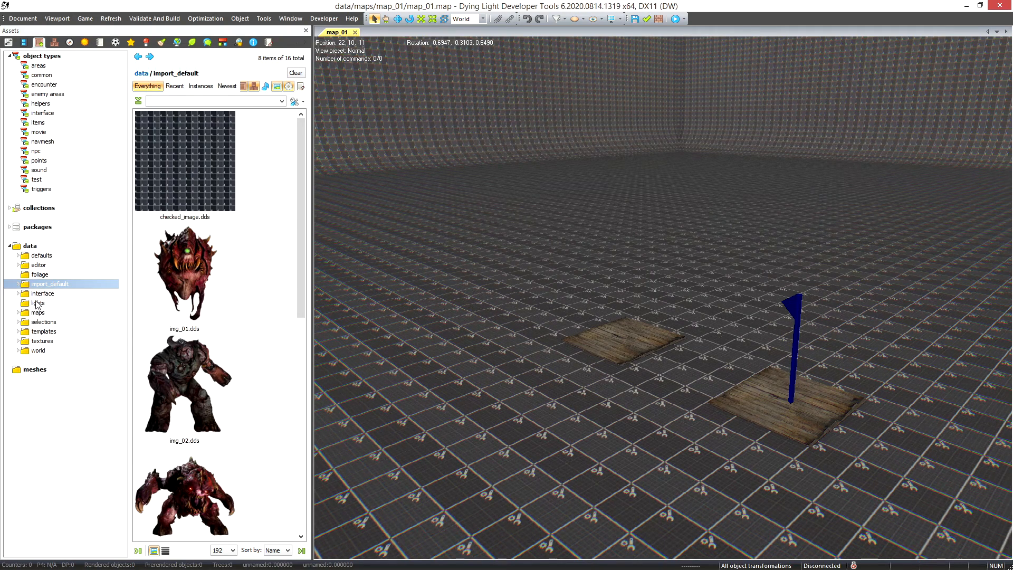
pyautogui.click(110, 19)
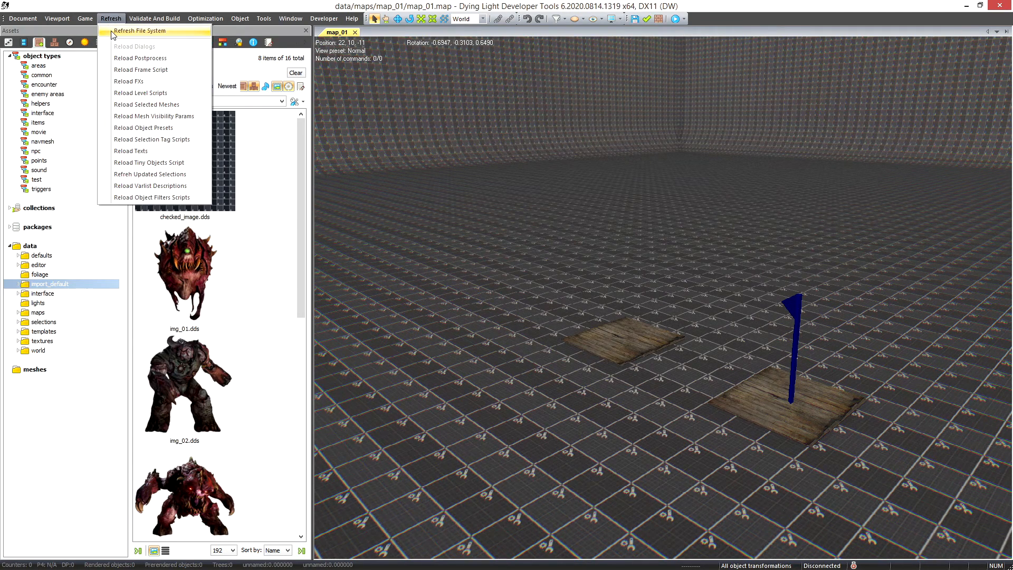
pyautogui.click(132, 31)
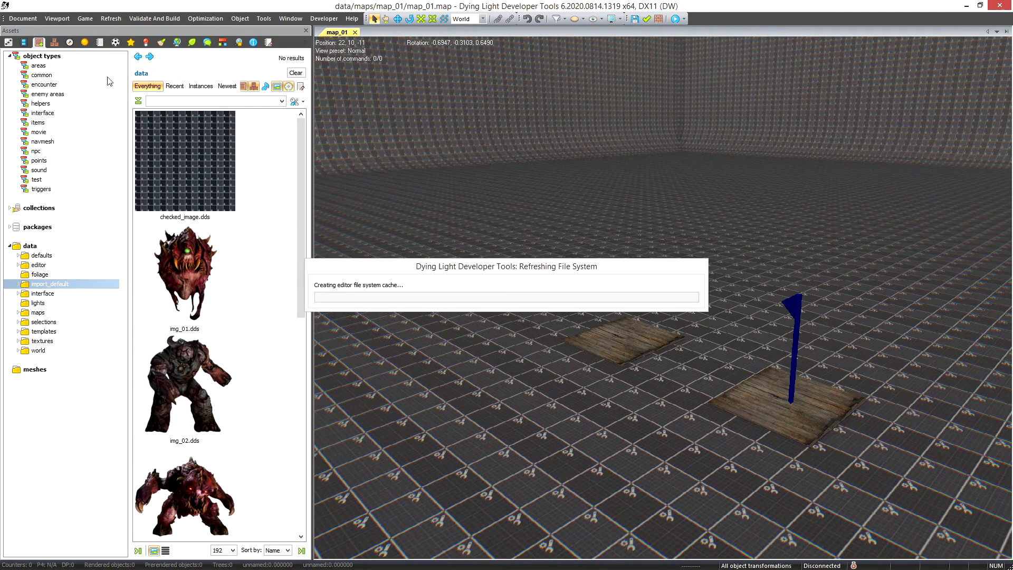
pyautogui.click(18, 285)
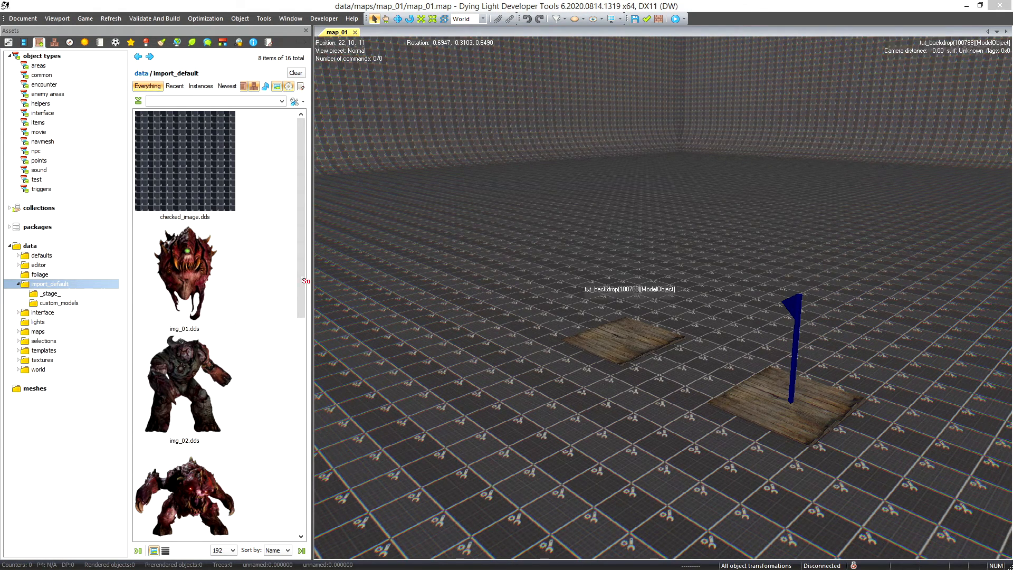
# Compare the import_default subfolders and exported custom_cube.fbx in File Explorer with the folders in the editor's asset tree.
pyautogui.moveTo(598, 183); pyautogui.dragTo(529, 146)
pyautogui.moveTo(672, 424); pyautogui.dragTo(994, 417)
pyautogui.moveTo(758, 151); pyautogui.dragTo(717, 153)
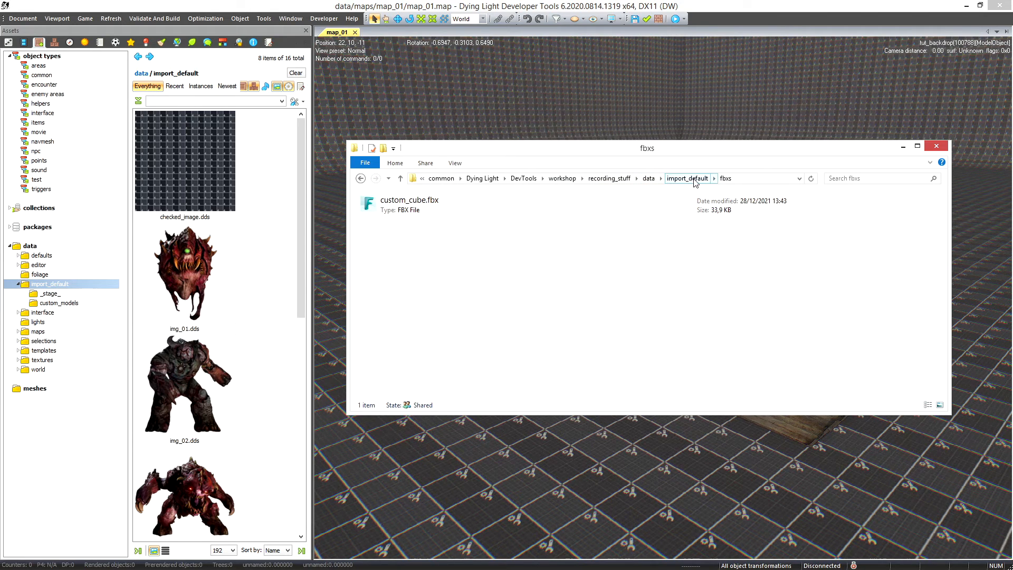
pyautogui.click(403, 211)
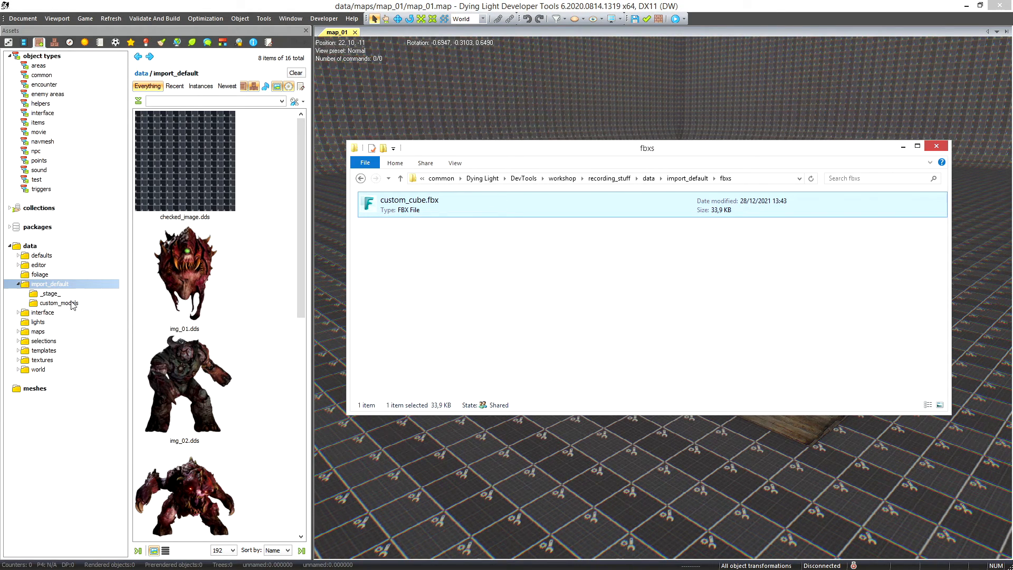
pyautogui.click(400, 178)
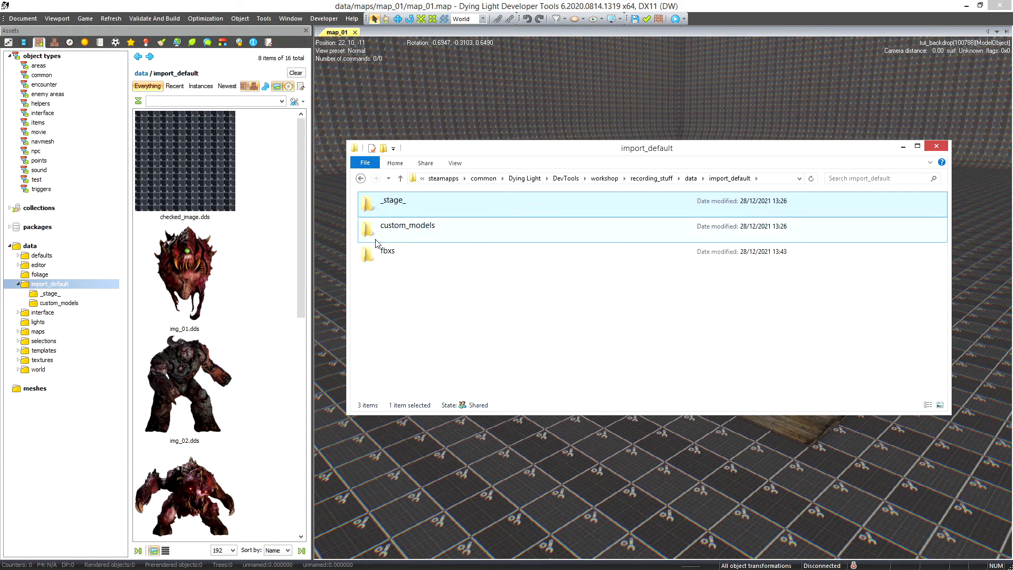
pyautogui.click(66, 296)
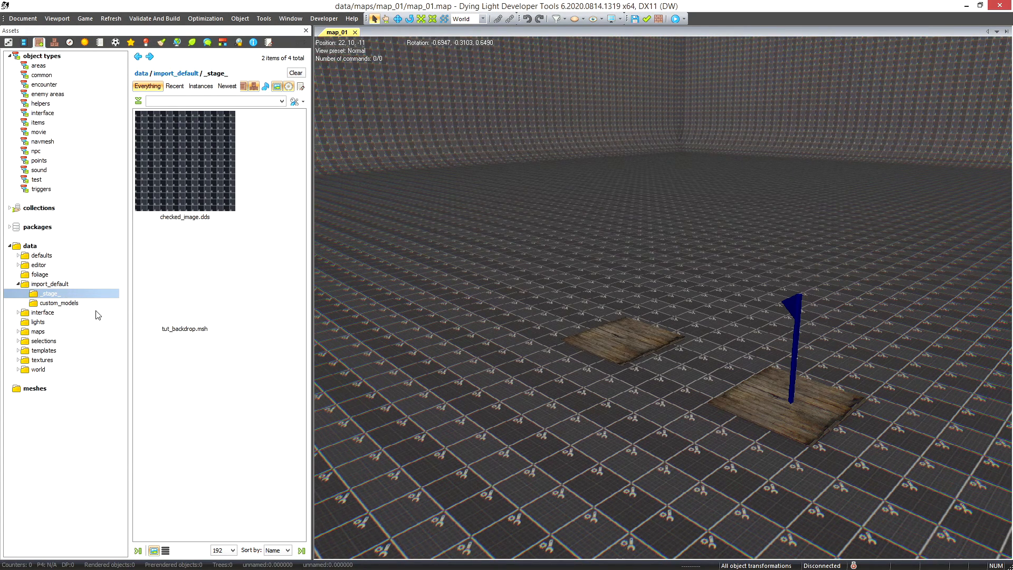
# In File Explorer, copy img_02.dds from the custom_models folder into the fbxs folder beside custom_cube.fbx.
pyautogui.hotkey('alt', 'Tab')
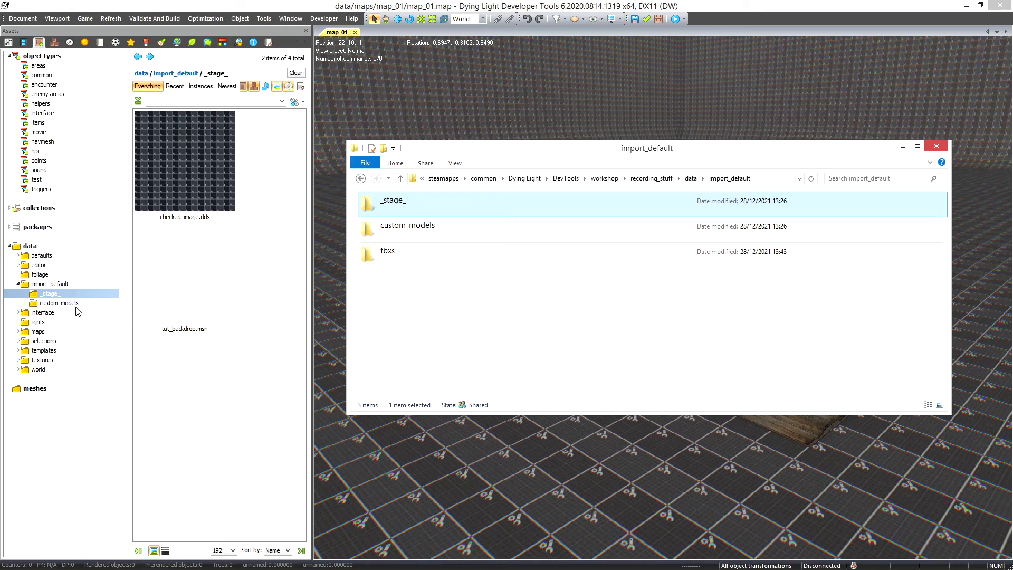
pyautogui.doubleClick(386, 259)
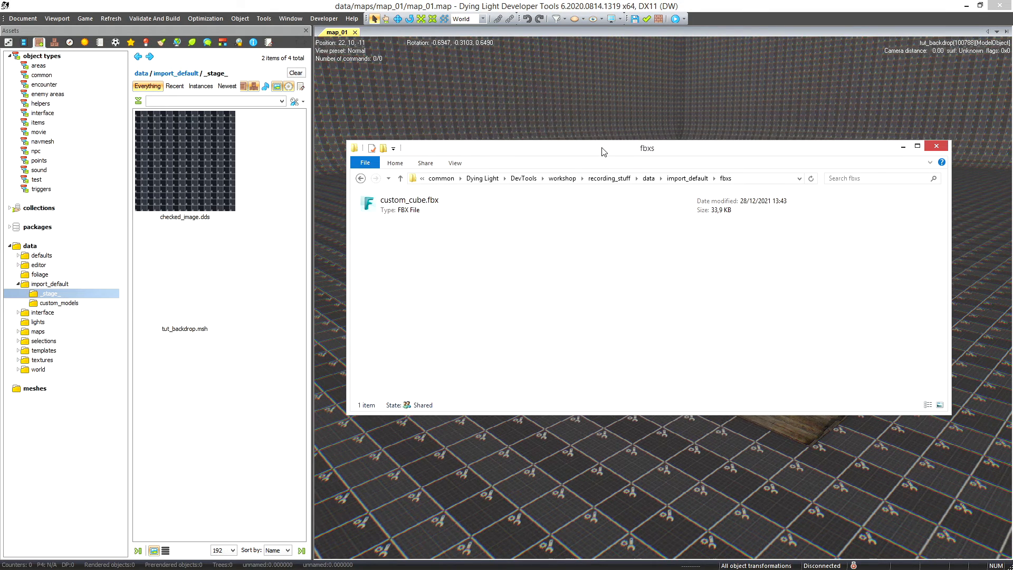
pyautogui.moveTo(604, 151); pyautogui.dragTo(603, 153)
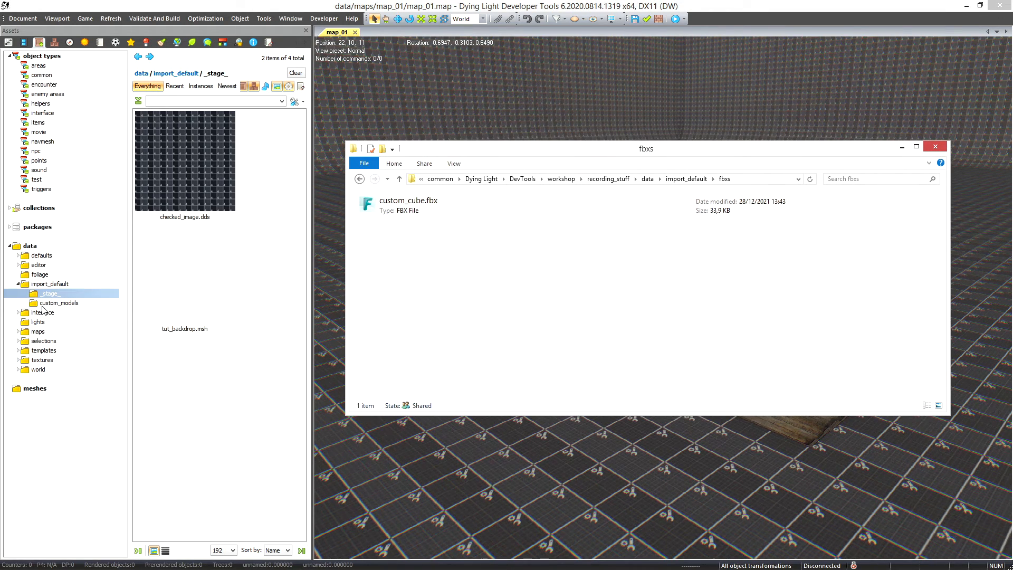
pyautogui.click(400, 179)
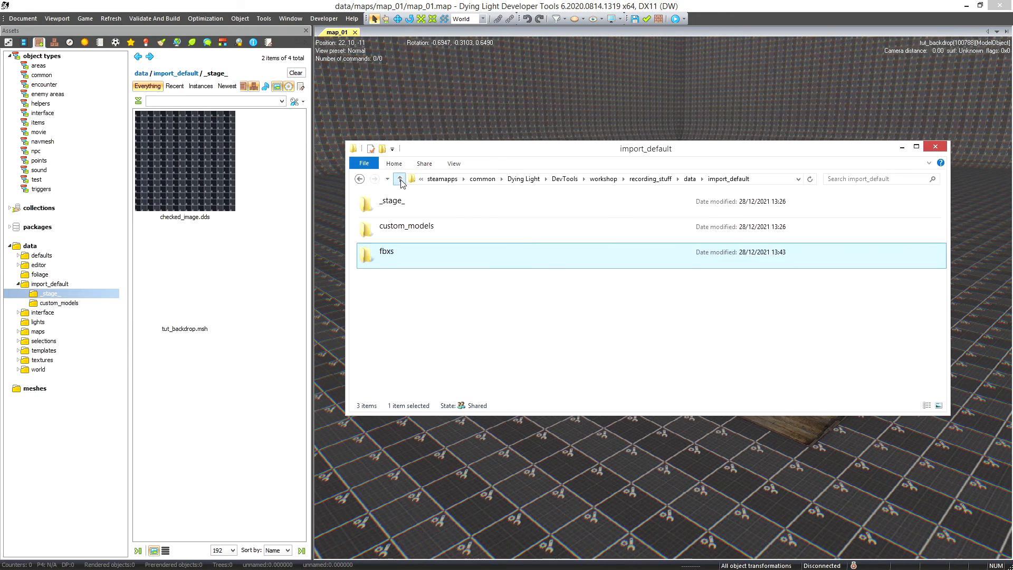
pyautogui.doubleClick(401, 234)
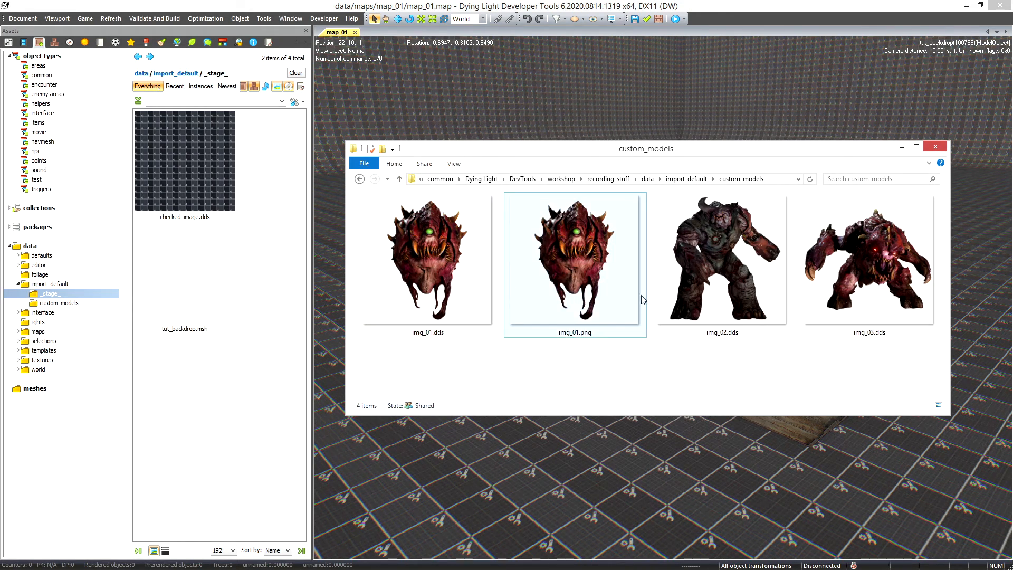
pyautogui.click(699, 277)
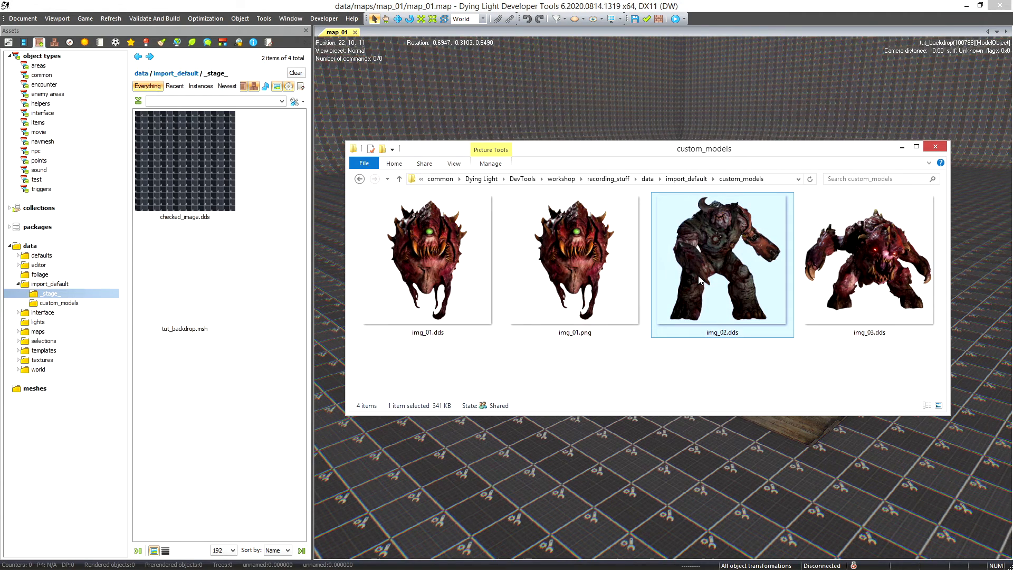
pyautogui.click(399, 179)
pyautogui.doubleClick(395, 262)
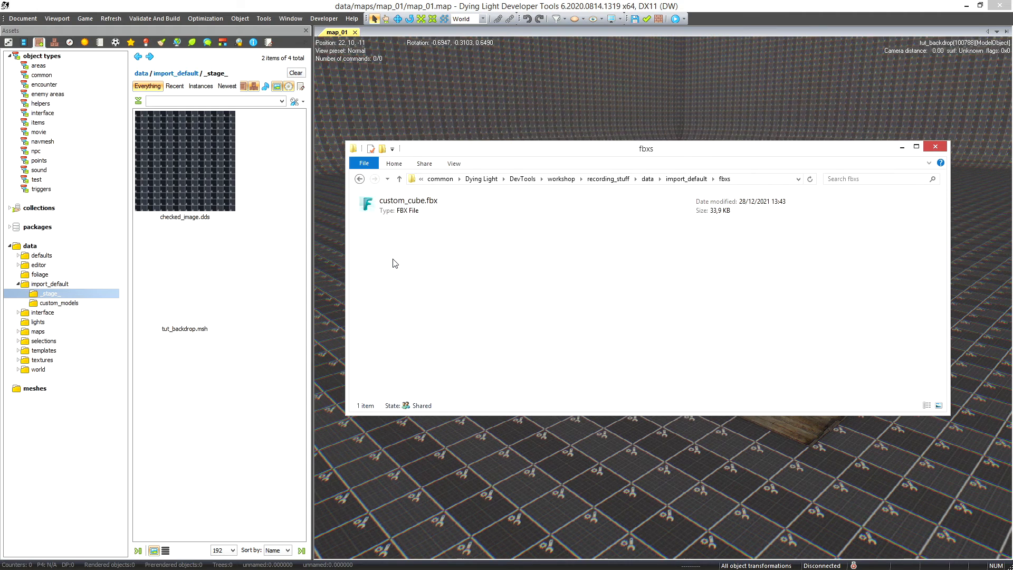
pyautogui.hotkey('ctrl', 'v')
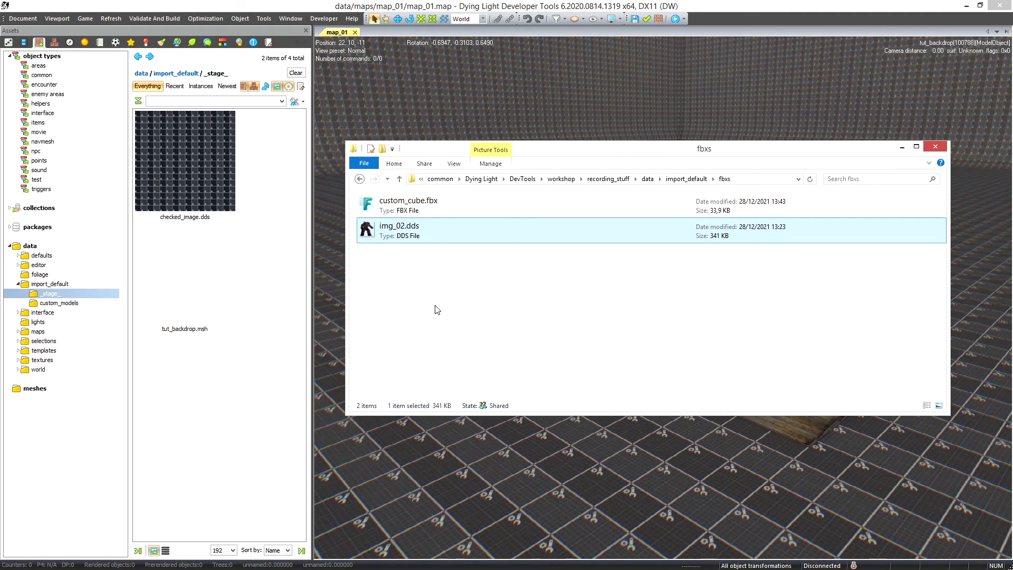
# Return to Dying Light Developer Tools, refresh the file system, and open the fbxs folder in the asset tree to compare it with File Explorer.
pyautogui.click(59, 297)
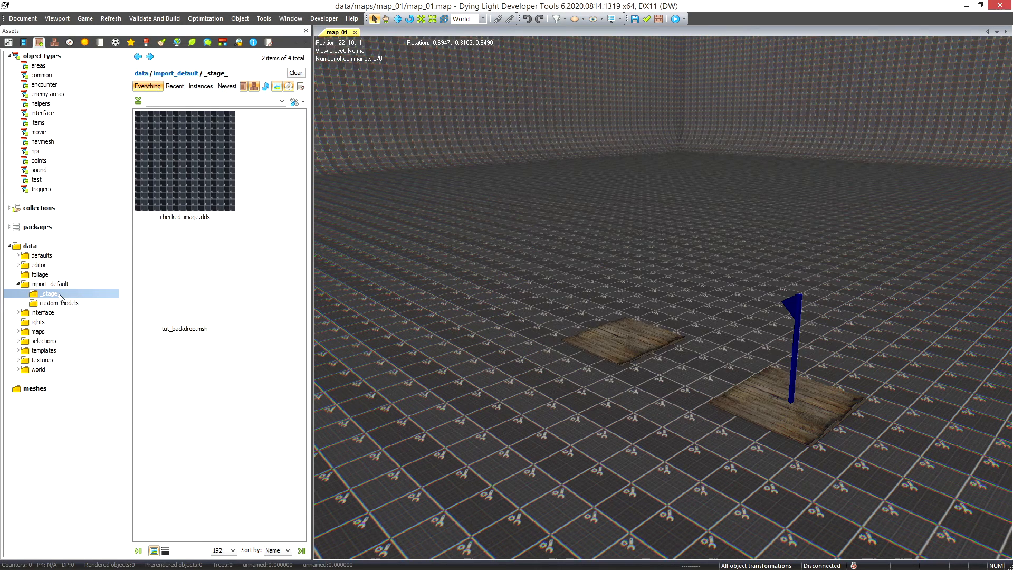
pyautogui.click(111, 19)
pyautogui.click(114, 29)
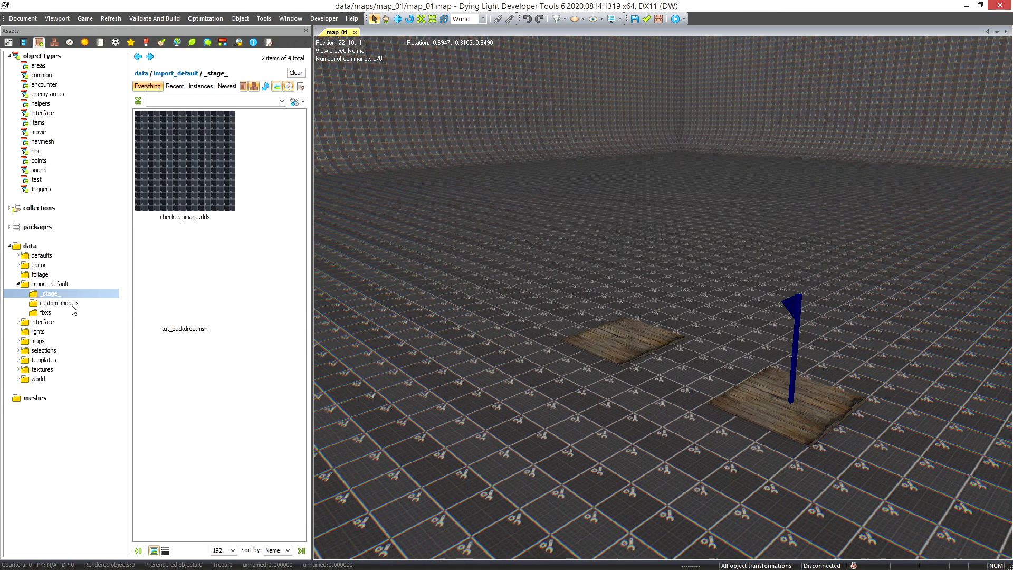
pyautogui.click(44, 313)
pyautogui.doubleClick(205, 184)
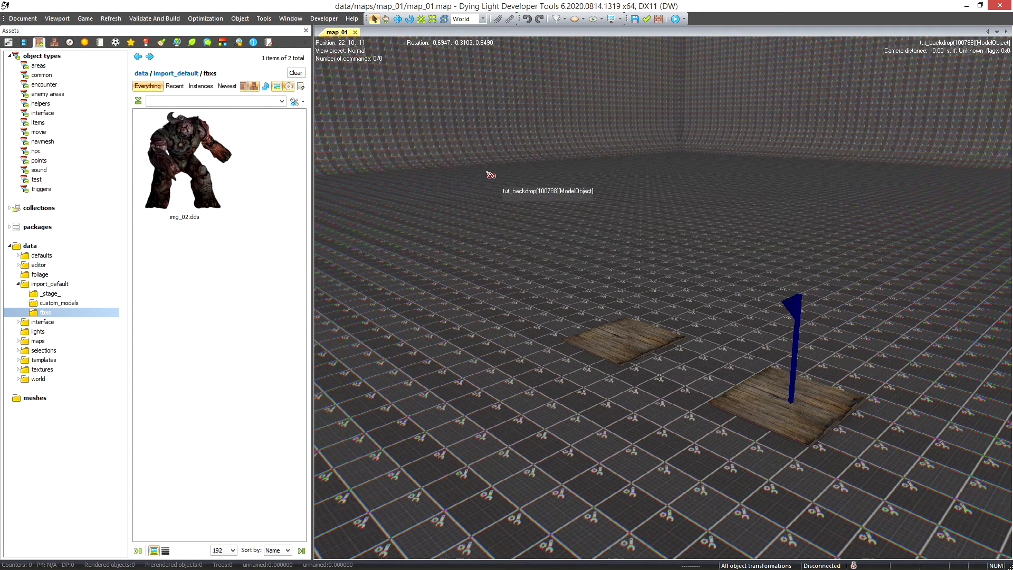
pyautogui.moveTo(702, 151); pyautogui.dragTo(730, 152)
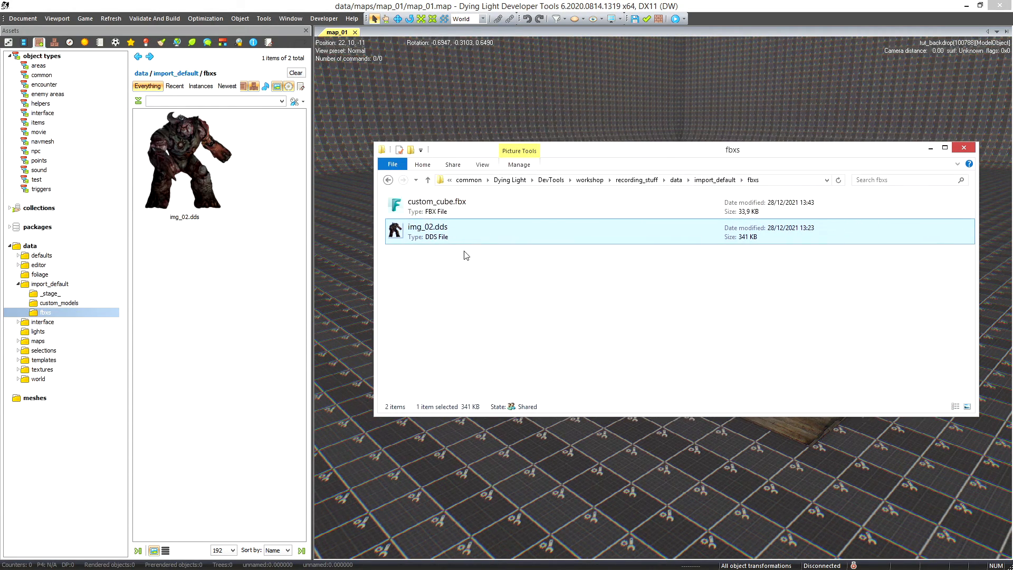
pyautogui.click(410, 4)
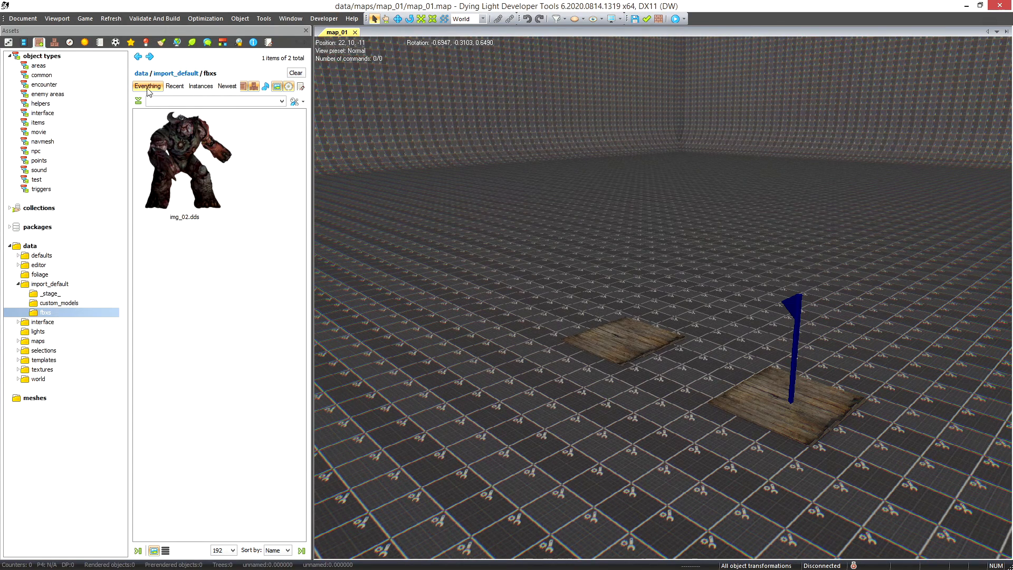
# Start an asset import into the custom_models folder and point the file dialog to the fbxs folder using its path copied from File Explorer.
pyautogui.click(69, 305)
pyautogui.rightClick(258, 364)
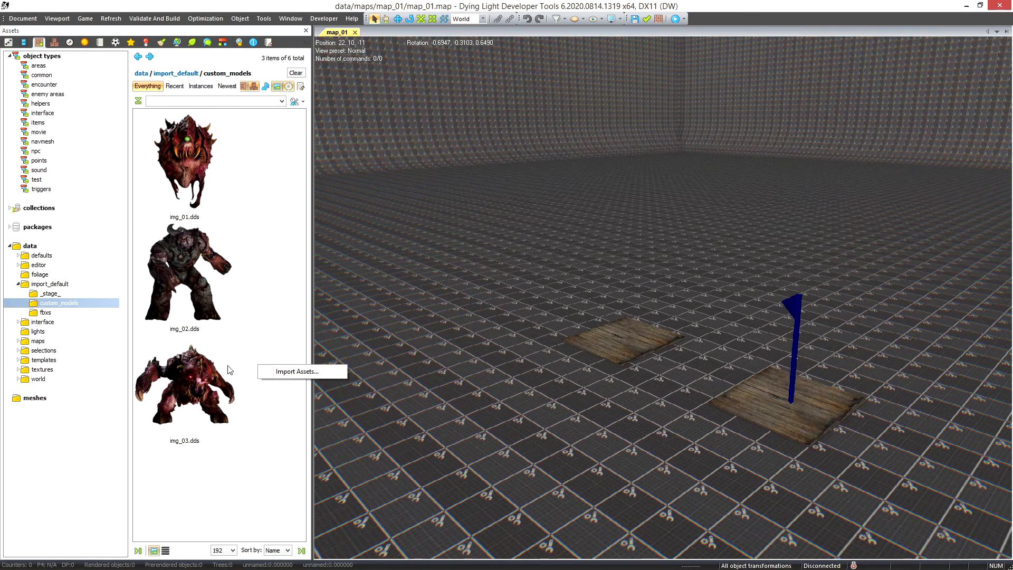
pyautogui.click(297, 371)
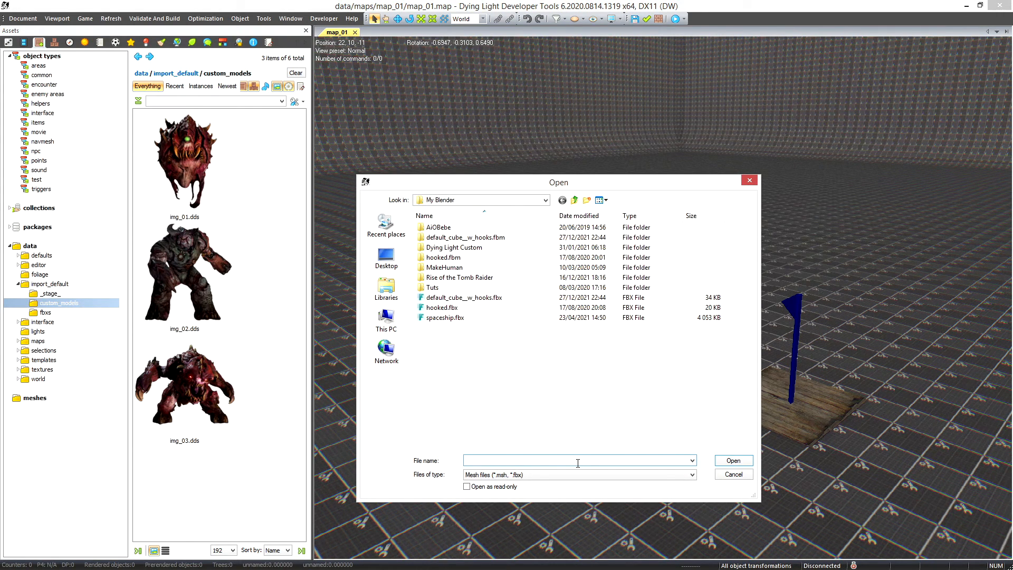
pyautogui.hotkey('alt', 'Tab')
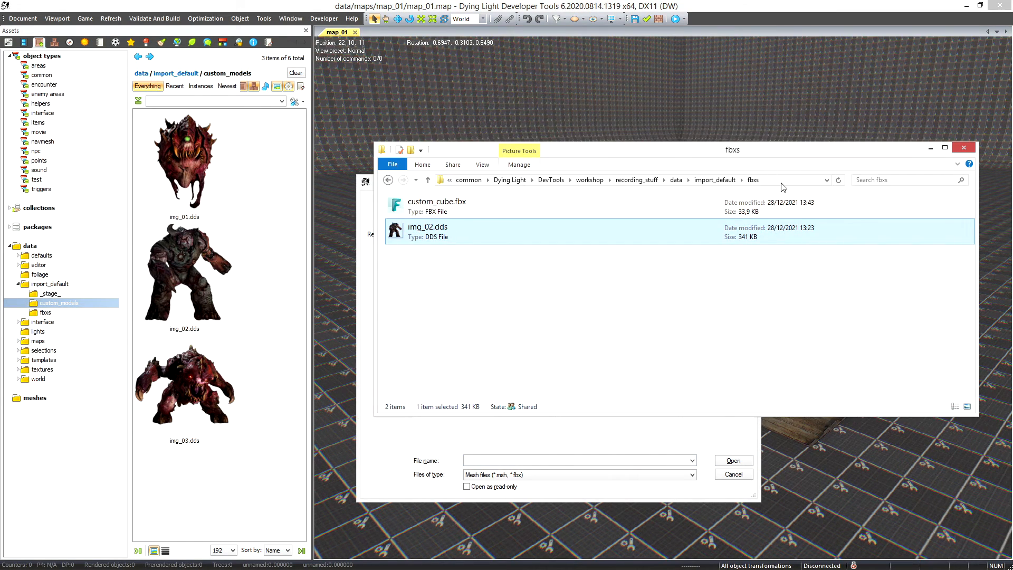
pyautogui.click(783, 181)
pyautogui.click(622, 442)
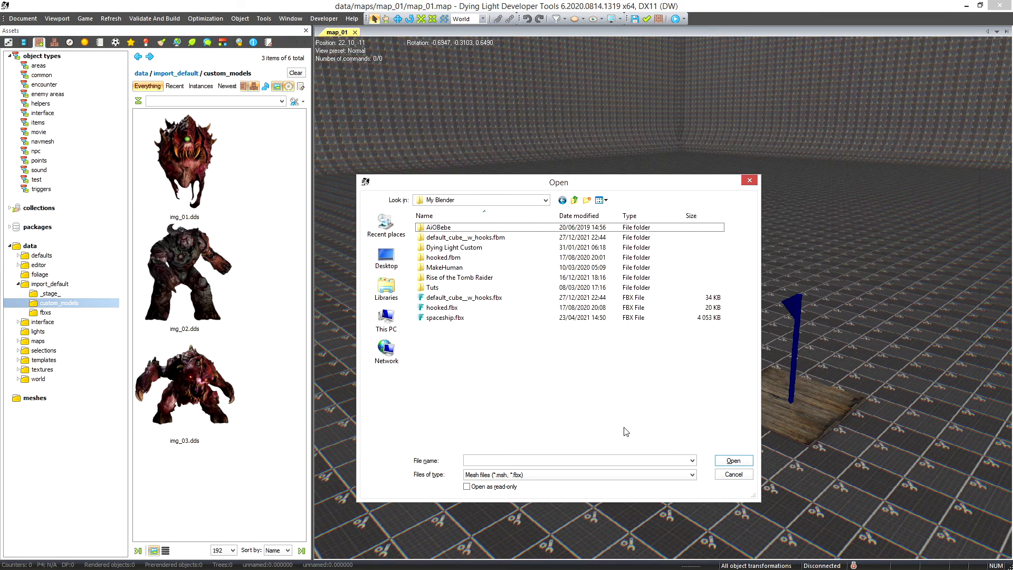
pyautogui.click(534, 459)
pyautogui.hotkey('ctrl', 'v')
pyautogui.press('Return')
# Open custom_cube.fbx and import its mesh, skin and both material files into data\import_default\custom_models.
pyautogui.click(451, 219)
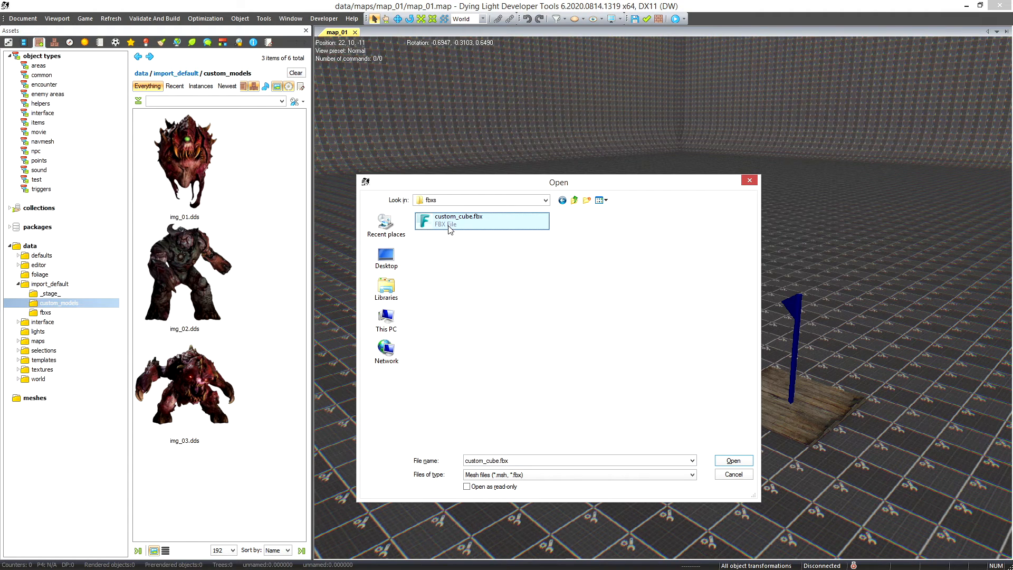
pyautogui.doubleClick(449, 229)
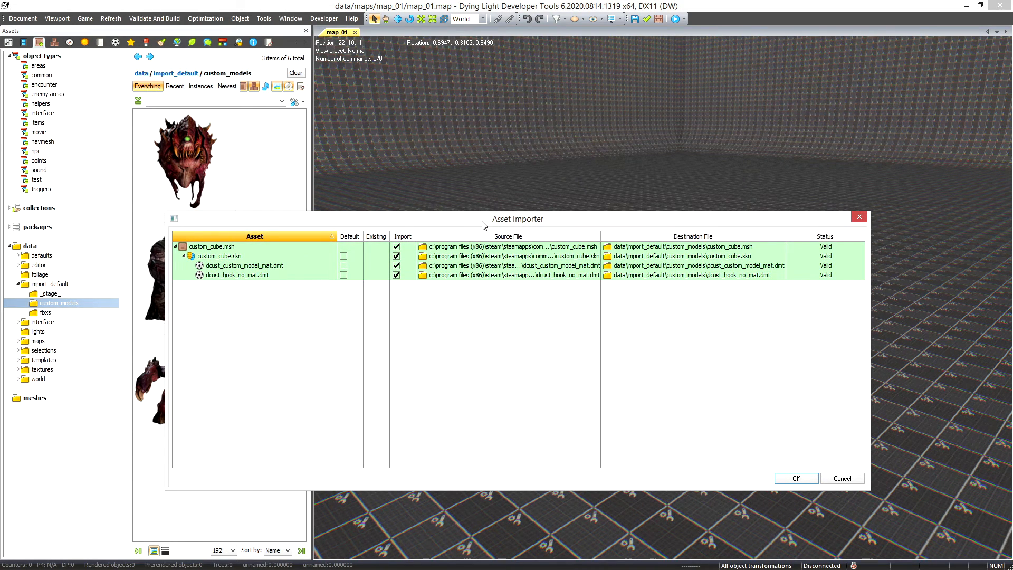
pyautogui.moveTo(482, 222); pyautogui.dragTo(527, 194)
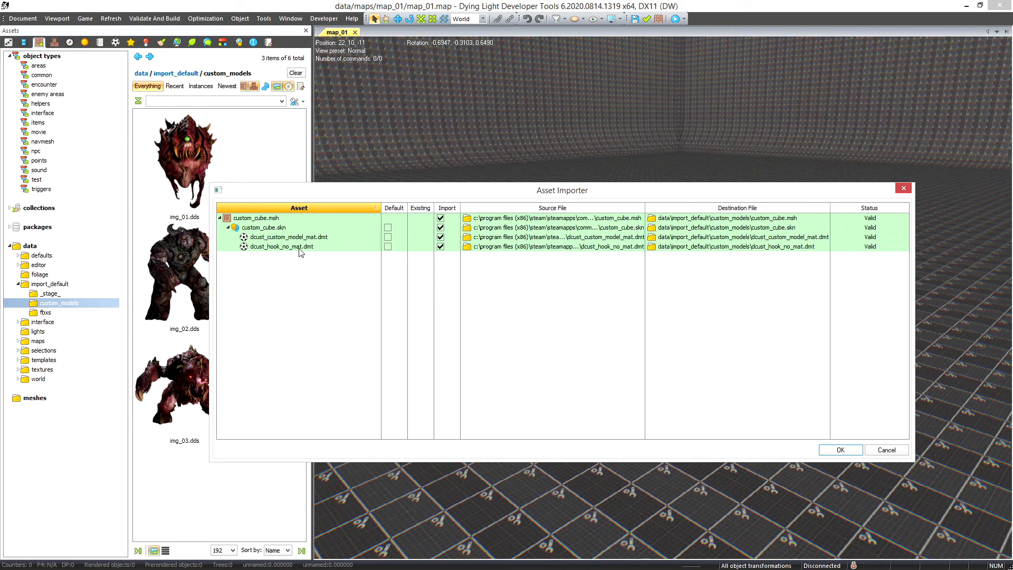
pyautogui.click(839, 449)
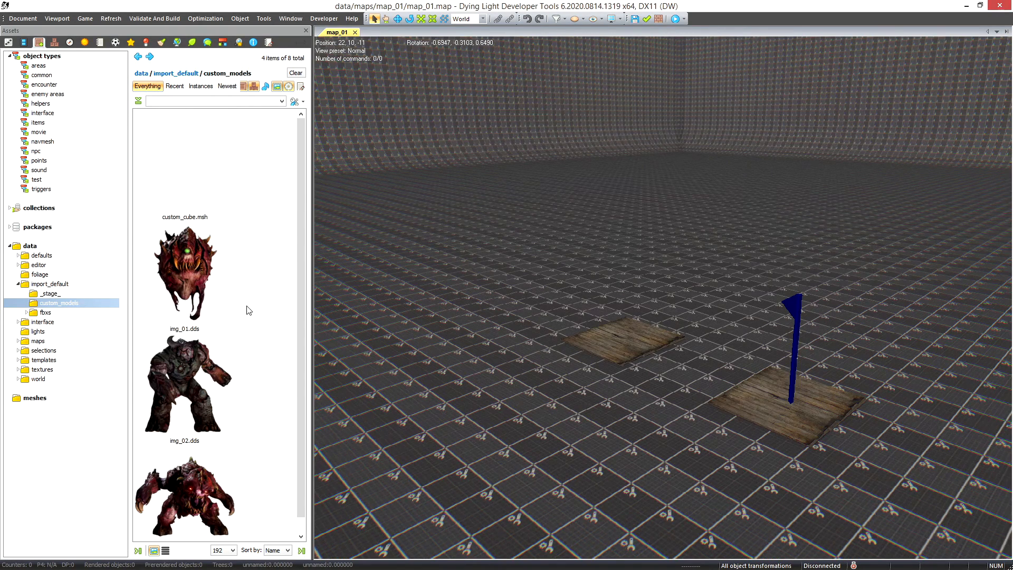
# Examine the fbxs folder's contents after the import in both the asset browser and File Explorer.
pyautogui.click(45, 312)
pyautogui.hotkey('alt', 'Tab')
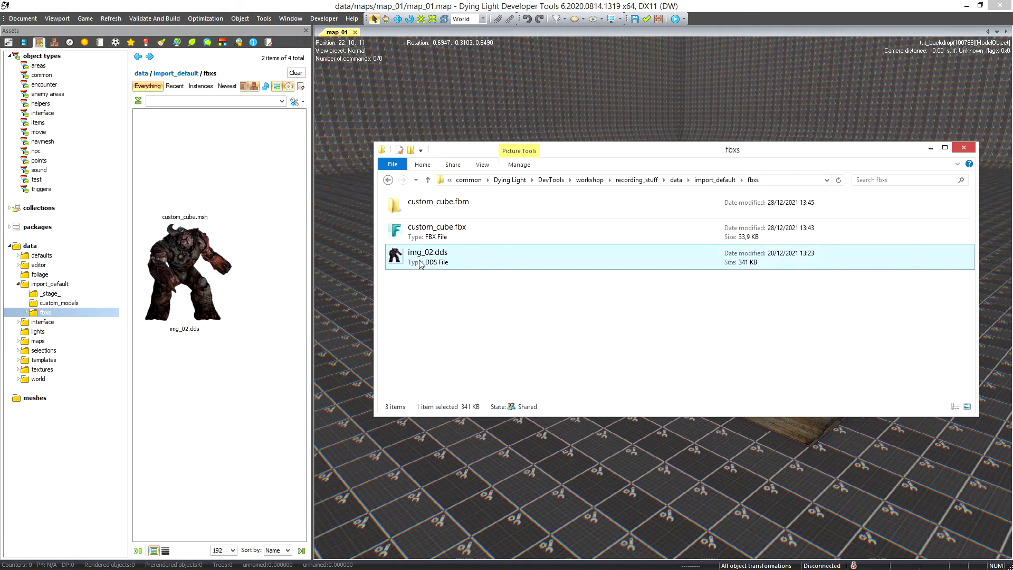
pyautogui.click(491, 288)
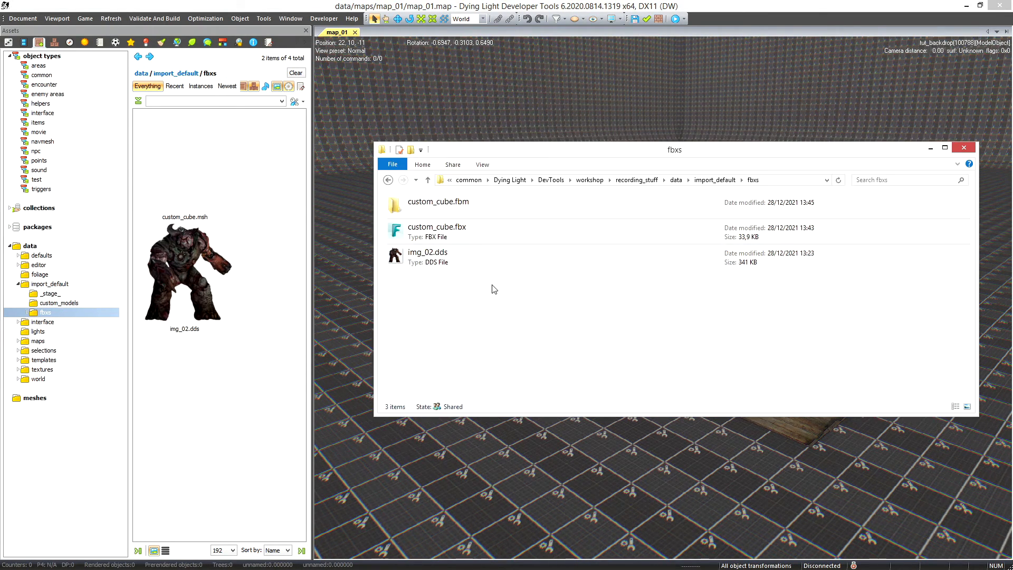
# Move img_02.dds from the fbxs folder back into custom_models, replacing the existing file.
pyautogui.click(439, 261)
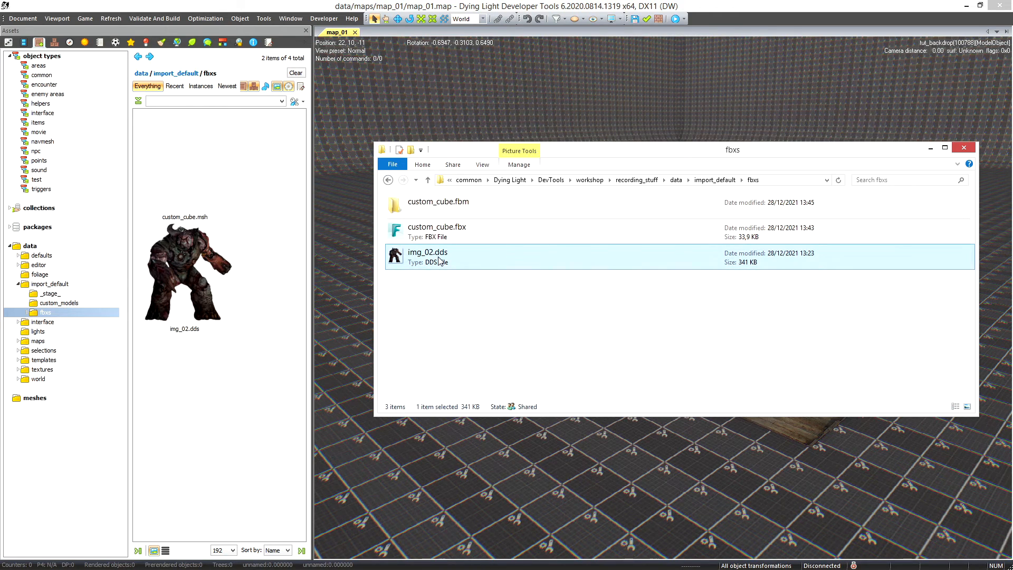
pyautogui.click(428, 180)
pyautogui.click(458, 235)
pyautogui.doubleClick(458, 235)
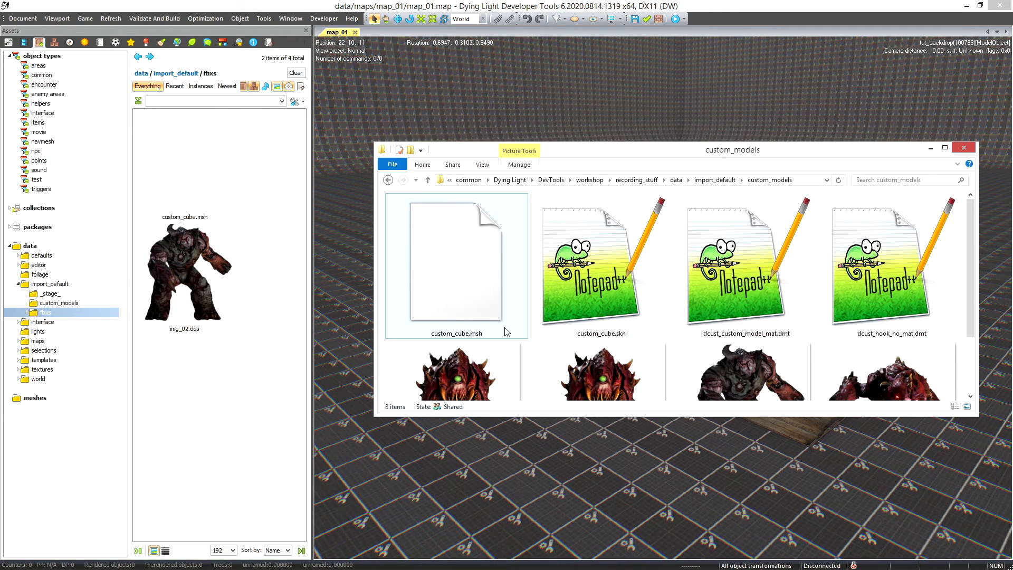
pyautogui.hotkey('ctrl', 'v')
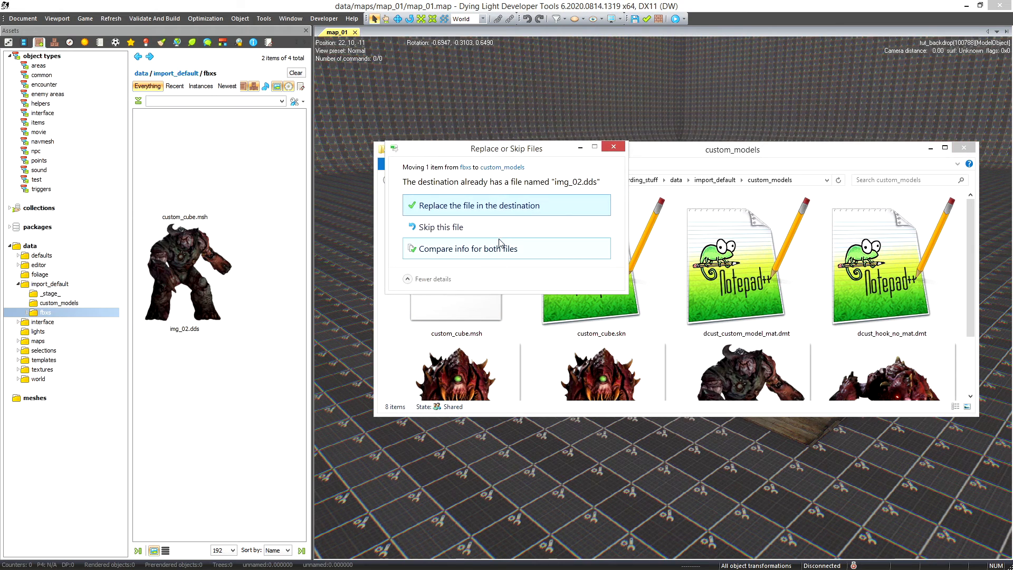
pyautogui.click(472, 208)
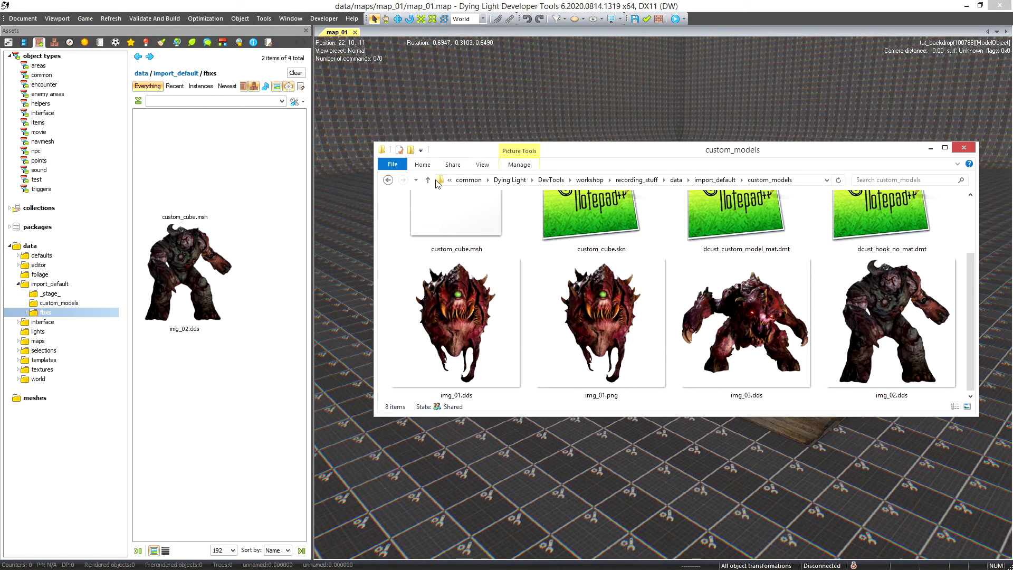
# Check fbxs, then enlarge the custom_models window and select custom_cube.msh, custom_cube.skn, dcust_custom_model_mat.dmt and dcust_hook_no_mat.dmt for review.
pyautogui.click(427, 180)
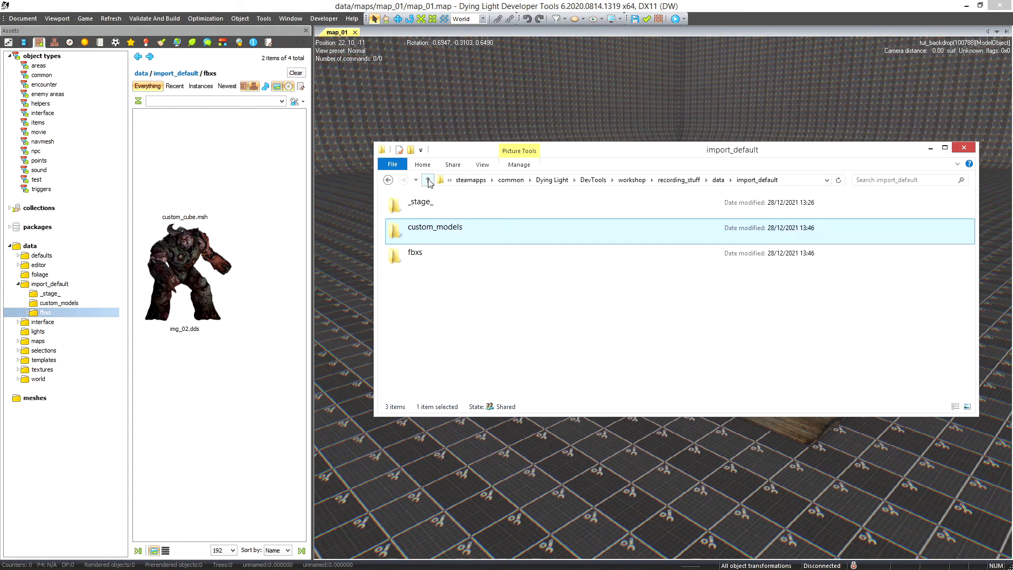
pyautogui.doubleClick(421, 259)
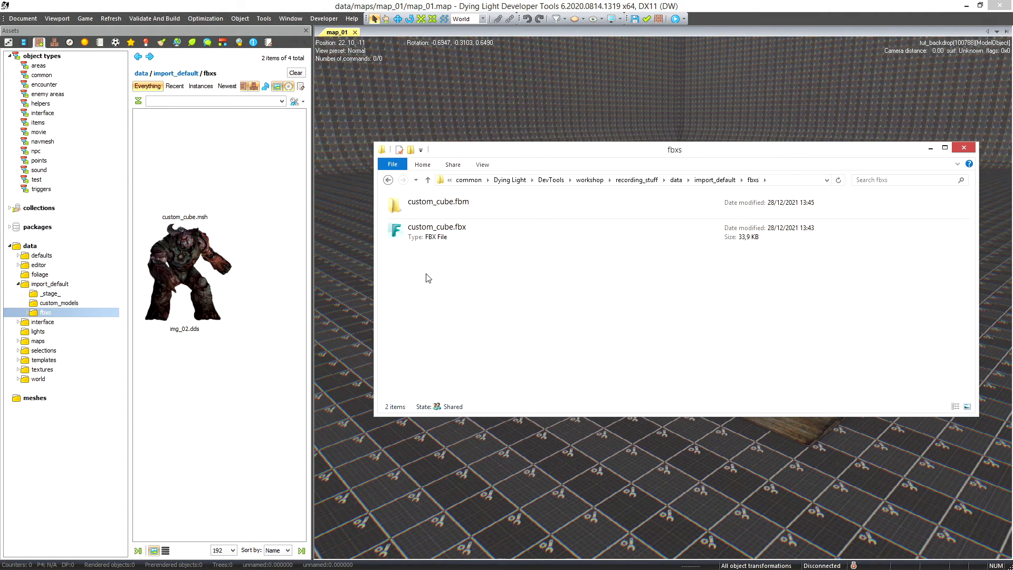
pyautogui.hotkey('alt', 'Left')
pyautogui.doubleClick(434, 228)
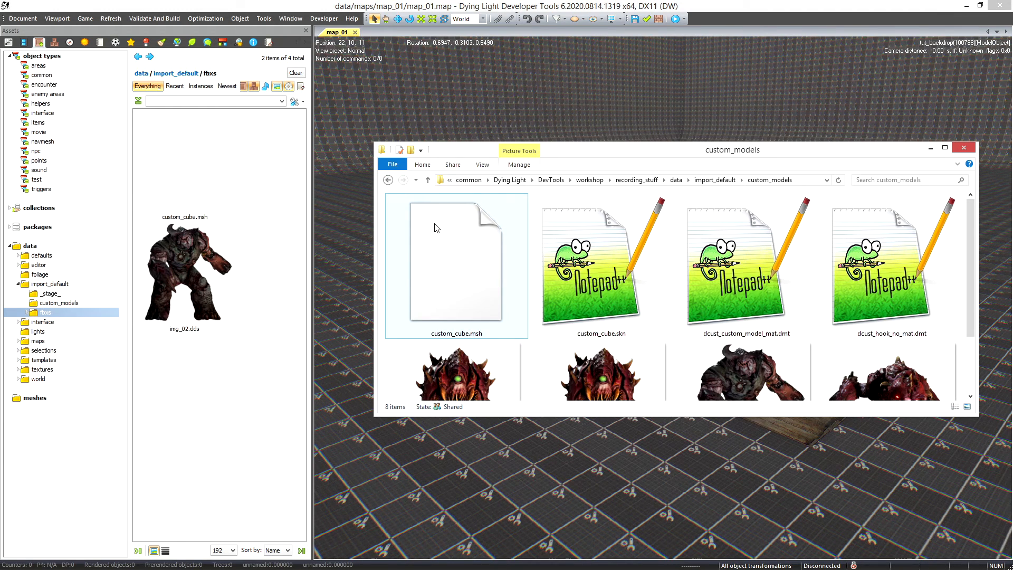
pyautogui.moveTo(469, 142); pyautogui.dragTo(469, 57)
pyautogui.moveTo(664, 69); pyautogui.dragTo(631, 103)
pyautogui.moveTo(777, 450); pyautogui.dragTo(777, 496)
pyautogui.click(421, 255)
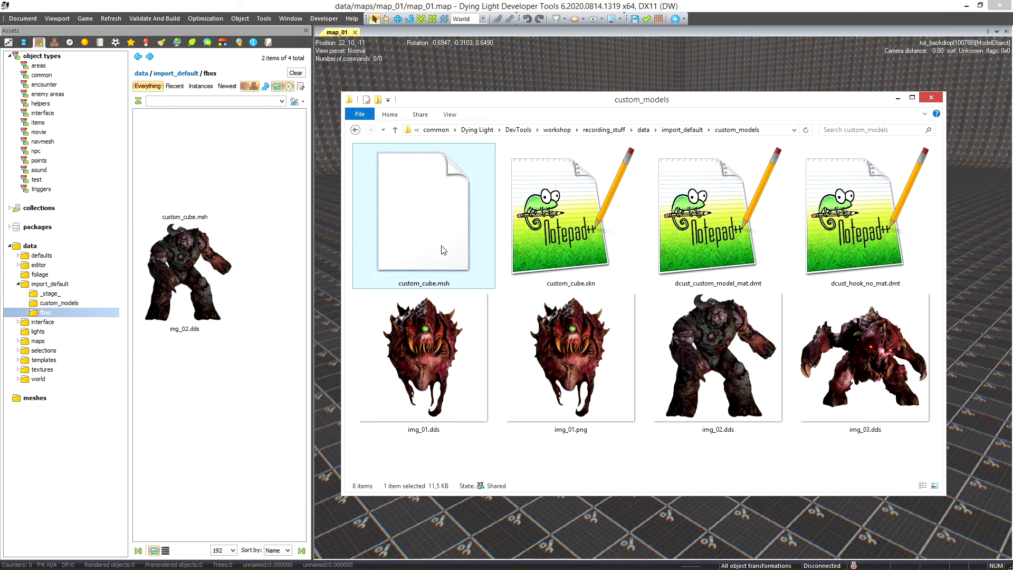
pyautogui.keyDown('shift'); pyautogui.click(869, 241); pyautogui.keyUp('shift')
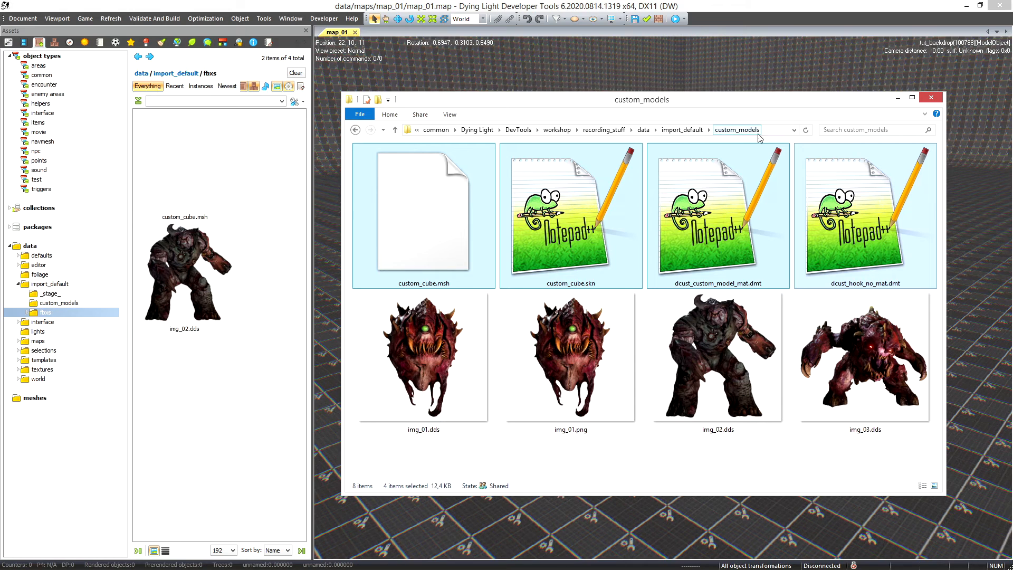
# Go back to the fbxs folder and inspect the source custom_cube.fbx and the custom_cube.fbm folder.
pyautogui.click(395, 129)
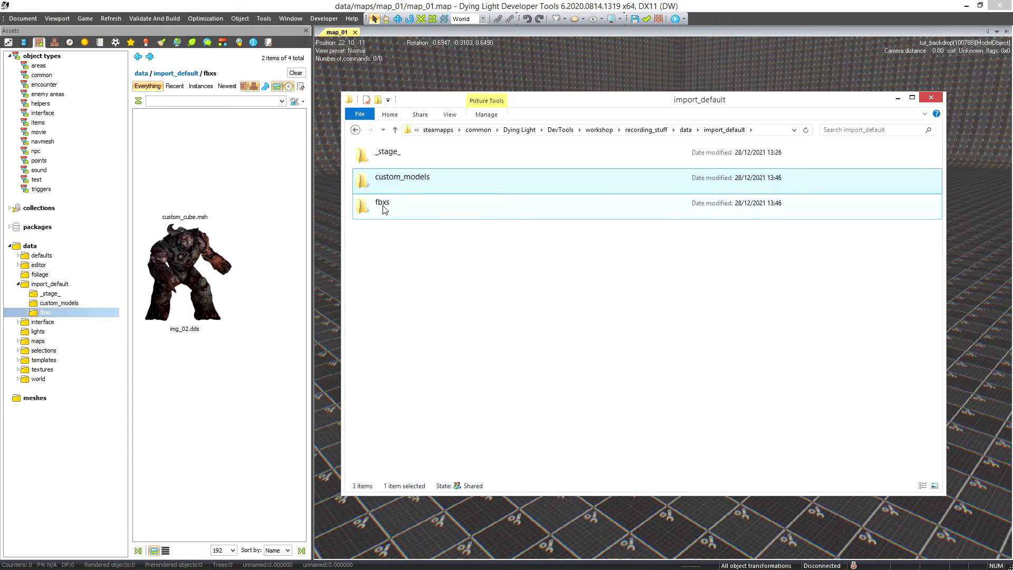
pyautogui.doubleClick(383, 206)
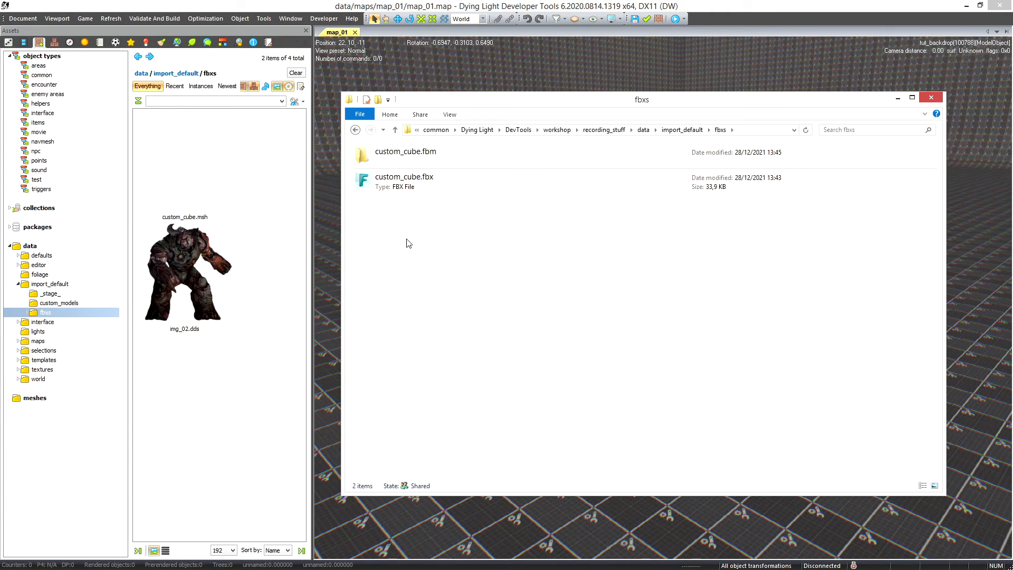
pyautogui.click(409, 188)
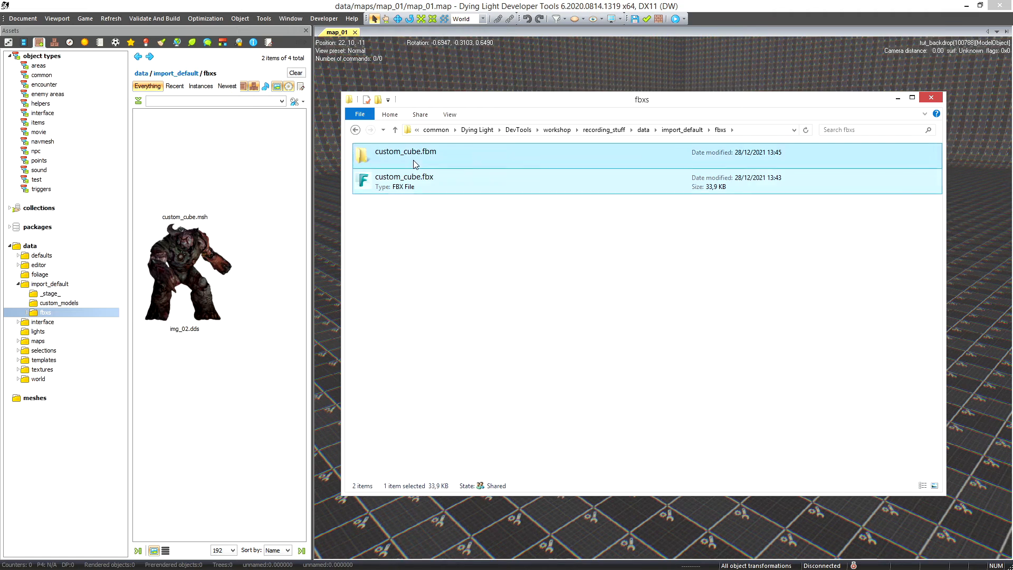
# Compare the four generated files in custom_cube.fbm with custom_cube.msh, custom_cube.skn and the two .dmt files in custom_models.
pyautogui.doubleClick(416, 164)
pyautogui.moveTo(423, 284); pyautogui.dragTo(406, 164)
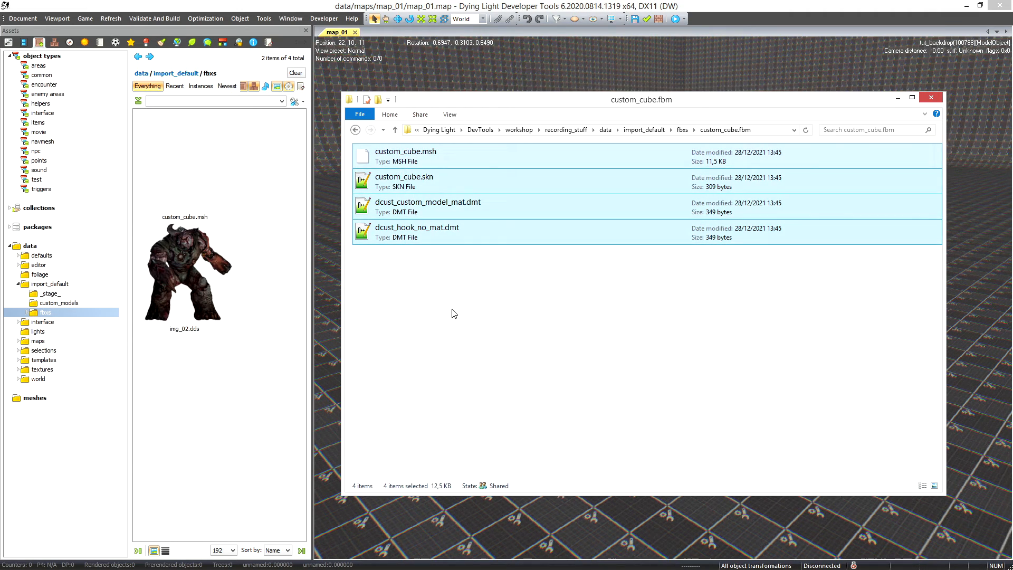
pyautogui.click(395, 130)
pyautogui.click(395, 130)
pyautogui.doubleClick(398, 177)
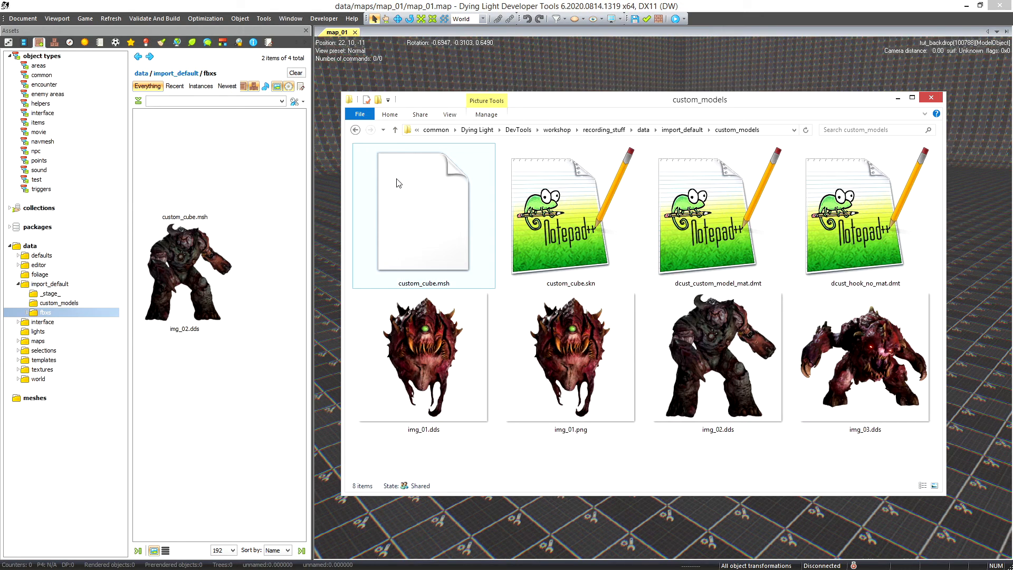
pyautogui.click(434, 217)
pyautogui.keyDown('shift'); pyautogui.click(850, 231); pyautogui.keyUp('shift')
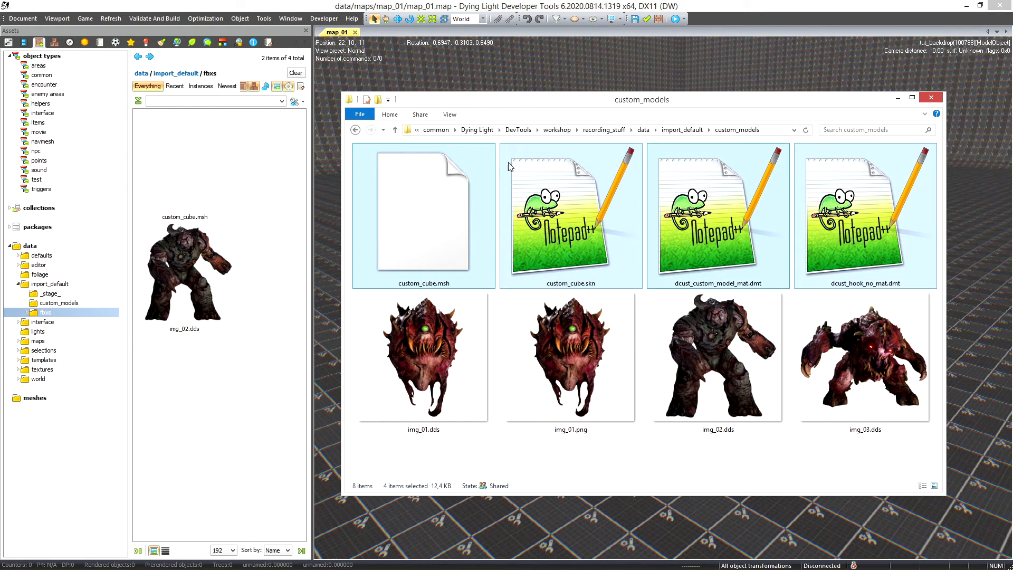
# Return to import_default and examine the fbxs folder and the custom_cube.fbx source file inside it.
pyautogui.click(395, 129)
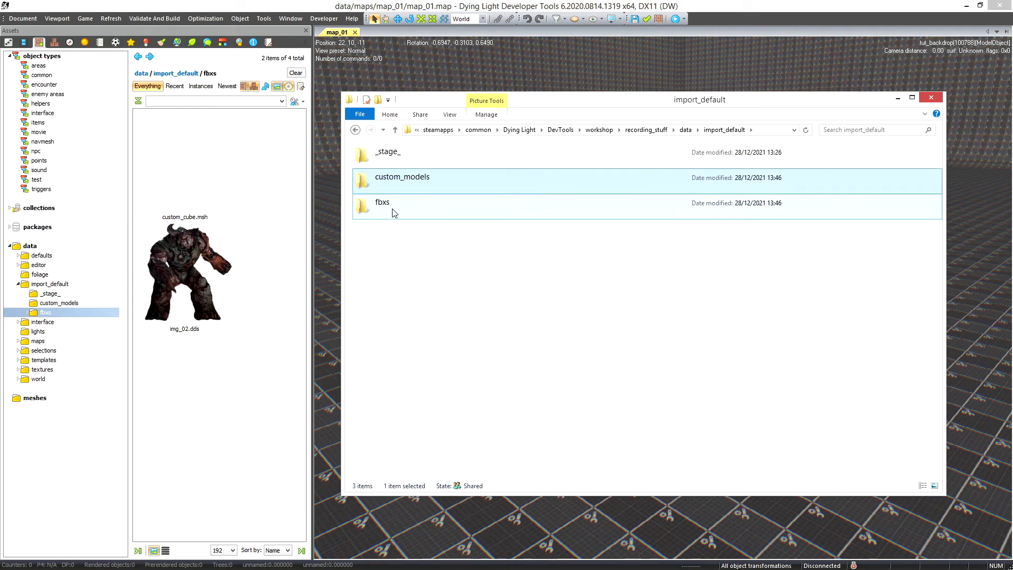
pyautogui.doubleClick(393, 209)
pyautogui.click(394, 130)
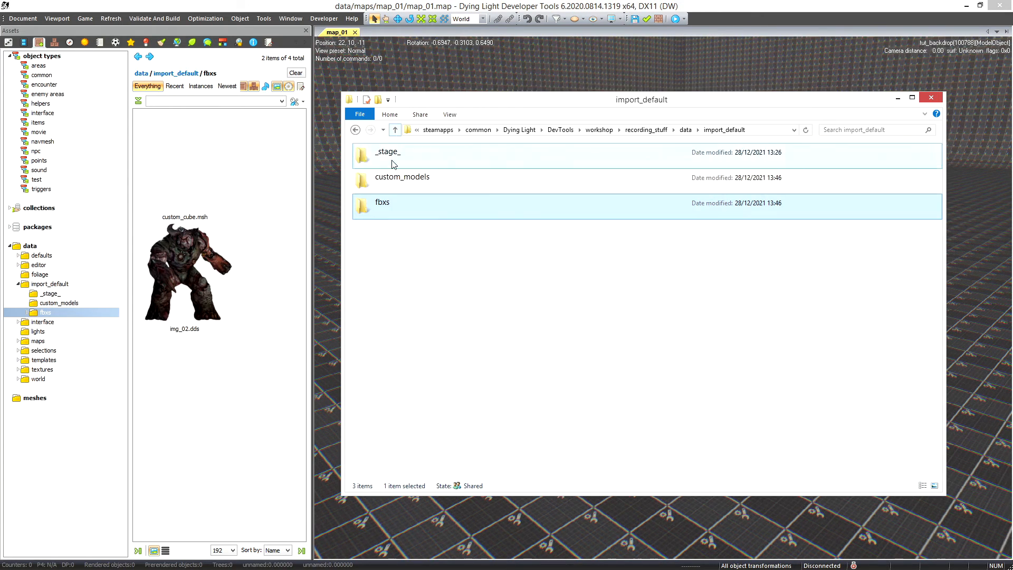
pyautogui.rightClick(391, 210)
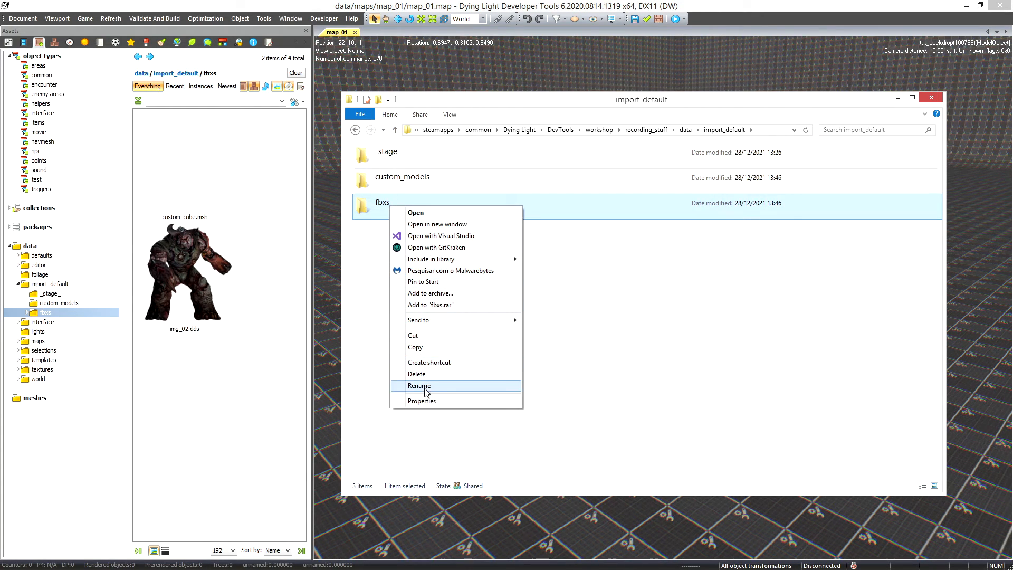
pyautogui.click(455, 379)
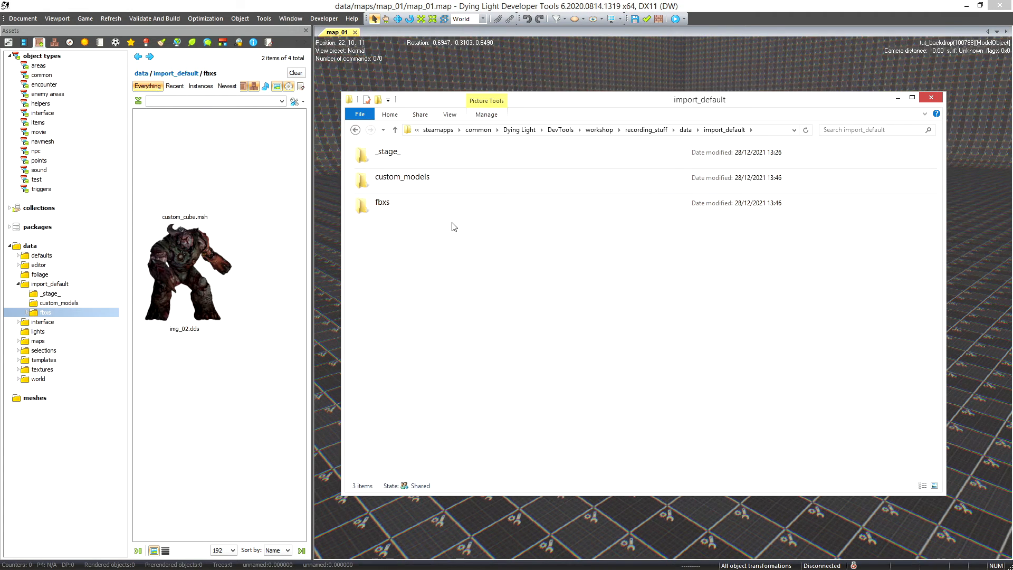
pyautogui.doubleClick(377, 218)
pyautogui.click(436, 190)
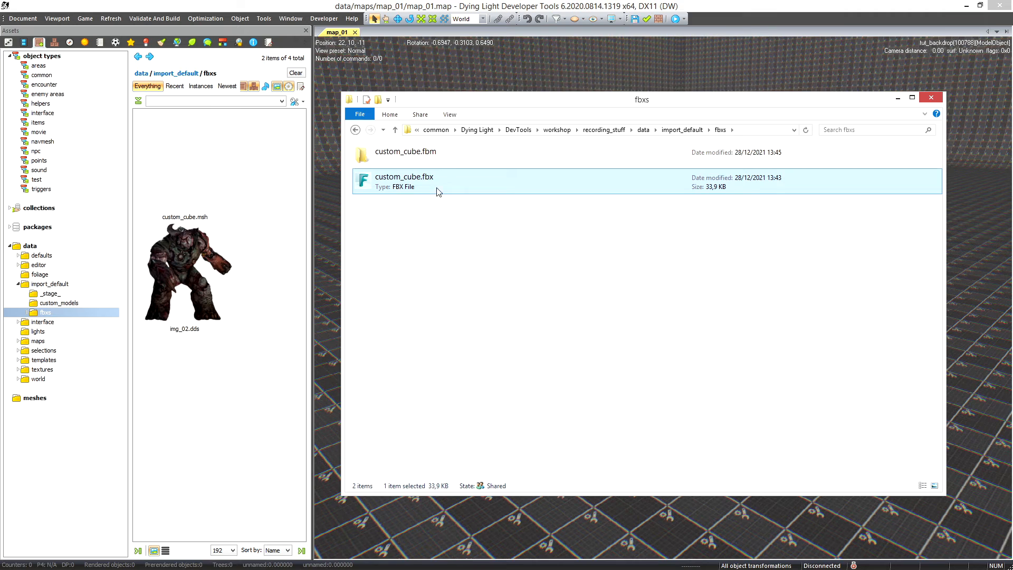
# Check custom_models again against the duplicate mesh, skin and material files in fbxs/custom_cube.fbm.
pyautogui.click(396, 131)
pyautogui.doubleClick(405, 190)
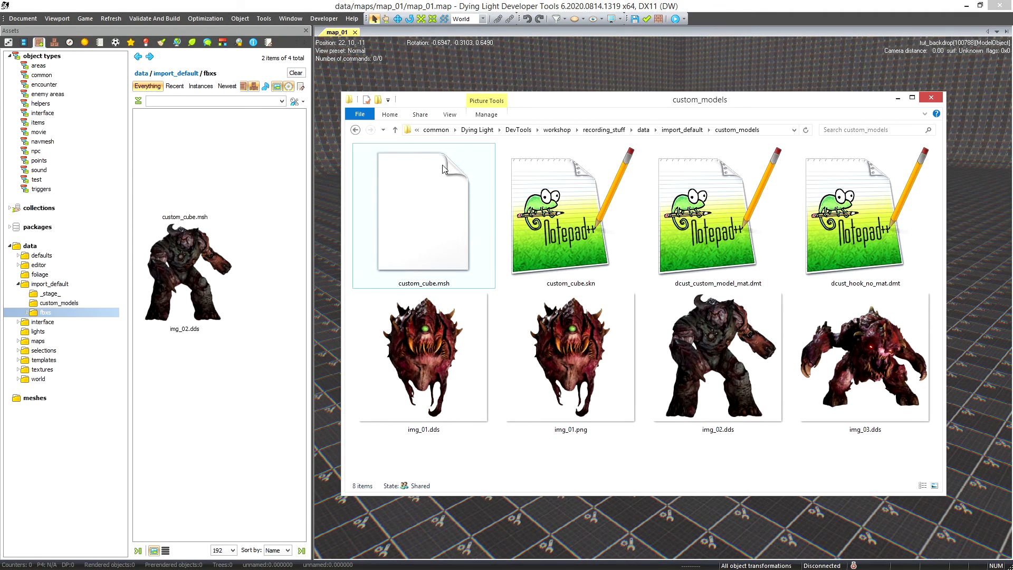
pyautogui.click(395, 130)
pyautogui.doubleClick(397, 212)
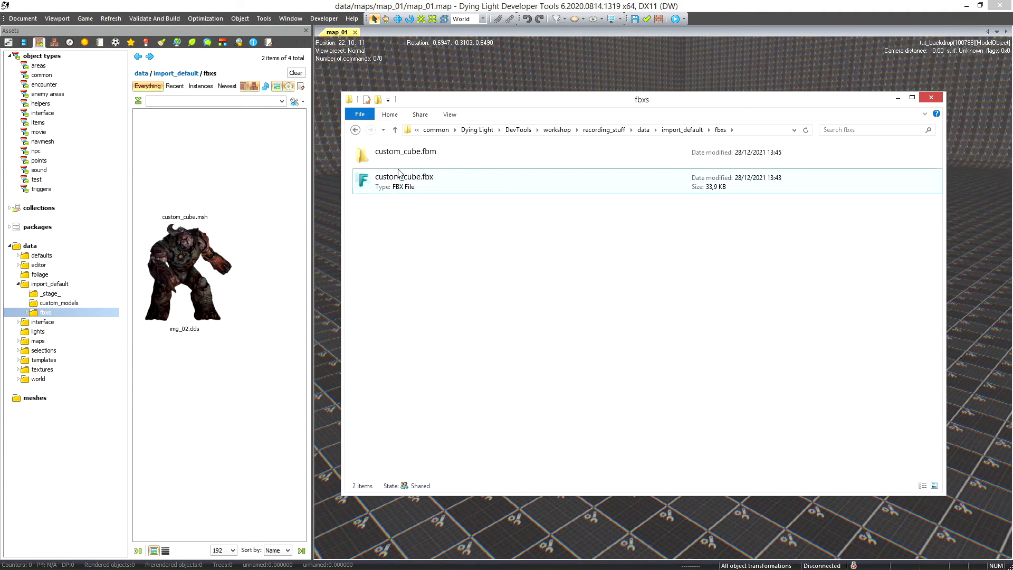
pyautogui.doubleClick(393, 153)
pyautogui.moveTo(438, 329); pyautogui.dragTo(415, 168)
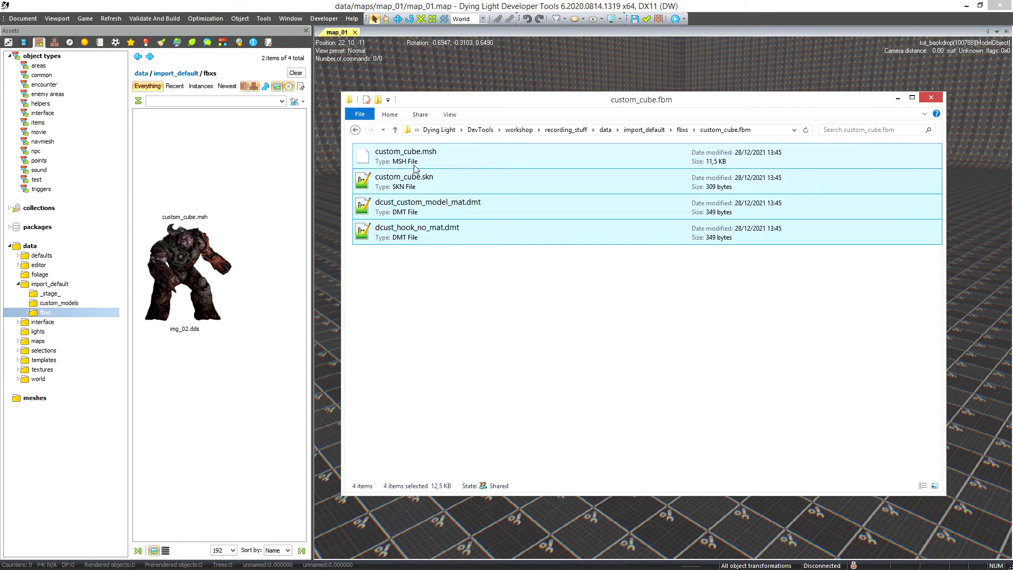
pyautogui.click(395, 130)
pyautogui.click(395, 130)
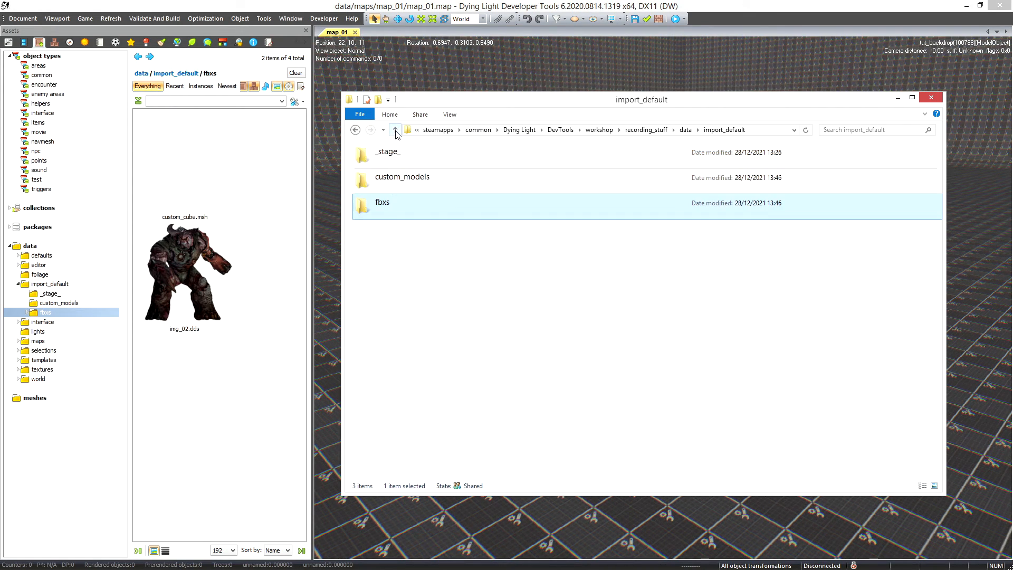
# Delete the custom_cube.fbm folder from fbxs and check that custom_models still holds the imported files.
pyautogui.doubleClick(398, 209)
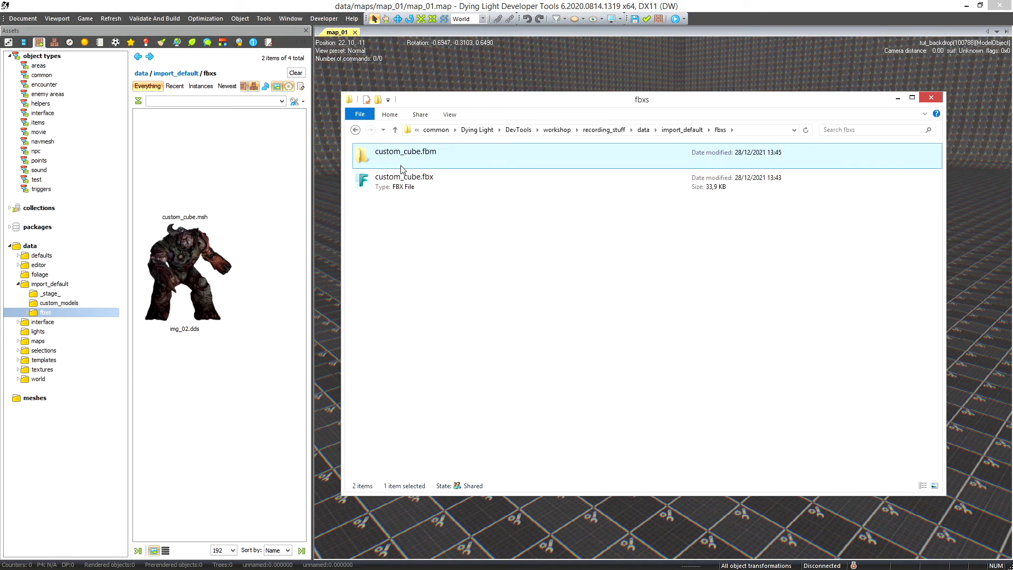
pyautogui.press('Delete')
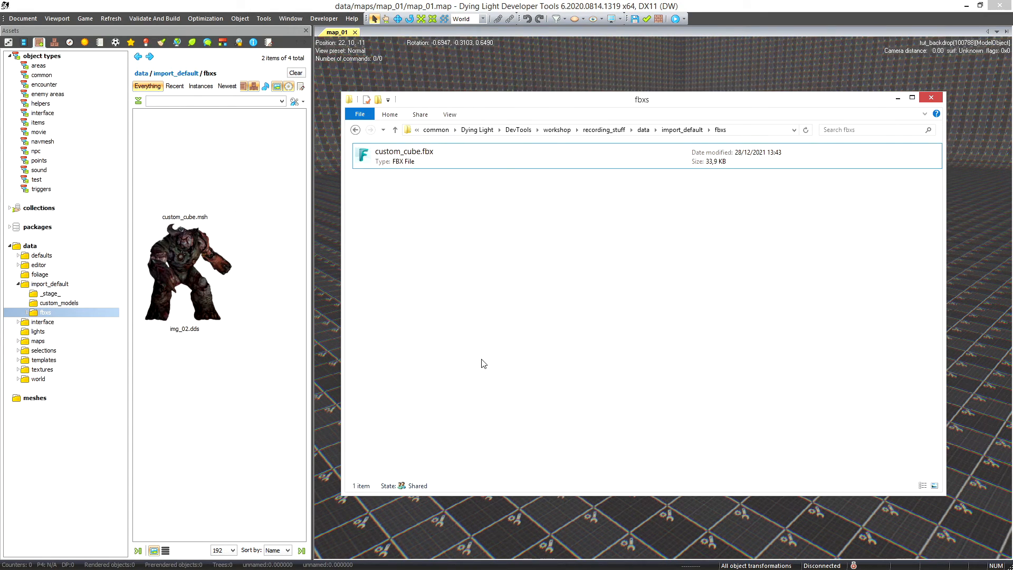
pyautogui.click(395, 130)
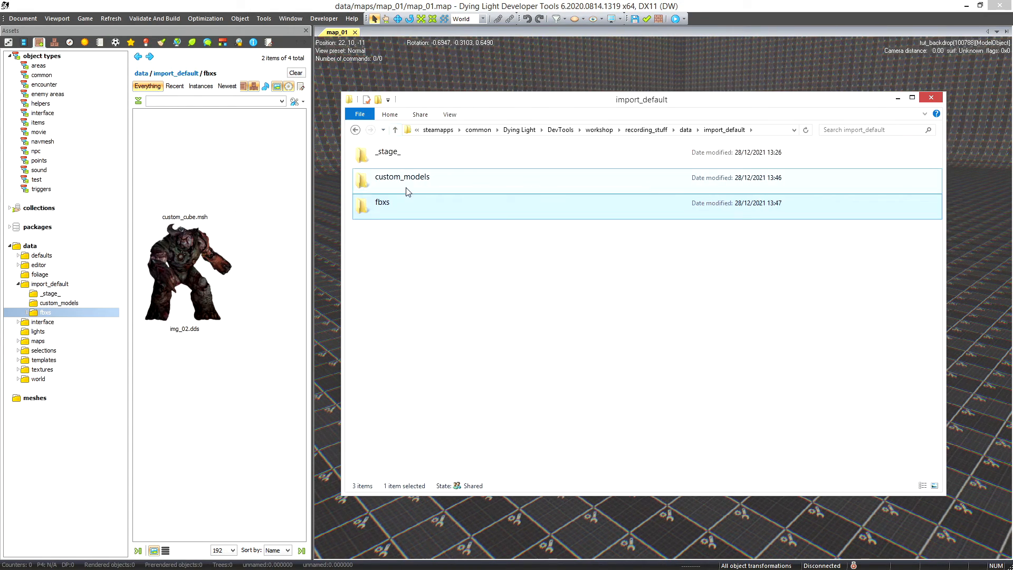
pyautogui.doubleClick(400, 184)
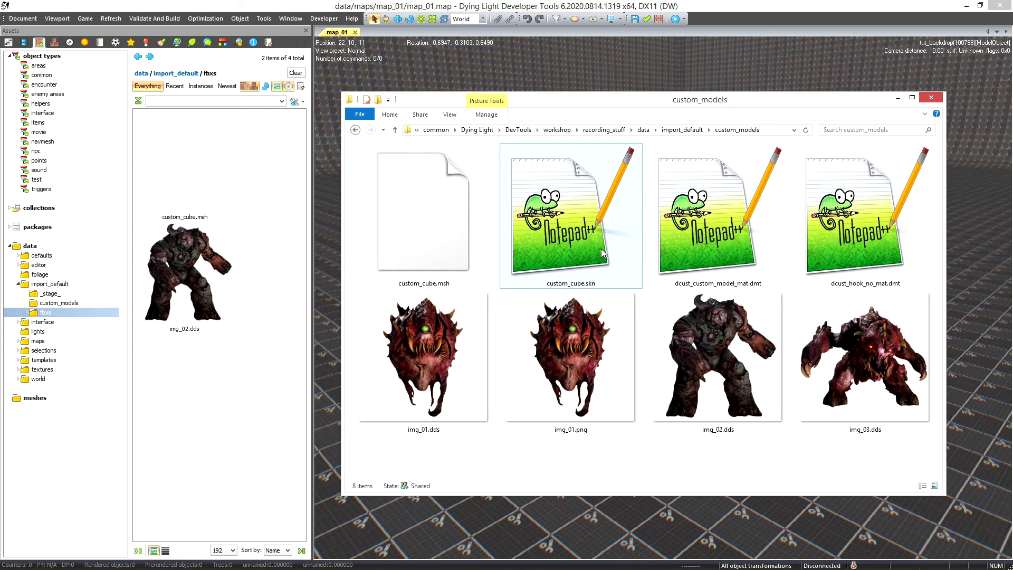
pyautogui.hotkey('alt', 'Left')
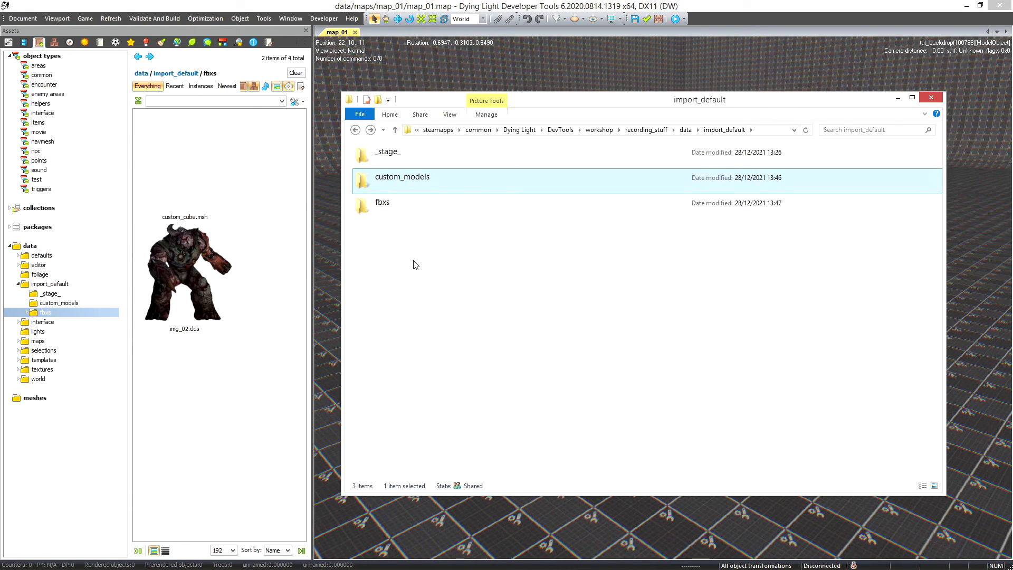
# Refresh the project's assets and show the import_default/custom_models folder in the asset browser.
pyautogui.click(107, 18)
pyautogui.click(134, 29)
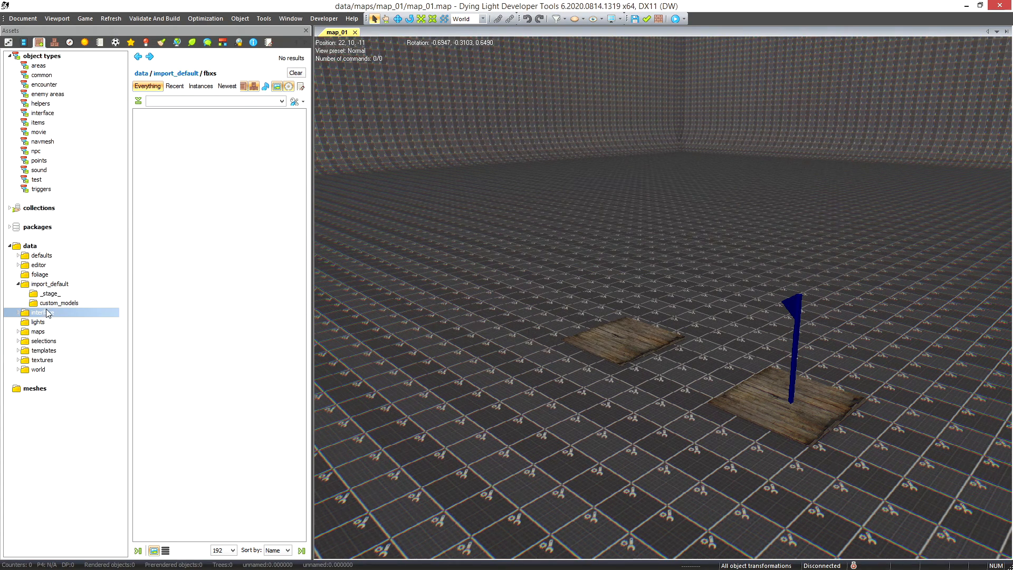
pyautogui.click(48, 303)
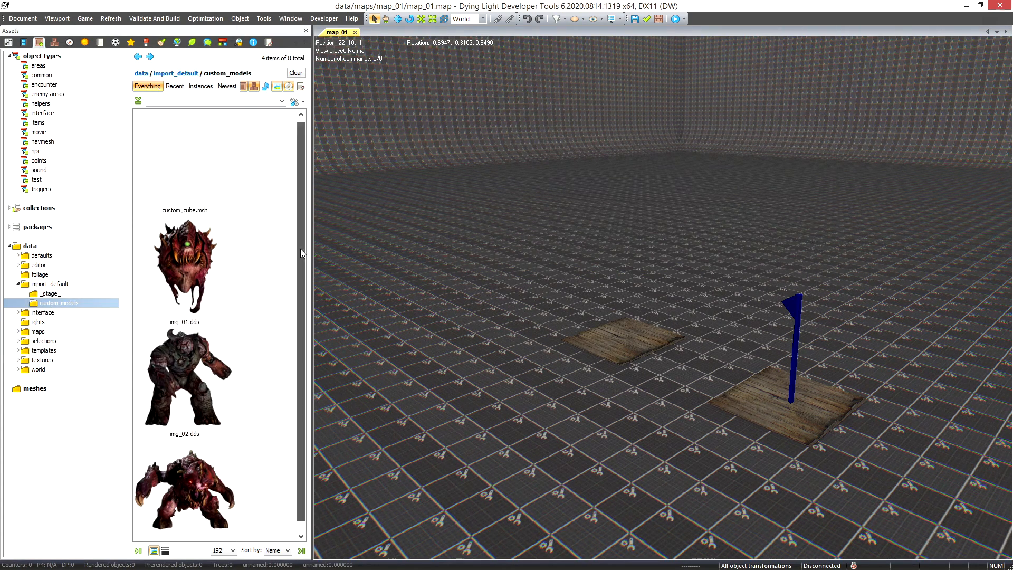
# Review the remaining contents of the fbxs and custom_models folders in File Explorer.
pyautogui.hotkey('alt', 'Tab')
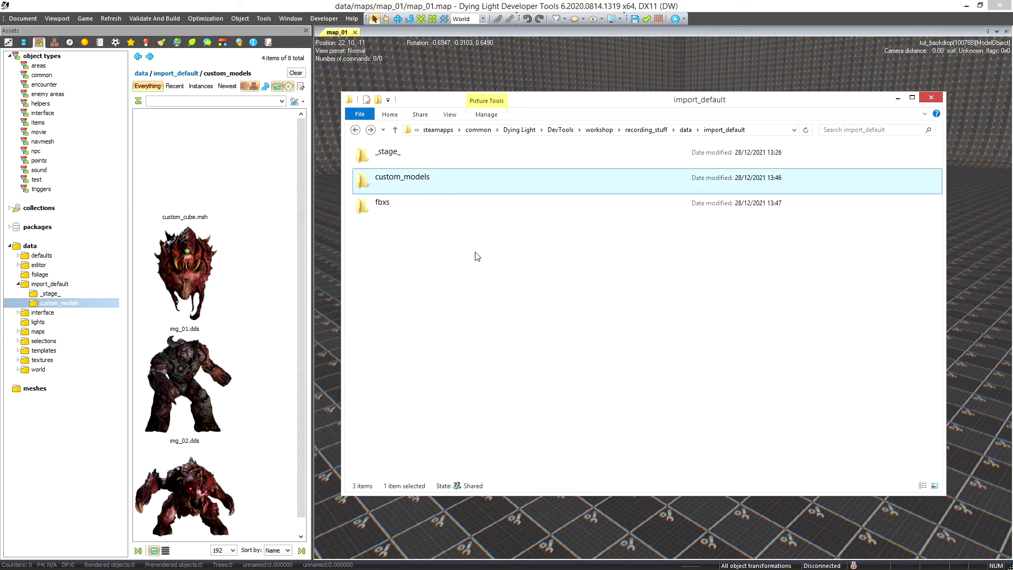
pyautogui.doubleClick(403, 208)
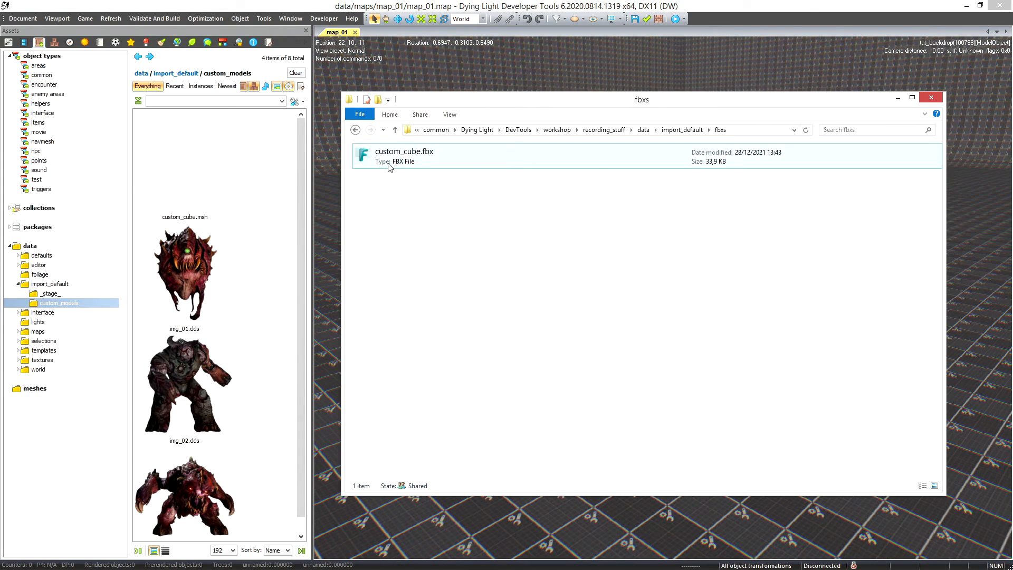
pyautogui.press('BackSpace')
pyautogui.doubleClick(410, 181)
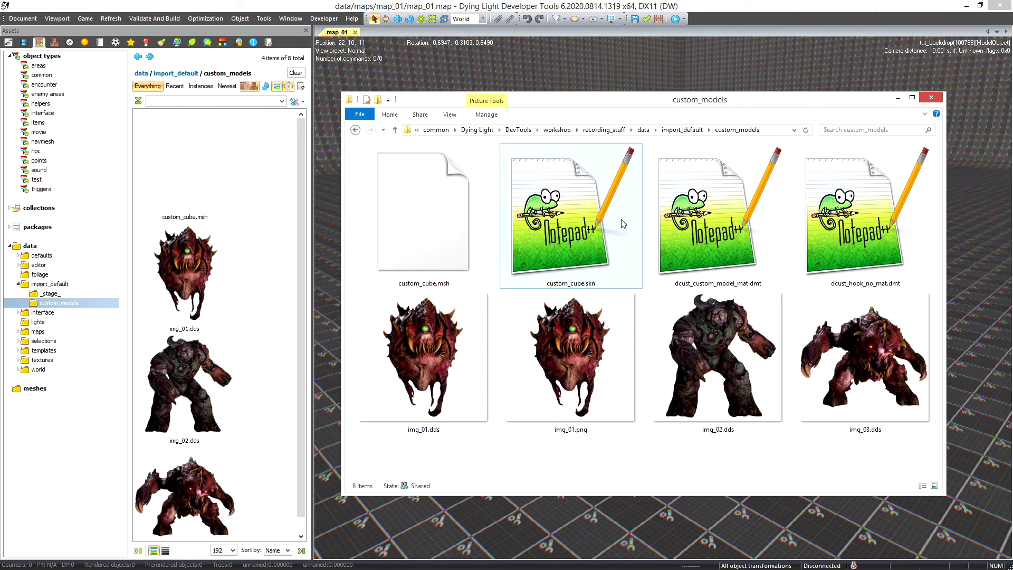
# Switch back to the Developer Tools editor and place custom_cube.msh on the empty wooden platform in the map.
pyautogui.click(301, 89)
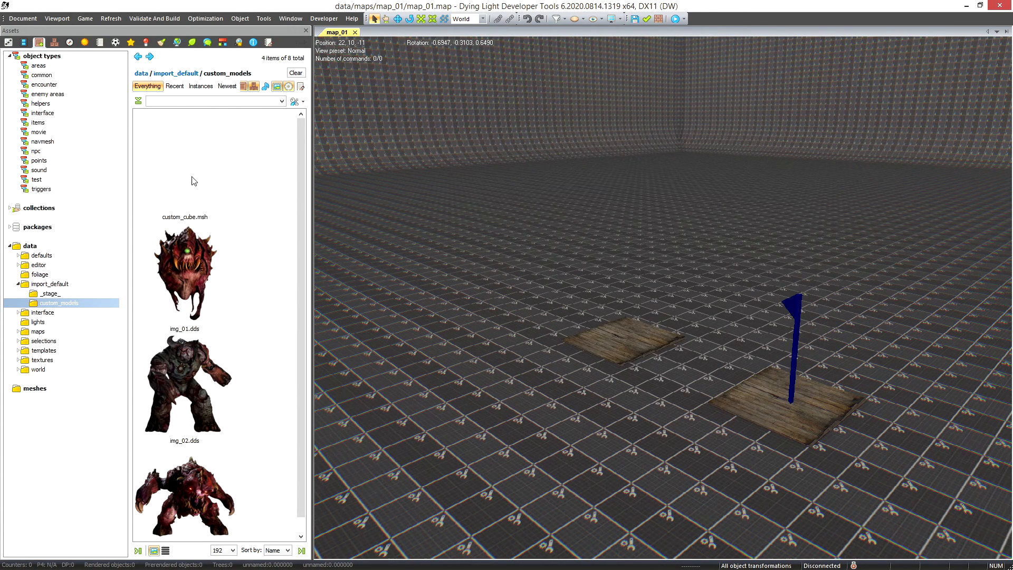
pyautogui.click(628, 340)
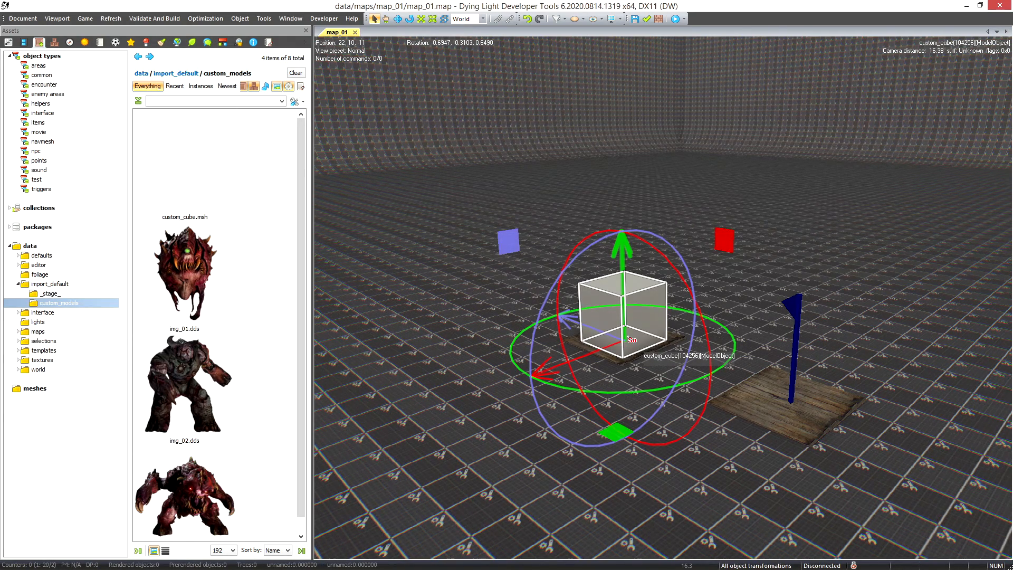
pyautogui.scroll(1, 628, 336)
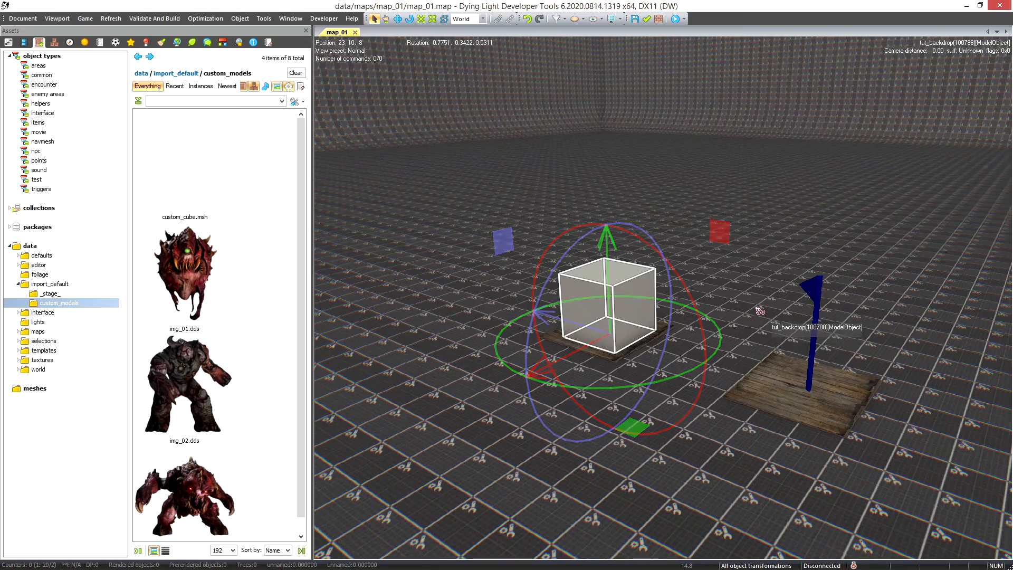
# Duplicate the placed cube repeatedly along its red axis, snapping the copies into a straight row from the wooden platform.
pyautogui.moveTo(760, 310); pyautogui.dragTo(713, 316)
pyautogui.press('w')
pyautogui.moveTo(716, 318); pyautogui.dragTo(790, 304, button='right')
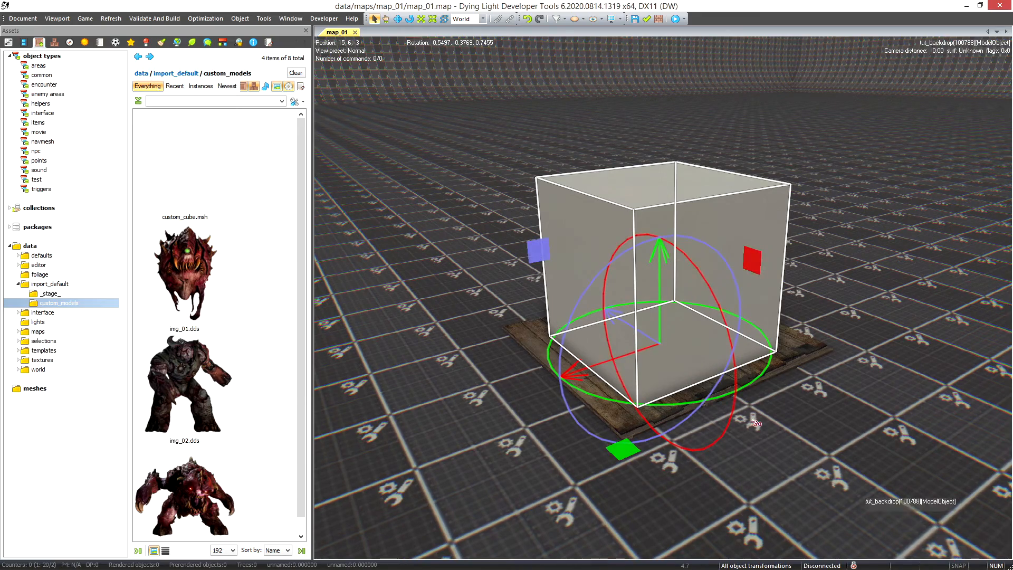
pyautogui.moveTo(651, 352); pyautogui.dragTo(621, 337, button='right')
pyautogui.press('s')
pyautogui.press('d')
pyautogui.keyDown('shift'); pyautogui.moveTo(560, 322); pyautogui.dragTo(431, 339); pyautogui.keyUp('shift')
pyautogui.moveTo(769, 290); pyautogui.dragTo(781, 299, button='right')
pyautogui.press('s')
pyautogui.press('a')
pyautogui.keyDown('shift'); pyautogui.moveTo(645, 315); pyautogui.dragTo(464, 356); pyautogui.keyUp('shift')
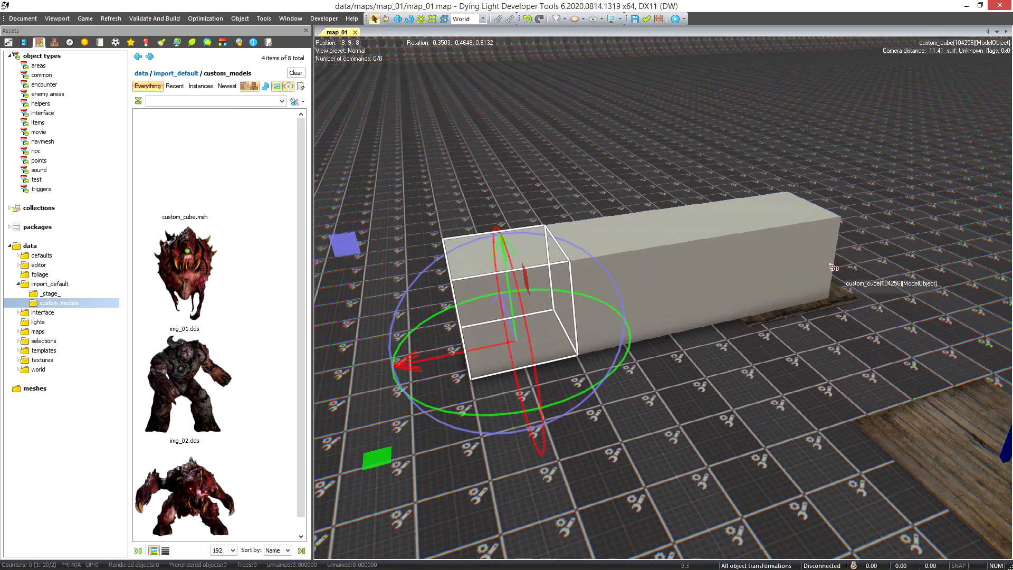
# Lower the viewport camera's Move speed factor in the observer speed settings.
pyautogui.click(874, 257)
pyautogui.press('w')
pyautogui.moveTo(874, 258); pyautogui.dragTo(730, 259, button='right')
pyautogui.press('s')
pyautogui.rightClick(322, 48)
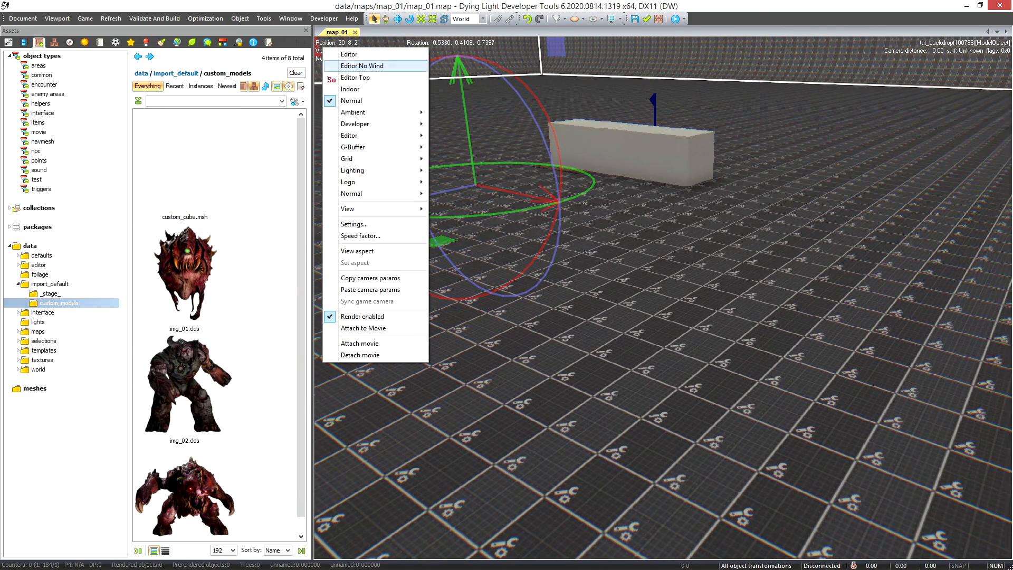
pyautogui.click(360, 236)
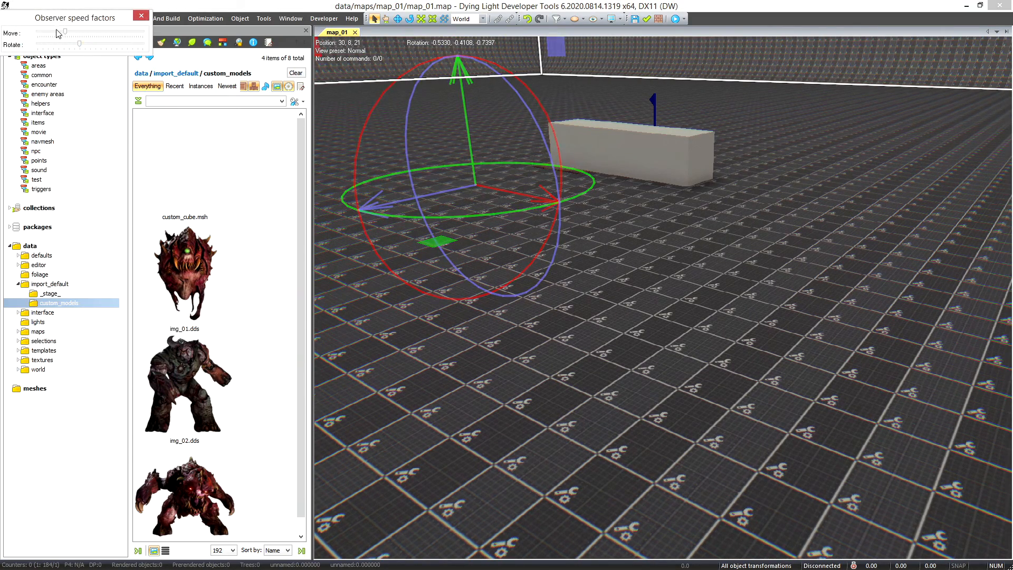
pyautogui.moveTo(65, 33)
pyautogui.mouseDown()
pyautogui.moveTo(51, 32)
pyautogui.moveTo(58, 44)
pyautogui.mouseUp()
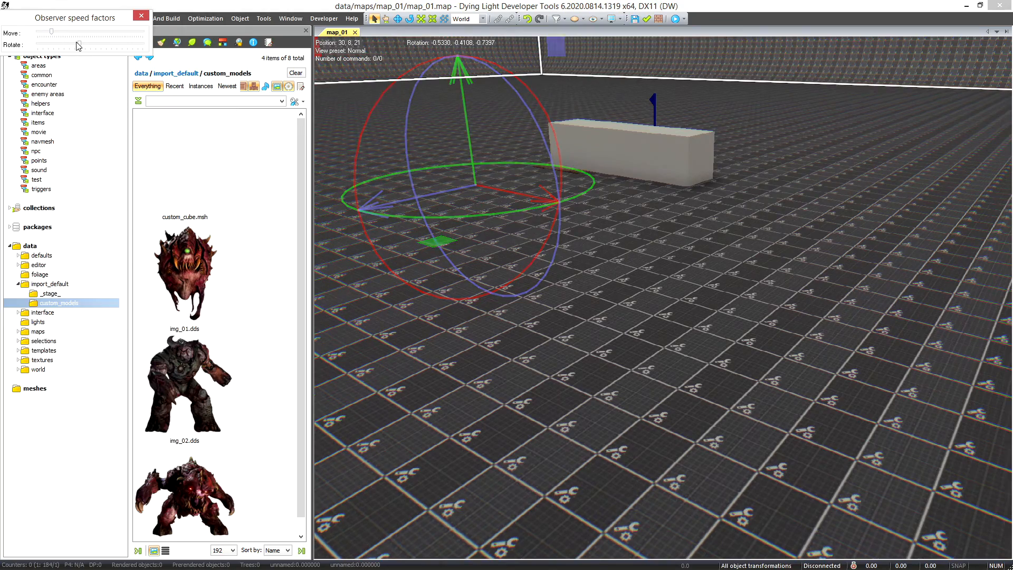
pyautogui.click(141, 17)
# Duplicate the cube at the far end of the row upward, snapping the copy on top of it.
pyautogui.moveTo(676, 234)
pyautogui.mouseDown(button='right')
pyautogui.moveTo(631, 106)
pyautogui.moveTo(678, 201)
pyautogui.moveTo(686, 245)
pyautogui.mouseUp(button='right')
pyautogui.press('w')
pyautogui.press('s')
pyautogui.click(803, 265)
pyautogui.press('w')
pyautogui.moveTo(719, 380); pyautogui.dragTo(879, 359, button='right')
pyautogui.press('s')
pyautogui.press('a')
pyautogui.moveTo(652, 361); pyautogui.dragTo(680, 388, button='right')
pyautogui.press('w')
pyautogui.keyDown('shift'); pyautogui.moveTo(671, 376); pyautogui.dragTo(676, 263); pyautogui.keyUp('shift')
pyautogui.press('s')
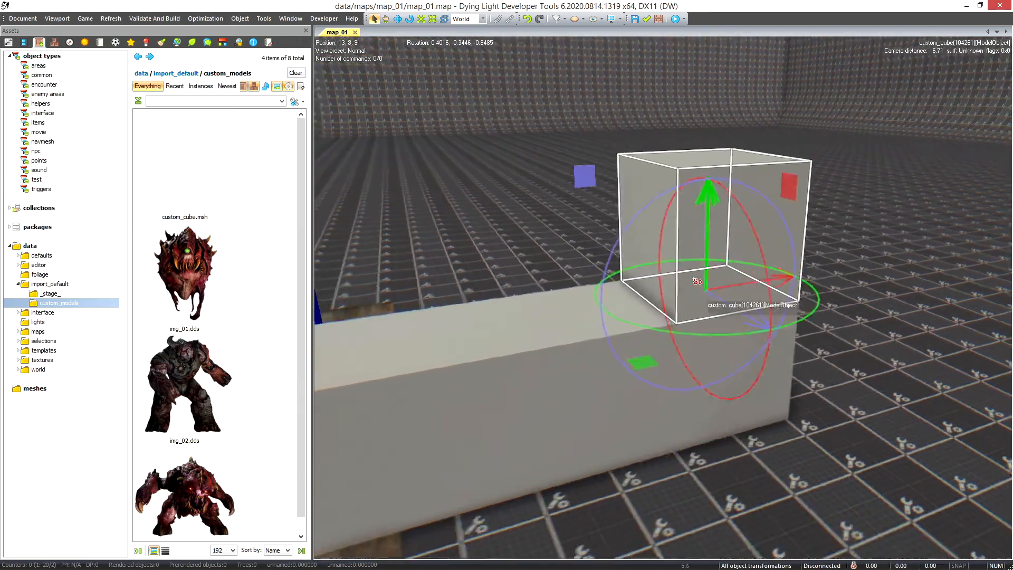
# Duplicate the raised cube outward along the red axis and stack another copy above it to form a staircase.
pyautogui.keyDown('shift'); pyautogui.moveTo(735, 290); pyautogui.dragTo(828, 281); pyautogui.keyUp('shift')
pyautogui.press('d')
pyautogui.moveTo(819, 301); pyautogui.dragTo(689, 310, button='right')
pyautogui.keyDown('shift'); pyautogui.moveTo(637, 202); pyautogui.dragTo(632, 81); pyautogui.keyUp('shift')
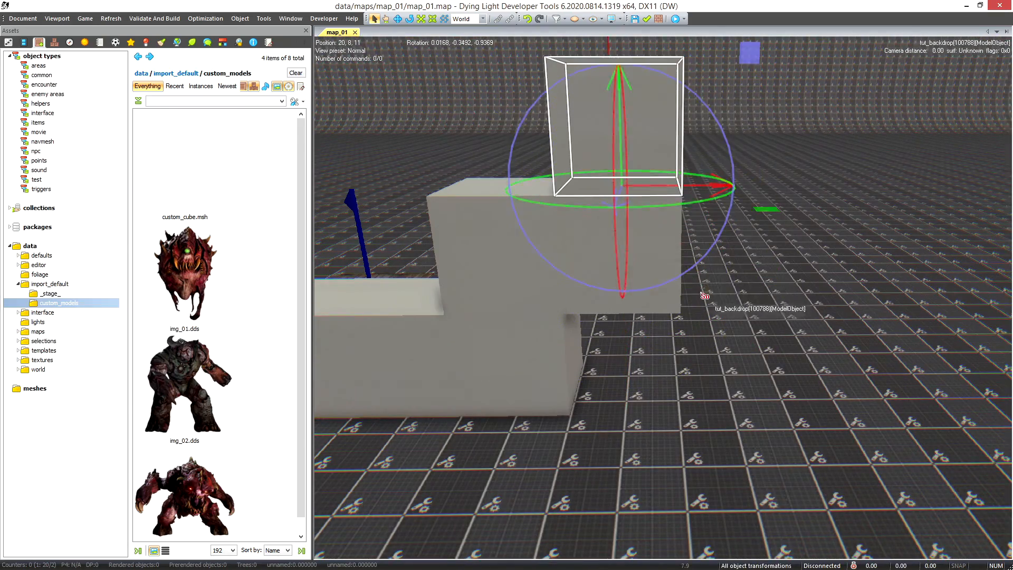
pyautogui.moveTo(703, 296); pyautogui.dragTo(728, 326, button='right')
pyautogui.press('s')
pyautogui.press('a')
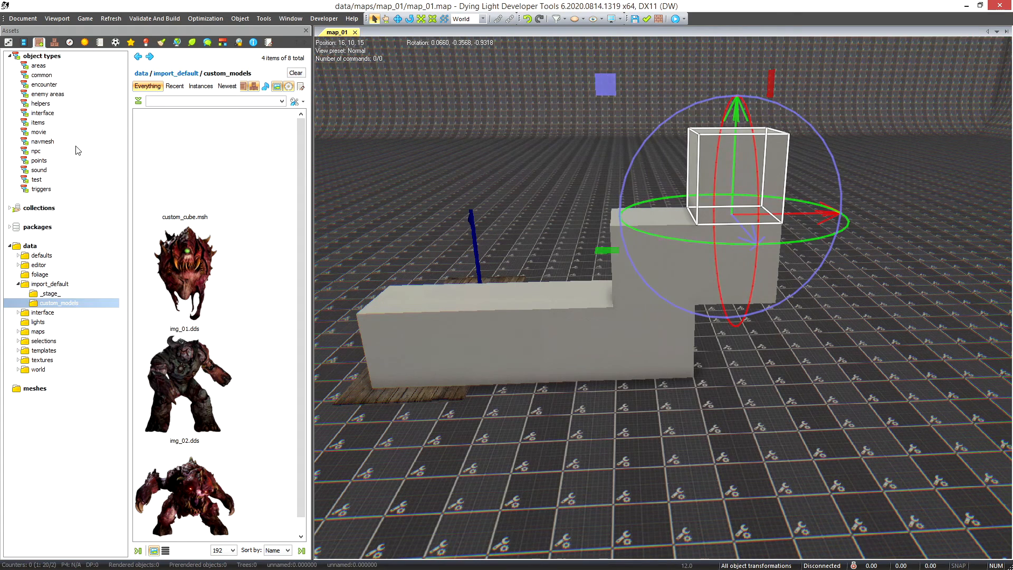
# Inspect the top cube's mesh elements, from cube to hook08, in its animation attributes and compare with the backdrop's.
pyautogui.click(7, 43)
pyautogui.click(12, 219)
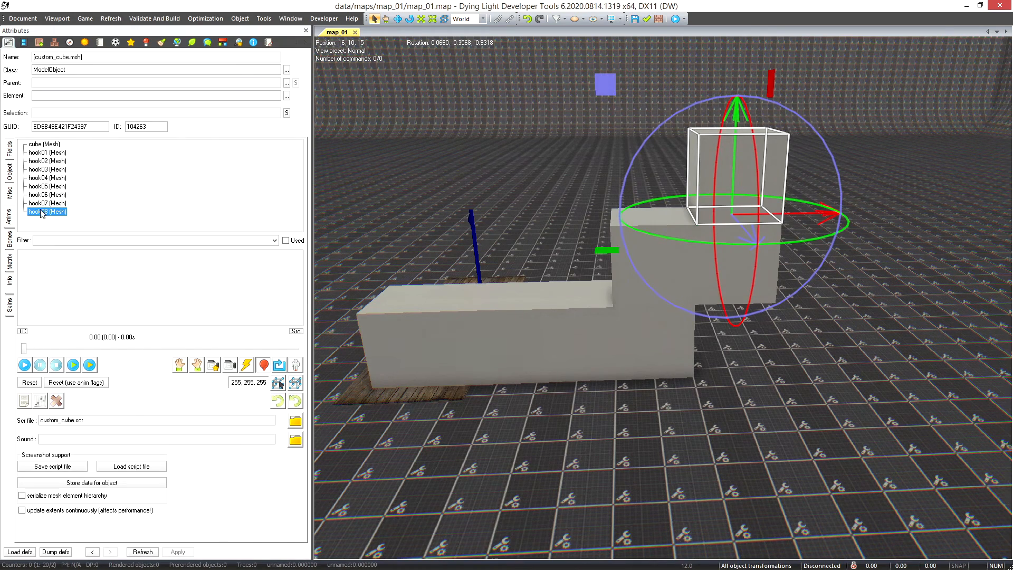
pyautogui.click(490, 237)
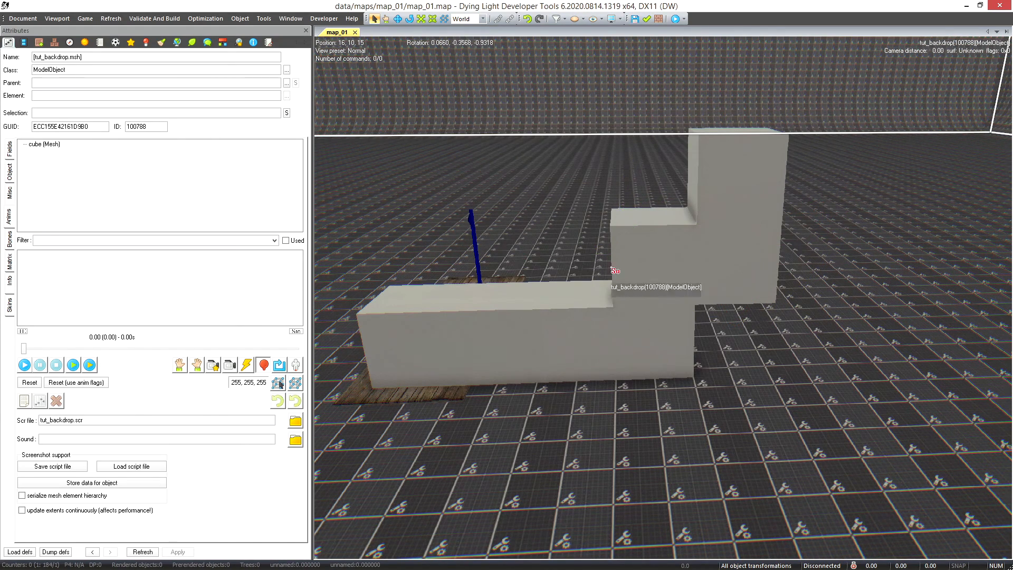
# Delete the duplicated cubes that form the staircase, keeping only the original cube on the wooden platform.
pyautogui.press('Escape')
pyautogui.click(736, 205)
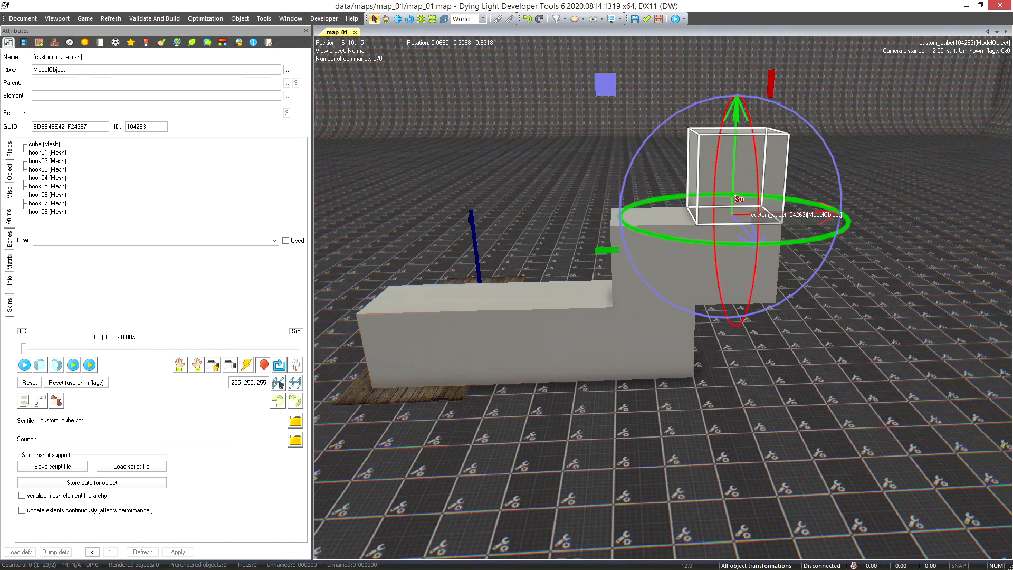
pyautogui.press('Delete')
pyautogui.click(728, 232)
pyautogui.press('Delete')
pyautogui.click(667, 276)
pyautogui.press('Delete')
pyautogui.click(593, 329)
pyautogui.press('Delete')
# Select the remaining cube and set its mesh Color 0 to orange (255, 128, 0).
pyautogui.moveTo(669, 358); pyautogui.dragTo(727, 415, button='right')
pyautogui.press('a')
pyautogui.press('w')
pyautogui.click(656, 352)
pyautogui.press('a')
pyautogui.press('w')
pyautogui.press('a')
pyautogui.press('d')
pyautogui.click(10, 223)
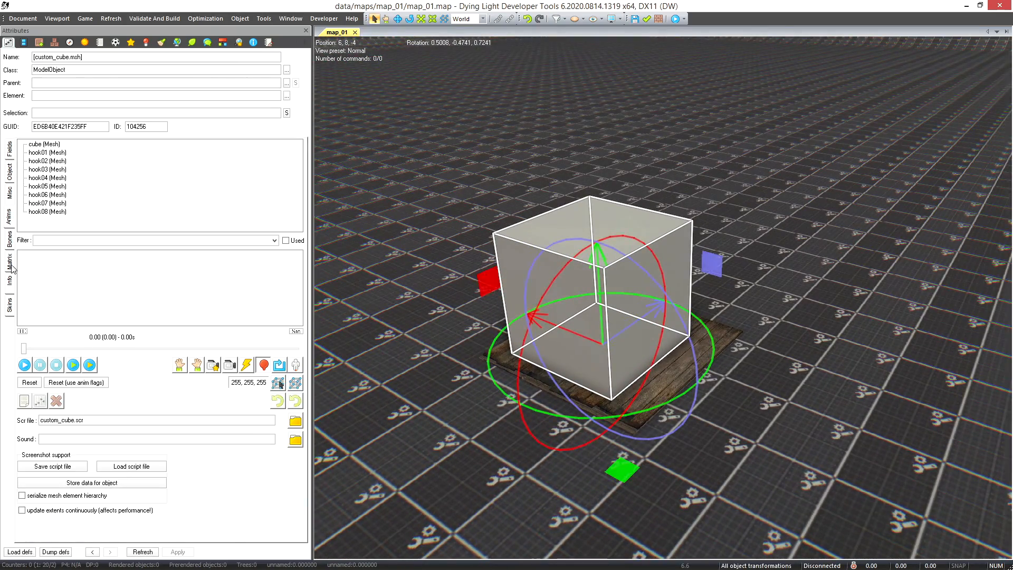
pyautogui.click(9, 201)
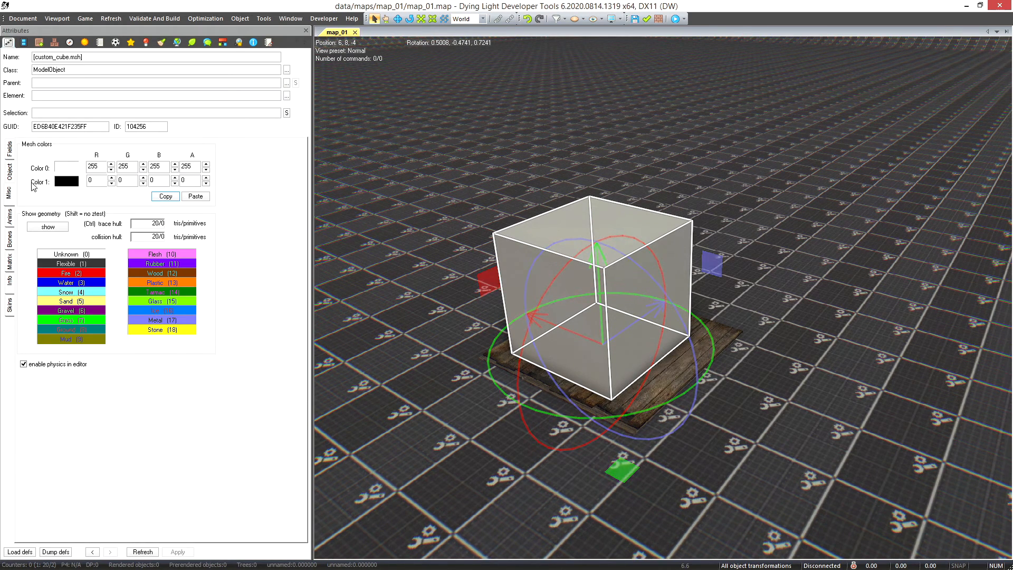
pyautogui.click(67, 168)
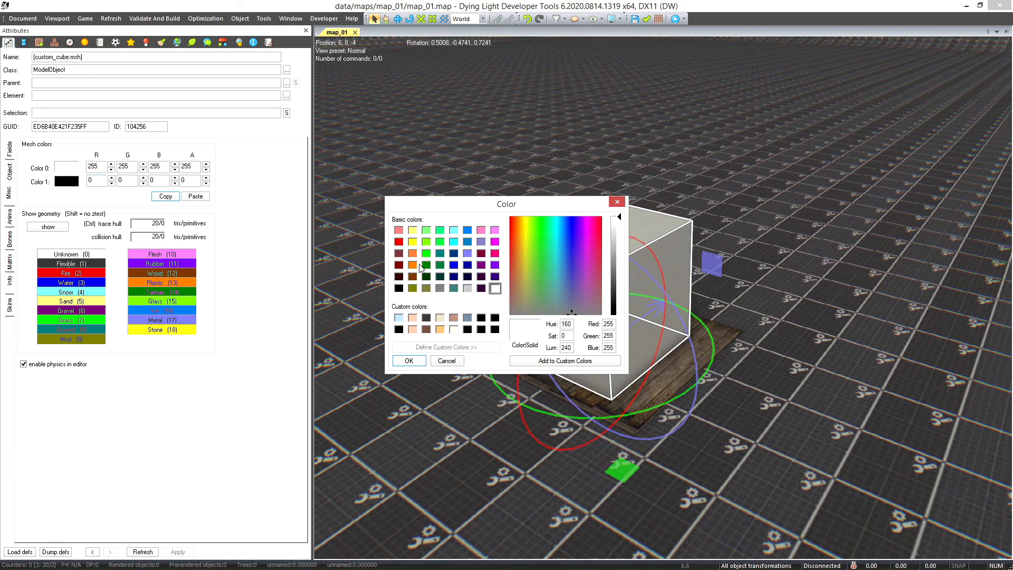
pyautogui.click(413, 265)
pyautogui.moveTo(524, 211); pyautogui.dragTo(460, 256)
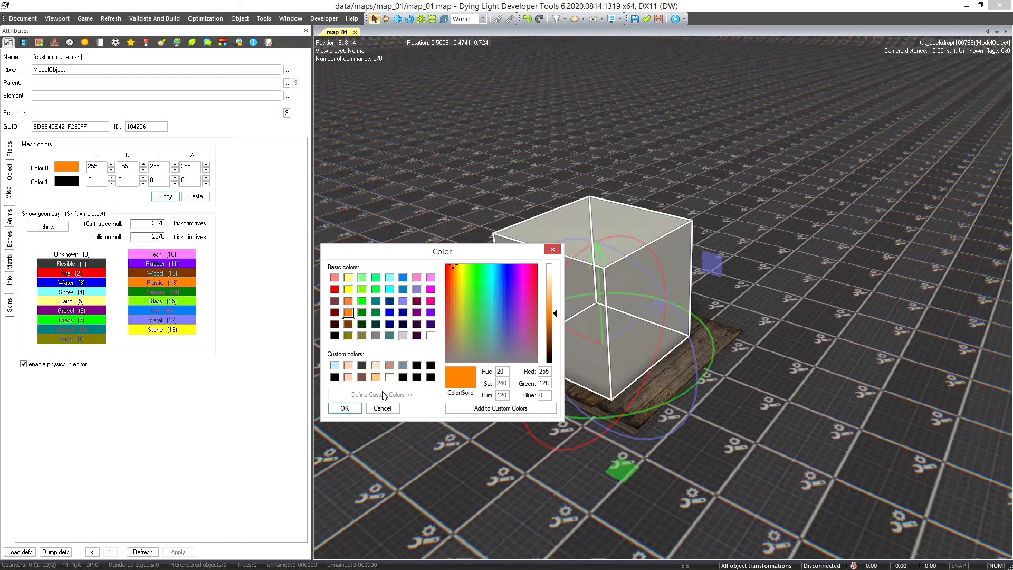
pyautogui.click(345, 408)
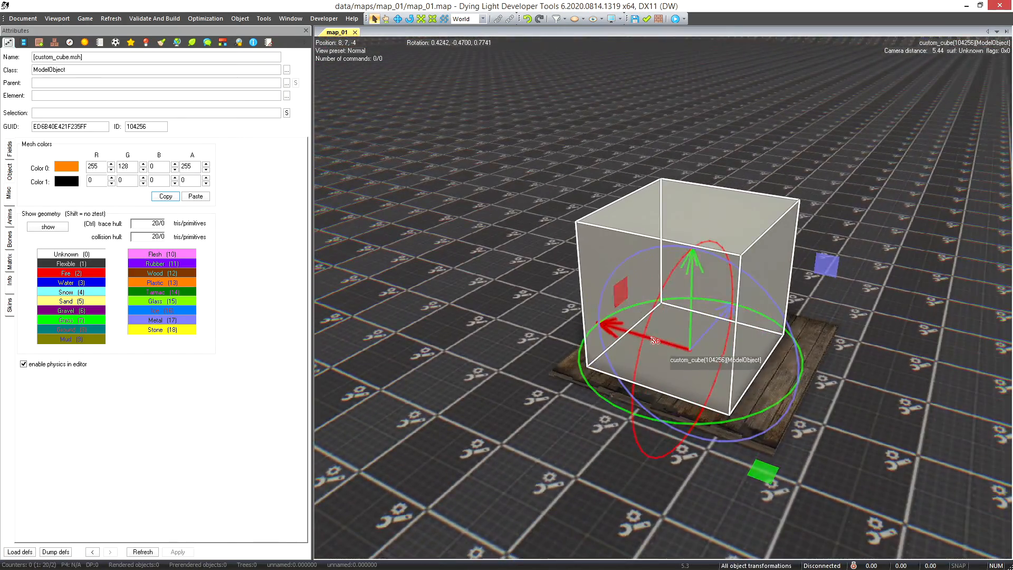
# Examine the recolored cube and review its skin, animation and mesh color attributes.
pyautogui.moveTo(652, 337); pyautogui.dragTo(647, 306, button='right')
pyautogui.press('w')
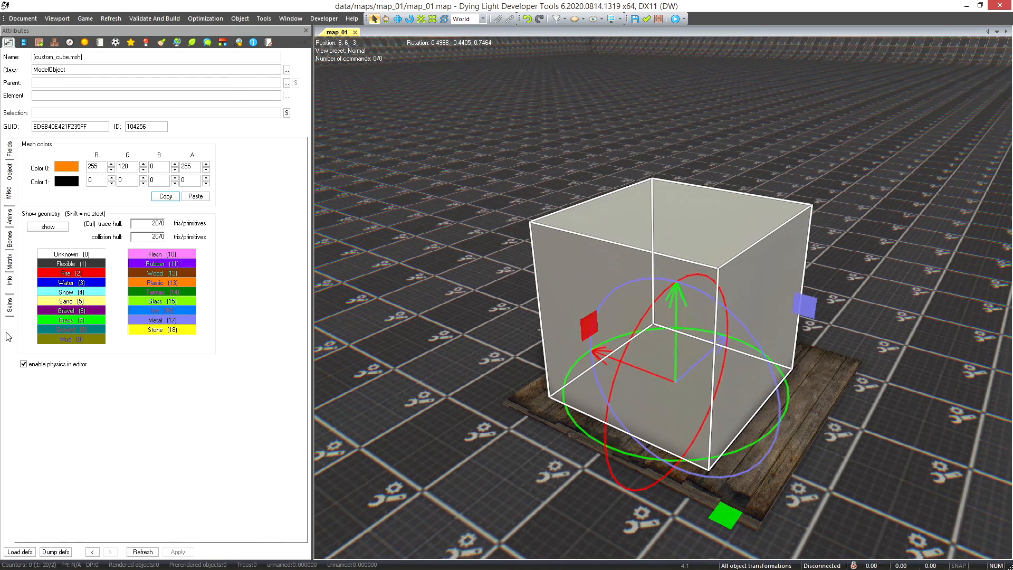
pyautogui.click(9, 307)
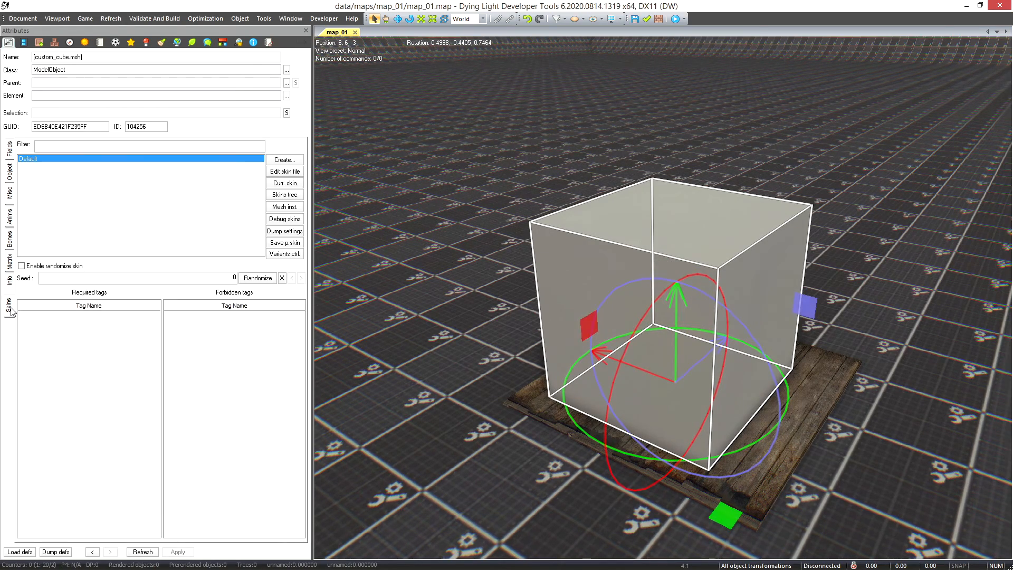
pyautogui.click(11, 224)
pyautogui.moveTo(591, 330); pyautogui.dragTo(667, 378, button='right')
pyautogui.press('s')
pyautogui.press('w')
pyautogui.press('s')
pyautogui.moveTo(520, 467); pyautogui.dragTo(514, 462, button='right')
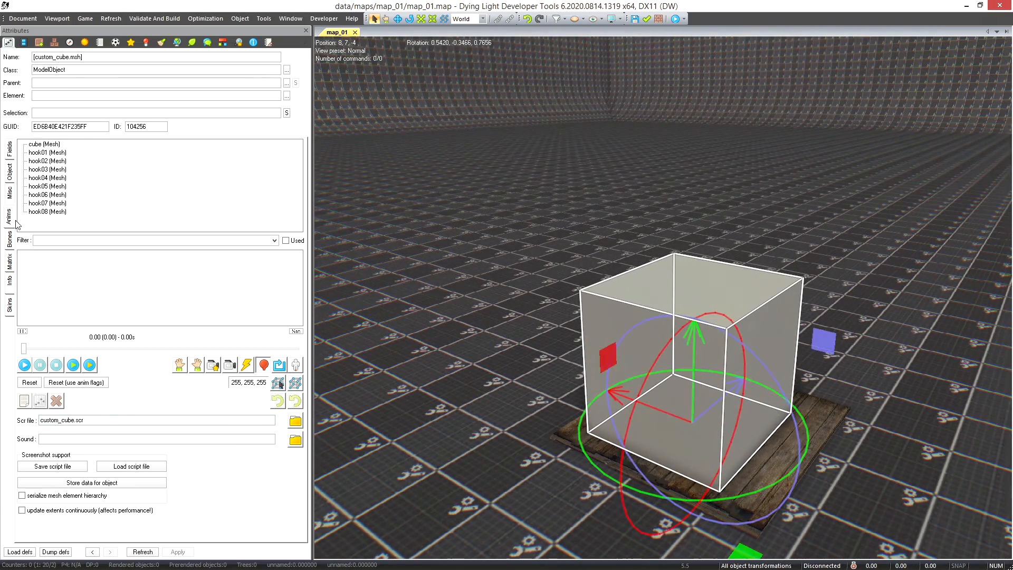
pyautogui.click(12, 176)
pyautogui.click(10, 193)
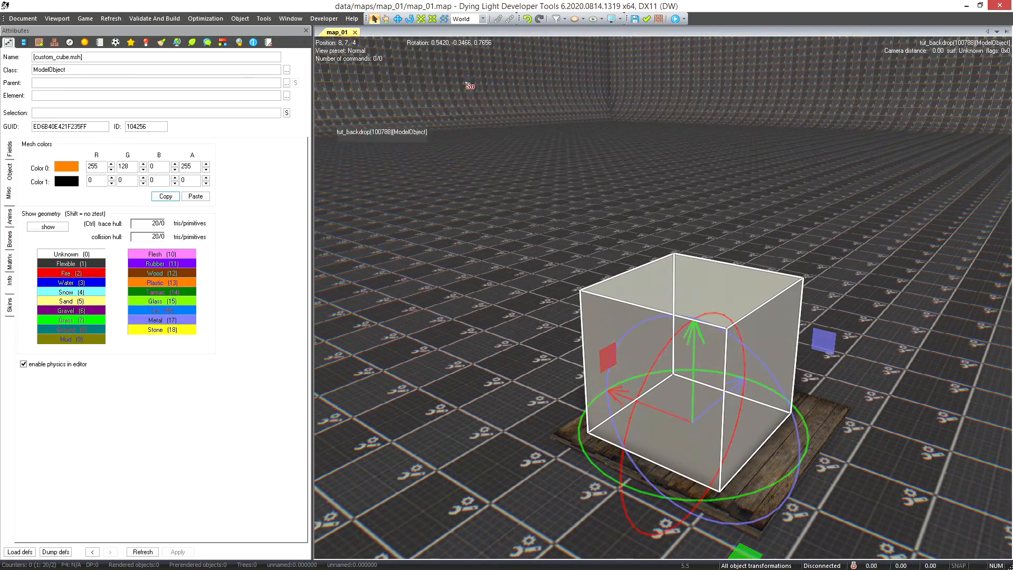
# Open the dcust_custom_model_mat material for editing and widen its window so the property names fit.
pyautogui.click(114, 42)
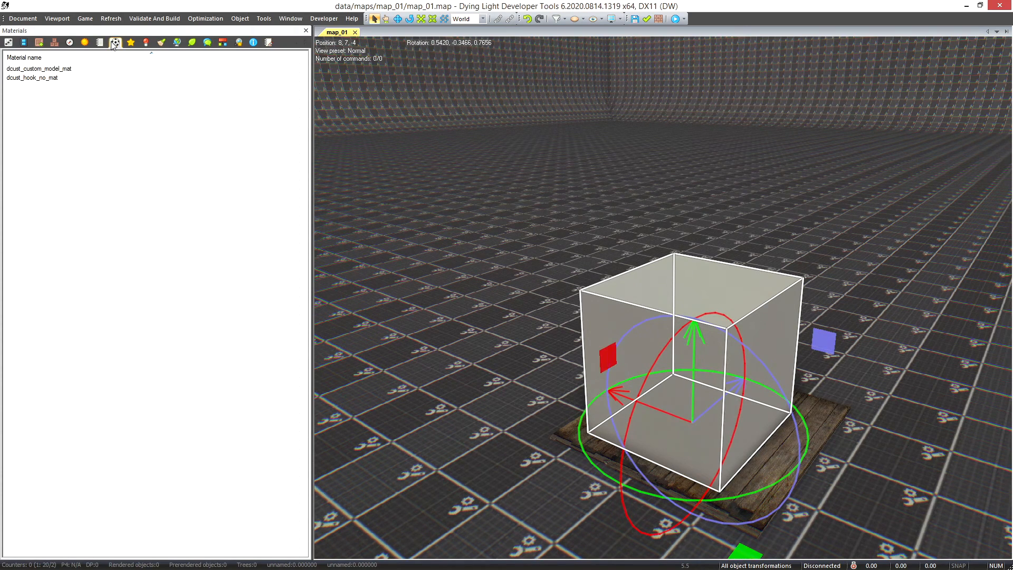
pyautogui.click(25, 72)
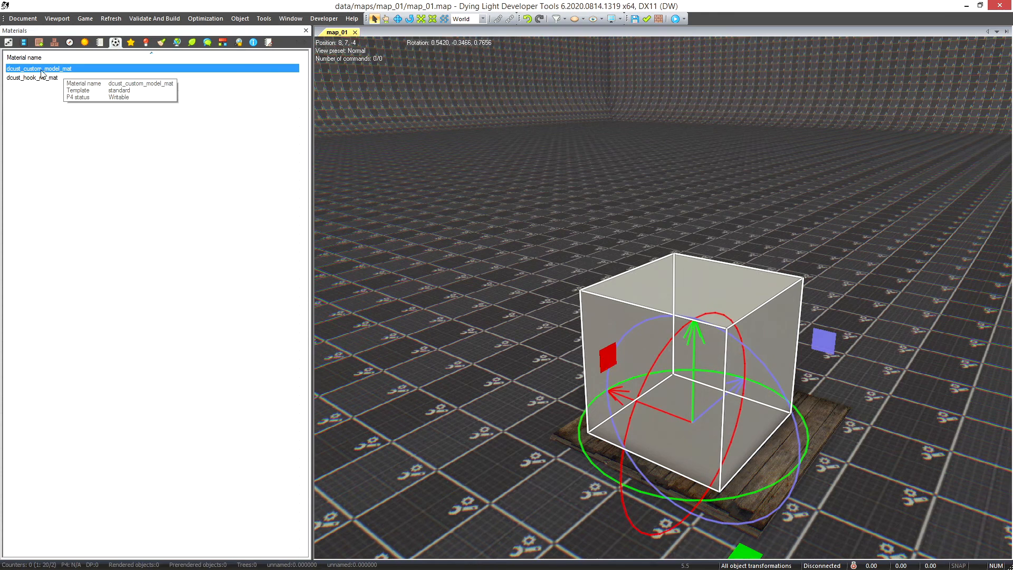
pyautogui.click(56, 79)
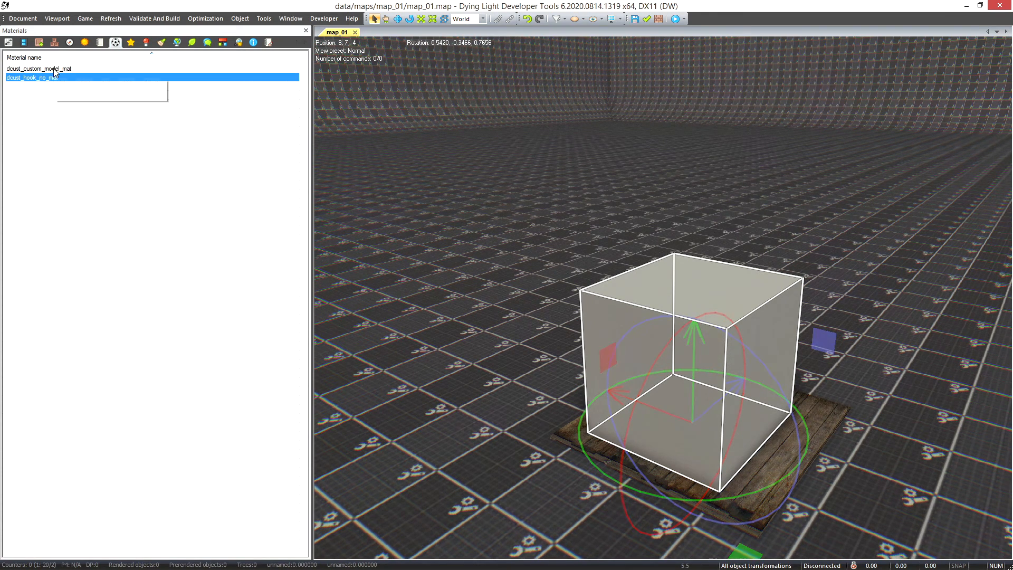
pyautogui.click(54, 69)
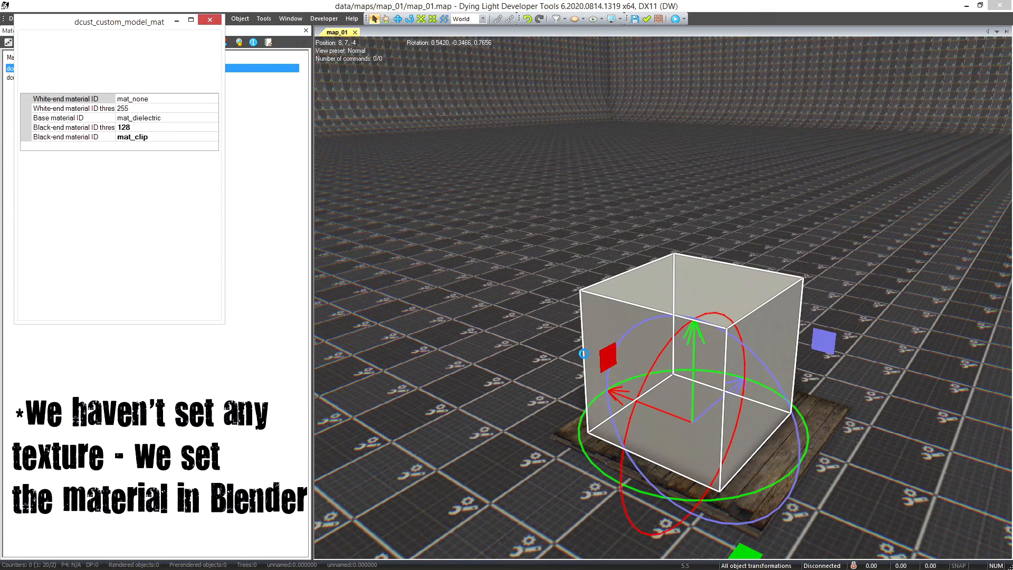
pyautogui.moveTo(152, 31); pyautogui.dragTo(371, 183)
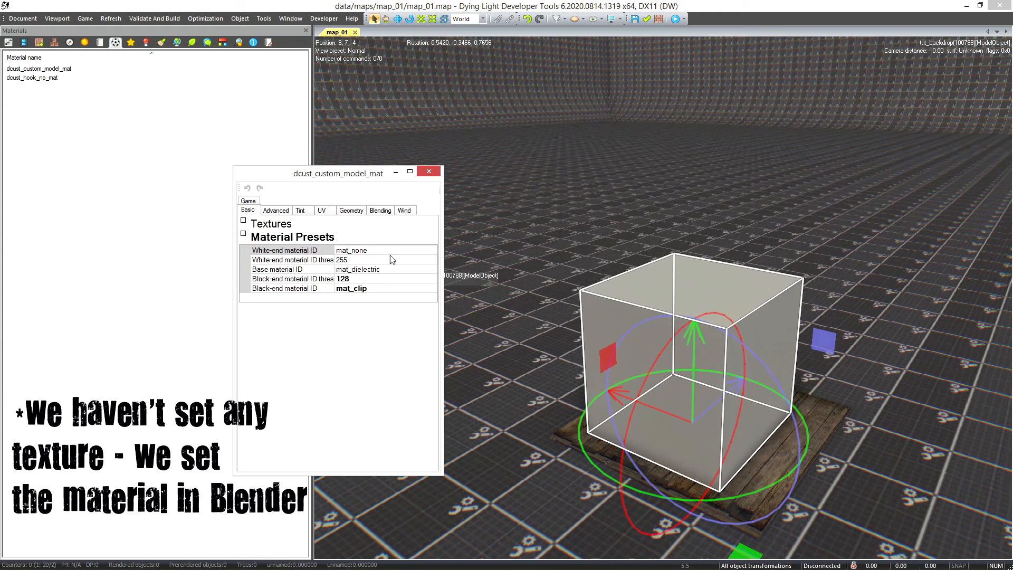
pyautogui.moveTo(450, 344); pyautogui.dragTo(531, 357)
pyautogui.moveTo(442, 344); pyautogui.dragTo(517, 343)
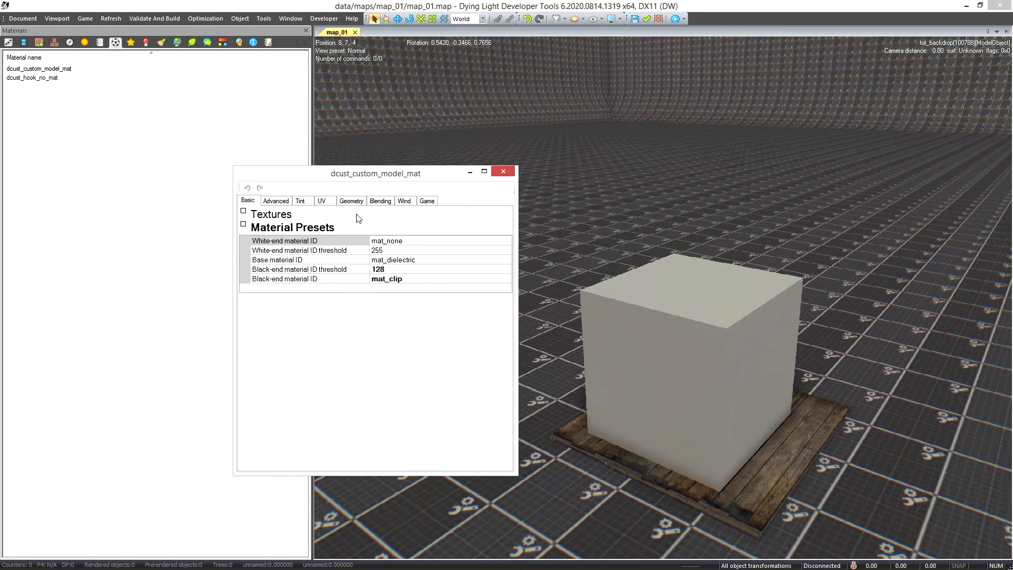
# Set User color 0 enabled to TRUE in the material's Instance tint settings and close the material editor.
pyautogui.click(300, 202)
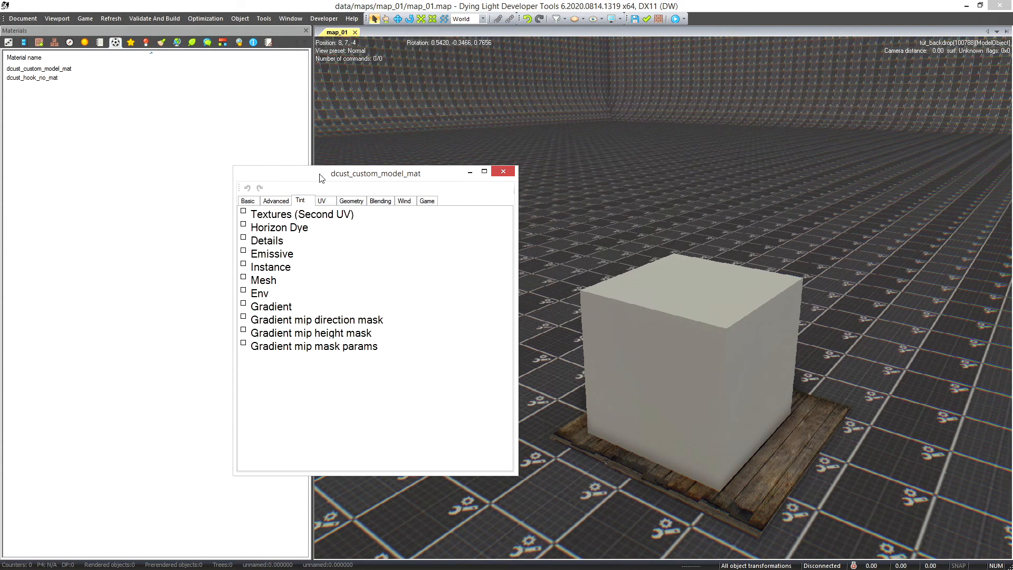
pyautogui.click(226, 265)
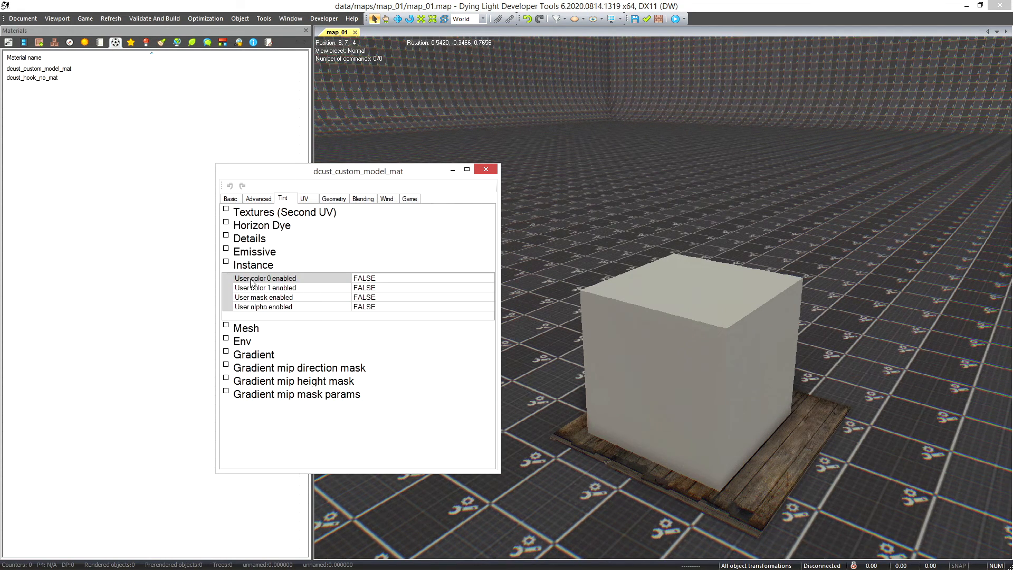
pyautogui.click(490, 279)
pyautogui.click(417, 278)
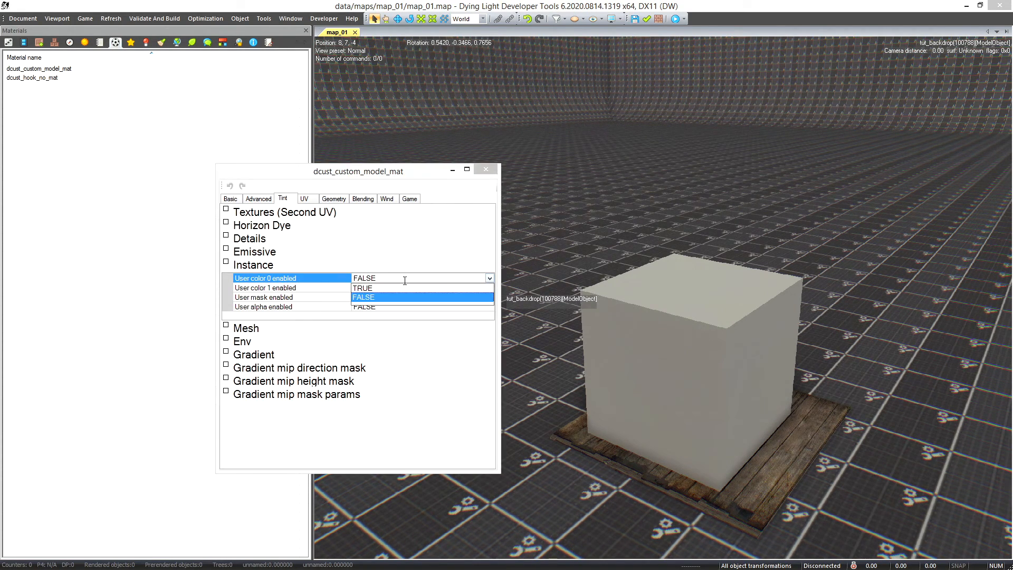
pyautogui.click(375, 287)
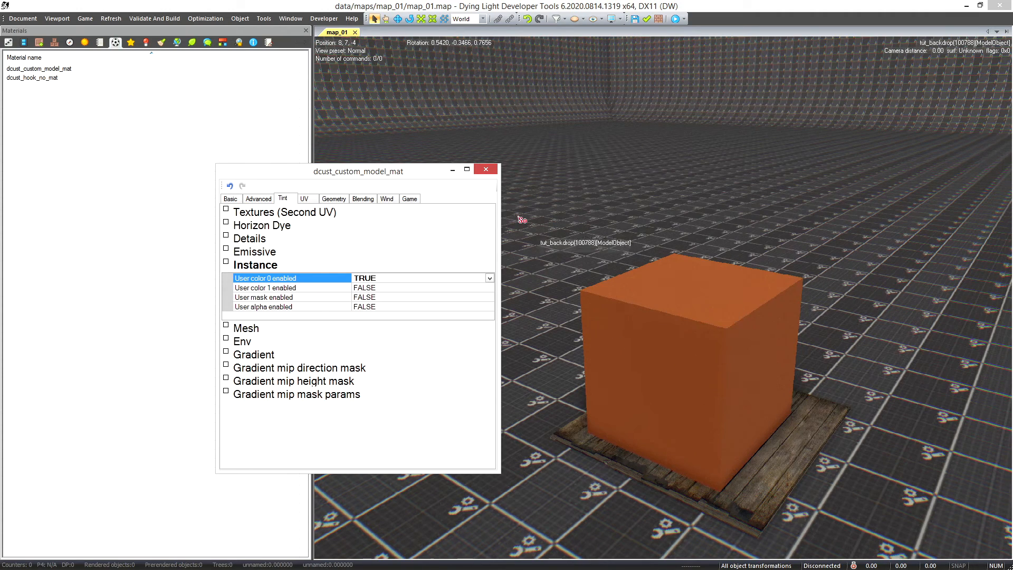
pyautogui.click(486, 170)
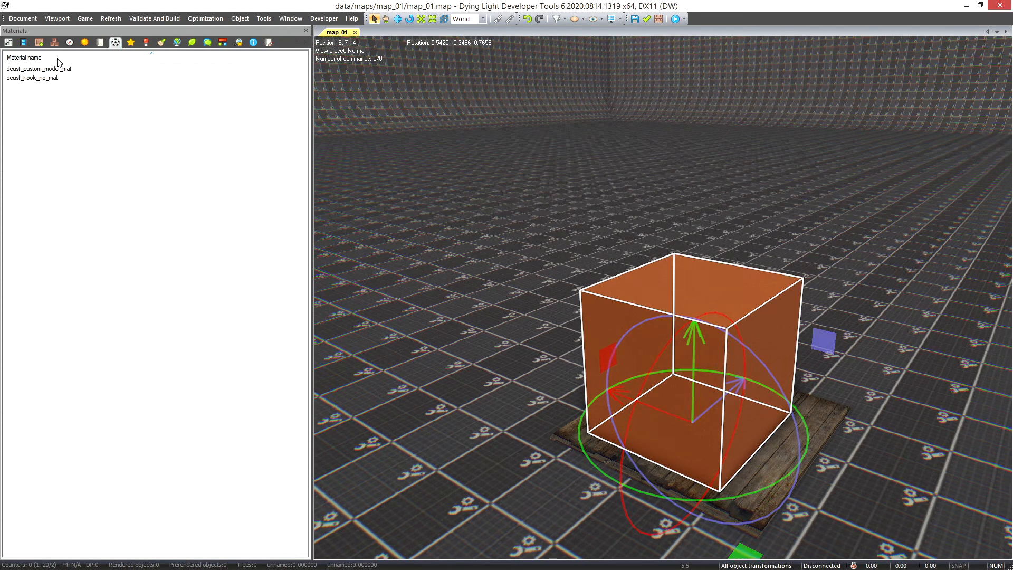
# Try red as the cube's mesh Color 0 and settle on blue (0, 128, 255).
pyautogui.click(8, 43)
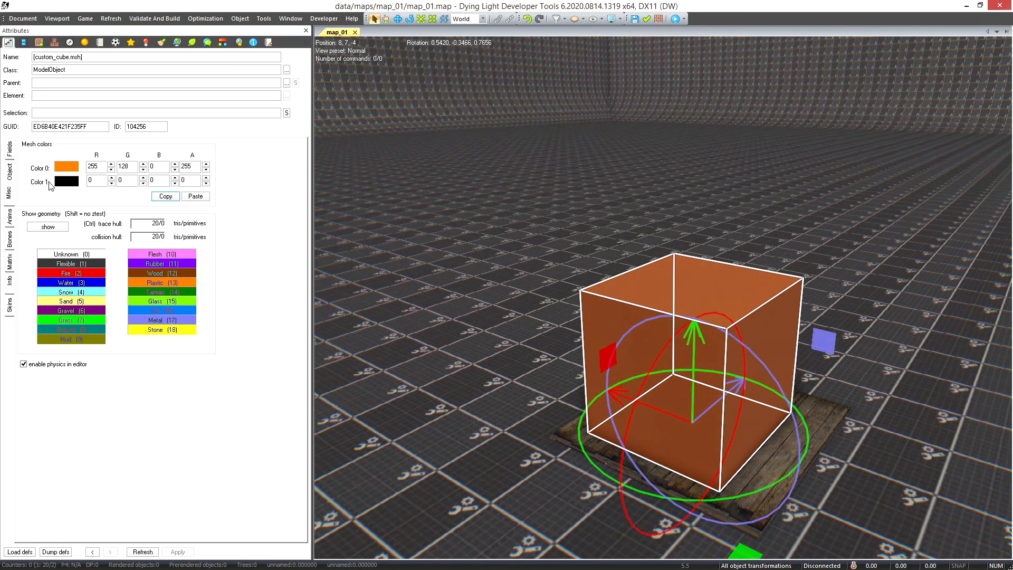
pyautogui.click(62, 165)
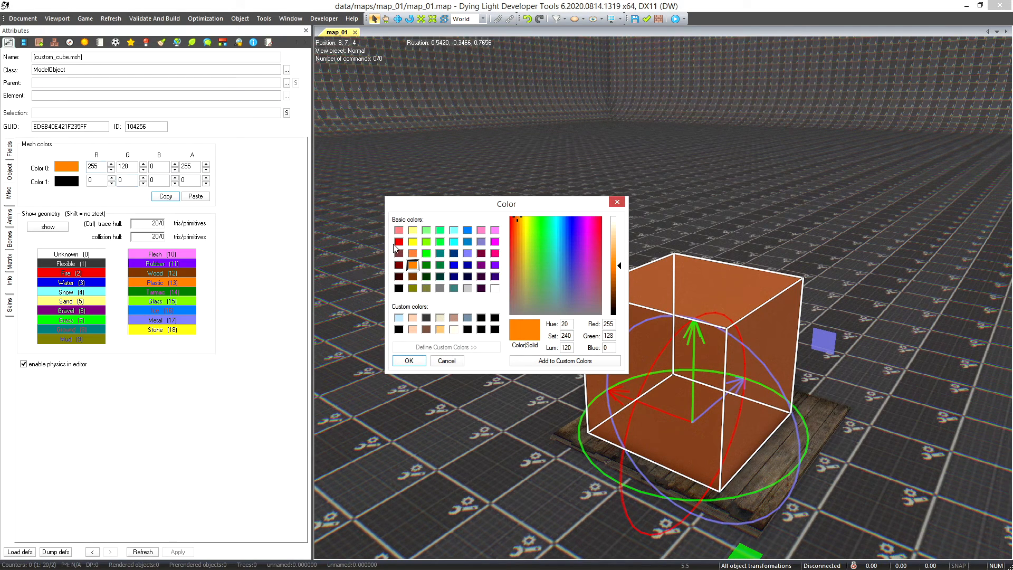
pyautogui.click(398, 242)
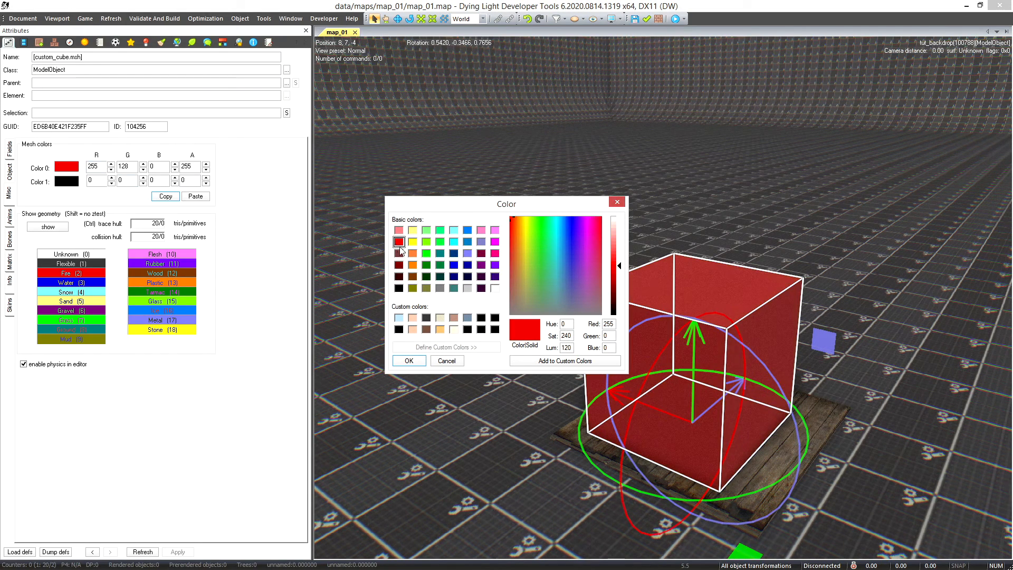
pyautogui.click(468, 230)
pyautogui.click(409, 361)
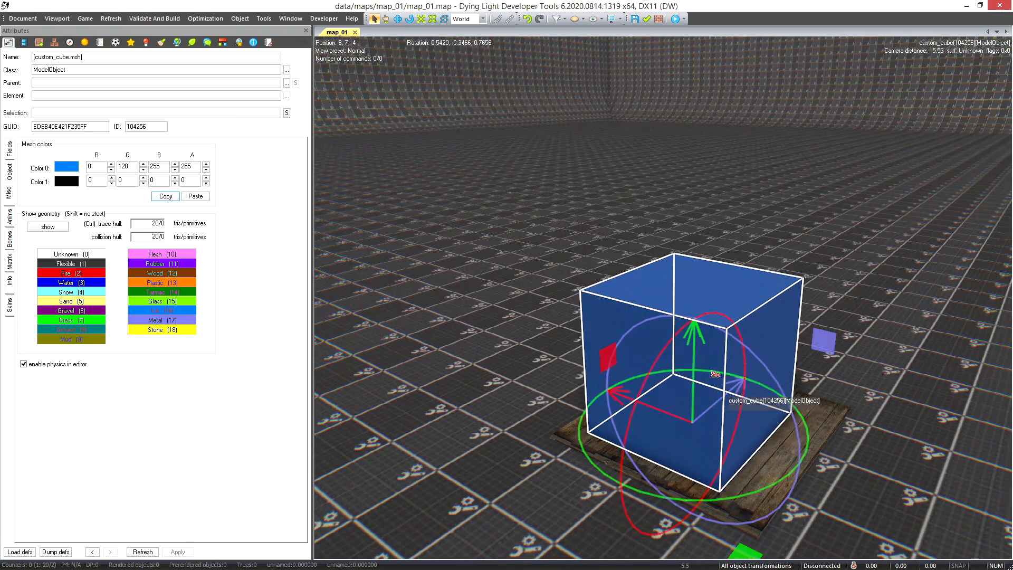
# Duplicate the blue cube along the blue axis and delete the copy.
pyautogui.press('d')
pyautogui.moveTo(668, 374); pyautogui.dragTo(667, 376, button='right')
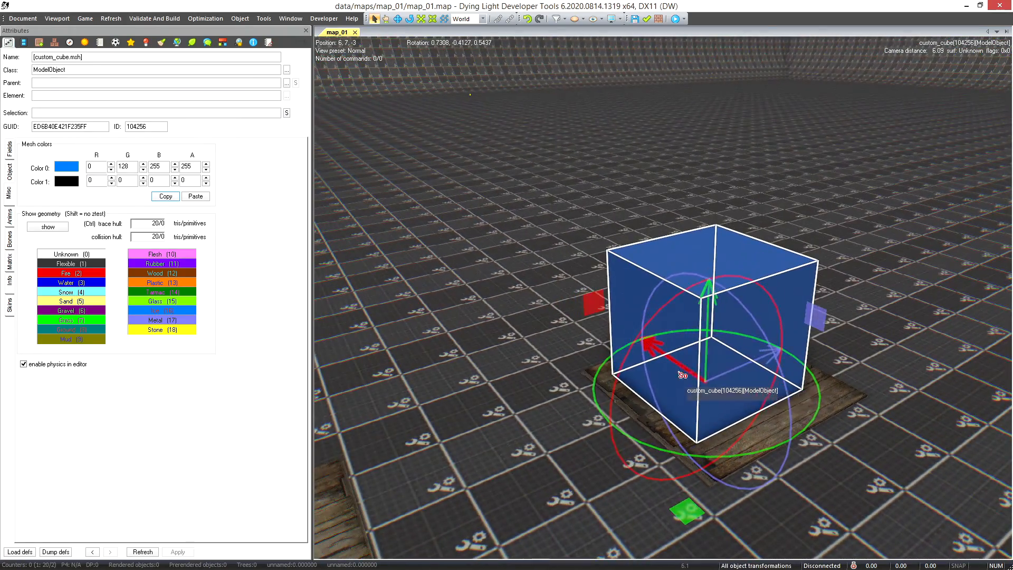
pyautogui.keyDown('shift'); pyautogui.moveTo(735, 369); pyautogui.dragTo(622, 413); pyautogui.keyUp('shift')
pyautogui.press('Delete')
pyautogui.moveTo(738, 354)
pyautogui.mouseDown(button='right')
pyautogui.moveTo(724, 346)
pyautogui.moveTo(738, 355)
pyautogui.mouseUp(button='right')
pyautogui.press('s')
pyautogui.press('s')
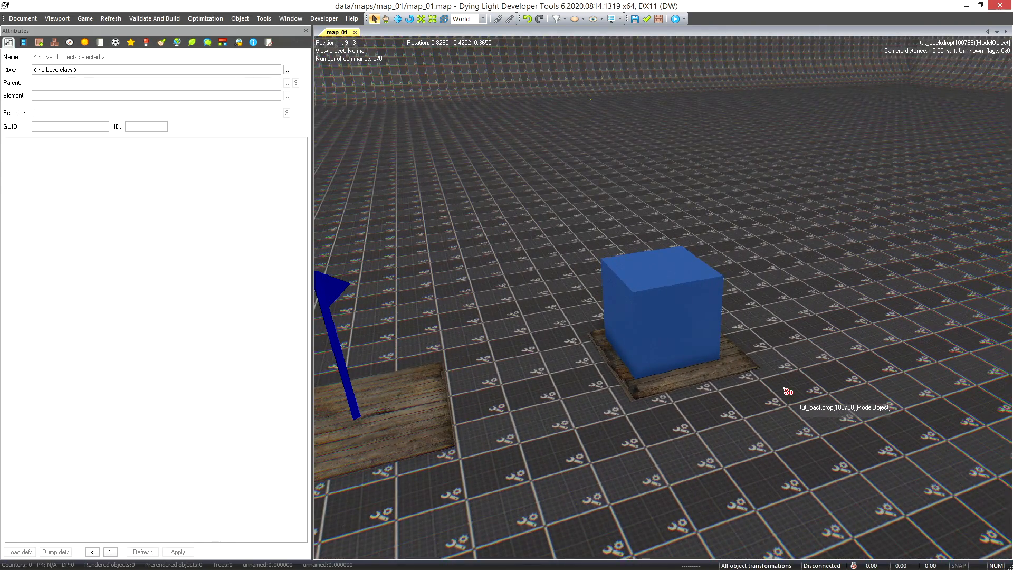
# Select the blue cube and examine it up close from several angles.
pyautogui.moveTo(788, 343); pyautogui.dragTo(715, 428, button='right')
pyautogui.press('w')
pyautogui.press('a')
pyautogui.press('w')
pyautogui.press('d')
pyautogui.moveTo(752, 473); pyautogui.dragTo(668, 403, button='right')
pyautogui.press('a')
pyautogui.press('s')
pyautogui.click(691, 403)
pyautogui.press('d')
pyautogui.press('w')
pyautogui.press('d')
pyautogui.press('a')
pyautogui.press('s')
pyautogui.press('w')
pyautogui.moveTo(661, 457); pyautogui.dragTo(627, 430, button='right')
pyautogui.press('w')
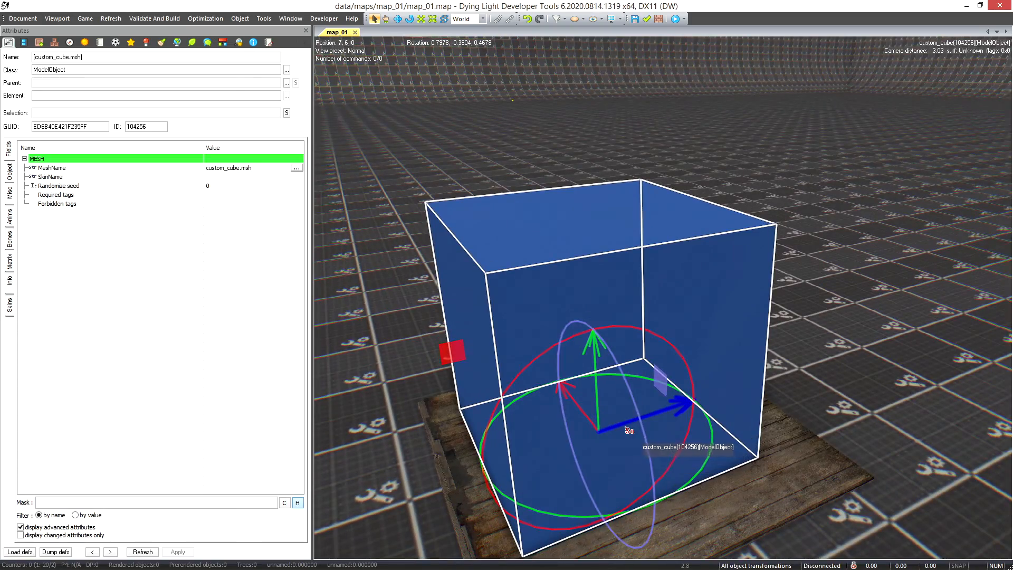
# Duplicate the cube outward along the blue axis, snapping the copy to its side, and delete the copy.
pyautogui.keyDown('shift'); pyautogui.moveTo(617, 428); pyautogui.dragTo(785, 379); pyautogui.keyUp('shift')
pyautogui.press('s')
pyautogui.moveTo(786, 379); pyautogui.dragTo(789, 395, button='right')
pyautogui.press('a')
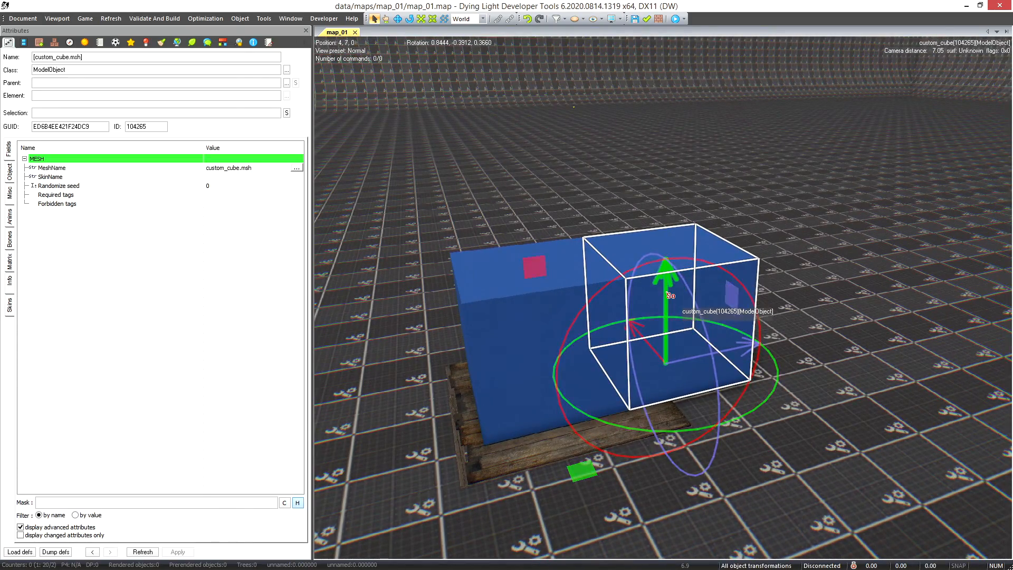
pyautogui.press('Delete')
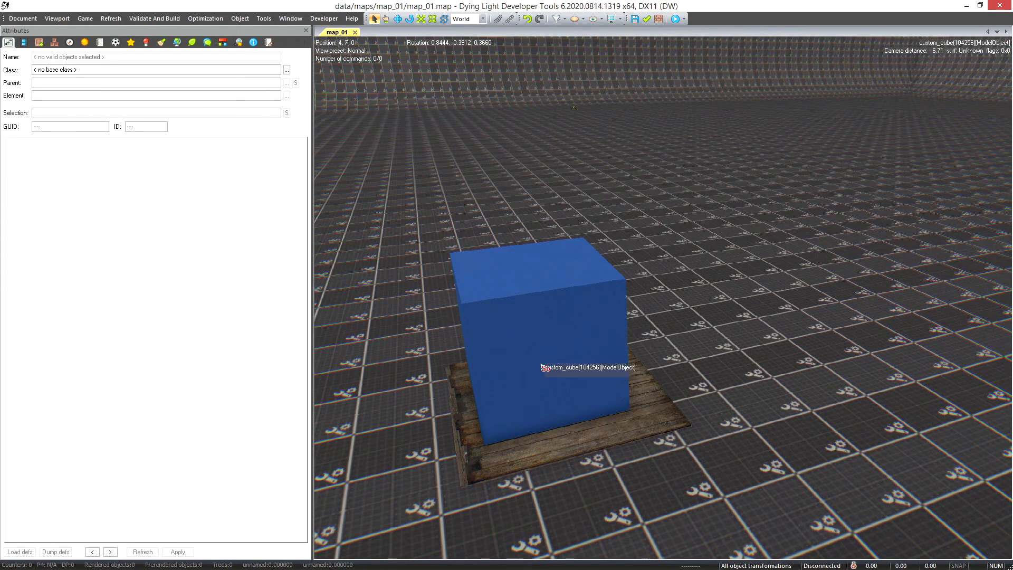
# Reselect the cube on the wooden platform and examine its corners and edges from different distances.
pyautogui.click(554, 325)
pyautogui.press('a')
pyautogui.moveTo(564, 321); pyautogui.dragTo(701, 331, button='right')
pyautogui.press('w')
pyautogui.press('s')
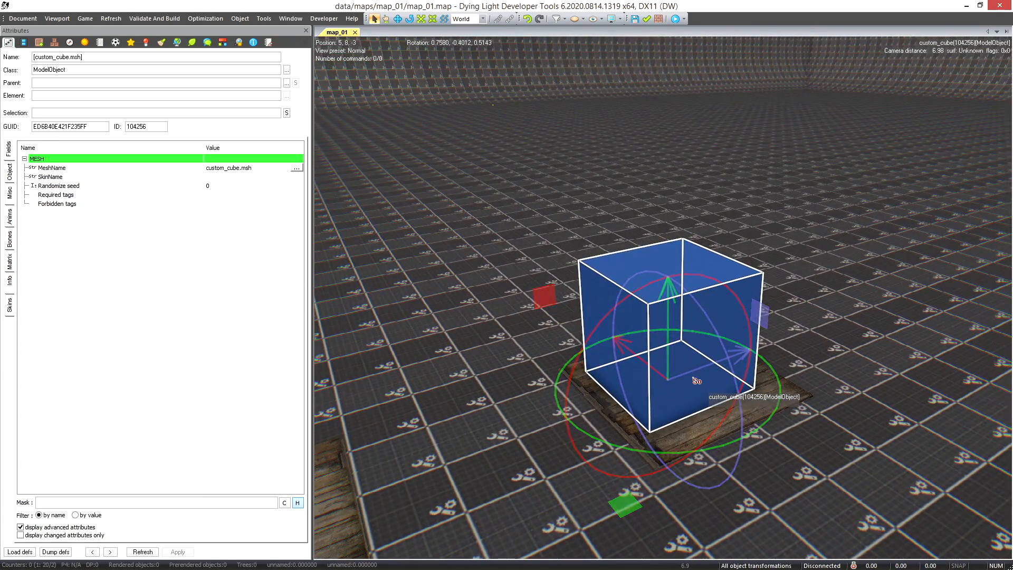
pyautogui.press('w')
pyautogui.press('d')
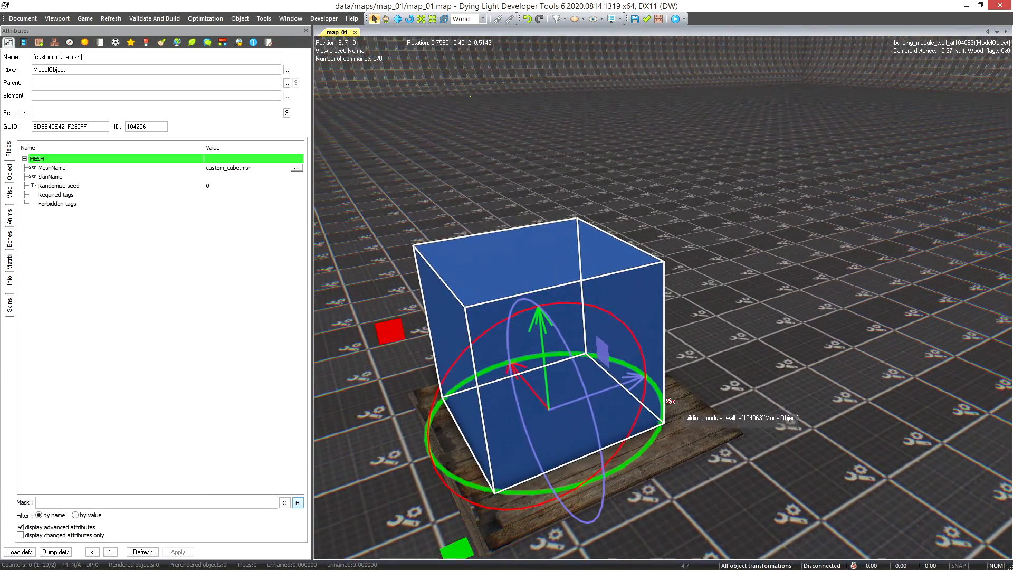
pyautogui.press('s')
pyautogui.press('a')
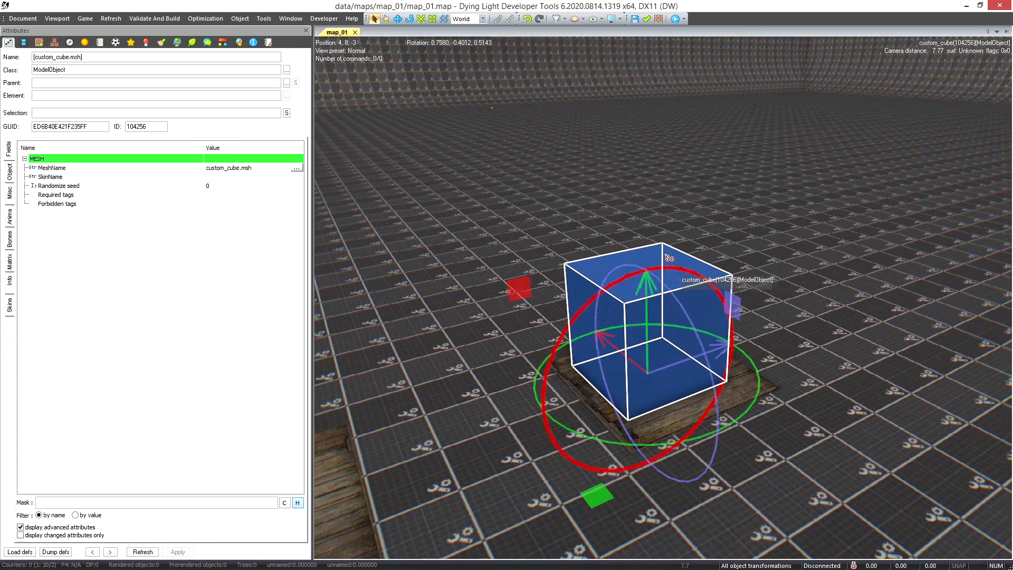
pyautogui.click(735, 253)
pyautogui.click(643, 356)
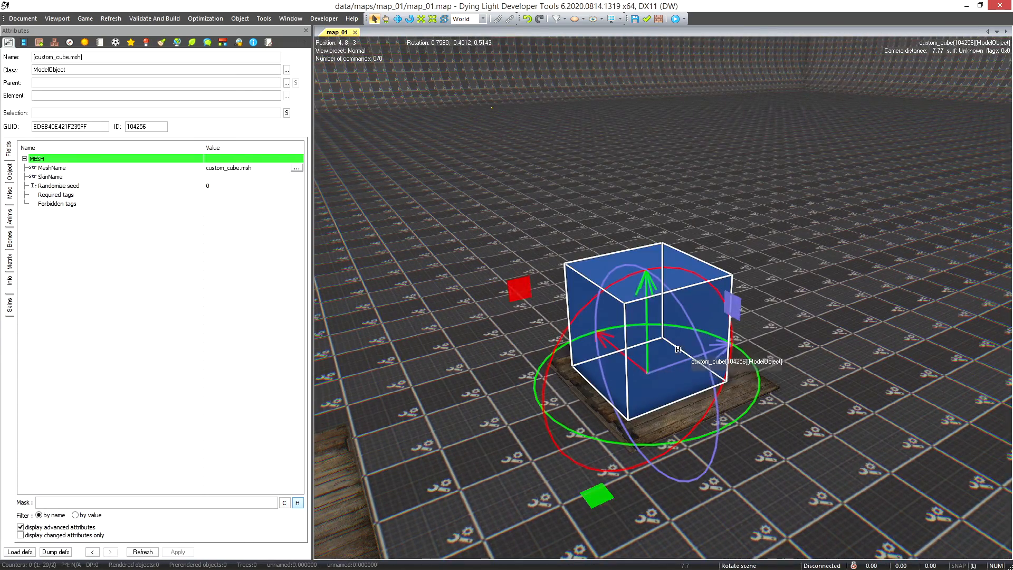
# Duplicate the selected cube once more along the blue axis and remove that copy.
pyautogui.moveTo(678, 344); pyautogui.dragTo(676, 344, button='right')
pyautogui.press('w')
pyautogui.press('d')
pyautogui.keyDown('shift'); pyautogui.moveTo(652, 348); pyautogui.dragTo(788, 315); pyautogui.keyUp('shift')
pyautogui.press('d')
pyautogui.moveTo(730, 374); pyautogui.dragTo(723, 376, button='right')
pyautogui.press('Delete')
# Select the remaining blue cube on the wooden platform.
pyautogui.click(601, 311)
pyautogui.press('a')
pyautogui.moveTo(686, 316); pyautogui.dragTo(689, 315, button='right')
pyautogui.press('a')
pyautogui.moveTo(626, 361); pyautogui.dragTo(629, 360, button='right')
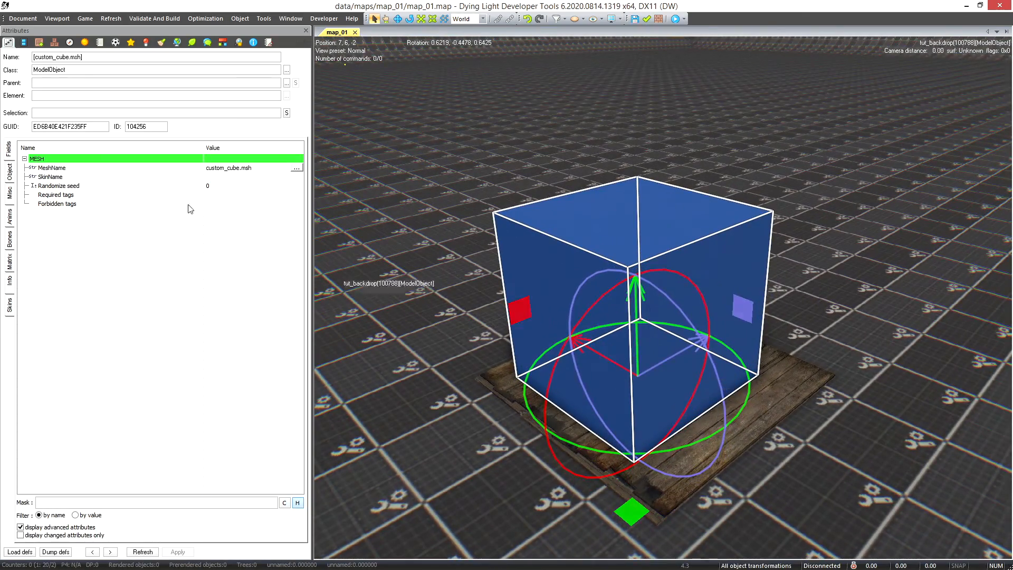
# Recolor the cube by setting its mesh Color 0 to the muted teal basic color (64, 128, 128).
pyautogui.click(10, 193)
pyautogui.click(74, 170)
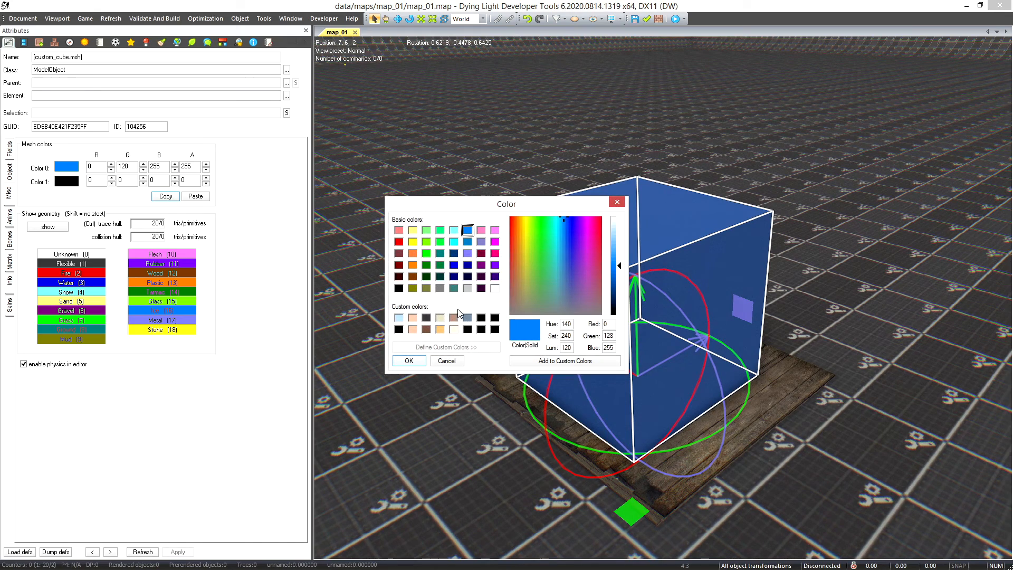
pyautogui.click(453, 289)
pyautogui.moveTo(499, 203); pyautogui.dragTo(400, 242)
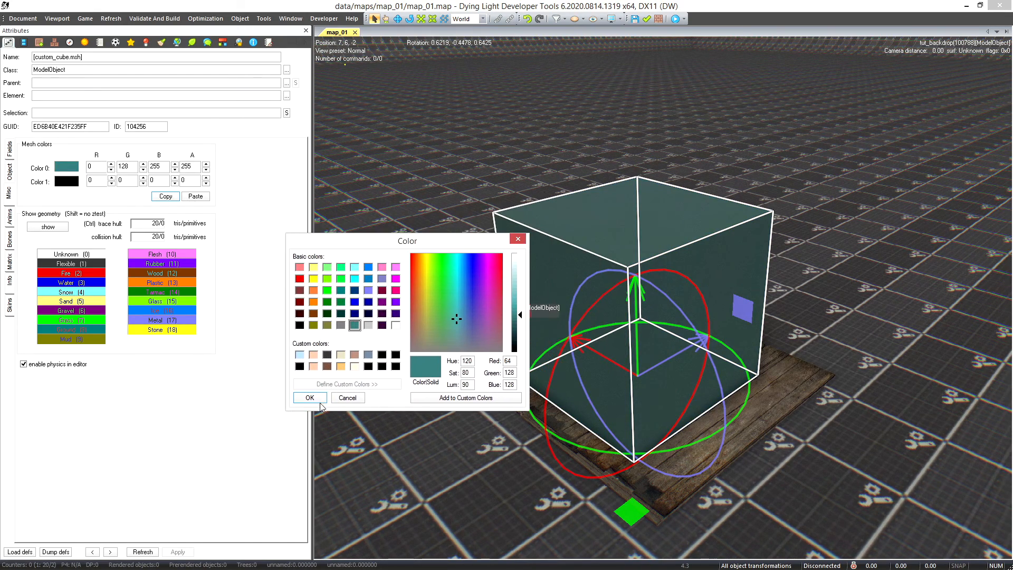
pyautogui.click(315, 399)
# Set User color 0 enabled to FALSE in the Instance tint settings of dcust_custom_model_mat and close the material editor.
pyautogui.click(803, 285)
pyautogui.press('d')
pyautogui.moveTo(803, 285); pyautogui.dragTo(753, 342, button='right')
pyautogui.click(757, 339)
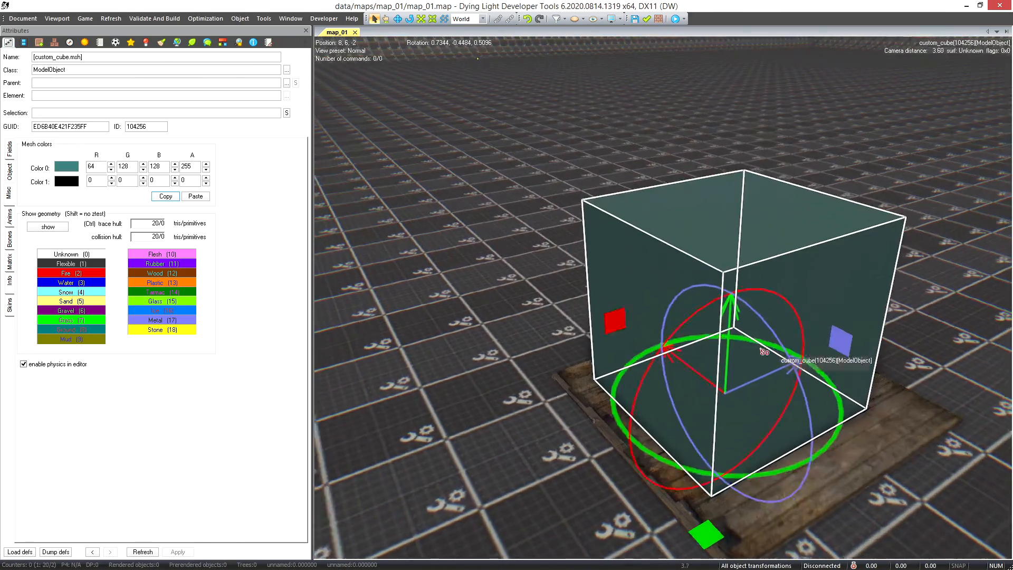
pyautogui.press('s')
pyautogui.press('w')
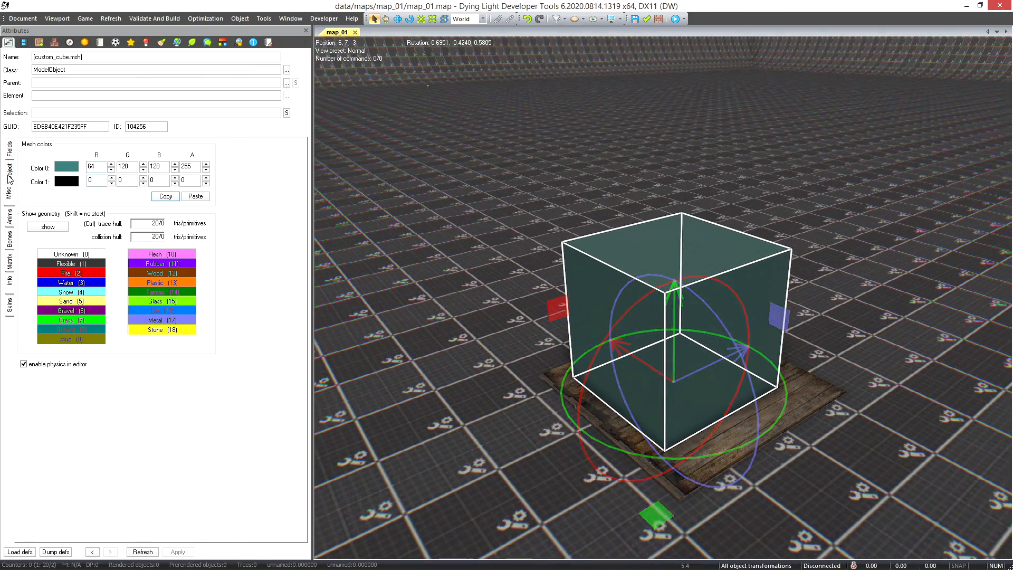
pyautogui.click(115, 42)
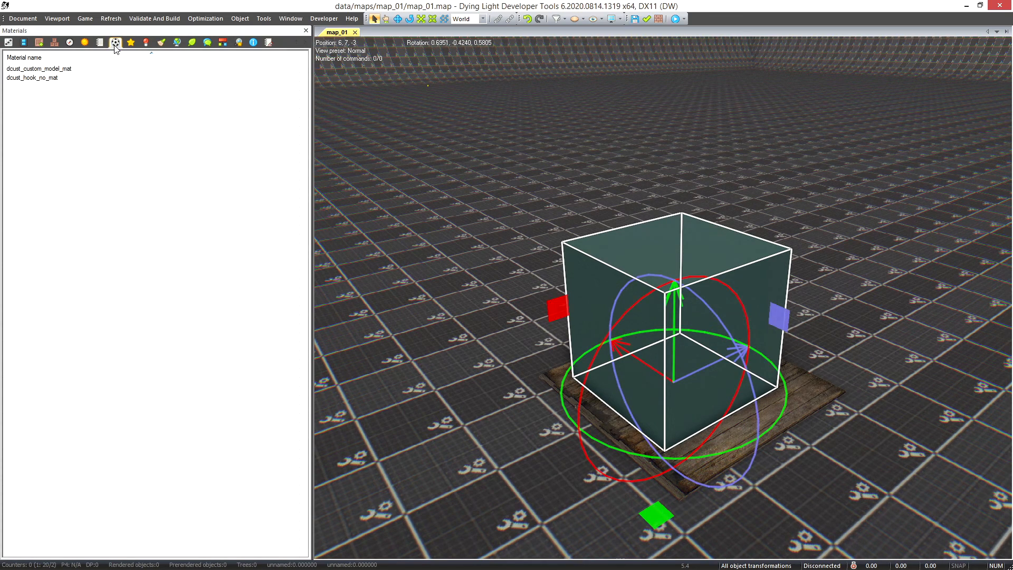
pyautogui.doubleClick(46, 69)
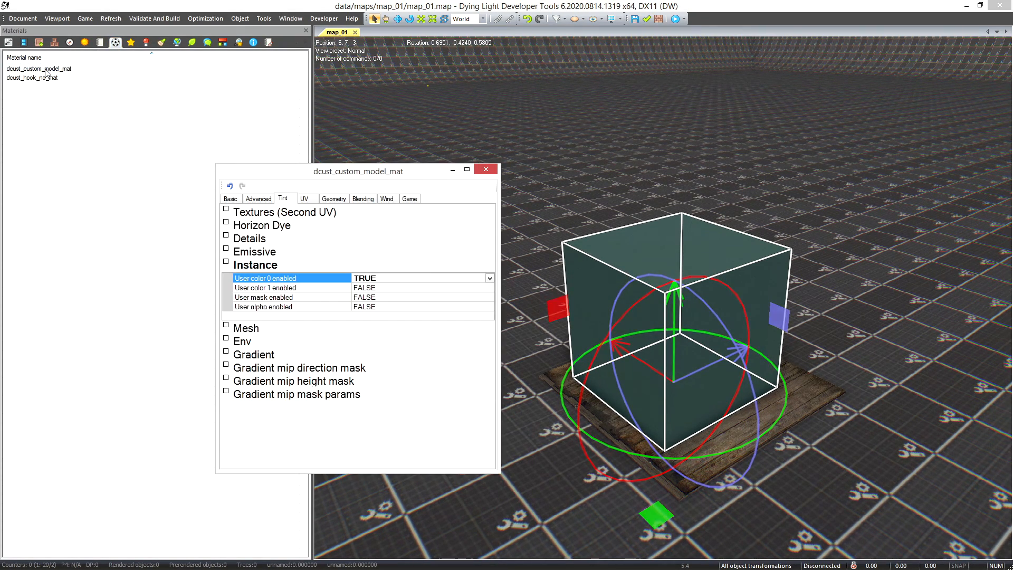
pyautogui.click(490, 279)
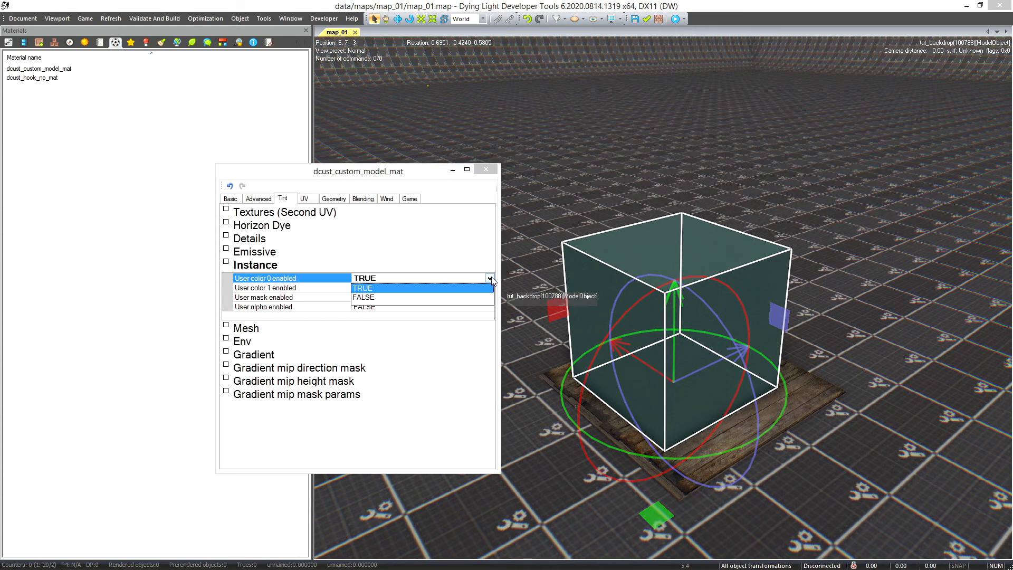
pyautogui.click(368, 298)
pyautogui.click(486, 169)
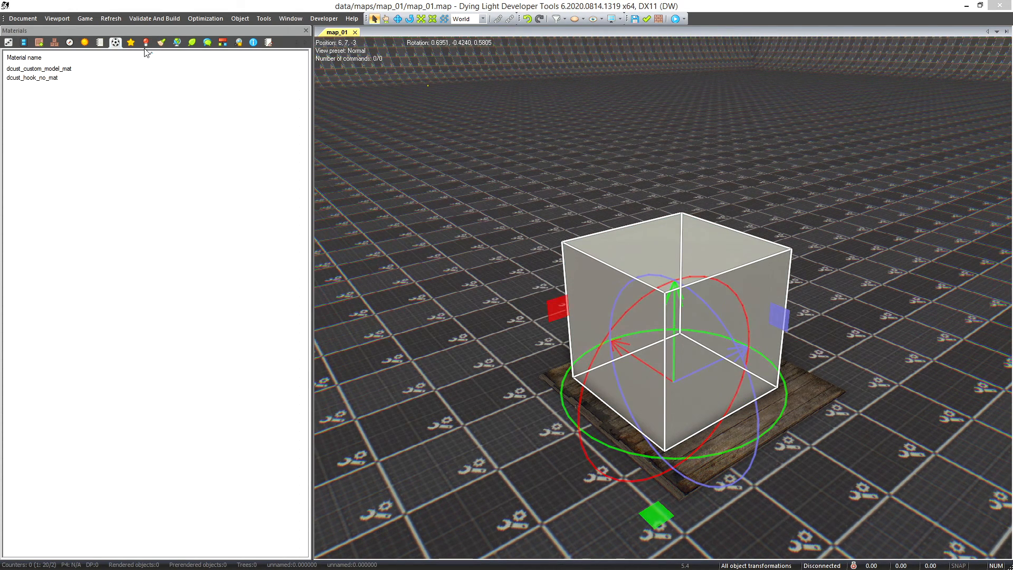
# Reopen dcust_custom_model_mat, expand its basic Textures group and open the image browser for the Difusse texture.
pyautogui.doubleClick(37, 69)
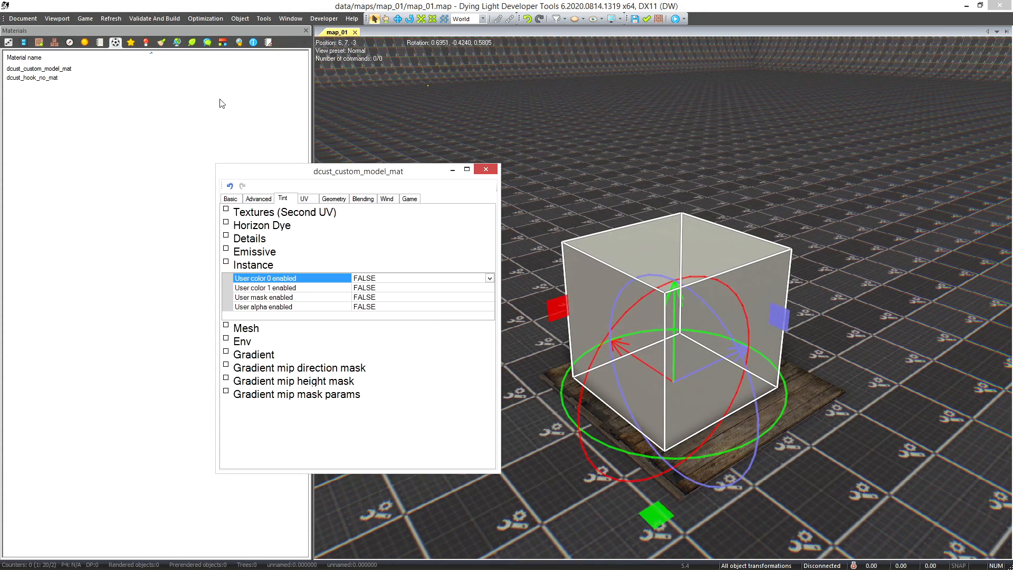
pyautogui.click(247, 174)
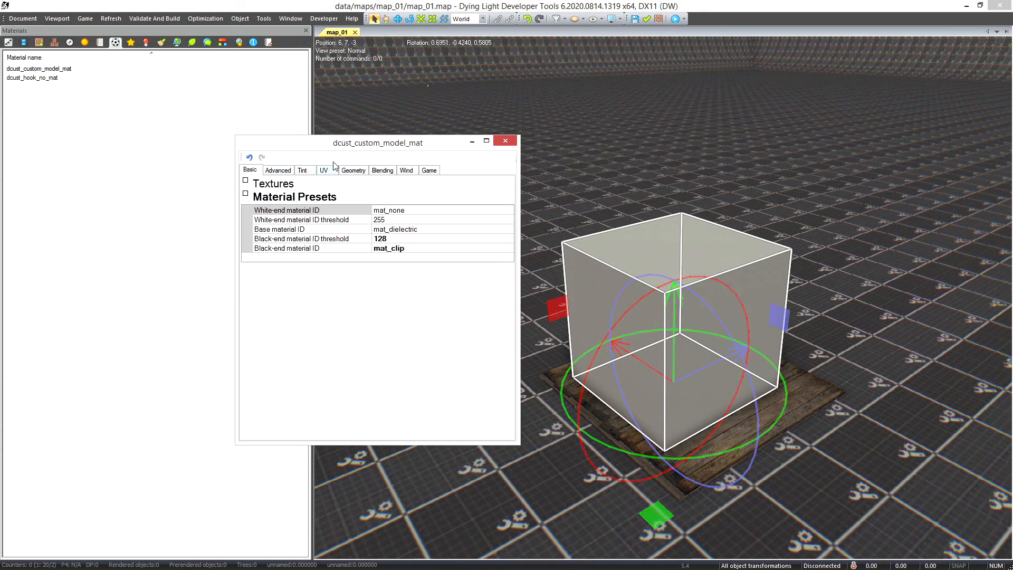
pyautogui.moveTo(593, 277); pyautogui.dragTo(593, 276, button='right')
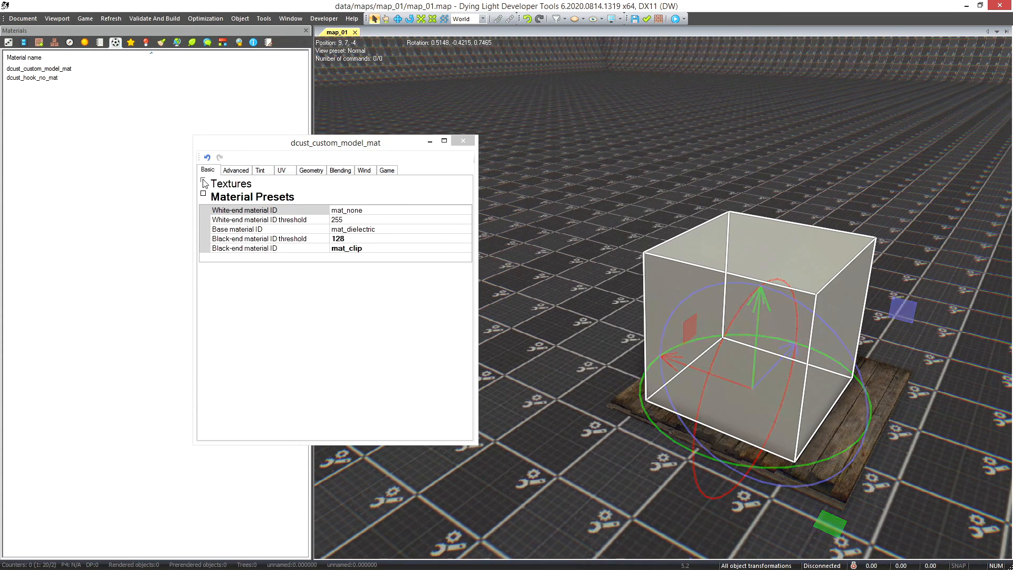
pyautogui.click(208, 181)
pyautogui.click(464, 198)
pyautogui.click(468, 197)
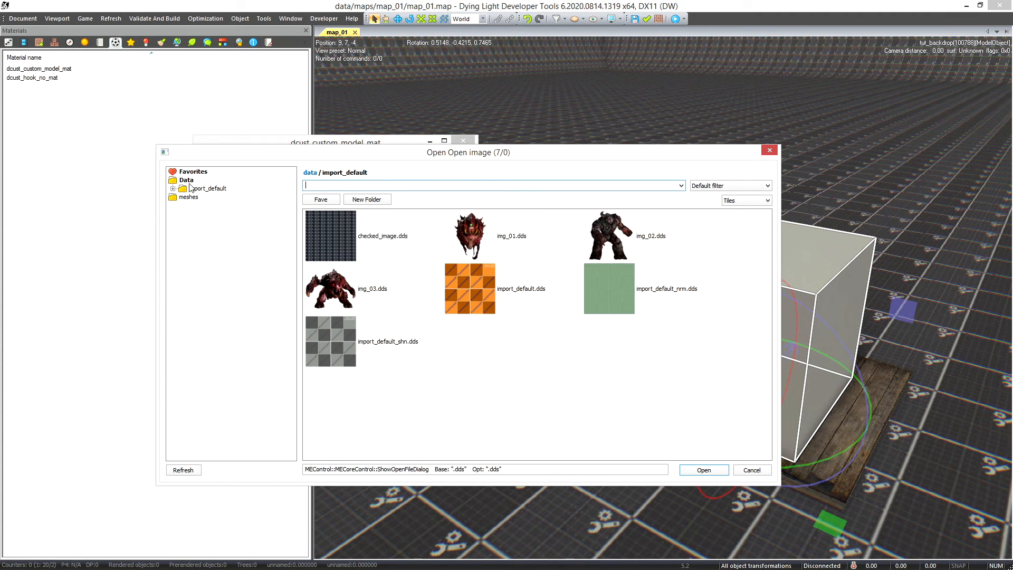
# Switch to the custom_models folder in File Explorer and open img_01.png in paint.net.
pyautogui.hotkey('alt', 'Tab')
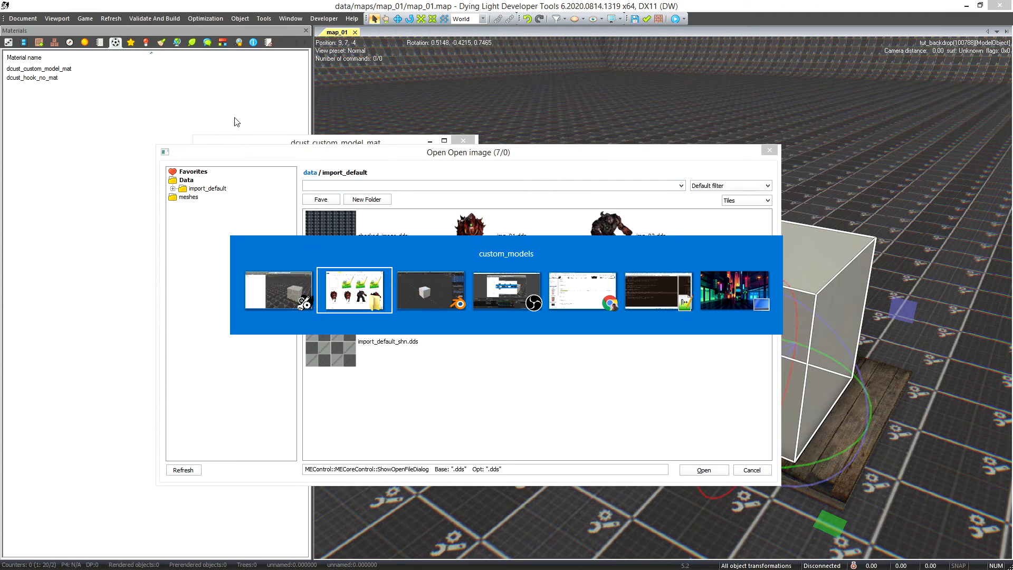
pyautogui.click(874, 377)
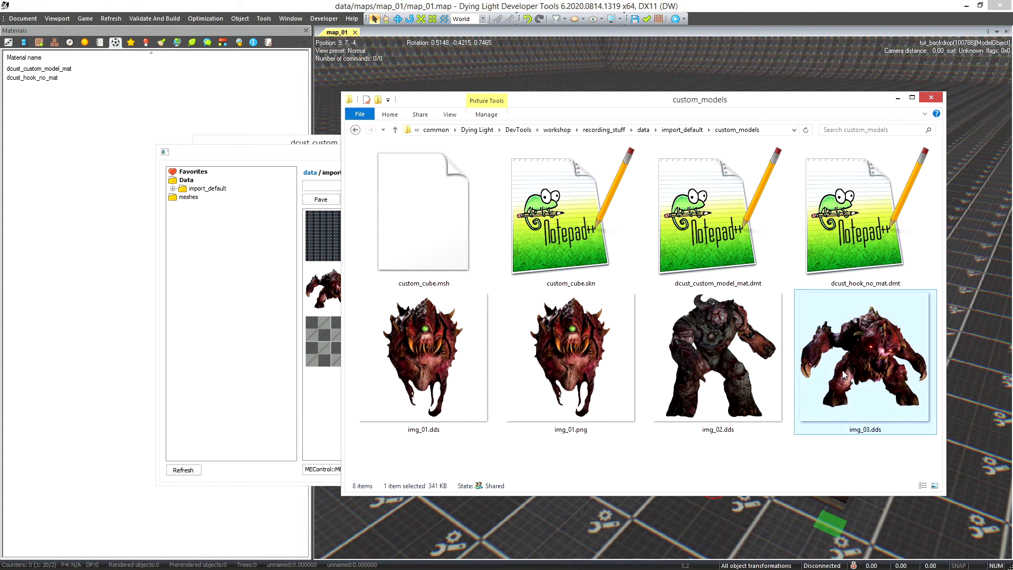
pyautogui.keyDown('shift'); pyautogui.click(482, 375); pyautogui.keyUp('shift')
pyautogui.click(643, 460)
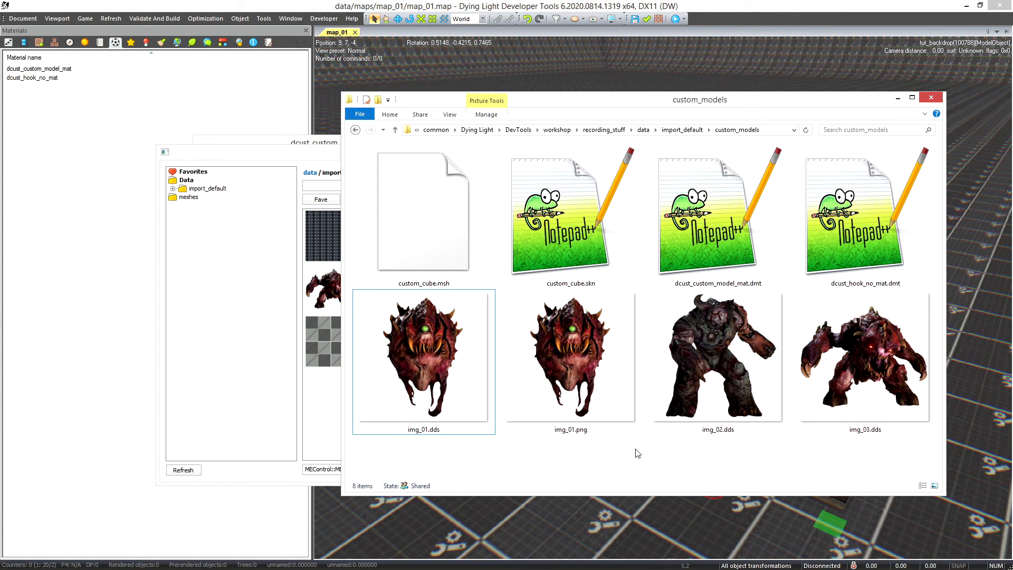
pyautogui.click(534, 393)
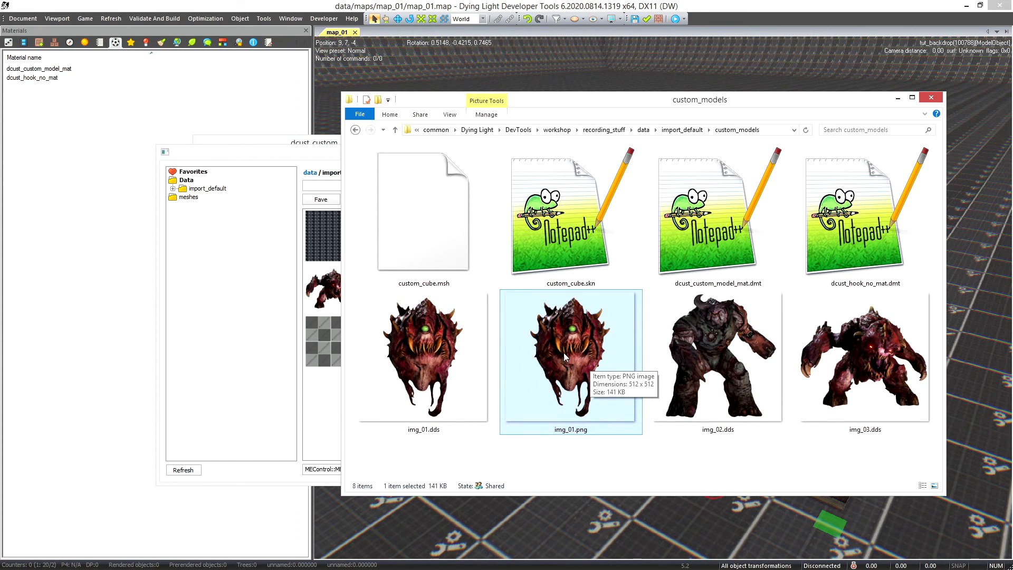
pyautogui.moveTo(704, 374)
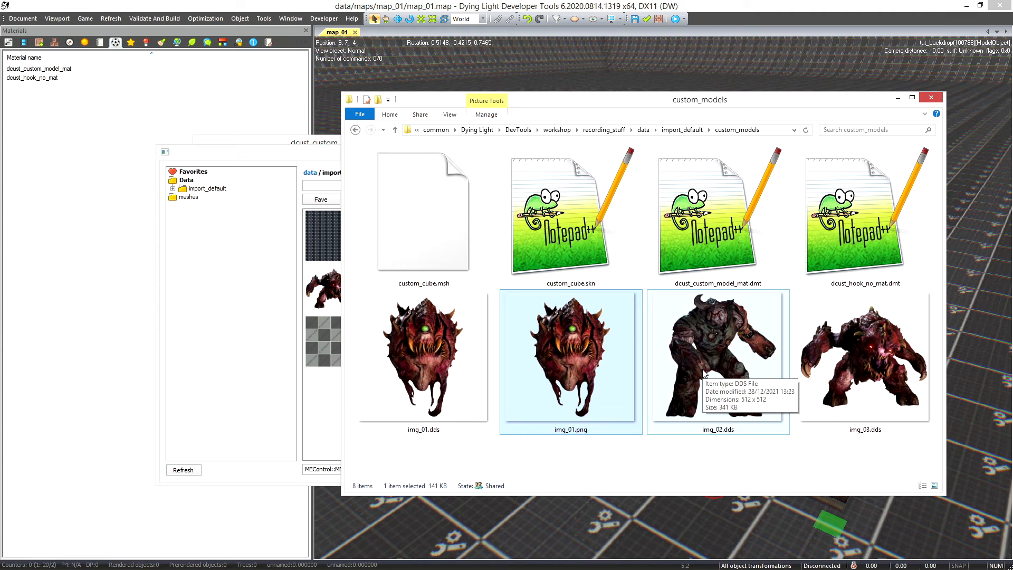
pyautogui.rightClick(698, 379)
pyautogui.click(577, 389)
pyautogui.rightClick(576, 396)
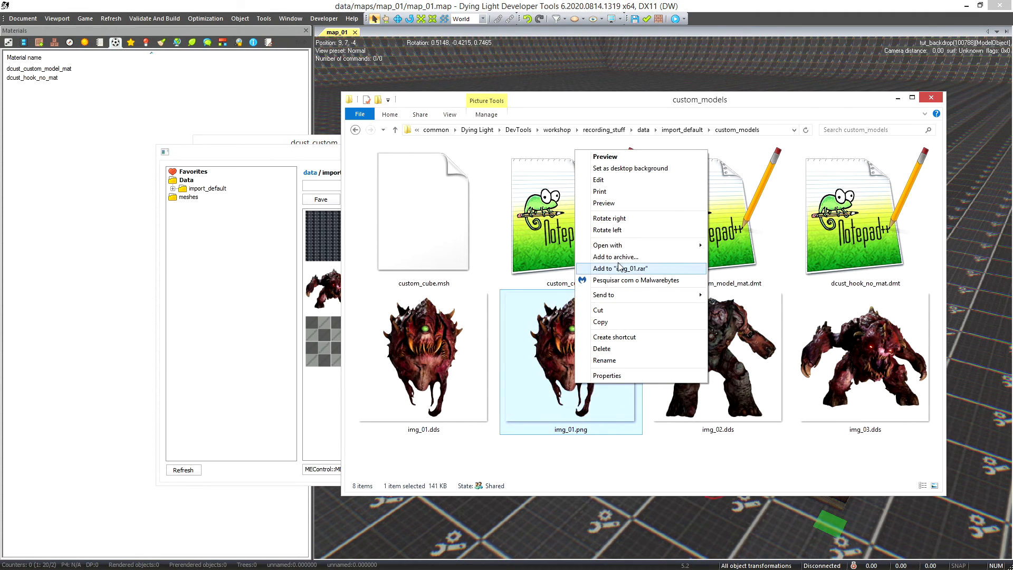
pyautogui.moveTo(620, 251)
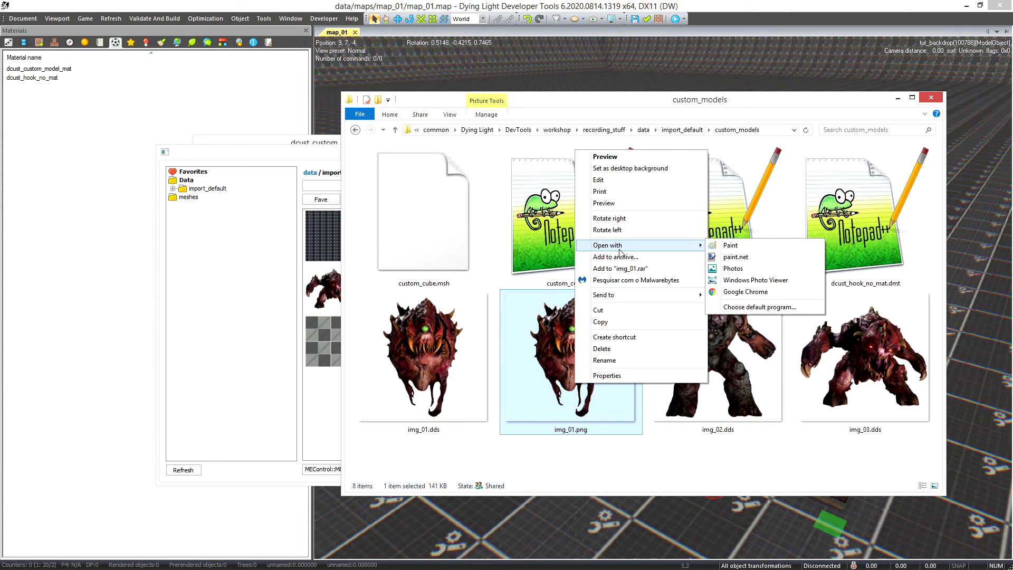
pyautogui.click(738, 258)
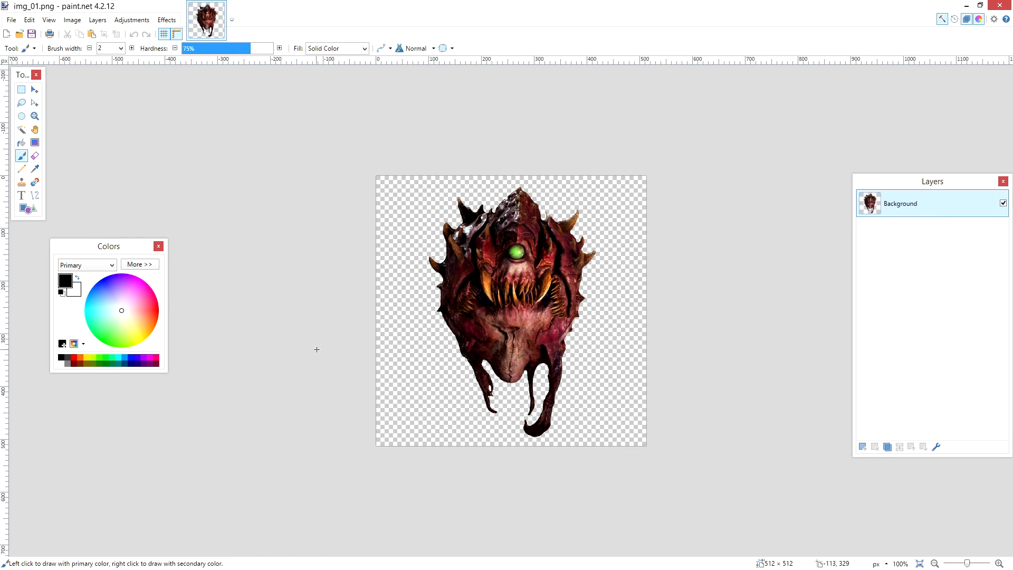
# Save the image in custom_models as img_01.dds in DirectDraw Surface format, replacing the existing file.
pyautogui.click(12, 21)
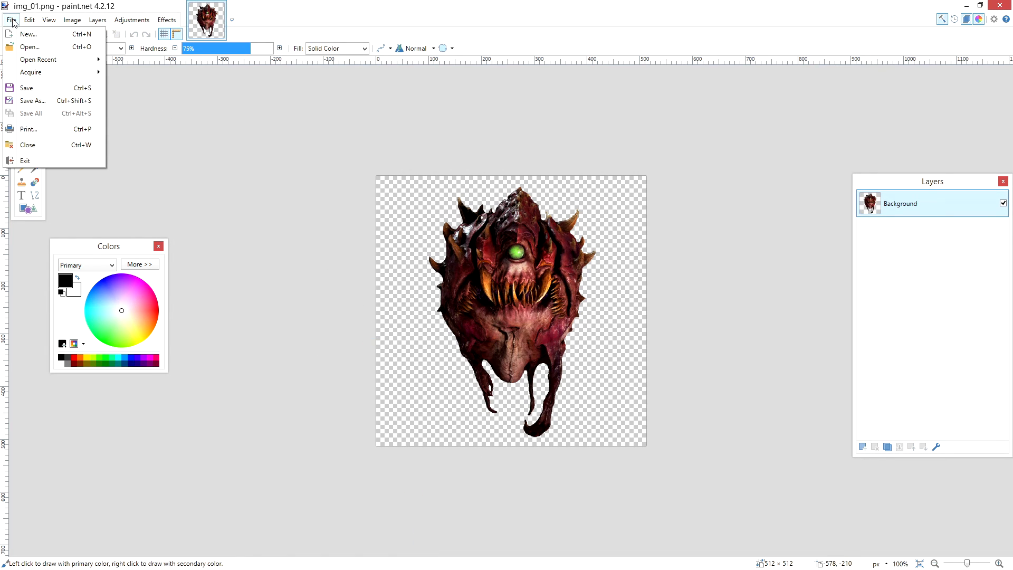
pyautogui.click(36, 103)
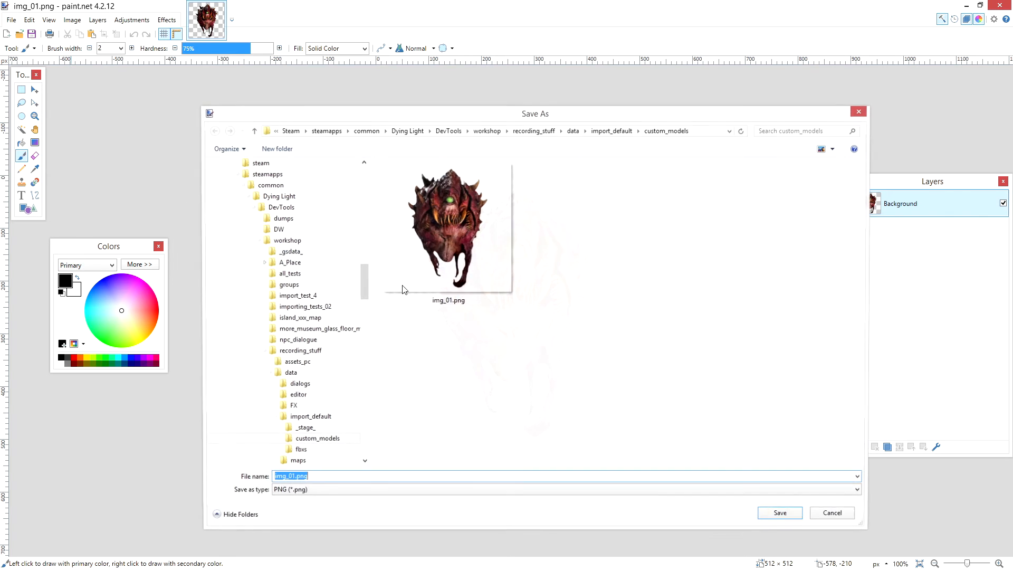
pyautogui.click(311, 493)
pyautogui.click(341, 466)
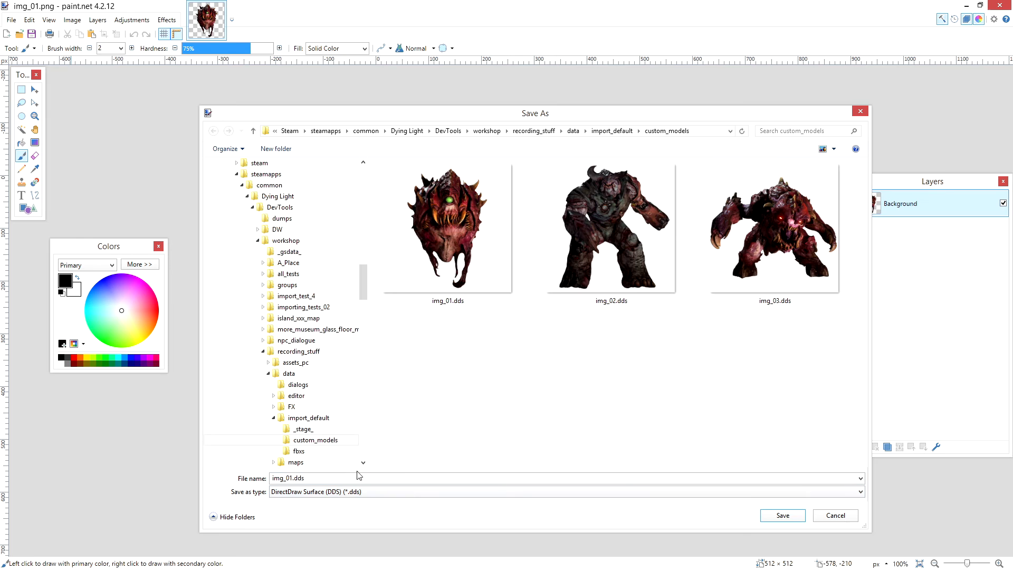
pyautogui.click(783, 515)
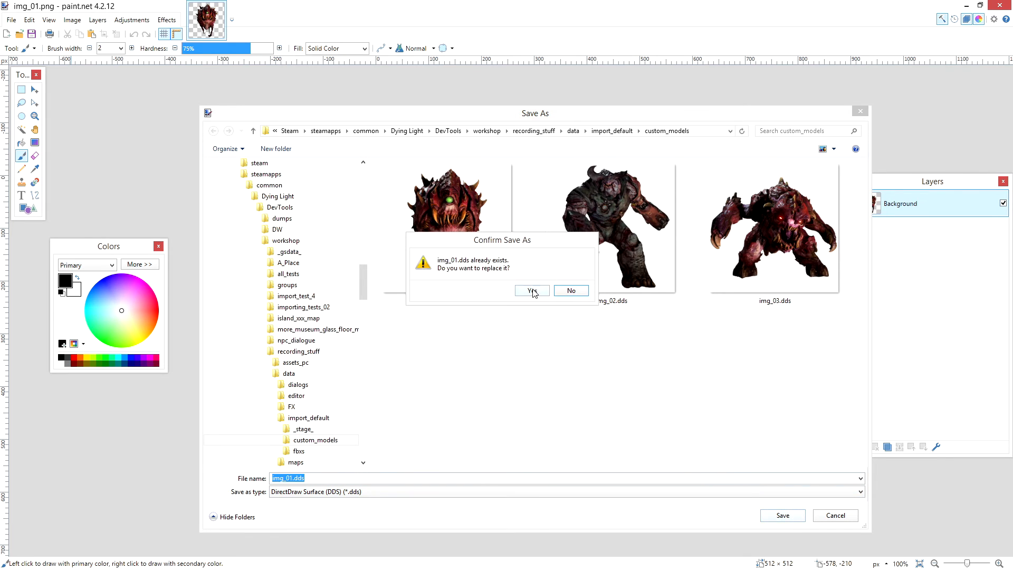
pyautogui.click(533, 292)
# Accept the DDS save configuration with BC3 (Linear, DXT5) and generated mip maps, and close paint.net.
pyautogui.moveTo(383, 119); pyautogui.dragTo(452, 108)
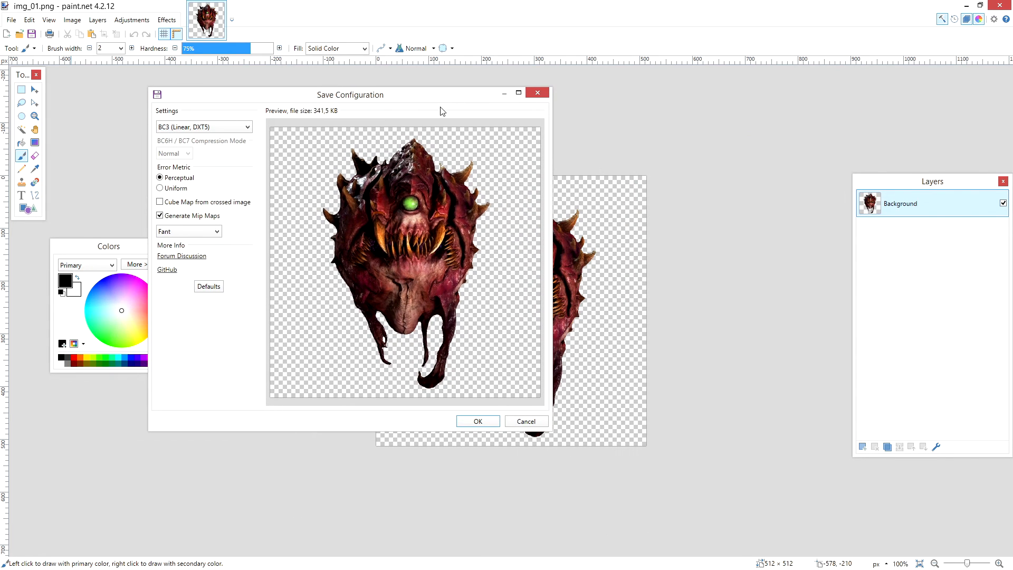
pyautogui.click(200, 127)
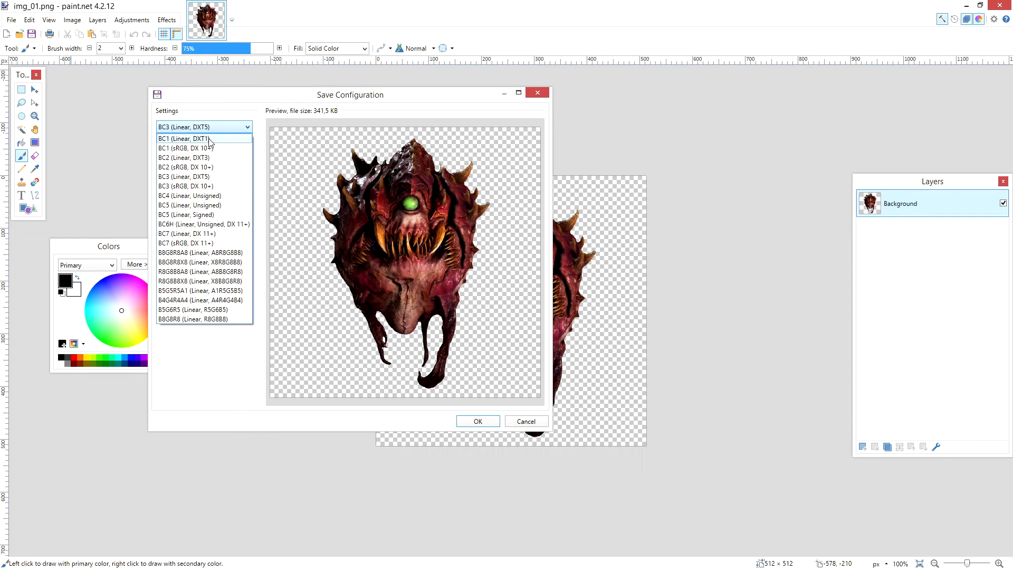
pyautogui.click(215, 103)
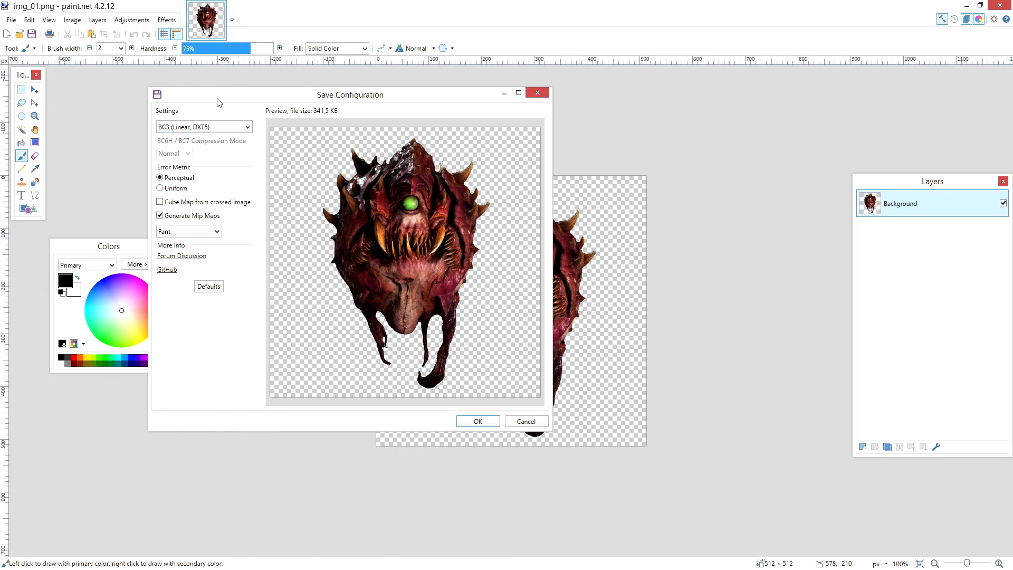
pyautogui.moveTo(216, 101); pyautogui.dragTo(228, 98)
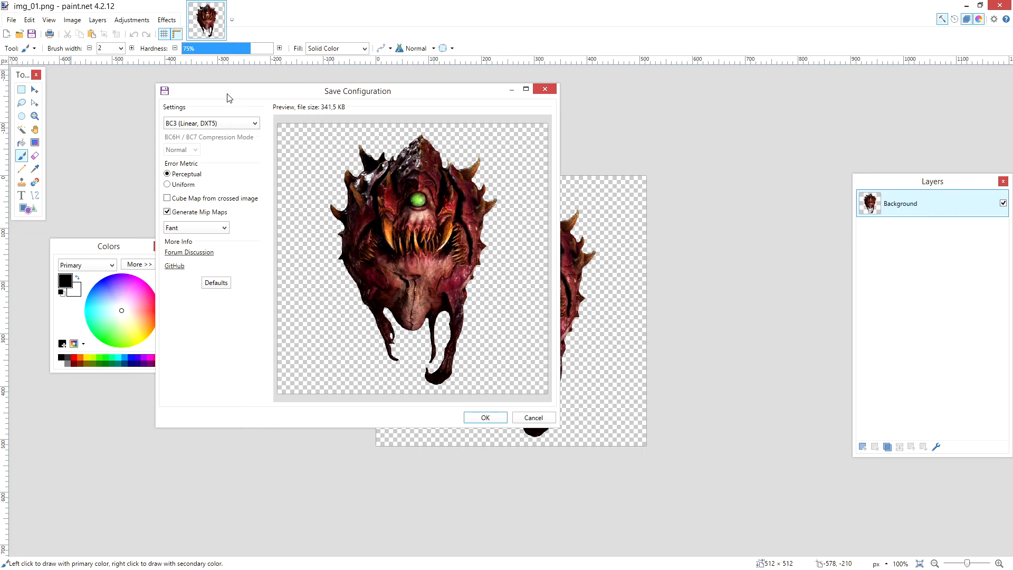
pyautogui.click(485, 418)
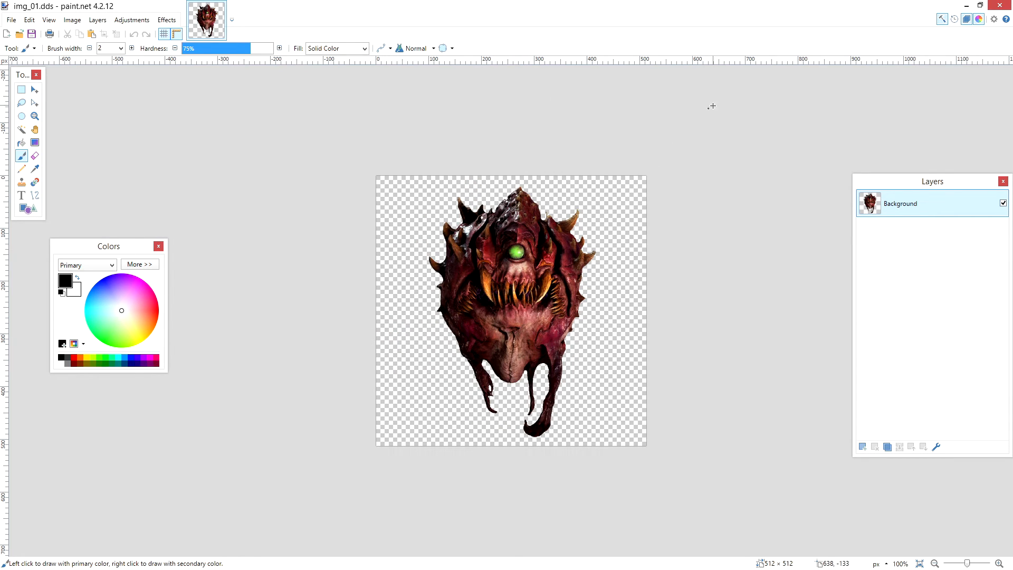
pyautogui.click(997, 6)
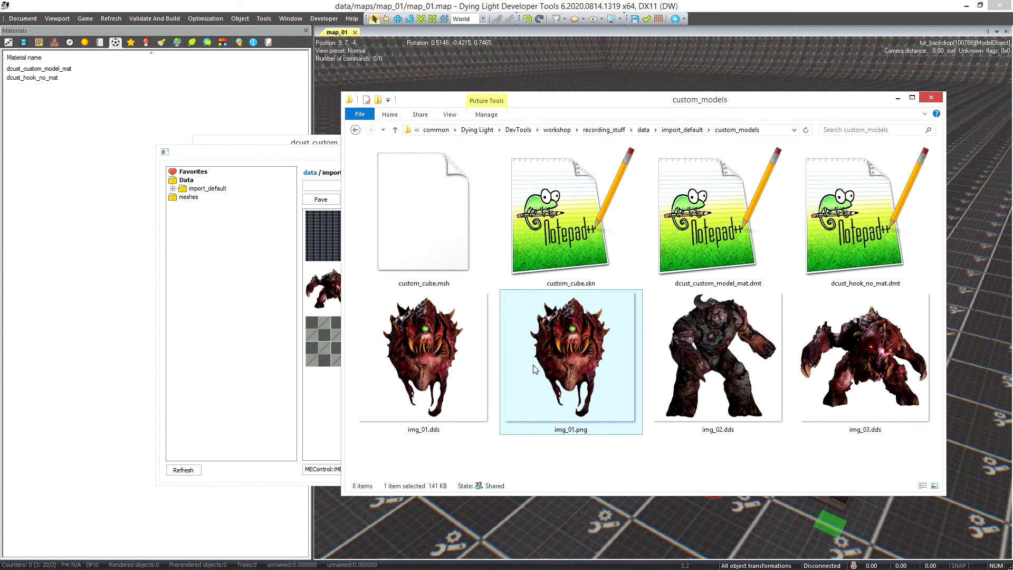
# Delete img_01.png from the custom_models folder, keeping the DDS images.
pyautogui.press('Delete')
pyautogui.moveTo(805, 444); pyautogui.dragTo(443, 367)
pyautogui.click(871, 350)
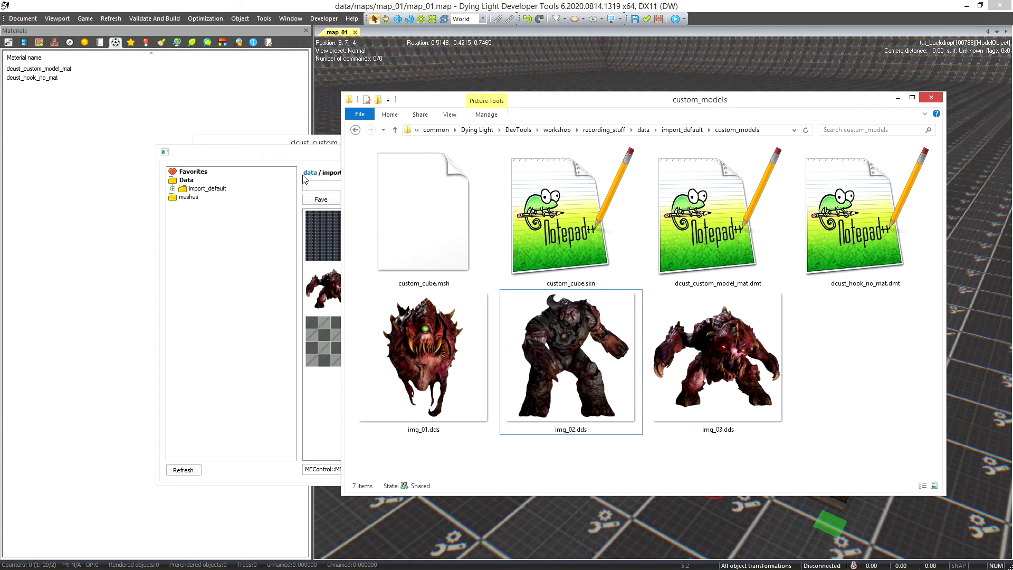
# Return to the dcust_custom_model_mat material, assign img_01.dds as its diffuse texture, and close the material editor.
pyautogui.moveTo(310, 160); pyautogui.dragTo(295, 159)
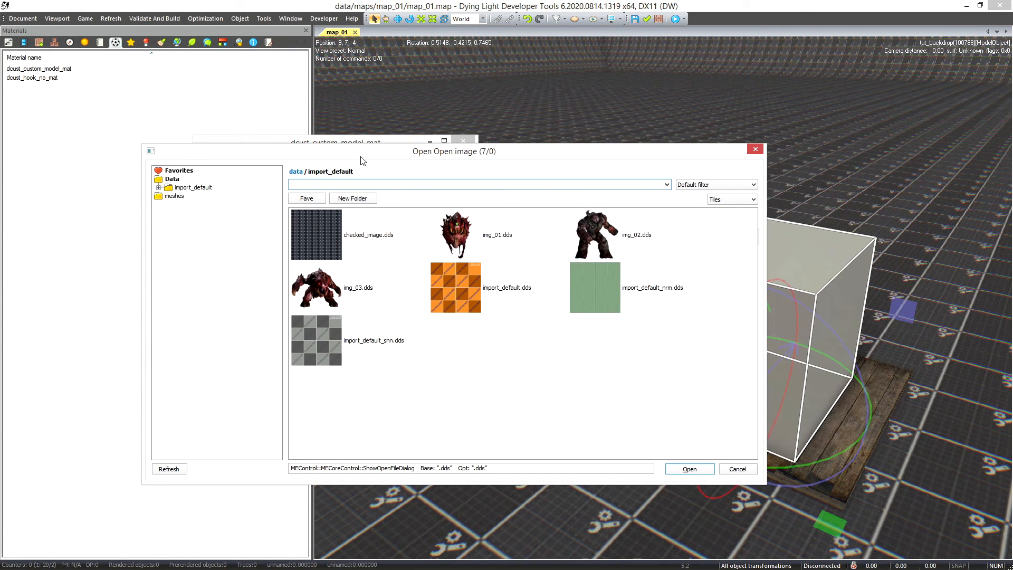
pyautogui.click(755, 148)
pyautogui.click(119, 15)
pyautogui.click(132, 29)
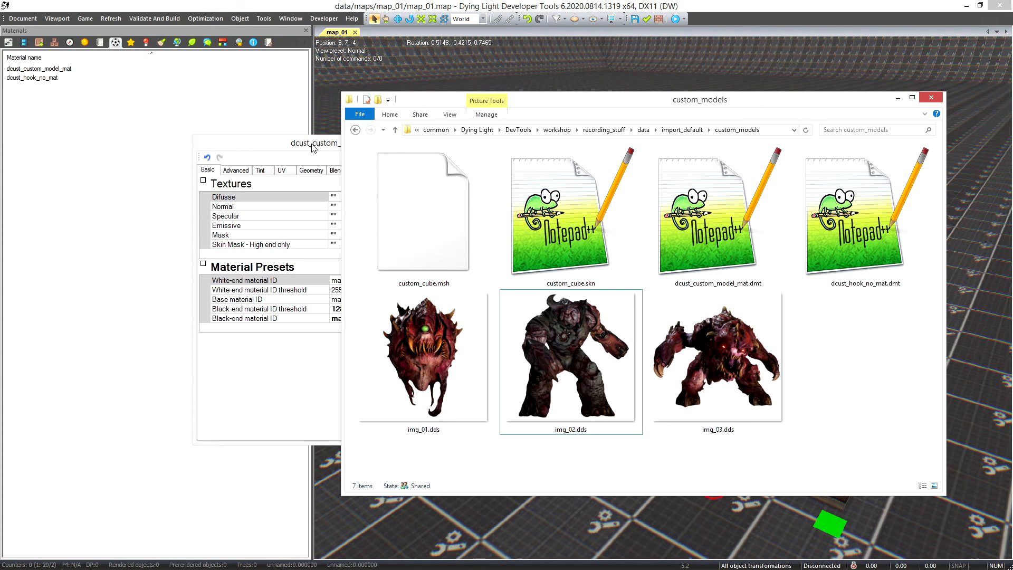
pyautogui.moveTo(311, 144); pyautogui.dragTo(256, 140)
pyautogui.moveTo(320, 138); pyautogui.dragTo(400, 140)
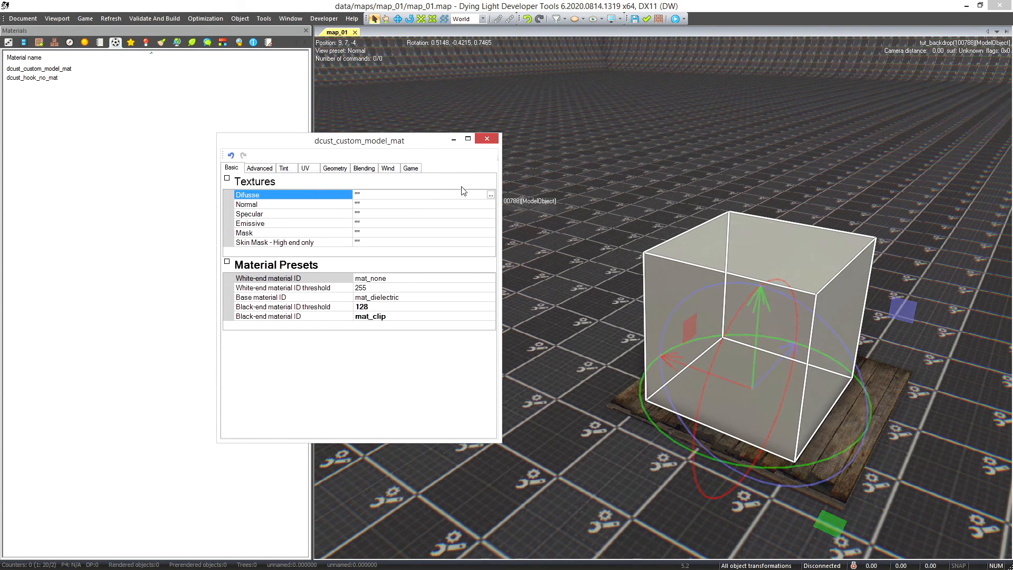
pyautogui.click(492, 195)
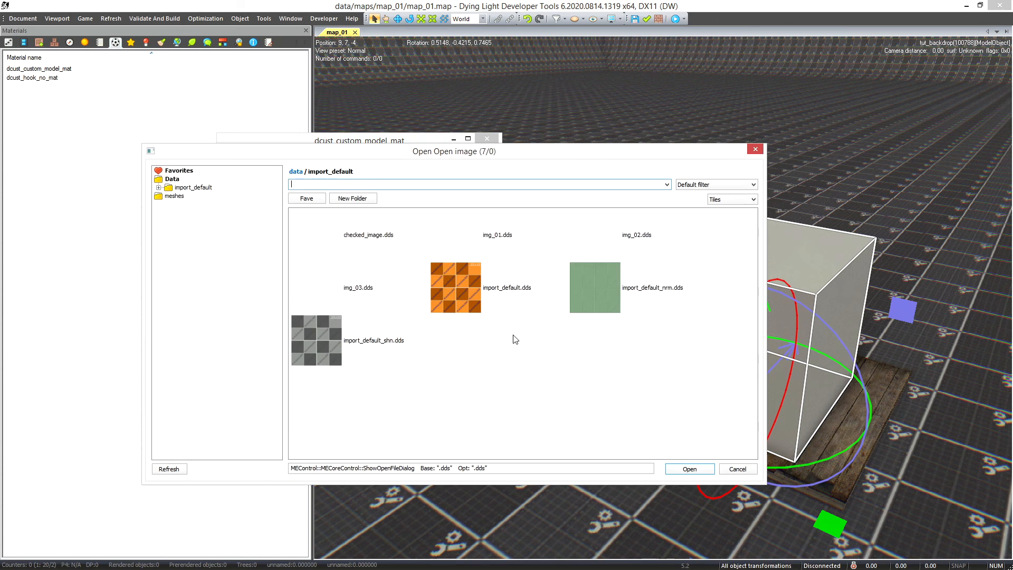
pyautogui.doubleClick(471, 238)
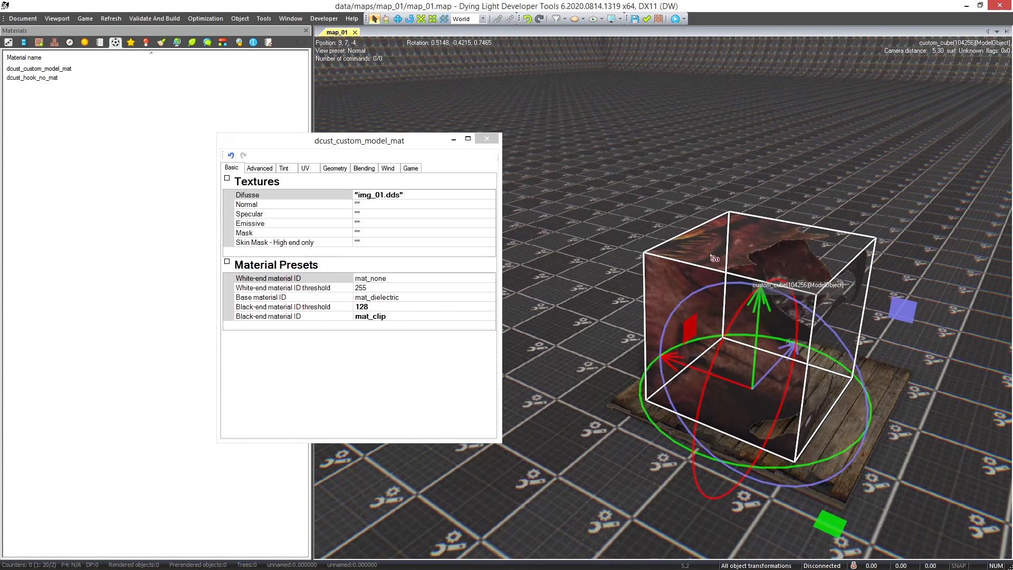
pyautogui.click(485, 139)
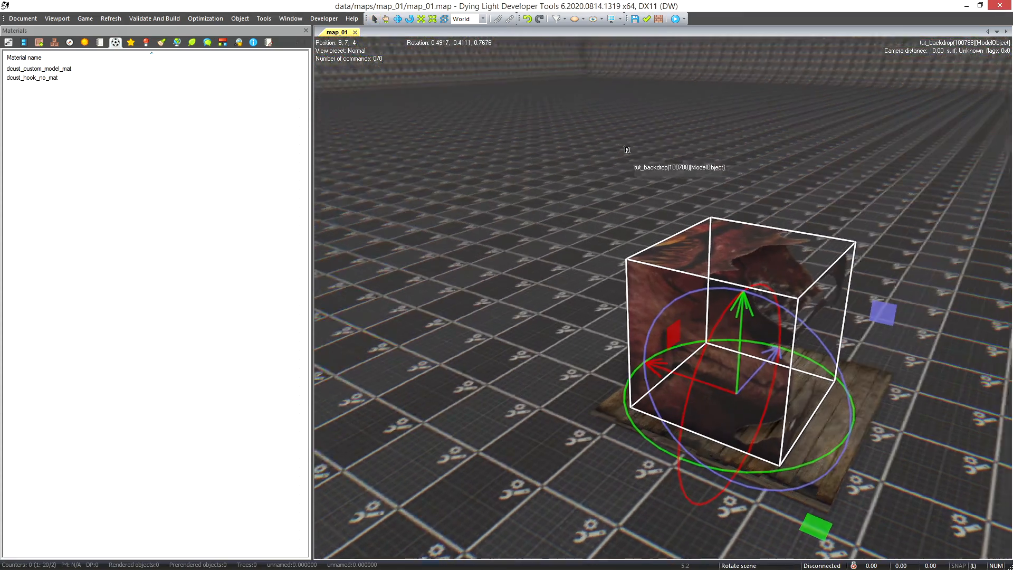
# Raise the textured cube above the wooden platform and examine the image on its faces from several sides.
pyautogui.moveTo(740, 280); pyautogui.dragTo(739, 308, button='right')
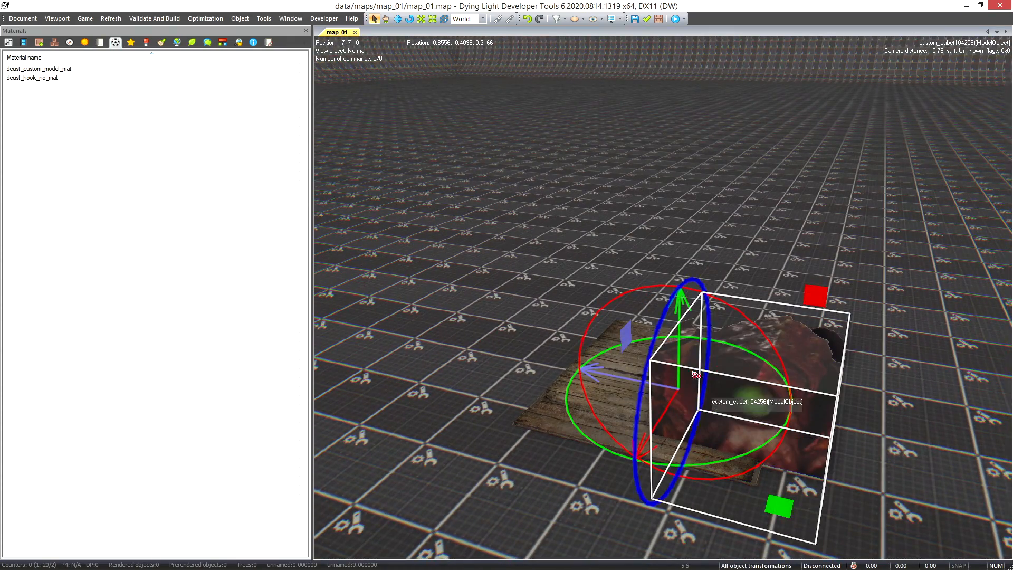
pyautogui.moveTo(681, 306); pyautogui.dragTo(683, 87)
pyautogui.moveTo(712, 233); pyautogui.dragTo(794, 303, button='right')
pyautogui.press('w')
pyautogui.click(805, 310)
pyautogui.moveTo(880, 297); pyautogui.dragTo(846, 304, button='right')
pyautogui.press('s')
pyautogui.moveTo(778, 248); pyautogui.dragTo(771, 262, button='middle')
pyautogui.moveTo(771, 262)
pyautogui.mouseDown(button='right')
pyautogui.moveTo(685, 310)
pyautogui.moveTo(767, 273)
pyautogui.mouseUp(button='right')
pyautogui.press('w')
pyautogui.click(648, 366)
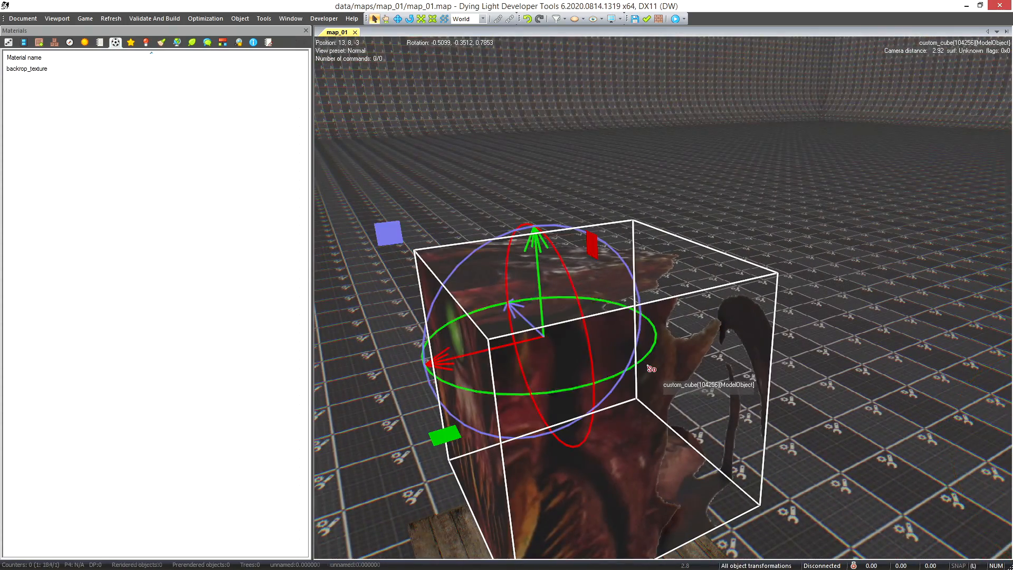
pyautogui.moveTo(667, 345); pyautogui.dragTo(677, 377, button='right')
pyautogui.press('a')
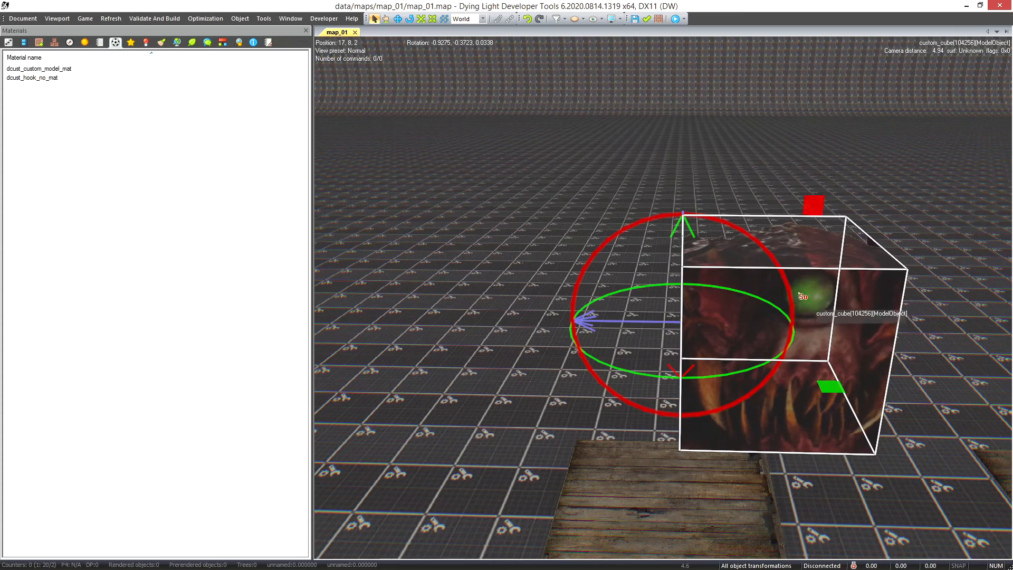
pyautogui.moveTo(681, 215); pyautogui.dragTo(637, 220)
pyautogui.moveTo(672, 238); pyautogui.dragTo(648, 328, button='right')
pyautogui.press('d')
pyautogui.press('s')
pyautogui.press('w')
pyautogui.press('a')
pyautogui.moveTo(755, 328); pyautogui.dragTo(758, 291)
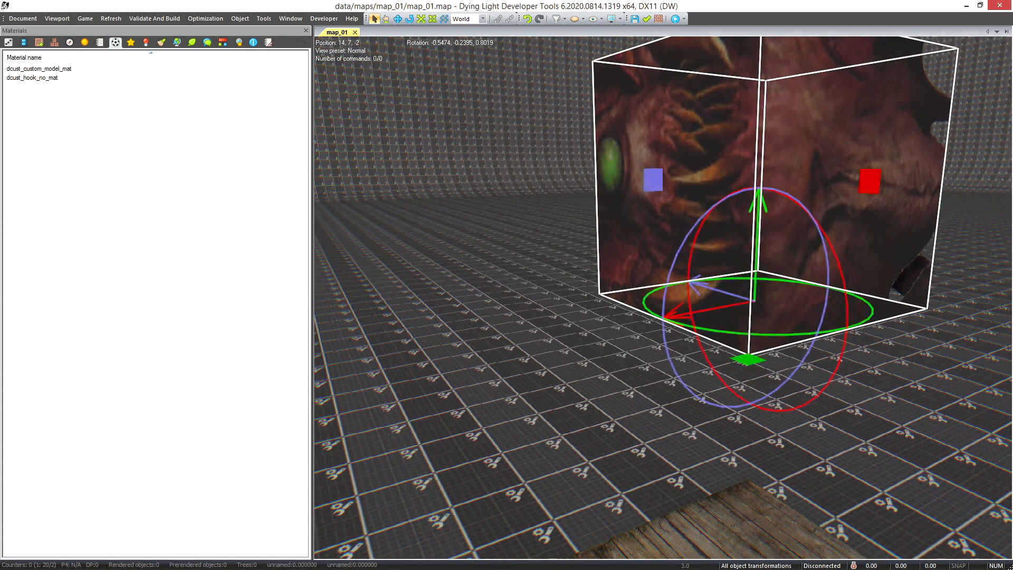
# Switch to Blender and examine the faces of the Cube model from several sides.
pyautogui.hotkey('alt', 'Tab')
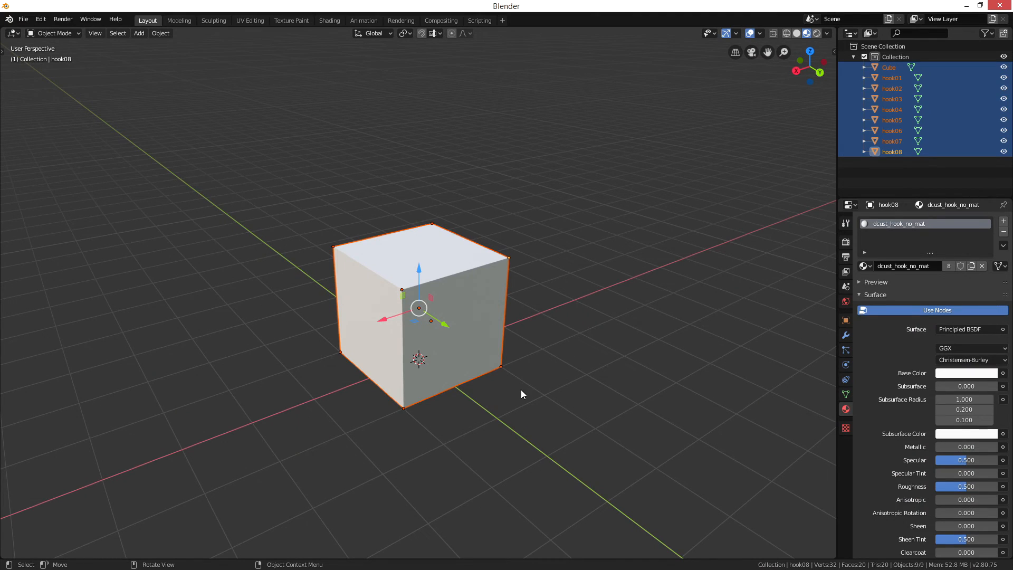
pyautogui.click(517, 373)
pyautogui.moveTo(517, 372); pyautogui.dragTo(400, 340, button='middle')
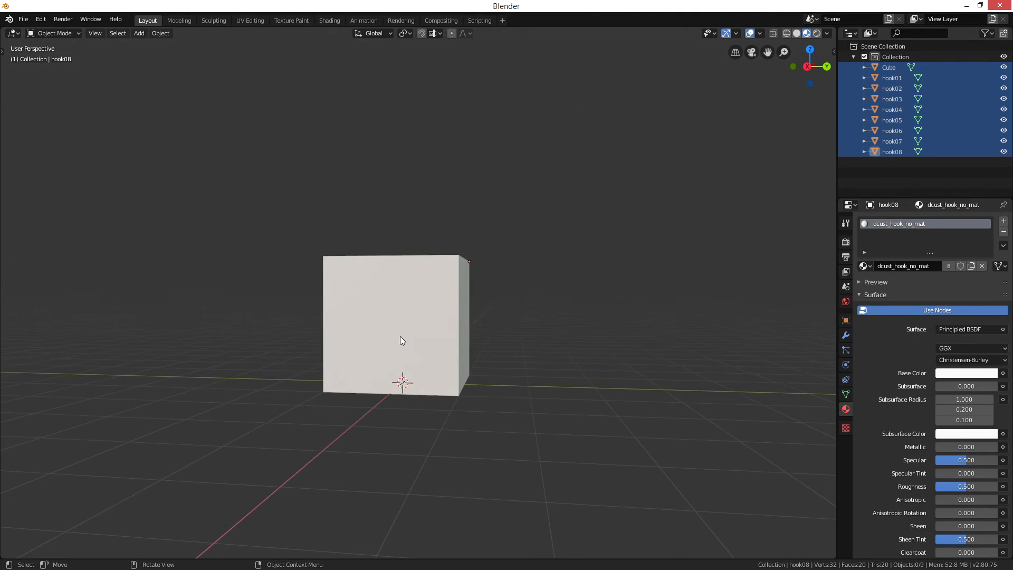
pyautogui.click(400, 341)
pyautogui.moveTo(492, 378); pyautogui.dragTo(608, 384, button='middle')
pyautogui.press('Tab')
pyautogui.keyDown('shift'); pyautogui.moveTo(529, 404); pyautogui.dragTo(590, 388, button='middle'); pyautogui.keyUp('shift')
pyautogui.press('Tab')
pyautogui.scroll(4, 514, 401)
pyautogui.scroll(-1, 559, 421)
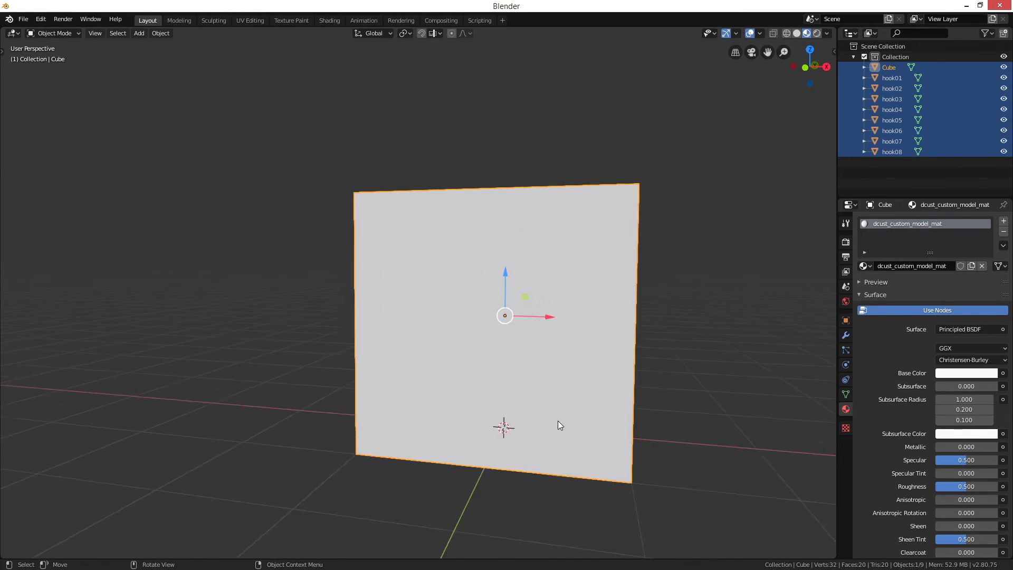
pyautogui.scroll(-2, 560, 425)
pyautogui.moveTo(563, 427); pyautogui.dragTo(564, 399, button='middle')
pyautogui.scroll(5, 486, 402)
pyautogui.scroll(-1, 486, 402)
pyautogui.moveTo(486, 402); pyautogui.dragTo(420, 322, button='middle')
pyautogui.press('Tab')
pyautogui.press('Tab')
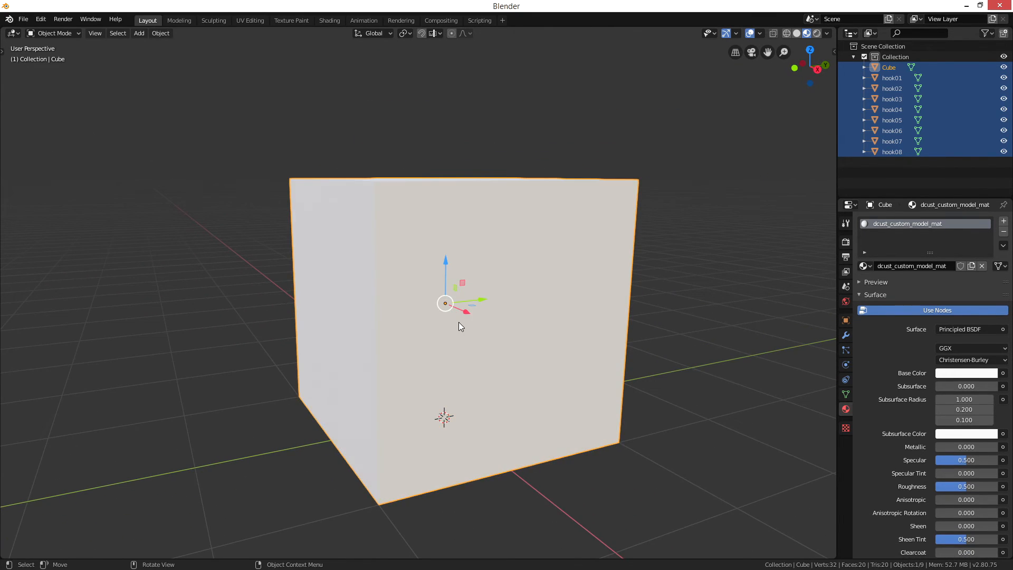
# Select Cube, hook01 and hook02 in turn to compare their locations and assigned materials.
pyautogui.click(888, 66)
pyautogui.click(890, 78)
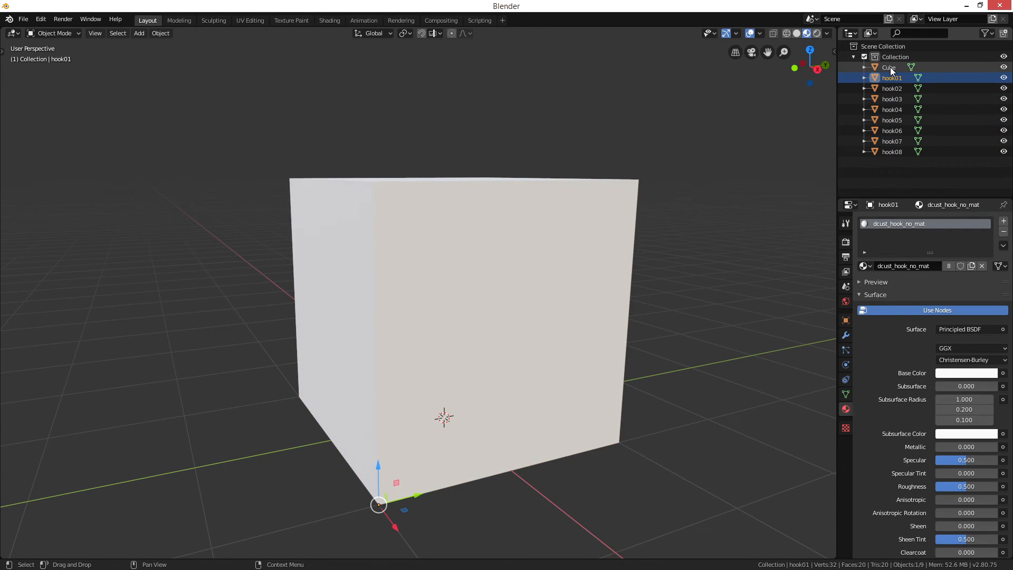
pyautogui.click(889, 67)
pyautogui.moveTo(632, 258); pyautogui.dragTo(678, 255, button='middle')
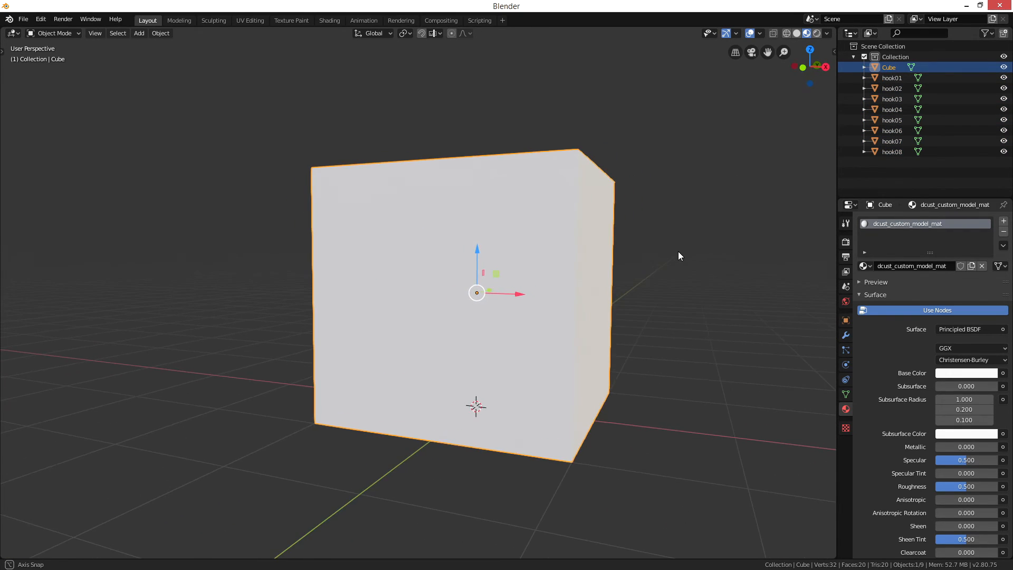
pyautogui.click(889, 86)
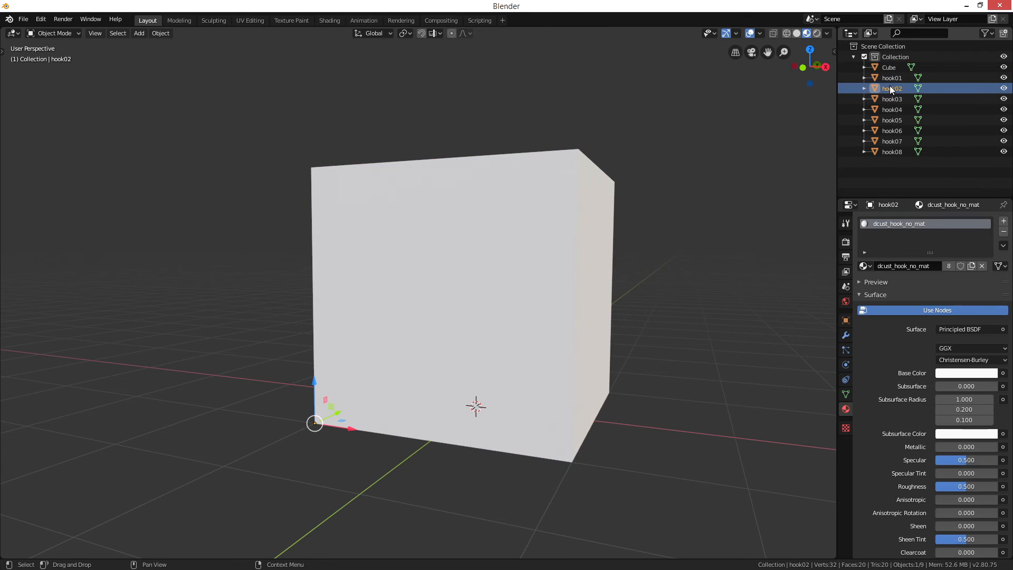
pyautogui.moveTo(543, 295); pyautogui.dragTo(452, 343, button='middle')
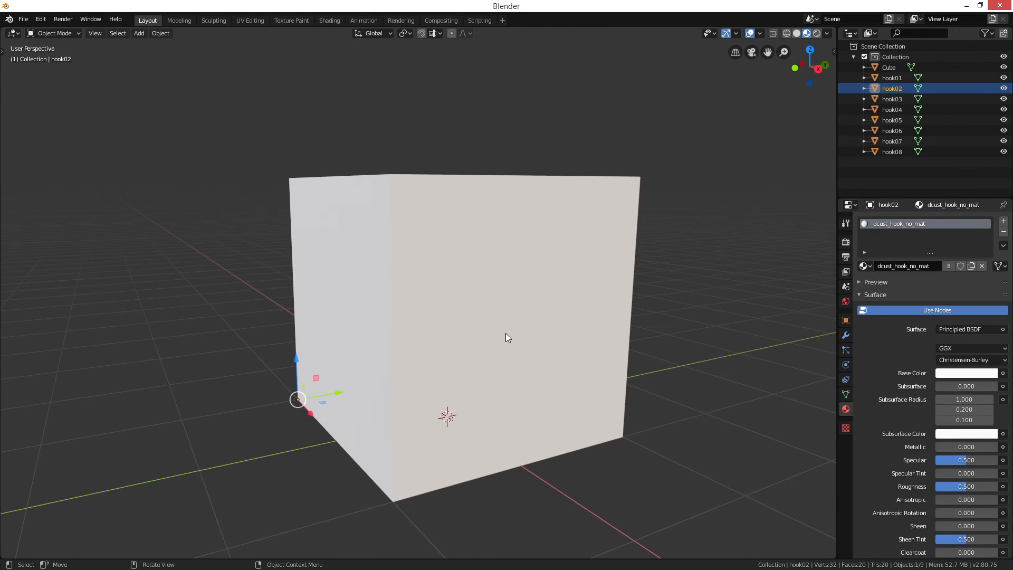
pyautogui.moveTo(411, 404); pyautogui.dragTo(528, 391, button='middle')
pyautogui.click(889, 67)
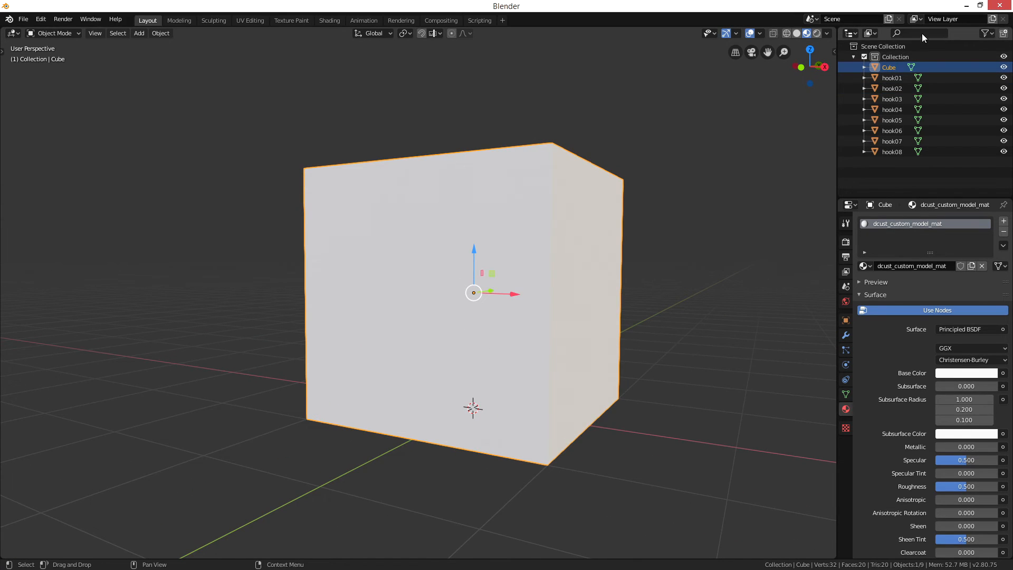
# Return to Dying Light Developer Tools and drop the raised textured cube onto the wooden platform.
pyautogui.click(967, 5)
pyautogui.moveTo(654, 245); pyautogui.dragTo(626, 305, button='middle')
pyautogui.moveTo(626, 306); pyautogui.dragTo(466, 311, button='right')
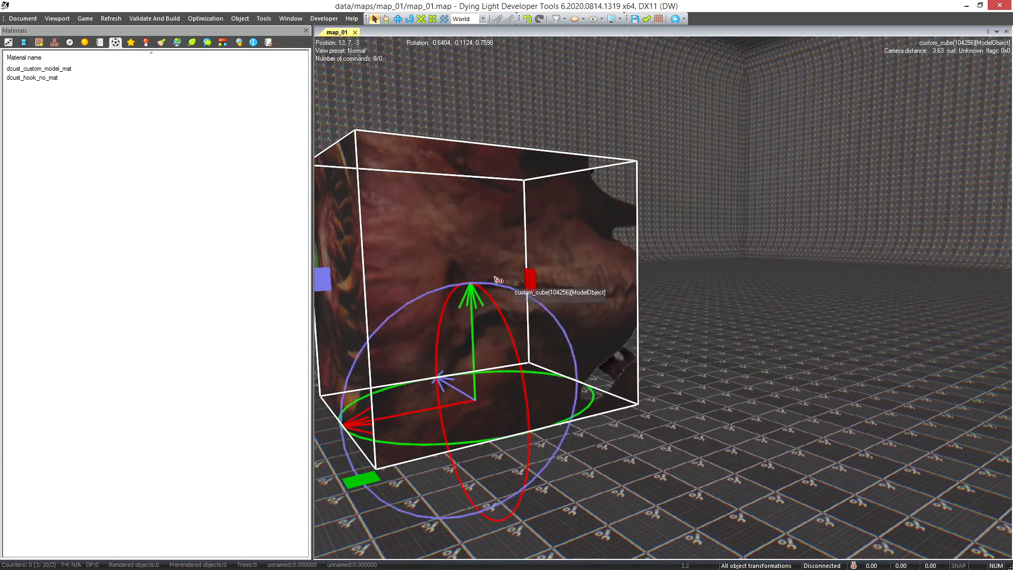
pyautogui.moveTo(737, 394); pyautogui.dragTo(728, 348, button='middle')
pyautogui.scroll(-5, 750, 378)
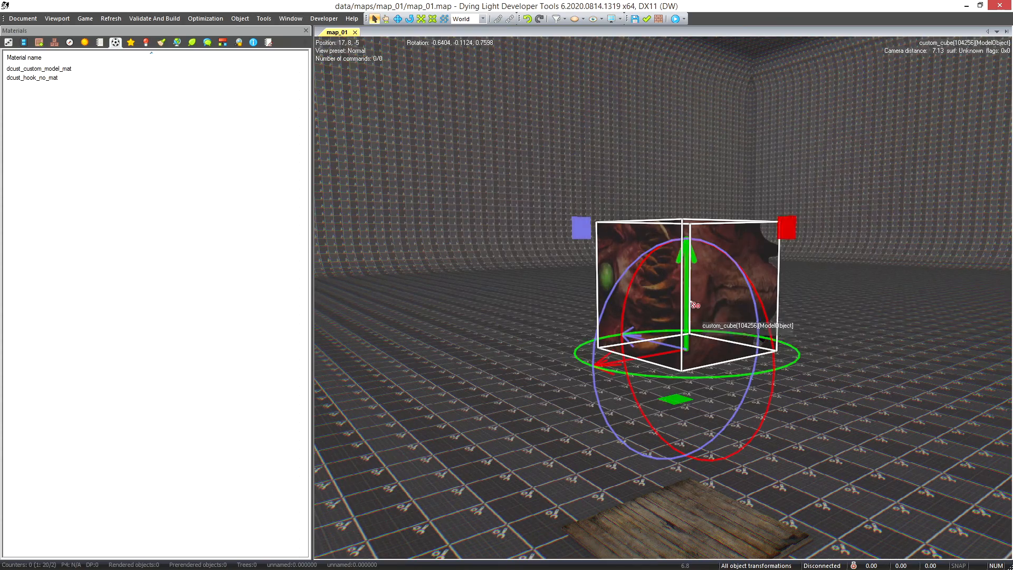
pyautogui.moveTo(756, 402); pyautogui.dragTo(781, 409, button='right')
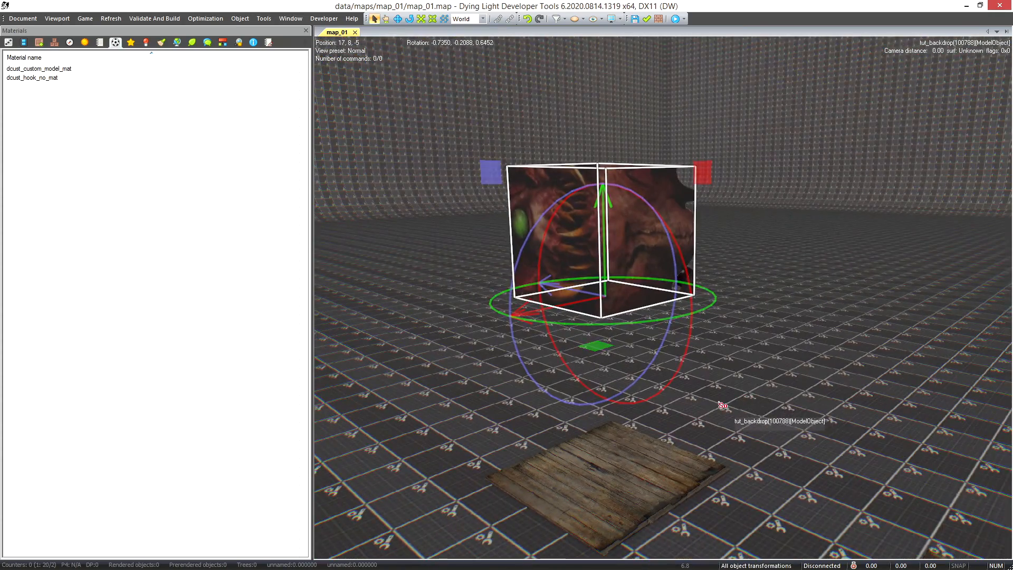
pyautogui.moveTo(781, 405); pyautogui.dragTo(736, 400, button='middle')
pyautogui.press('End')
pyautogui.moveTo(658, 393); pyautogui.dragTo(635, 391, button='middle')
pyautogui.moveTo(697, 421); pyautogui.dragTo(686, 418, button='right')
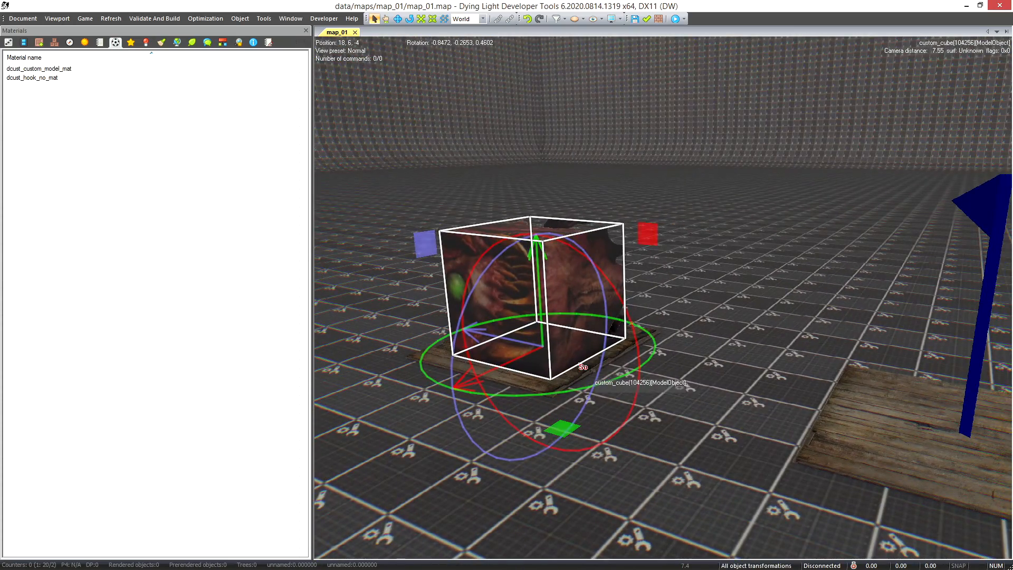
pyautogui.moveTo(458, 381); pyautogui.dragTo(720, 368, button='middle')
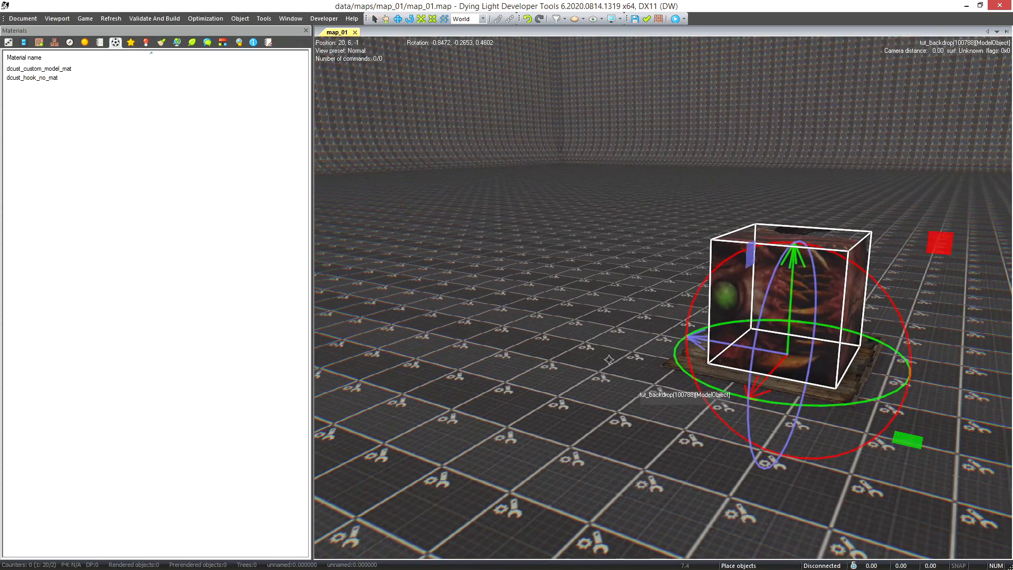
pyautogui.moveTo(705, 346); pyautogui.dragTo(544, 320)
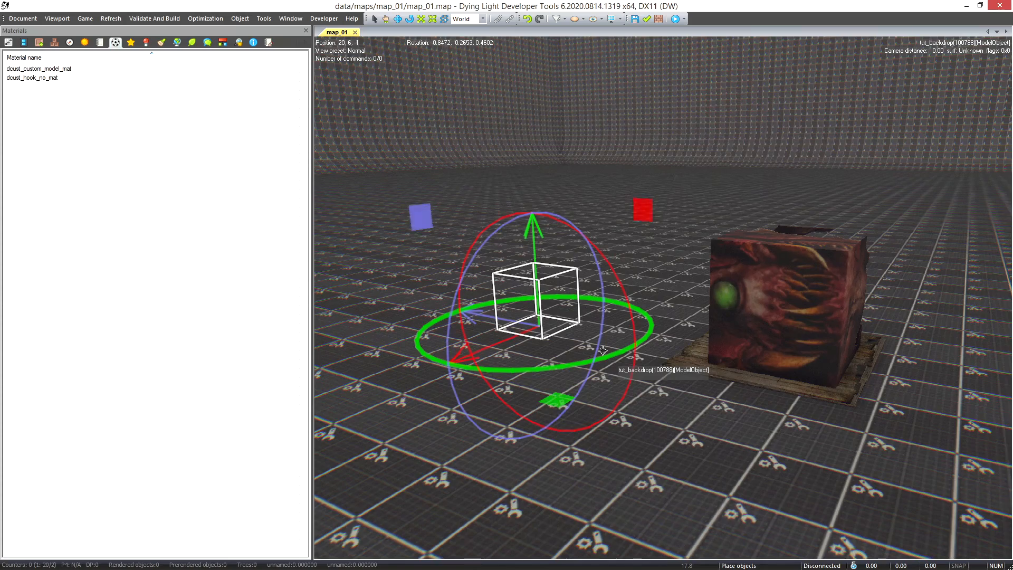
pyautogui.press('Escape')
# Examine the textured cube on its platform from the opposite side of the map.
pyautogui.moveTo(607, 352); pyautogui.dragTo(868, 368, button='right')
pyautogui.moveTo(464, 317); pyautogui.dragTo(695, 310, button='middle')
pyautogui.moveTo(556, 368); pyautogui.dragTo(579, 393, button='right')
pyautogui.click(579, 400)
pyautogui.moveTo(488, 398); pyautogui.dragTo(577, 394, button='middle')
pyautogui.scroll(-3, 580, 397)
pyautogui.moveTo(663, 382); pyautogui.dragTo(644, 405, button='right')
pyautogui.scroll(3, 644, 405)
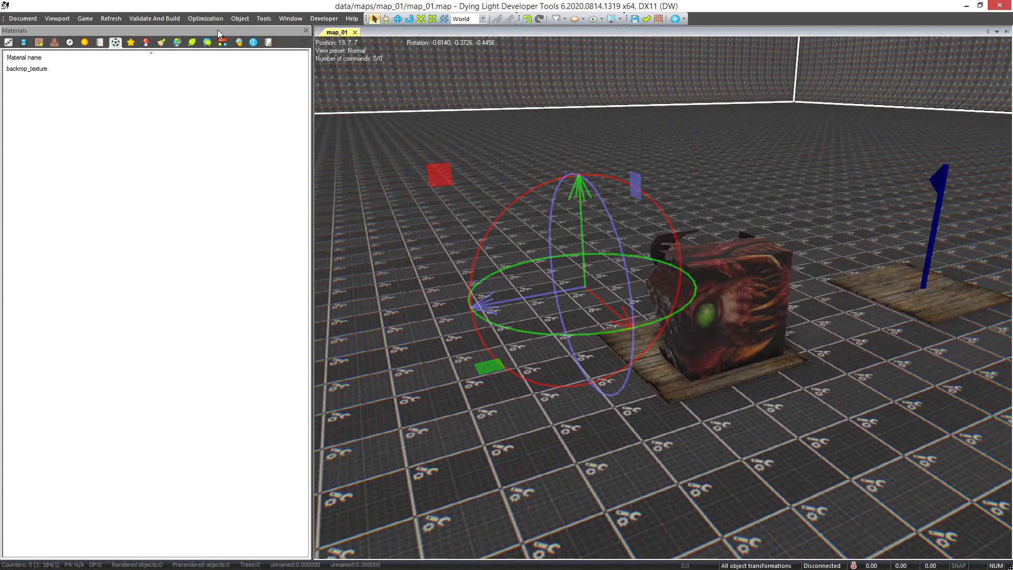
pyautogui.click(290, 20)
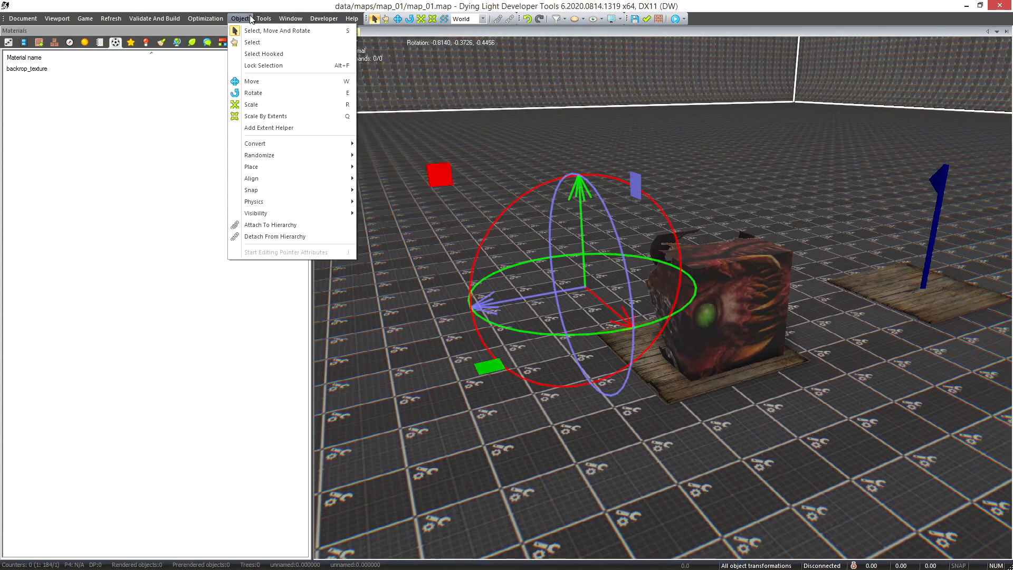
pyautogui.moveTo(262, 20)
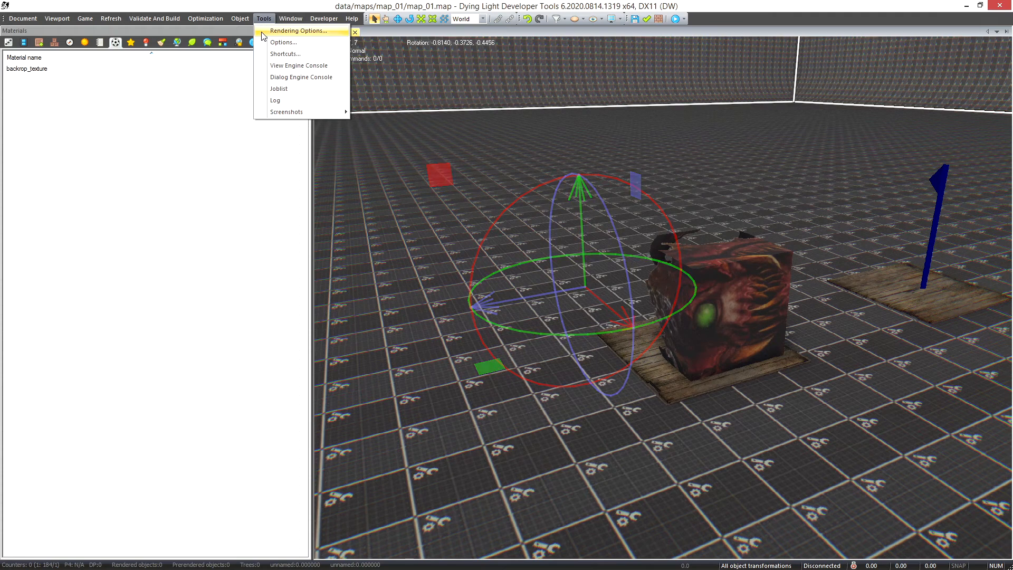
pyautogui.click(565, 19)
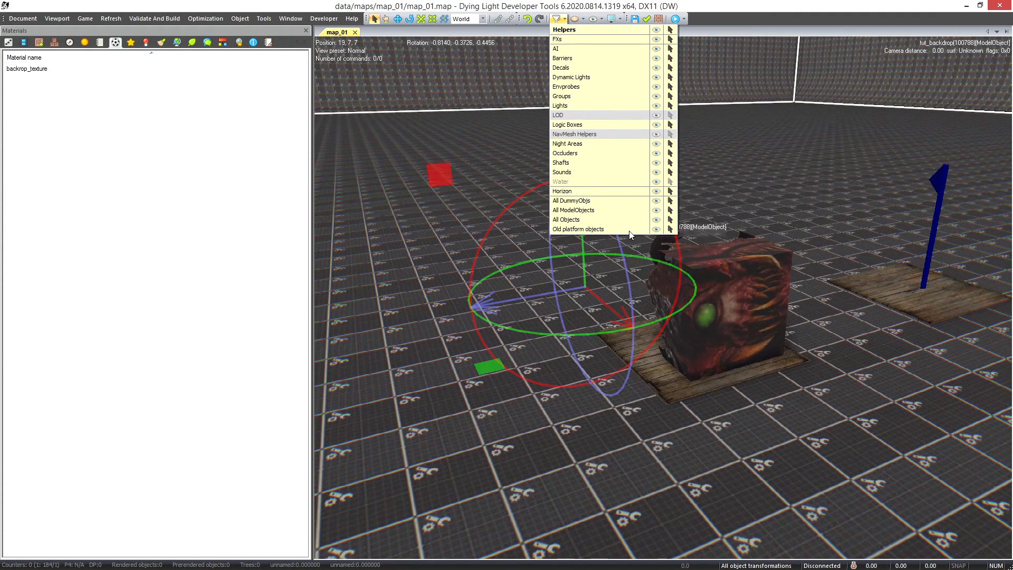
pyautogui.click(466, 198)
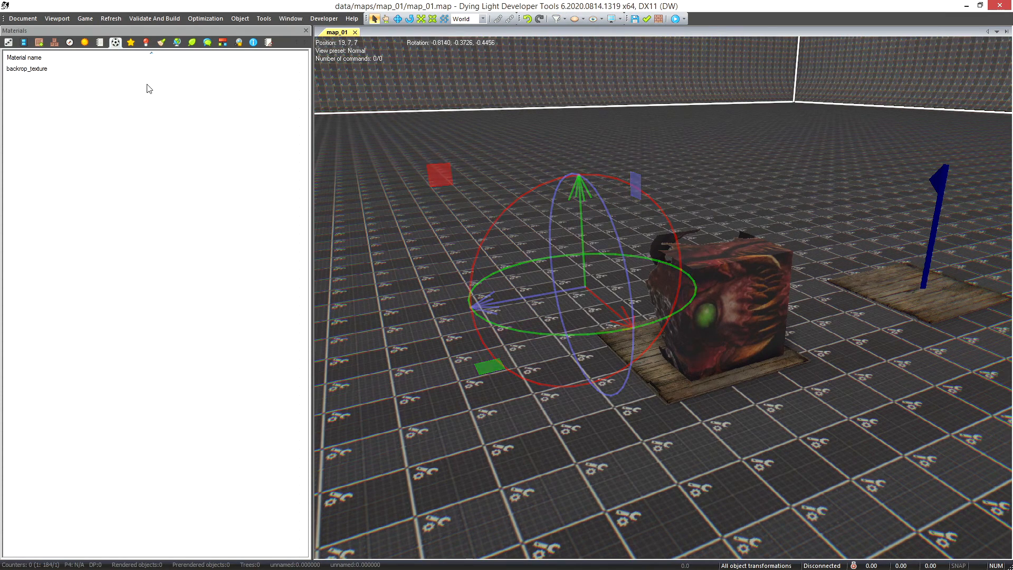
# Show the object flags in the attributes and select the custom cube to check its Snap with hooks setting.
pyautogui.click(9, 43)
pyautogui.click(8, 174)
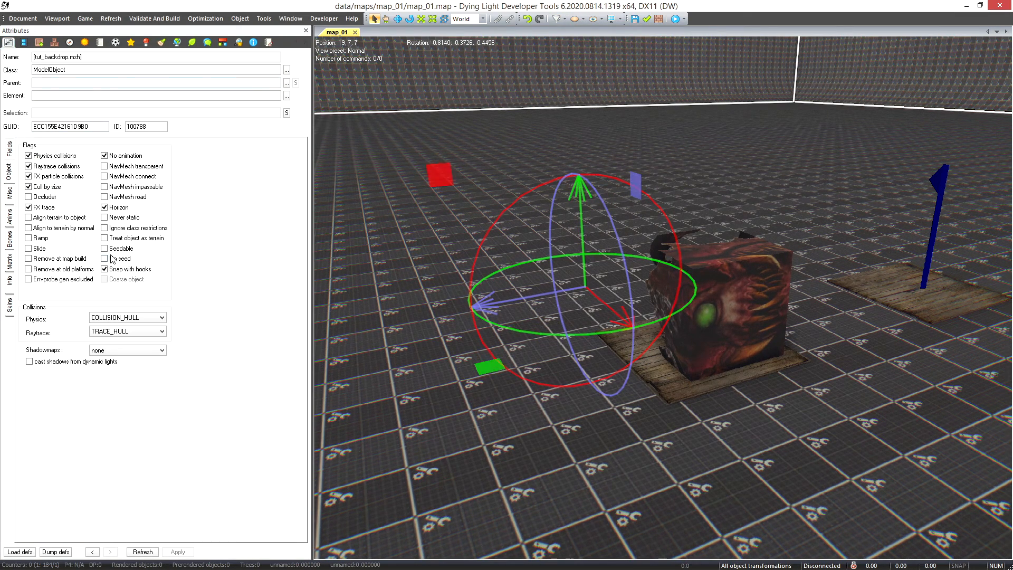
pyautogui.click(740, 316)
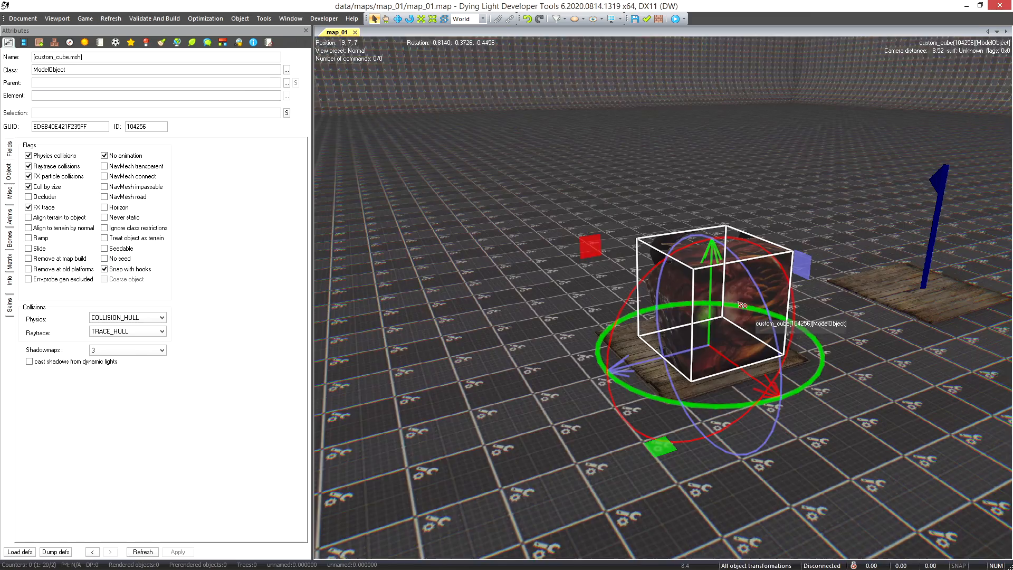
# Place six copies of the custom cube on the floor around the original, and end object placement.
pyautogui.moveTo(739, 304); pyautogui.dragTo(731, 300, button='right')
pyautogui.click(575, 314)
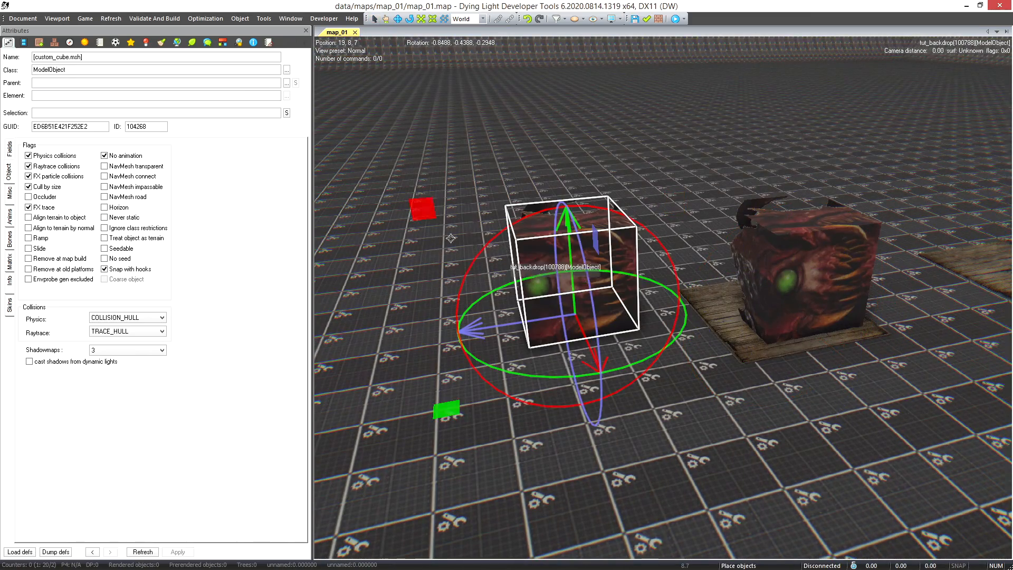
pyautogui.click(401, 264)
pyautogui.click(655, 160)
pyautogui.click(686, 343)
pyautogui.moveTo(564, 238); pyautogui.dragTo(527, 254, button='right')
pyautogui.click(459, 327)
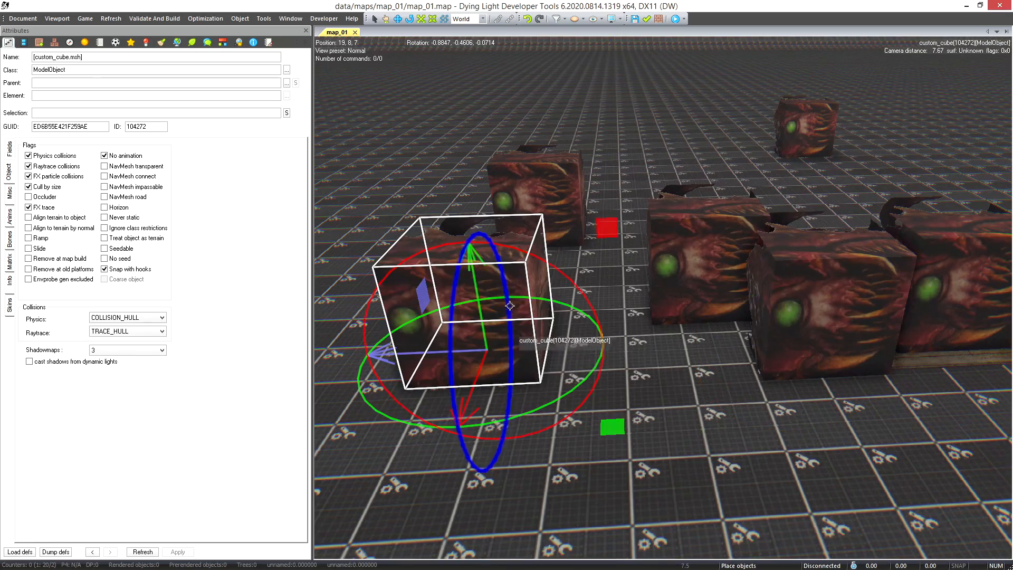
pyautogui.click(651, 143)
pyautogui.press('Escape')
pyautogui.scroll(-5, 794, 238)
pyautogui.moveTo(855, 238); pyautogui.dragTo(585, 262, button='right')
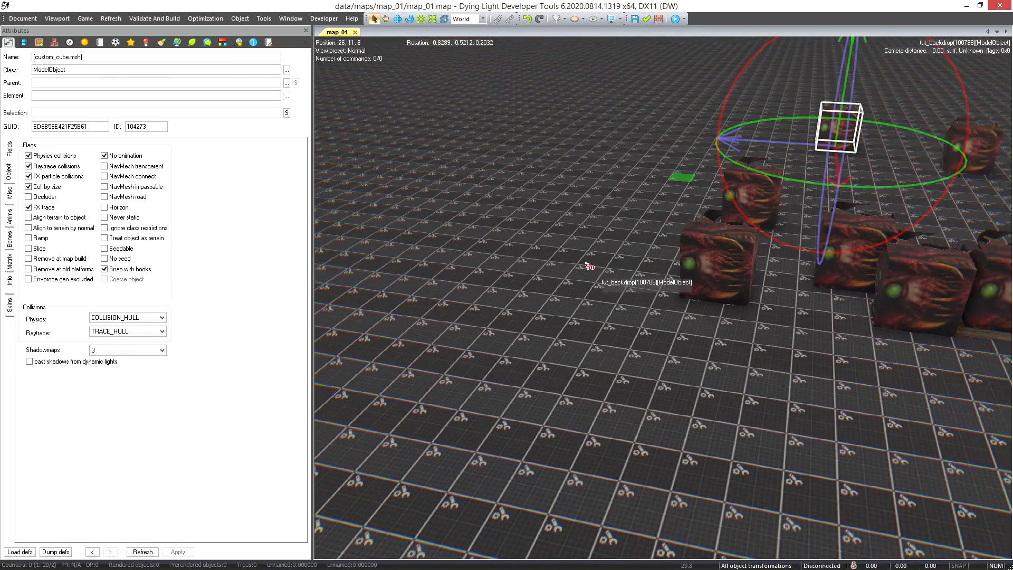
# Place three more copies of the custom cube on the open floor in front of the existing group.
pyautogui.click(580, 256)
pyautogui.click(459, 343)
pyautogui.click(752, 396)
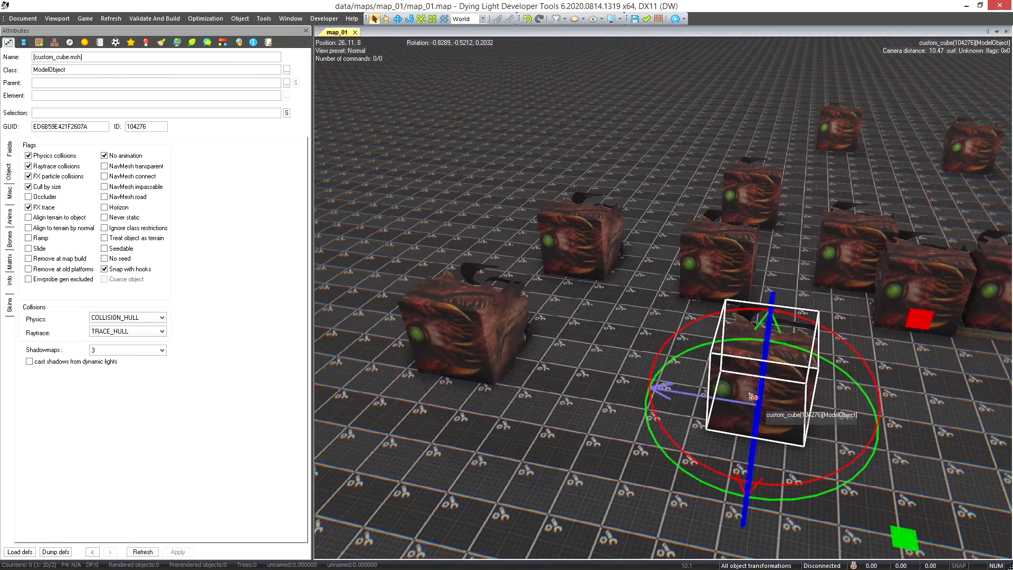
# Examine the nearest placed custom cube up close and from several angles.
pyautogui.press('w')
pyautogui.press('a')
pyautogui.moveTo(563, 372); pyautogui.dragTo(775, 406, button='right')
pyautogui.press('s')
pyautogui.press('w')
pyautogui.moveTo(654, 401); pyautogui.dragTo(762, 398, button='right')
pyautogui.press('s')
pyautogui.moveTo(785, 355); pyautogui.dragTo(760, 359, button='right')
pyautogui.click(769, 352)
pyautogui.press('w')
pyautogui.press('d')
pyautogui.click(634, 331)
pyautogui.moveTo(834, 362)
pyautogui.mouseDown(button='right')
pyautogui.moveTo(775, 309)
pyautogui.moveTo(821, 371)
pyautogui.mouseUp(button='right')
pyautogui.press('w')
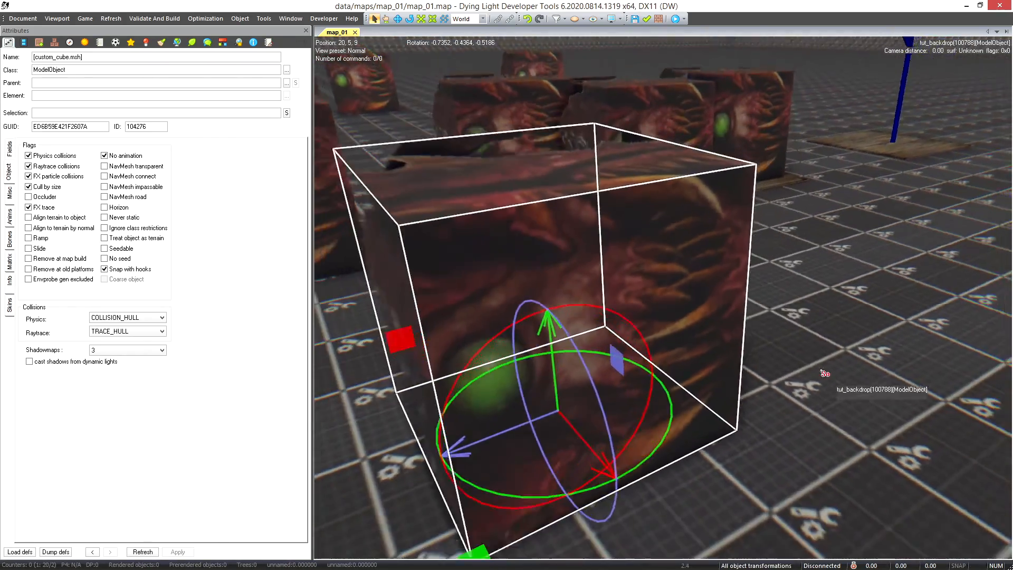
pyautogui.press('s')
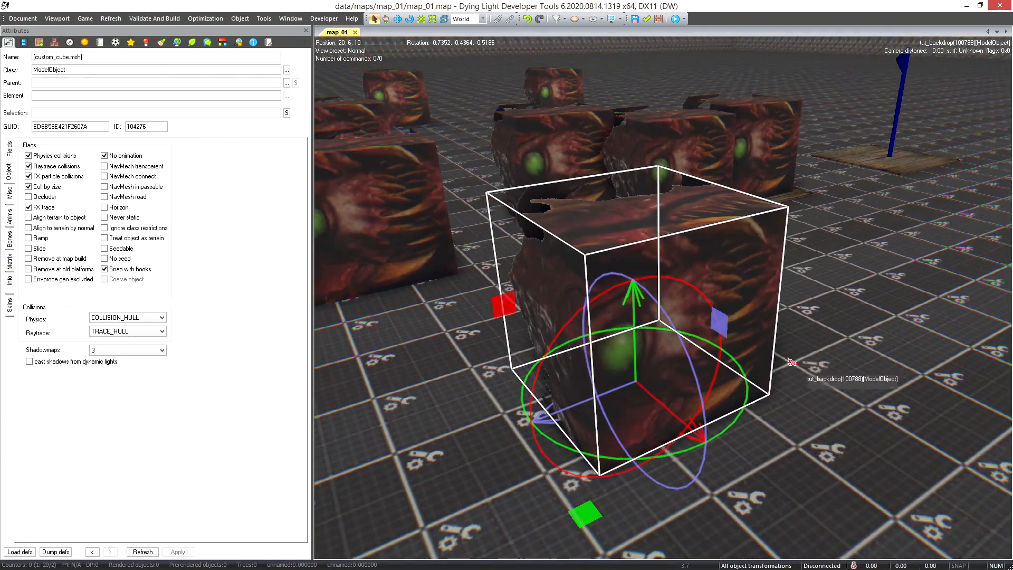
# Look through the selected cube's Fields, Anims and Misc attributes.
pyautogui.click(10, 155)
pyautogui.click(8, 215)
pyautogui.click(10, 201)
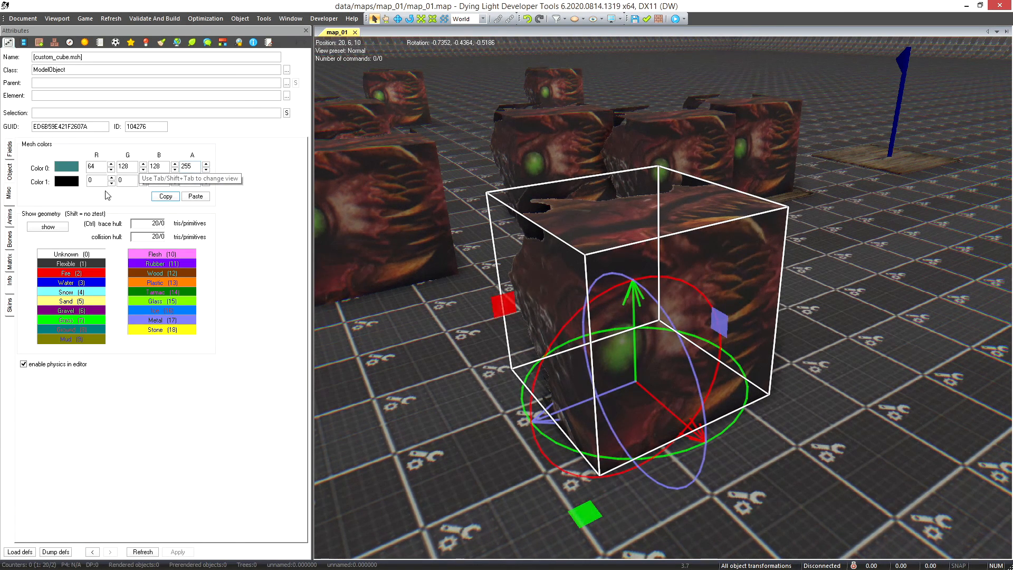
# Open the cube's dcust_custom_model_mat material and set its White-end material ID to mat_leaves.
pyautogui.click(116, 43)
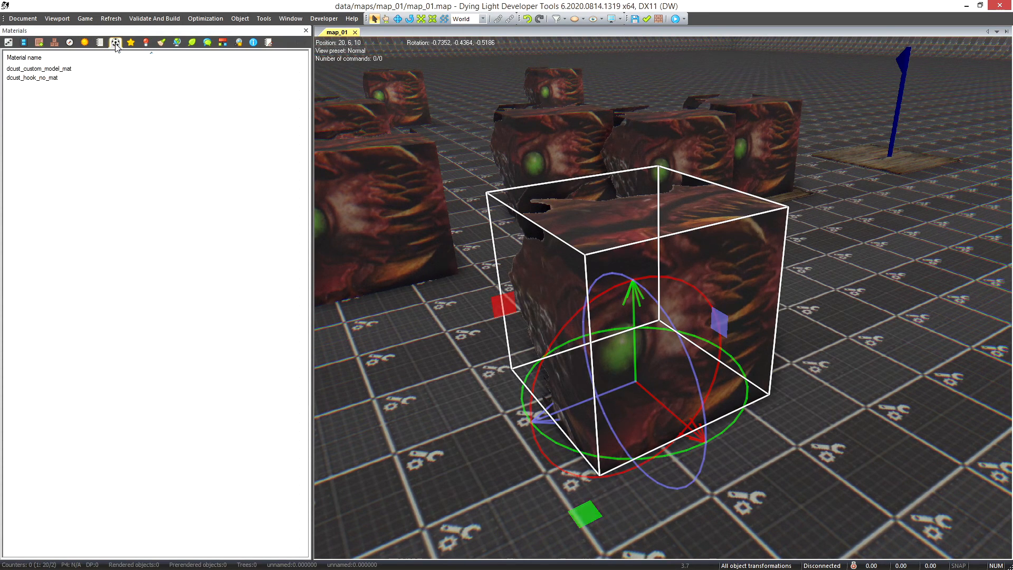
pyautogui.doubleClick(80, 69)
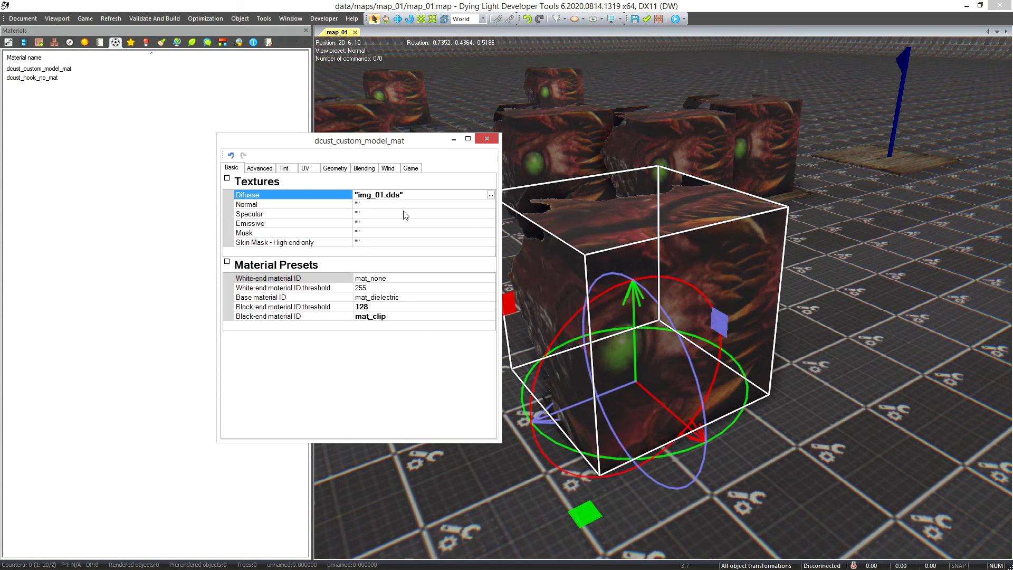
pyautogui.moveTo(389, 152); pyautogui.dragTo(297, 166)
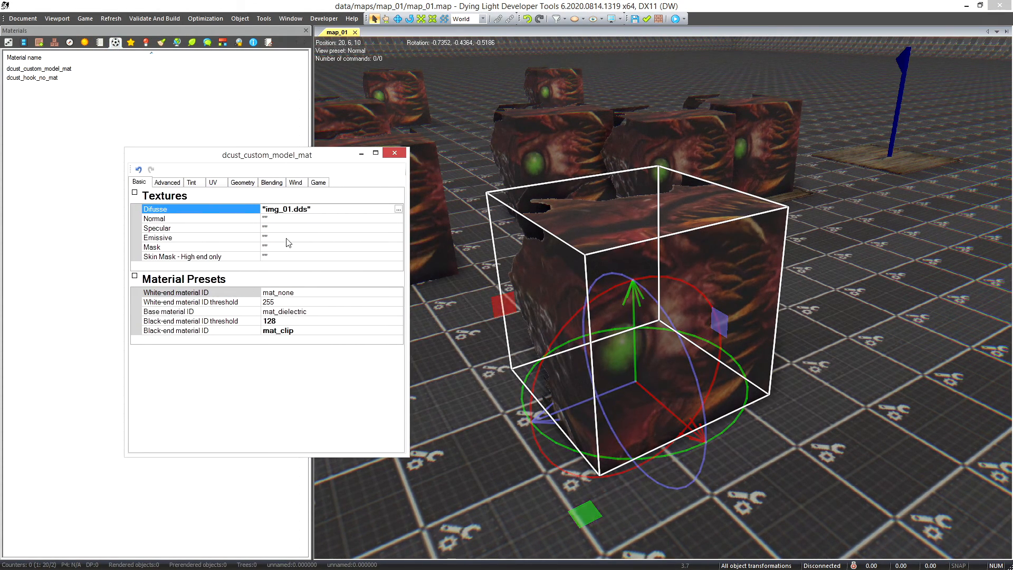
pyautogui.click(397, 292)
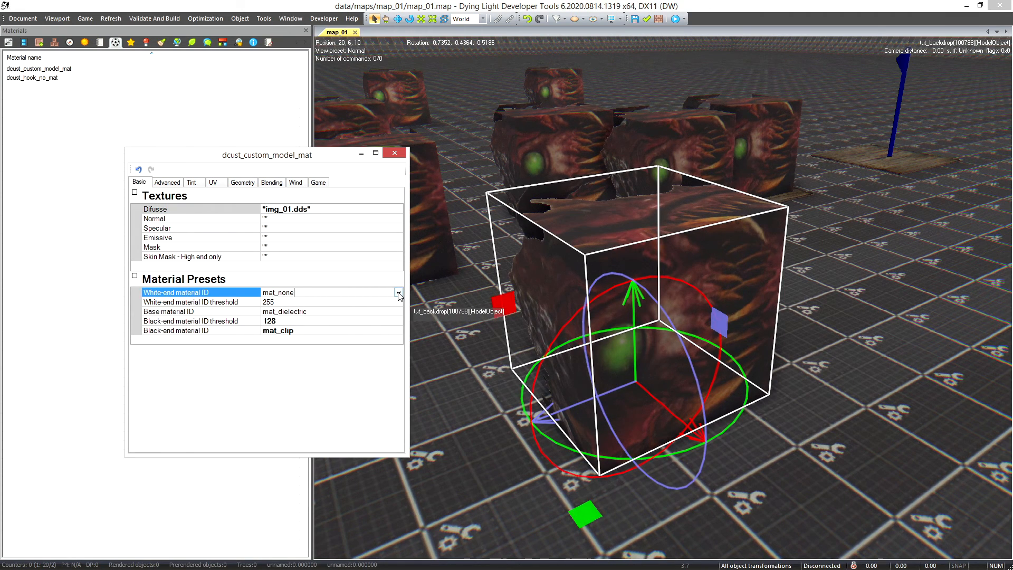
pyautogui.click(398, 292)
pyautogui.click(296, 330)
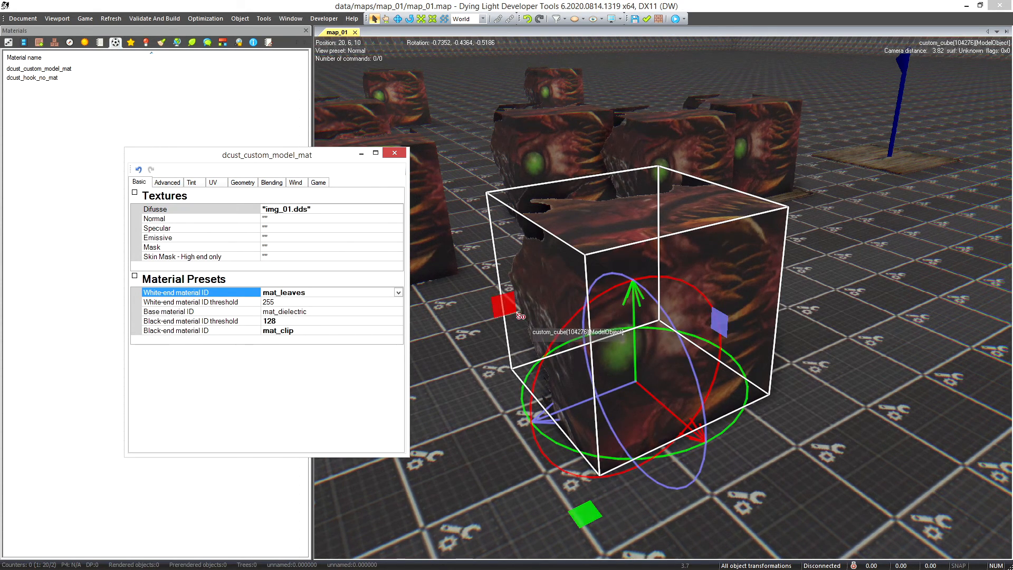
# Examine the cubes from several angles to judge the effect of the material preset.
pyautogui.moveTo(744, 351); pyautogui.dragTo(850, 410, button='right')
pyautogui.press('w')
pyautogui.press('s')
pyautogui.press('s')
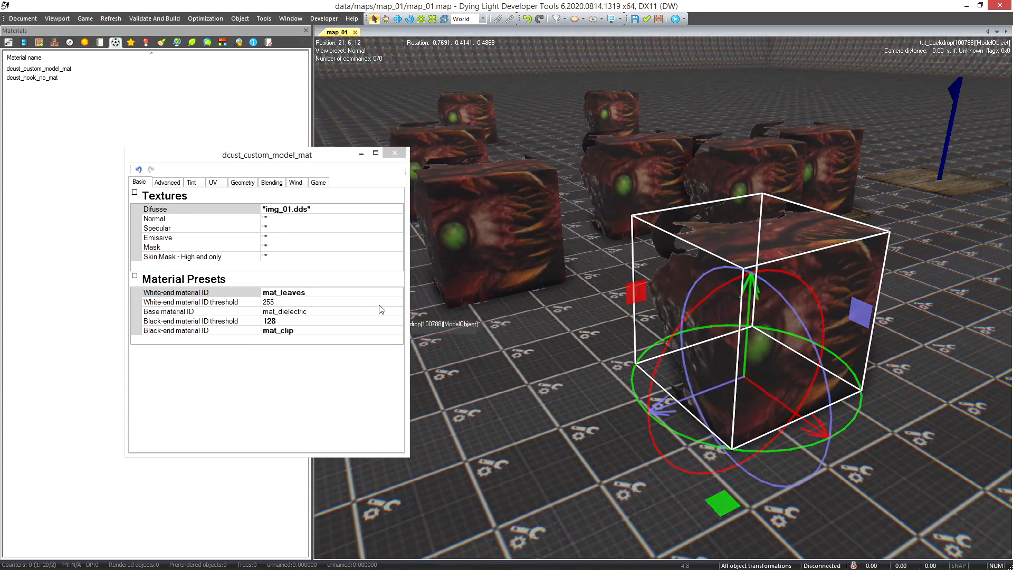
pyautogui.click(399, 294)
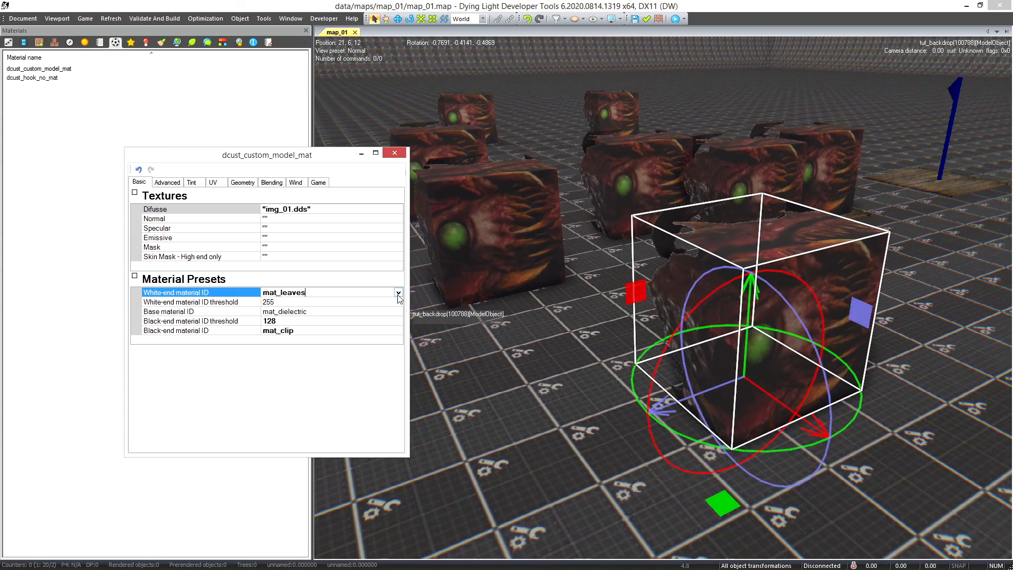
pyautogui.moveTo(853, 190); pyautogui.dragTo(865, 225, button='right')
pyautogui.press('d')
pyautogui.click(857, 197)
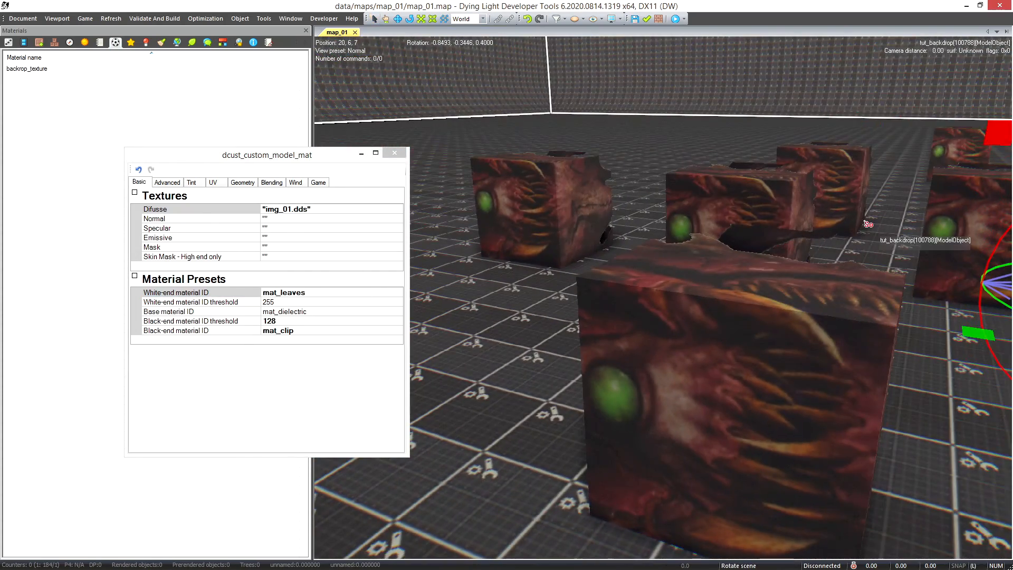
pyautogui.press('d')
pyautogui.moveTo(869, 278)
pyautogui.mouseDown(button='right')
pyautogui.moveTo(836, 277)
pyautogui.moveTo(860, 272)
pyautogui.mouseUp(button='right')
pyautogui.press('s')
pyautogui.moveTo(839, 233)
pyautogui.mouseDown(button='right')
pyautogui.moveTo(800, 249)
pyautogui.moveTo(840, 234)
pyautogui.mouseUp(button='right')
pyautogui.press('s')
pyautogui.press('a')
pyautogui.moveTo(846, 309)
pyautogui.mouseDown(button='right')
pyautogui.moveTo(874, 311)
pyautogui.moveTo(851, 315)
pyautogui.mouseUp(button='right')
# Enlarge the material editor window and review its Advanced sampling options and Tint settings.
pyautogui.moveTo(302, 159); pyautogui.dragTo(308, 152)
pyautogui.moveTo(417, 345); pyautogui.dragTo(505, 344)
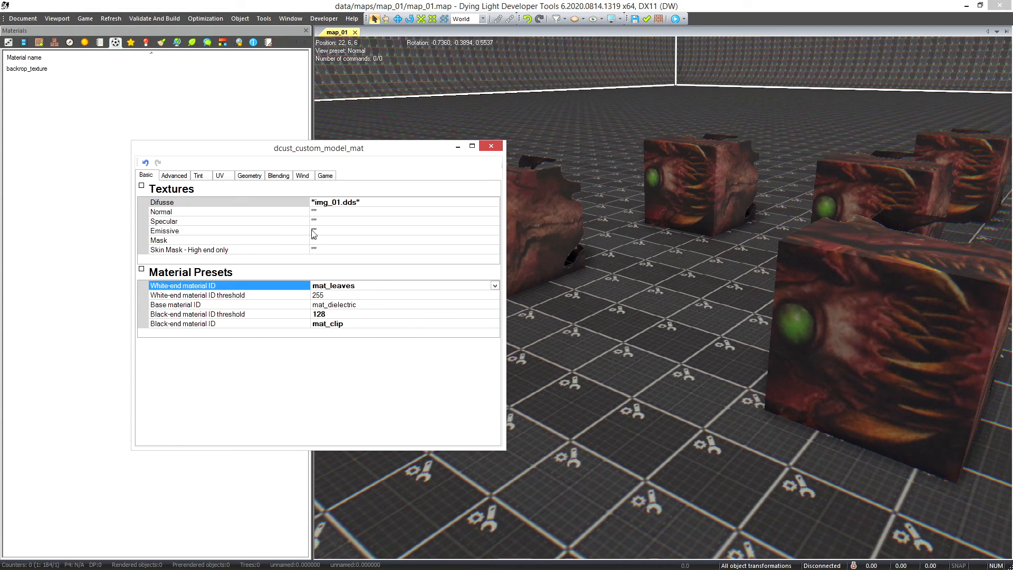
pyautogui.click(171, 177)
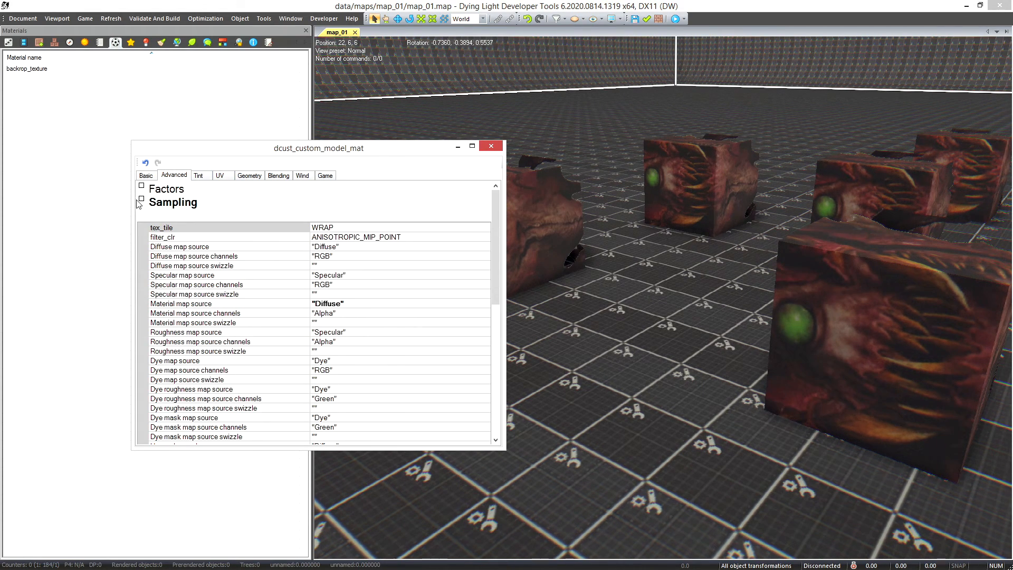
pyautogui.moveTo(313, 141); pyautogui.dragTo(353, 81)
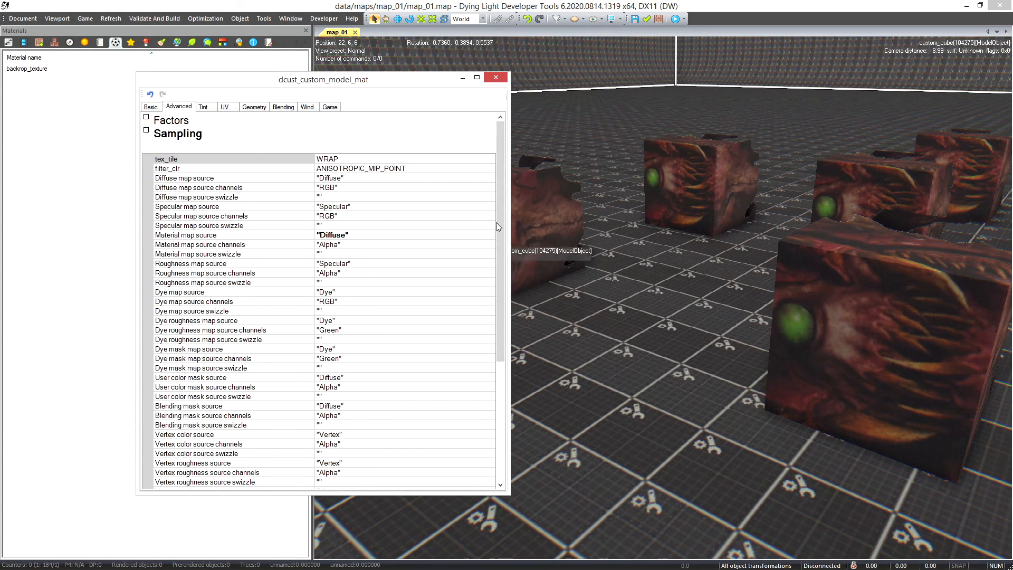
pyautogui.moveTo(500, 232); pyautogui.dragTo(504, 352)
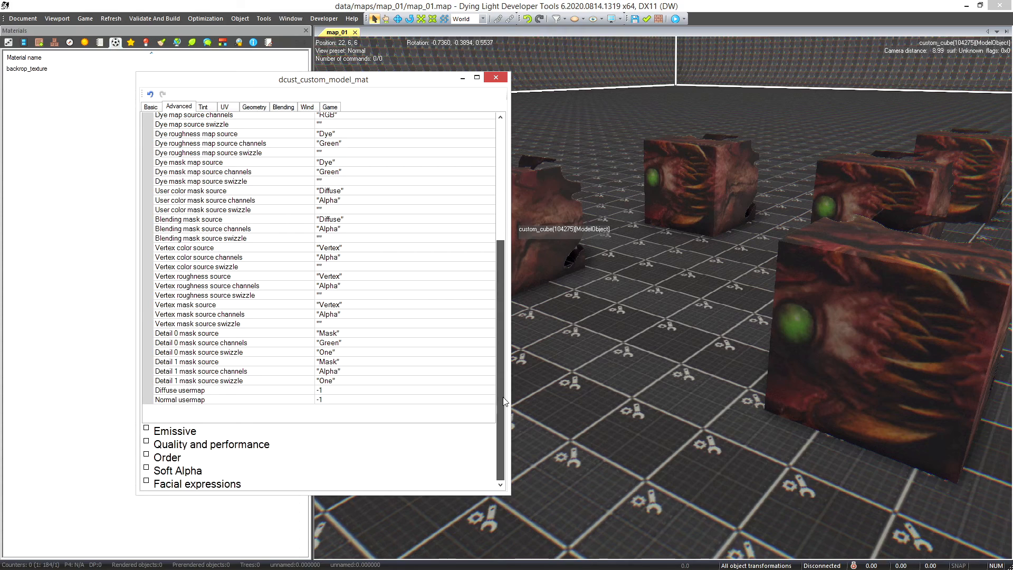
pyautogui.moveTo(504, 402); pyautogui.dragTo(503, 282)
pyautogui.click(203, 107)
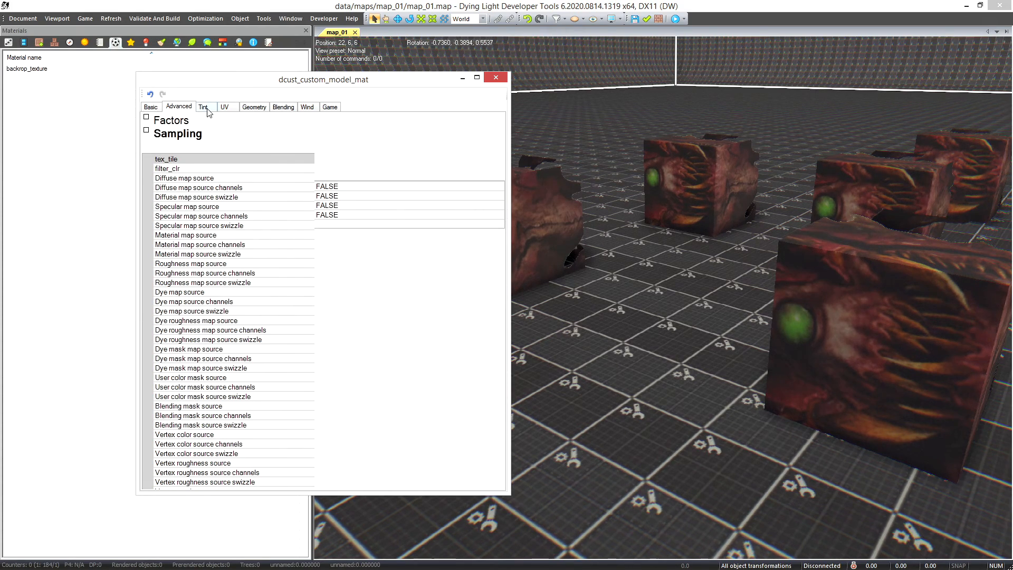
# Close the material editor and delete the custom cube copies scattered on the floor near the wooden platform.
pyautogui.click(500, 80)
pyautogui.moveTo(491, 232); pyautogui.dragTo(658, 280, button='right')
pyautogui.click(654, 291)
pyautogui.press('Delete')
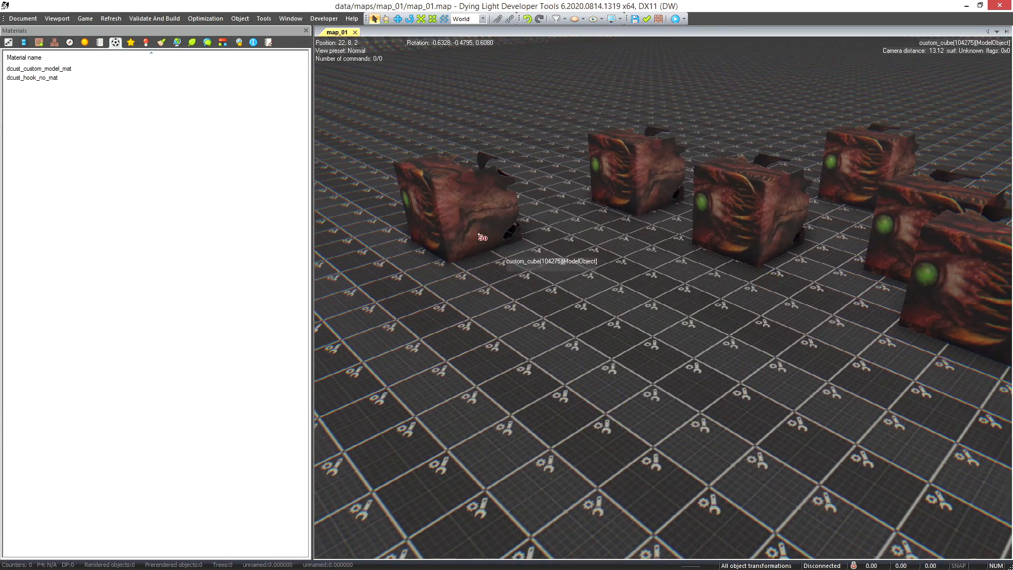
pyautogui.click(494, 240)
pyautogui.press('Delete')
pyautogui.click(633, 189)
pyautogui.press('Delete')
pyautogui.click(753, 201)
pyautogui.press('Delete')
pyautogui.click(855, 186)
pyautogui.press('Delete')
pyautogui.click(897, 236)
pyautogui.press('Delete')
pyautogui.click(903, 290)
pyautogui.press('s')
pyautogui.press('d')
pyautogui.moveTo(799, 352); pyautogui.dragTo(791, 343, button='right')
pyautogui.press('Delete')
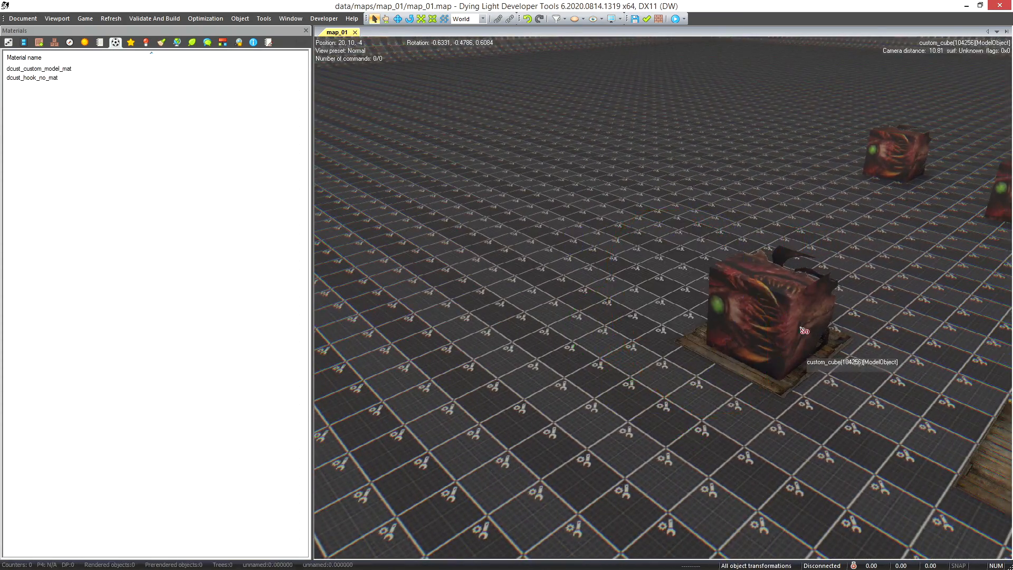
# Delete the two extra custom_cube models behind the cube standing on the wooden platform.
pyautogui.click(889, 162)
pyautogui.press('Delete')
pyautogui.moveTo(889, 162); pyautogui.dragTo(867, 208, button='right')
pyautogui.click(799, 199)
pyautogui.press('Delete')
# Select the remaining custom_cube model on the wooden platform.
pyautogui.moveTo(799, 201); pyautogui.dragTo(781, 237, button='right')
pyautogui.press('w')
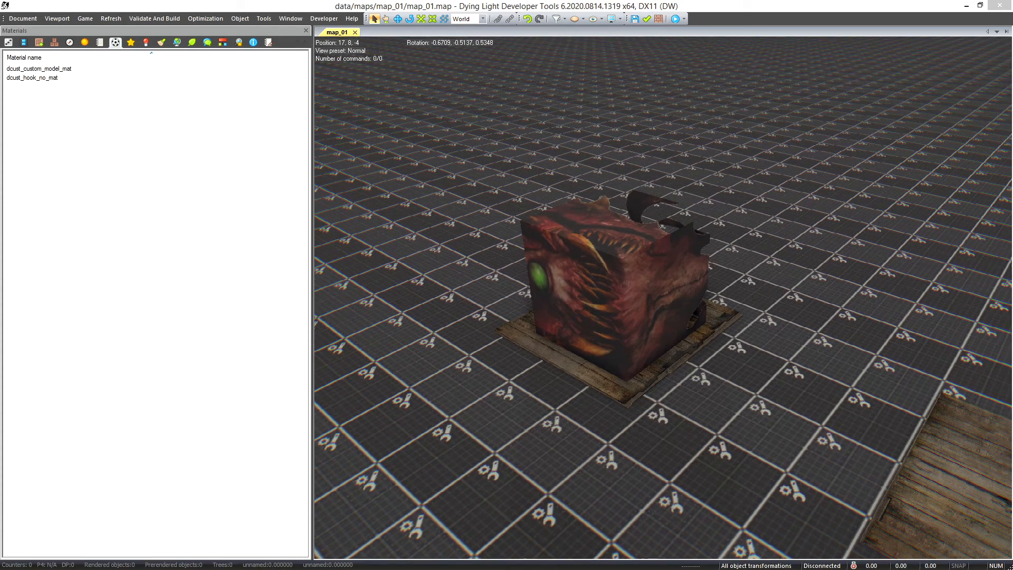
pyautogui.moveTo(663, 314); pyautogui.dragTo(686, 319, button='right')
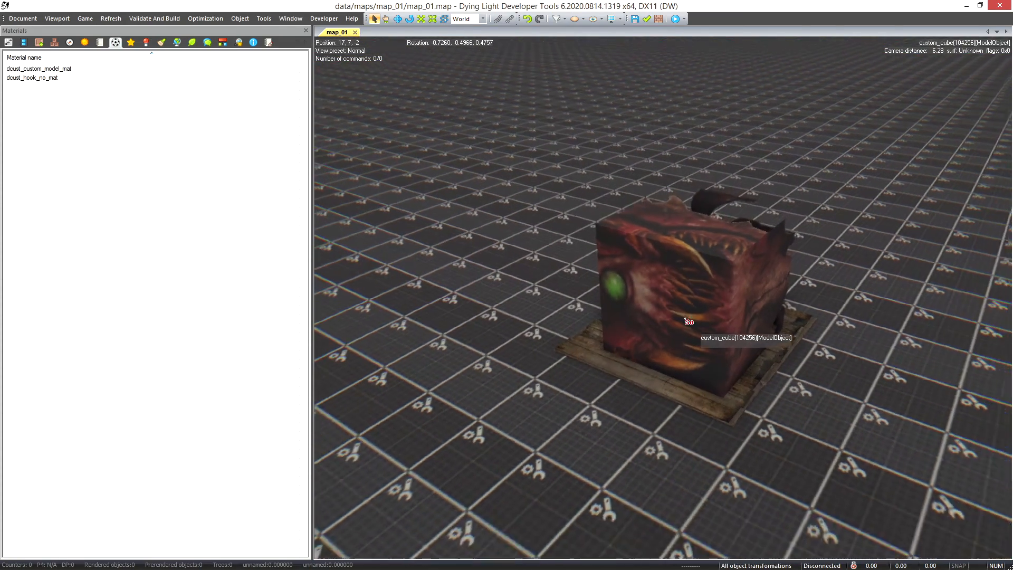
pyautogui.scroll(-1, 686, 320)
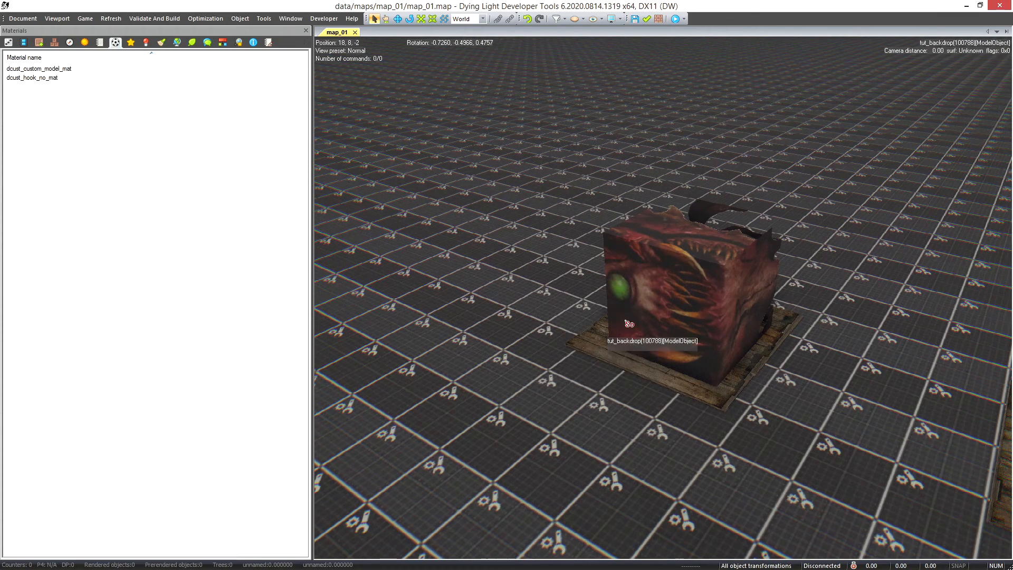
pyautogui.click(679, 329)
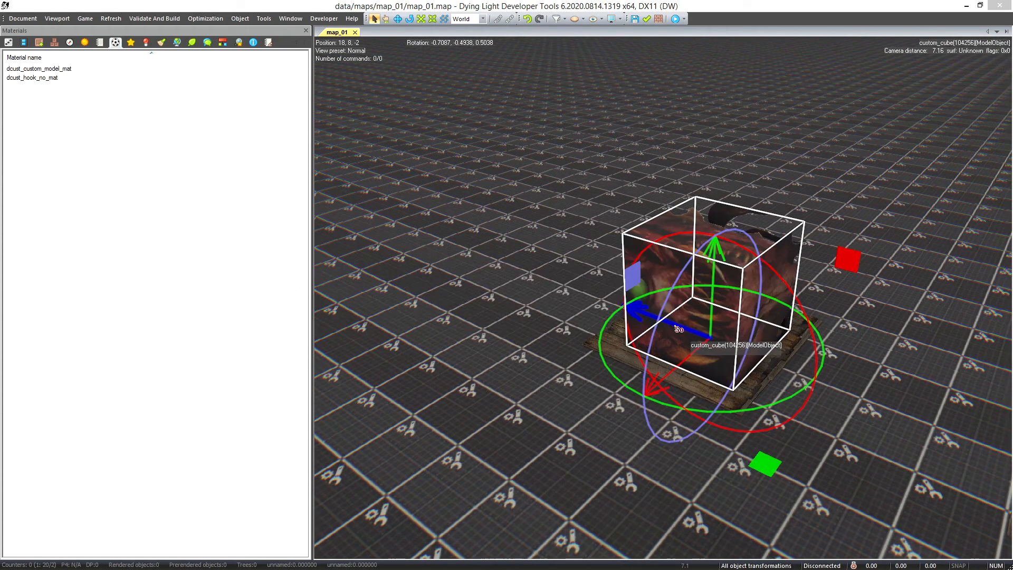
# Switch to the custom_models folder in File Explorer to view the model's files, and return to the Dying Light Developer Tools map.
pyautogui.hotkey('alt', 'Tab')
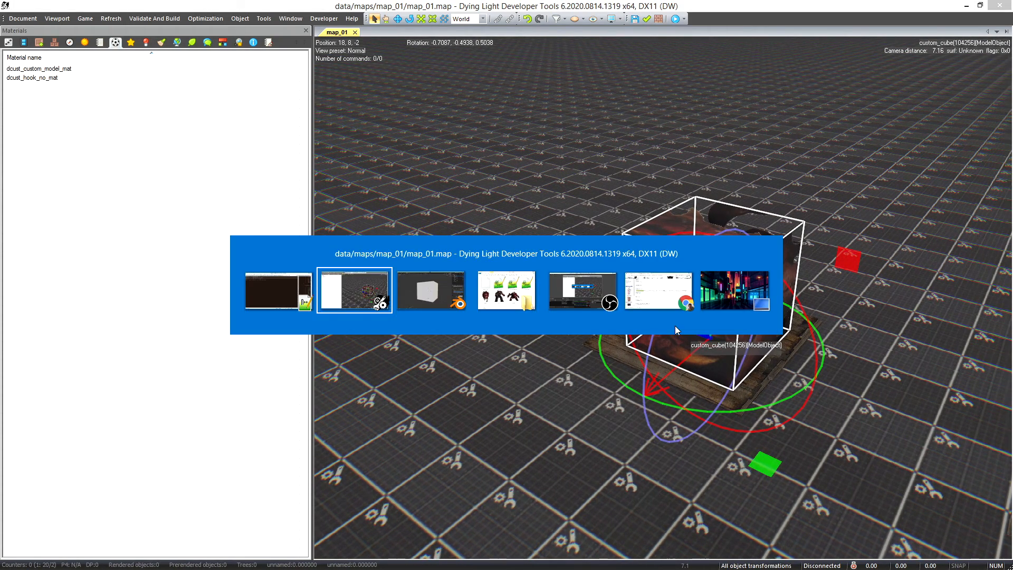
pyautogui.hotkey('alt', 'Tab')
pyautogui.hotkey('alt', 'Tab')
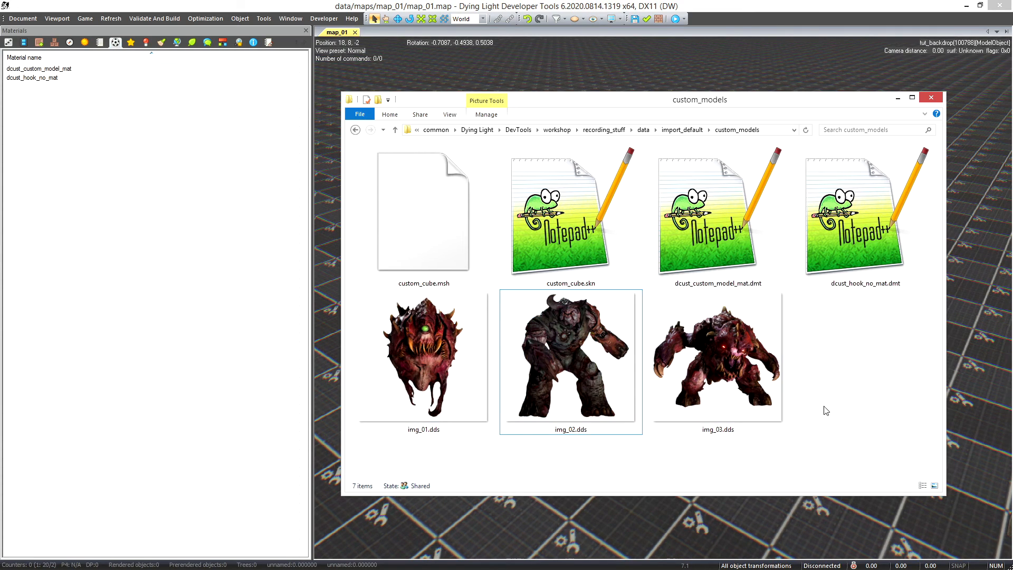
pyautogui.click(610, 4)
# Show the list of skins in the selected custom_cube's attributes.
pyautogui.moveTo(686, 294); pyautogui.dragTo(675, 296, button='middle')
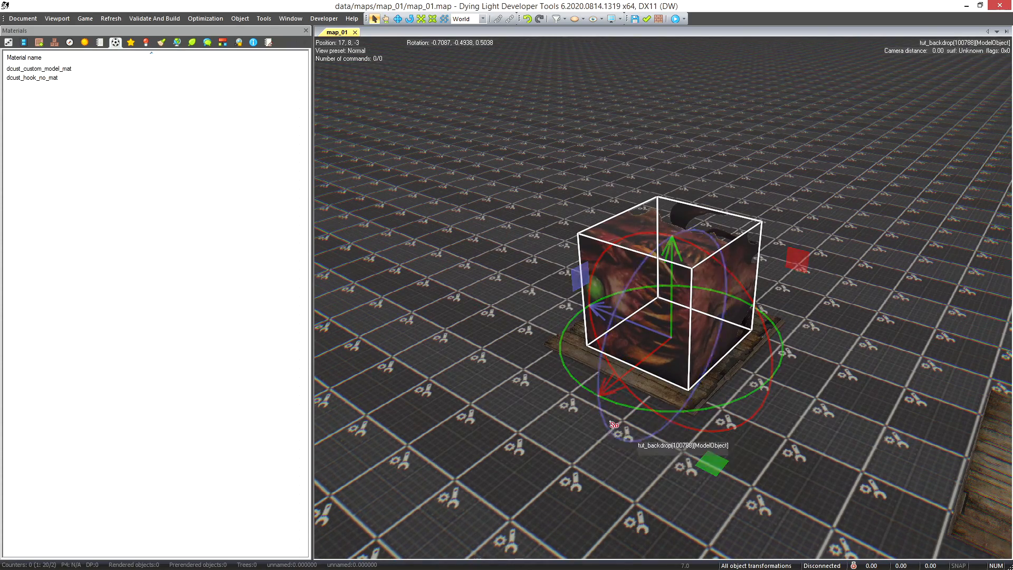
pyautogui.moveTo(522, 355); pyautogui.dragTo(512, 353, button='middle')
pyautogui.scroll(3, 662, 380)
pyautogui.scroll(-3, 666, 386)
pyautogui.moveTo(646, 343); pyautogui.dragTo(654, 401, button='right')
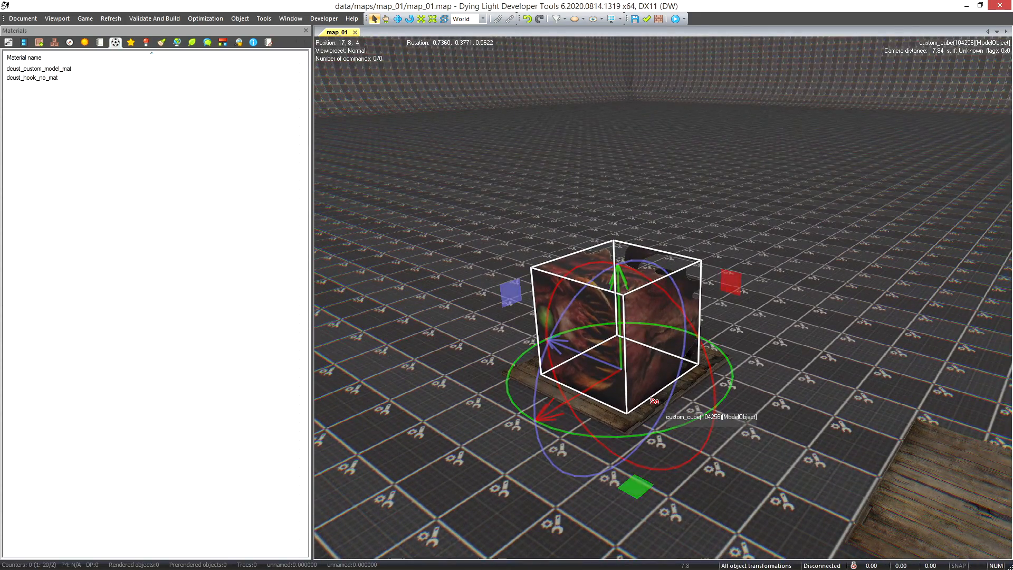
pyautogui.moveTo(538, 384)
pyautogui.mouseDown(button='middle')
pyautogui.moveTo(550, 387)
pyautogui.moveTo(522, 391)
pyautogui.mouseUp(button='middle')
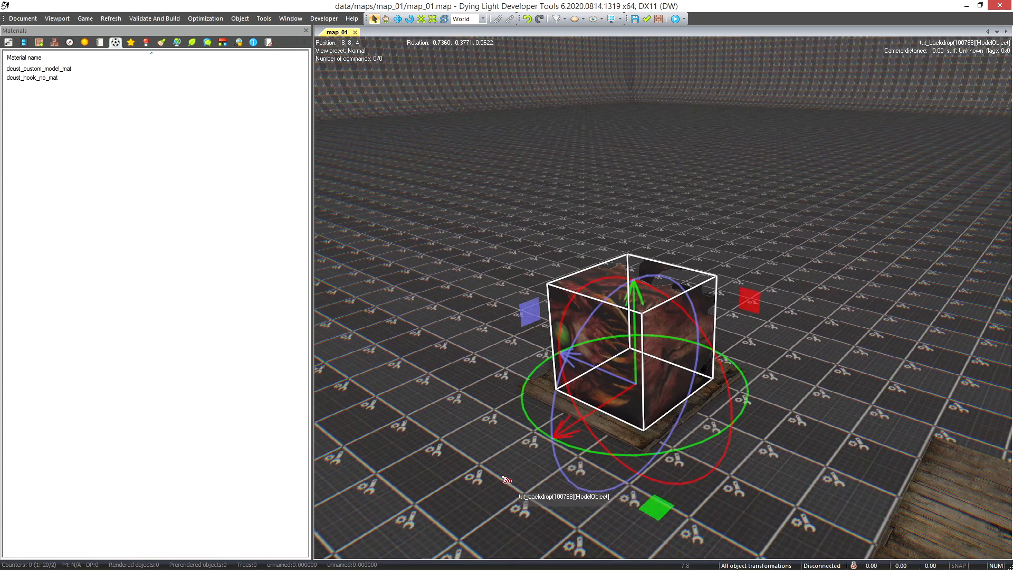
pyautogui.click(24, 43)
pyautogui.click(9, 43)
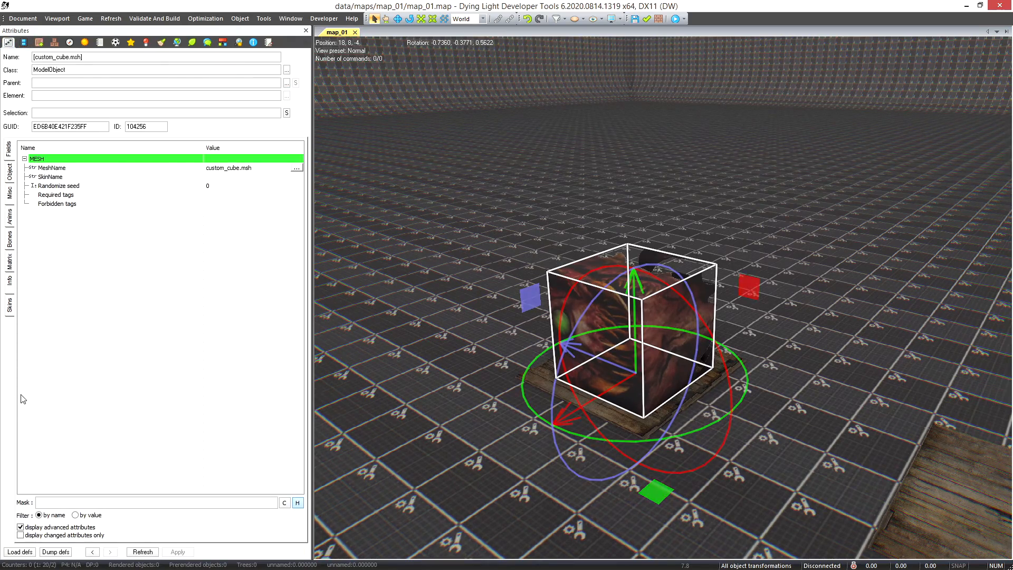
pyautogui.click(10, 308)
pyautogui.moveTo(657, 436); pyautogui.dragTo(633, 349, button='middle')
pyautogui.scroll(3, 634, 351)
# Switch to the custom_models folder and open dcust_custom_model_mat.dmt in Notepad++.
pyautogui.hotkey('alt', 'Tab')
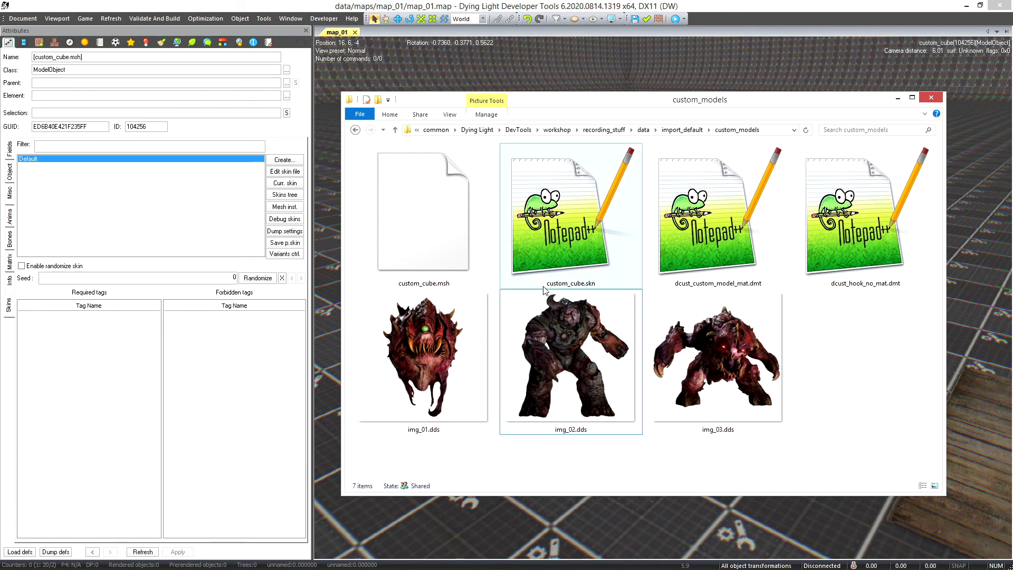
pyautogui.moveTo(704, 106); pyautogui.dragTo(705, 114)
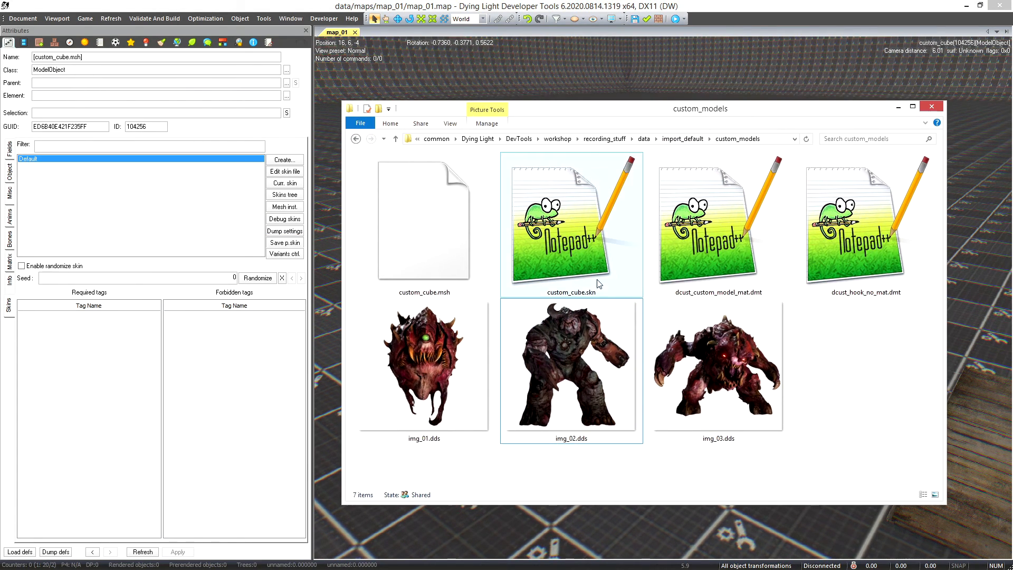
pyautogui.click(555, 252)
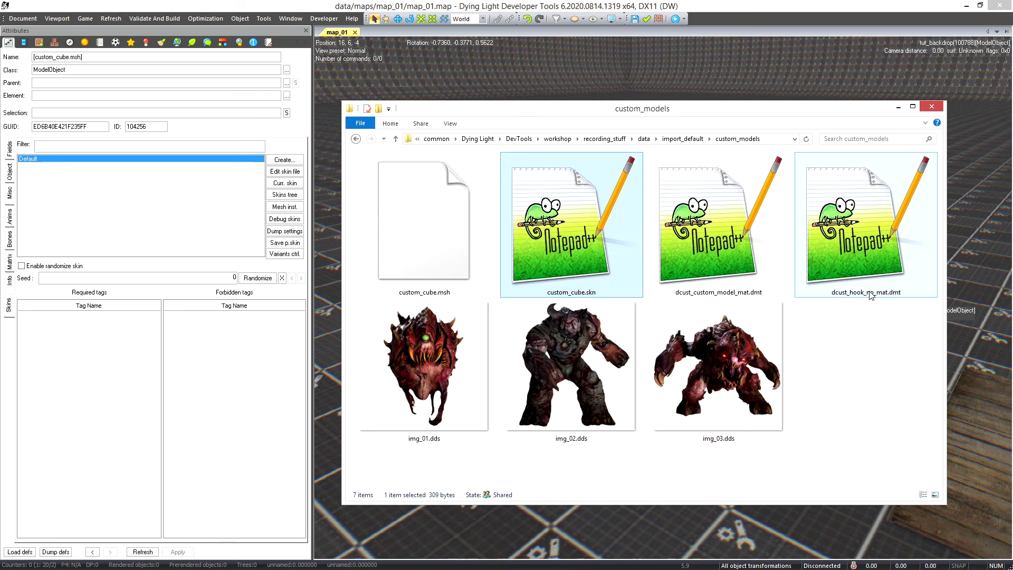
pyautogui.click(869, 252)
pyautogui.click(685, 296)
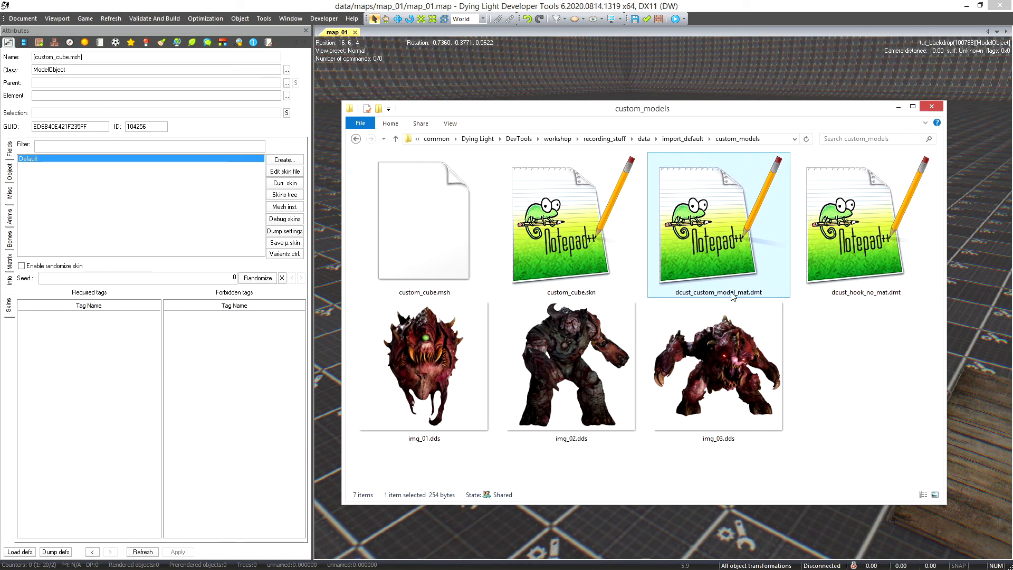
pyautogui.moveTo(705, 123); pyautogui.dragTo(677, 130)
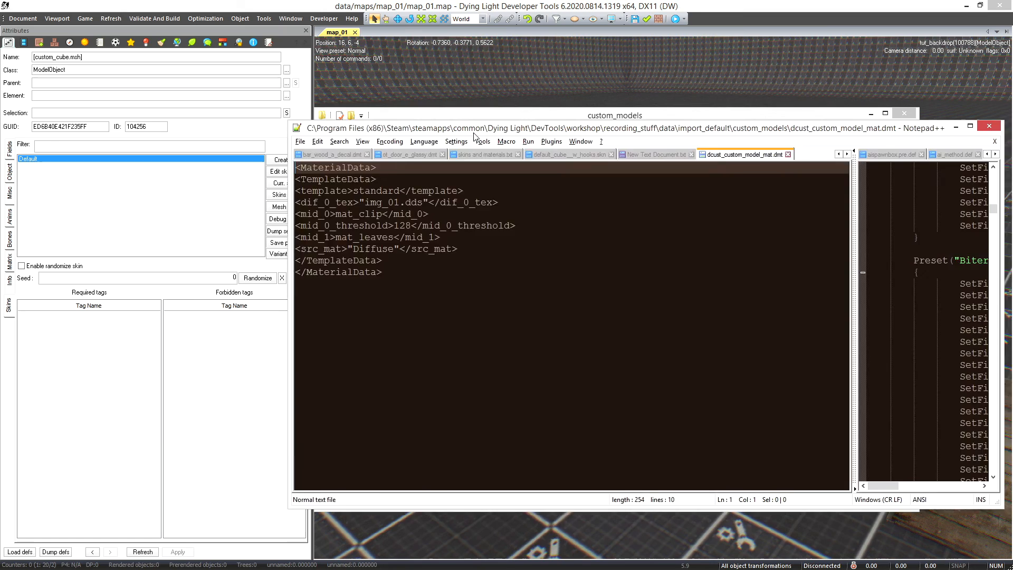
# Open the dcust_custom_model_mat material's properties in the Developer Tools and place its .dmt file beside them in Notepad++.
pyautogui.click(118, 45)
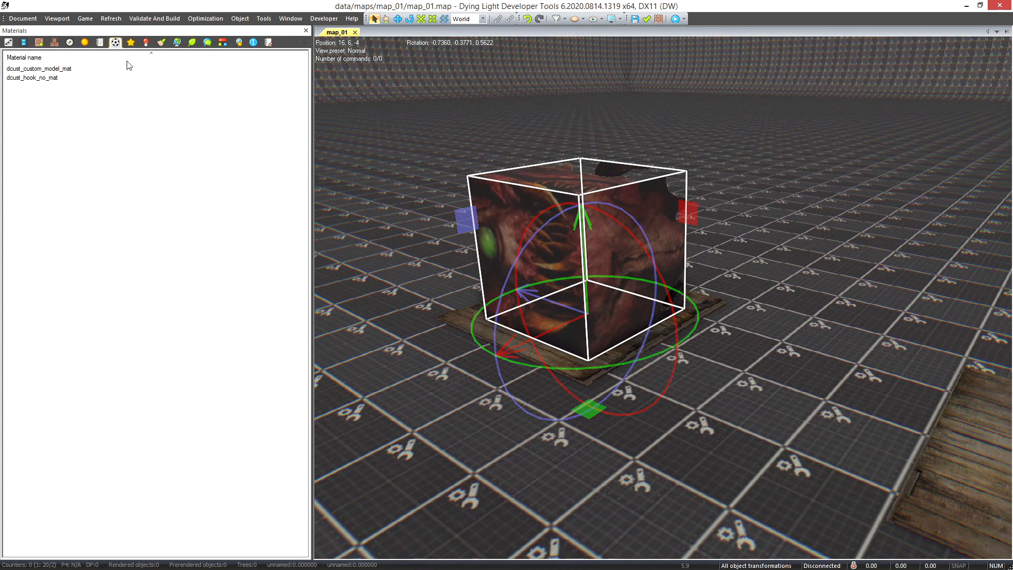
pyautogui.doubleClick(97, 69)
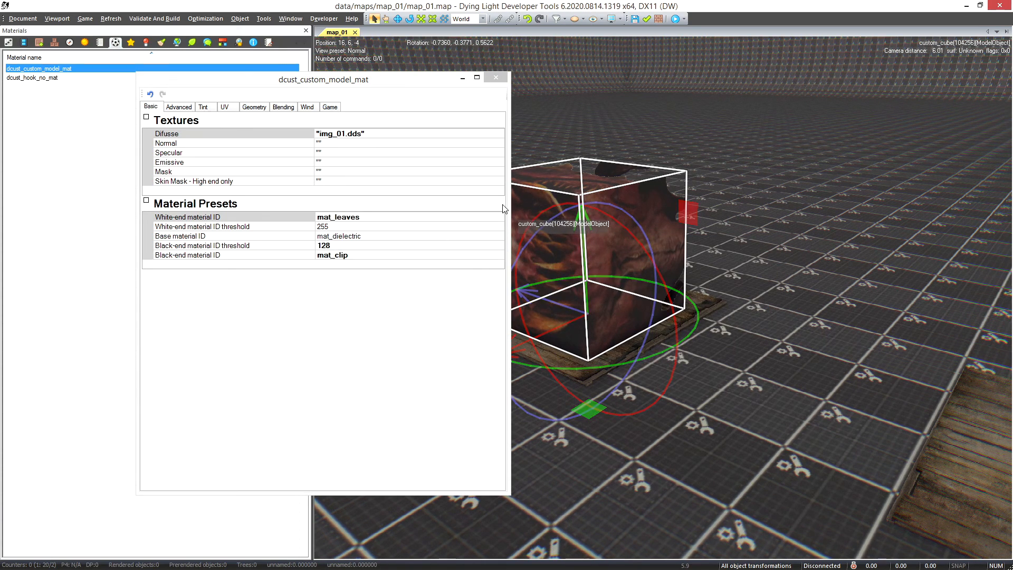
pyautogui.hotkey('alt', 'Tab')
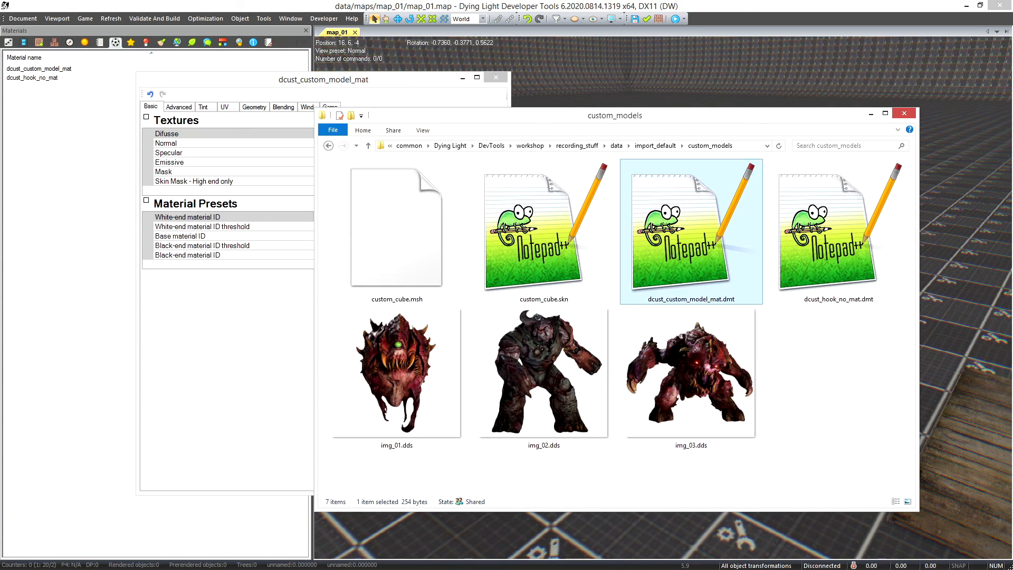
pyautogui.press('Return')
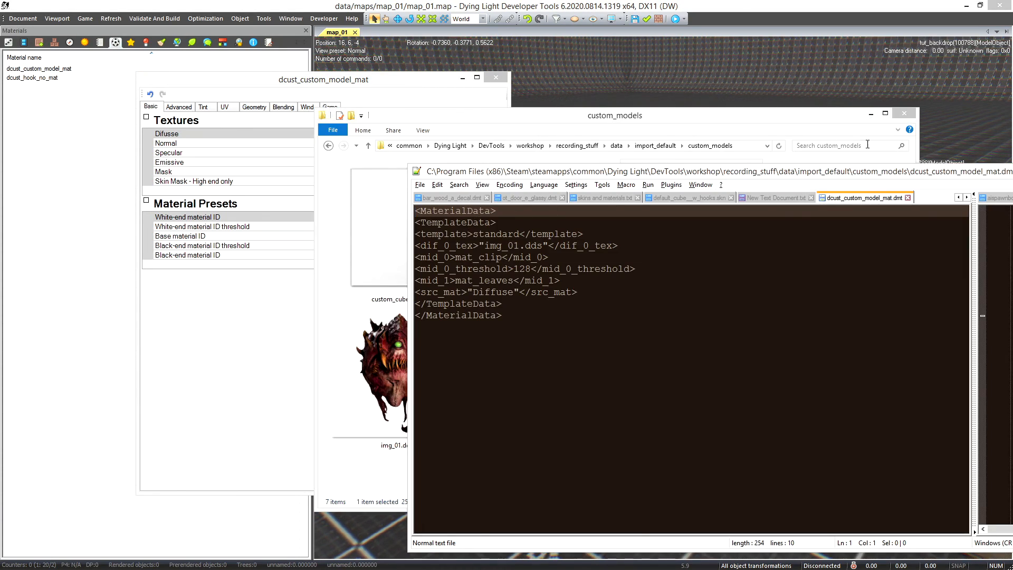
pyautogui.click(870, 114)
pyautogui.moveTo(792, 173); pyautogui.dragTo(832, 107)
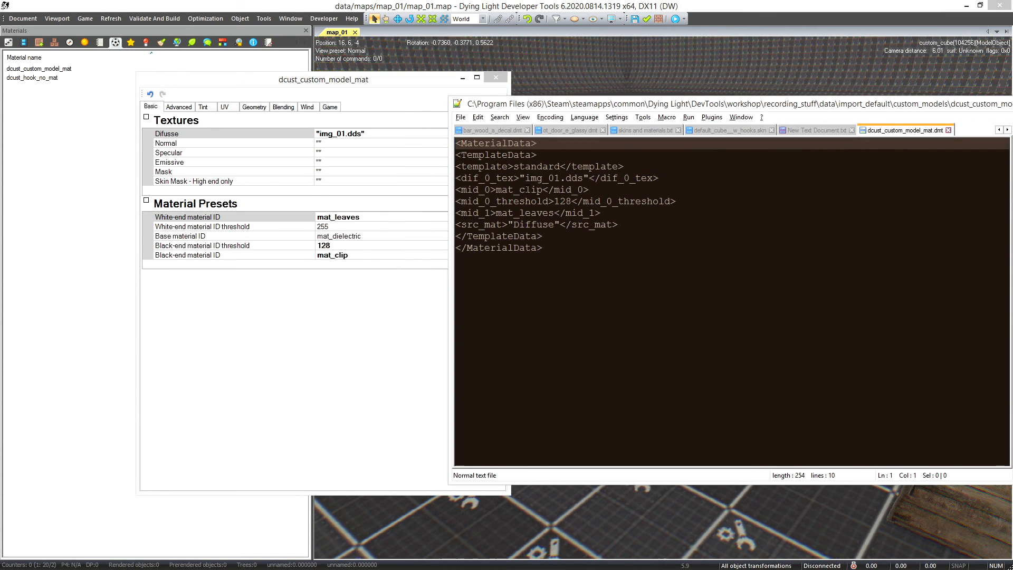
# Compare the diffuse texture and mid_1 entries in the .dmt file with the dcust_custom_model_mat material properties.
pyautogui.moveTo(526, 178); pyautogui.dragTo(553, 179)
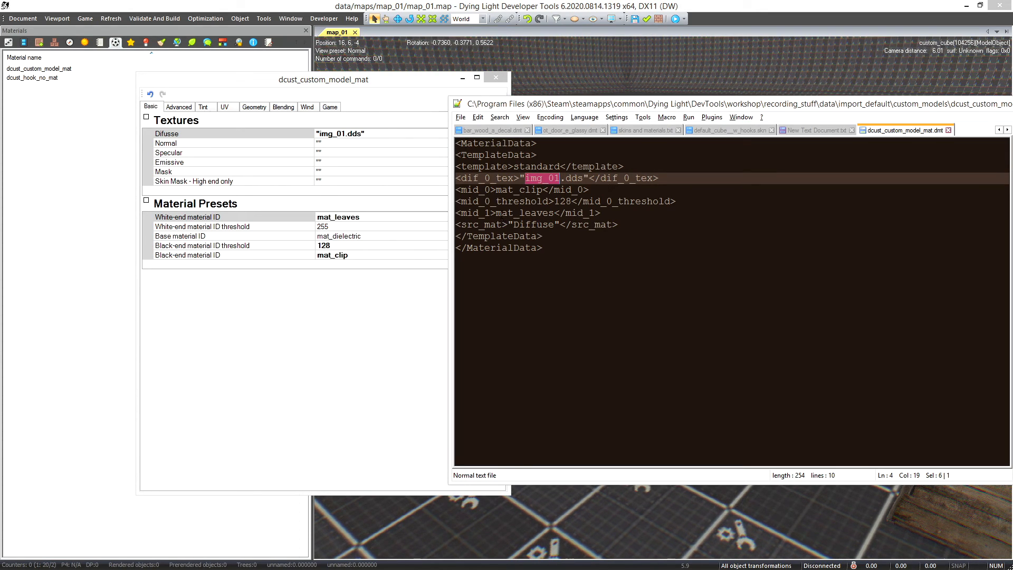
pyautogui.moveTo(496, 213); pyautogui.dragTo(554, 212)
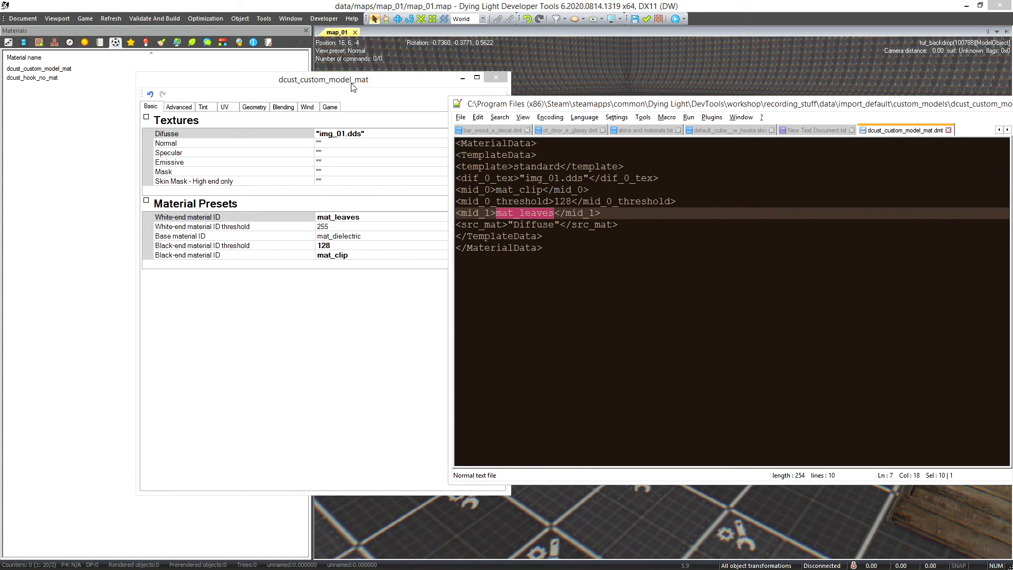
pyautogui.moveTo(776, 108); pyautogui.dragTo(725, 103)
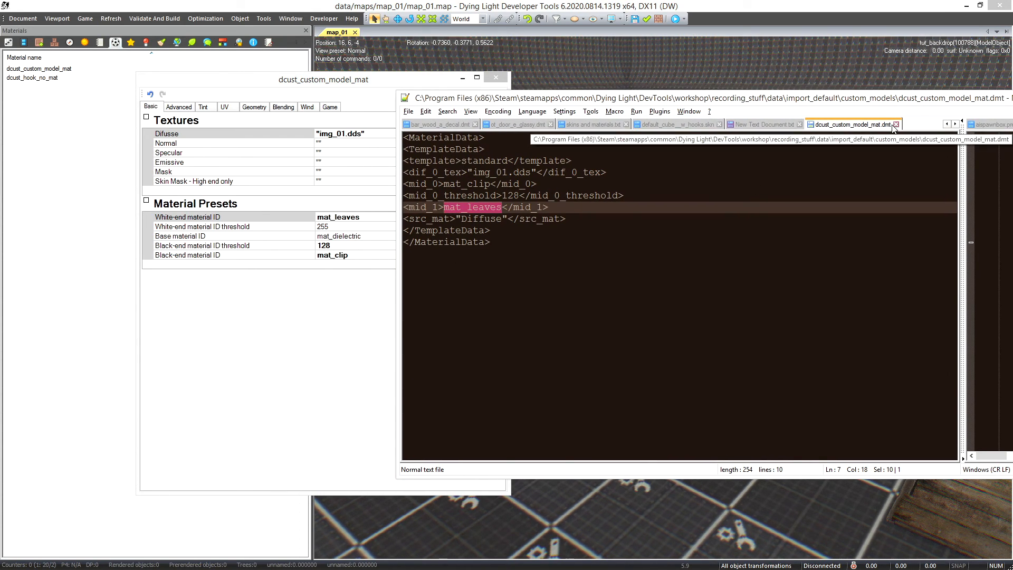
pyautogui.moveTo(874, 123); pyautogui.dragTo(730, 146)
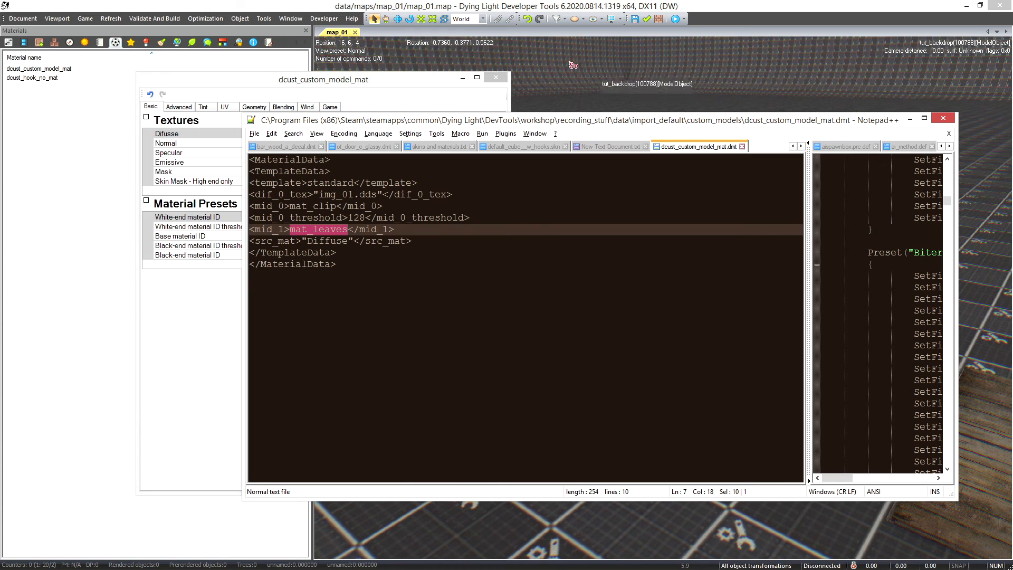
pyautogui.click(418, 85)
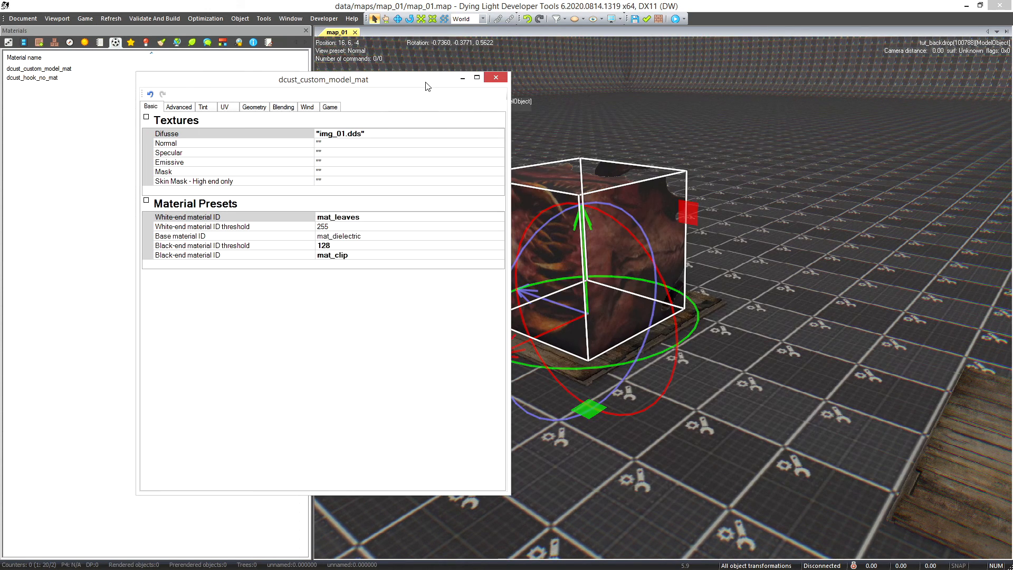
# Switch to the custom_models folder and open custom_cube.skn in Notepad++.
pyautogui.hotkey('alt', 'Tab')
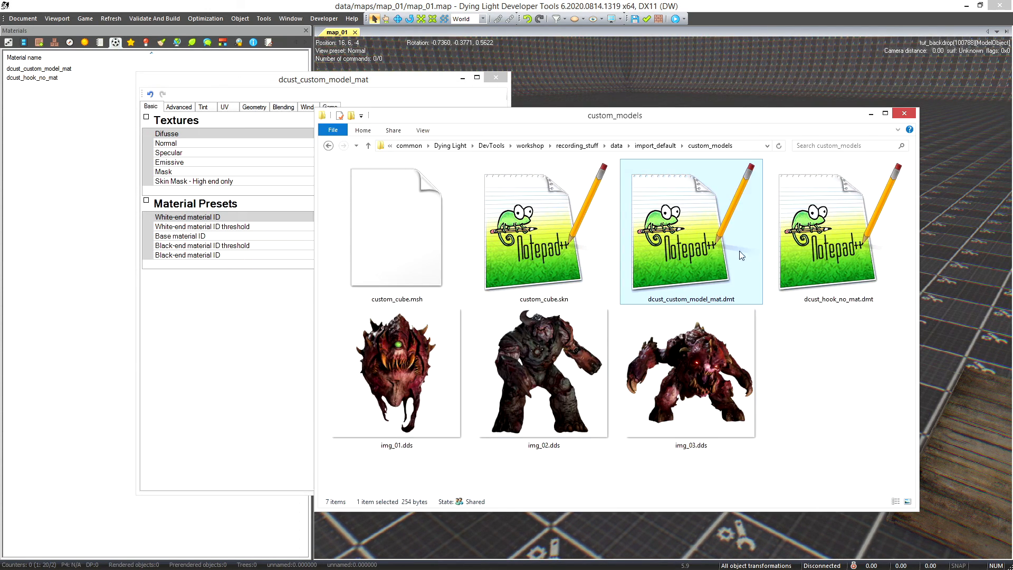
pyautogui.click(541, 251)
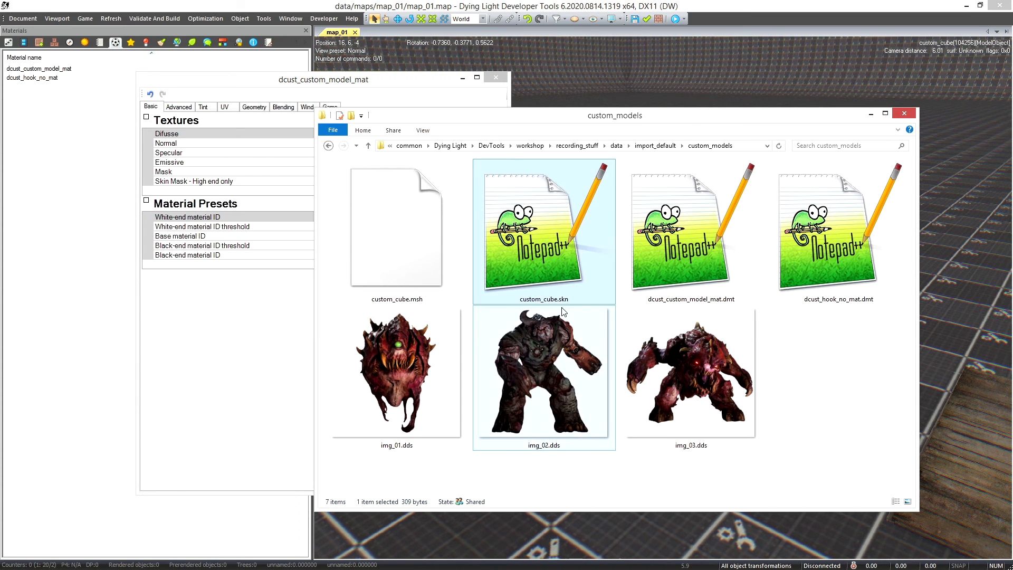
pyautogui.doubleClick(553, 262)
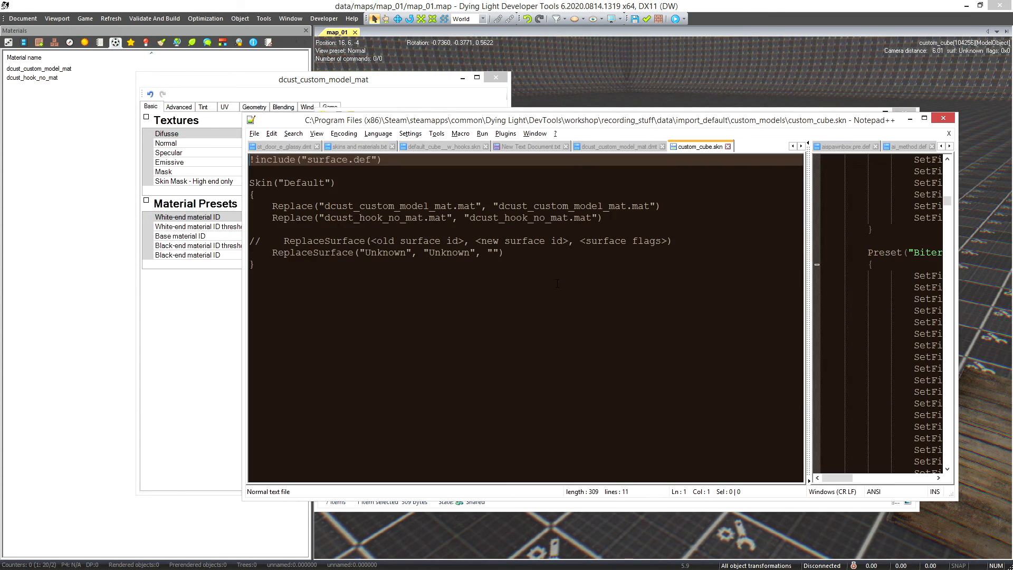
pyautogui.moveTo(641, 123); pyautogui.dragTo(705, 125)
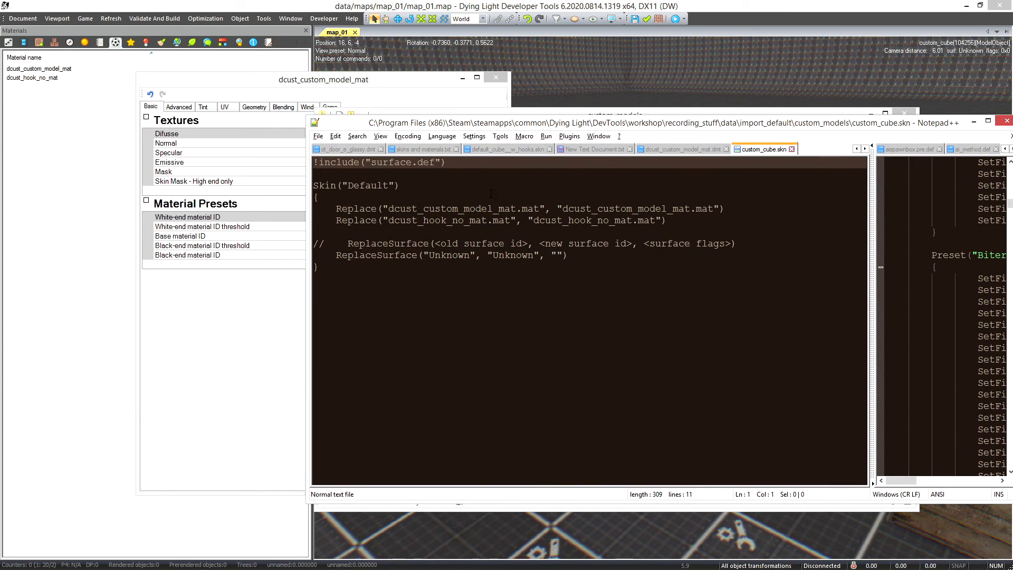
# Close the dcust_custom_model_mat properties and show the cube's skin attributes beside custom_cube.skn in Notepad++.
pyautogui.click(495, 78)
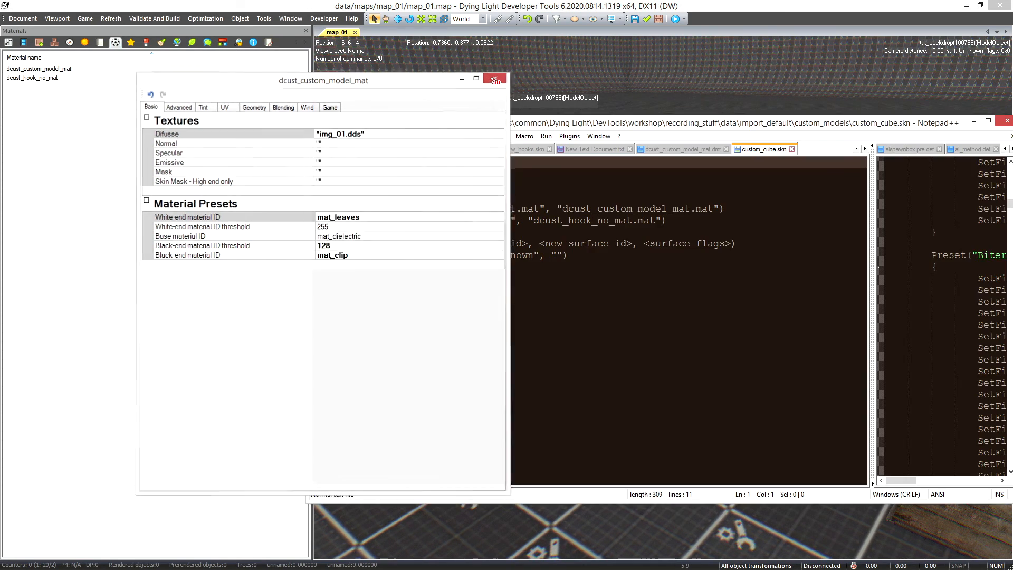
pyautogui.click(8, 41)
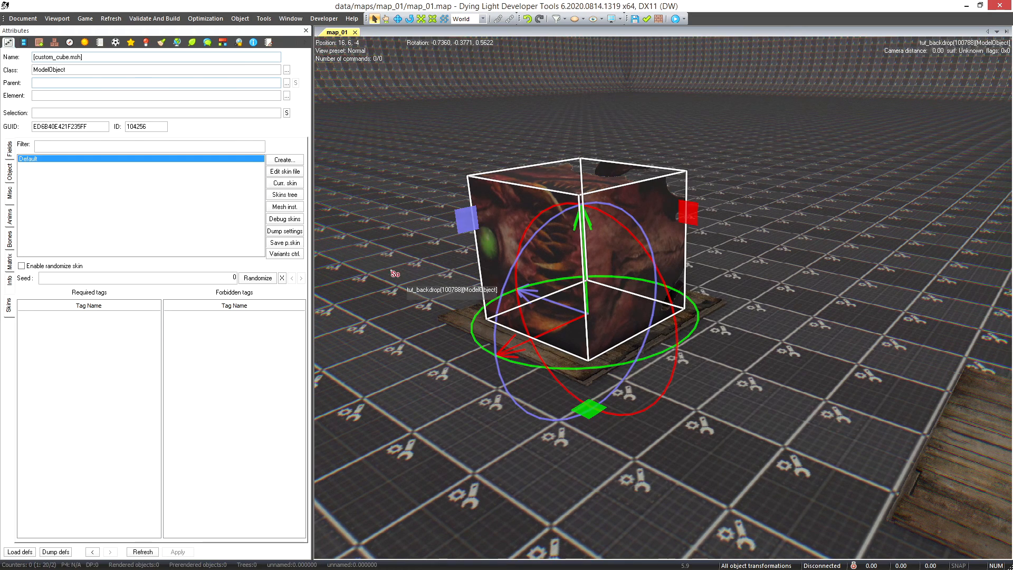
pyautogui.hotkey('alt', 'Tab')
pyautogui.moveTo(664, 125); pyautogui.dragTo(670, 129)
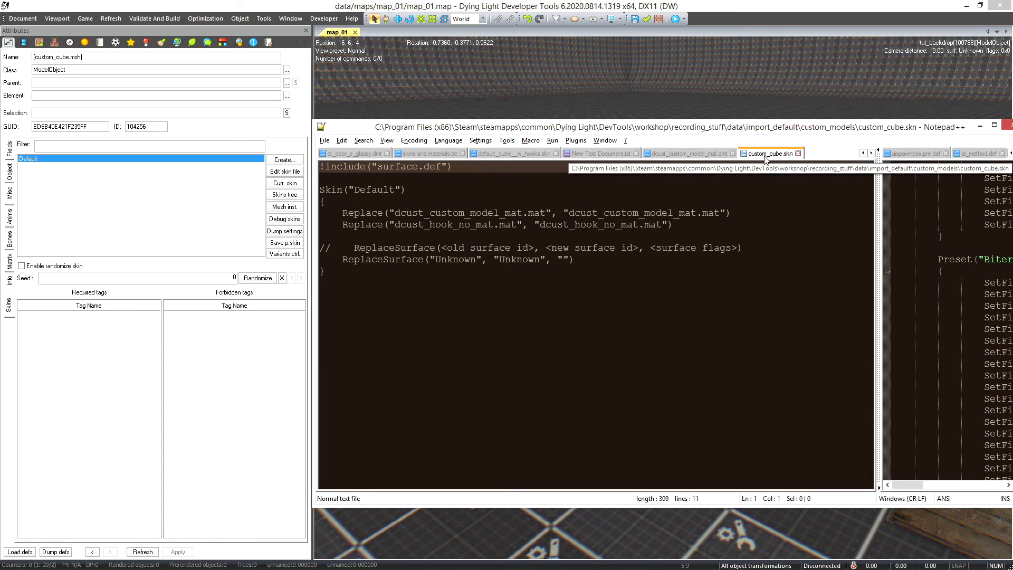
# Examine the Skin("Default") declaration in custom_cube.skn and its Replace line for dcust_custom_model_mat.mat.
pyautogui.moveTo(320, 190); pyautogui.dragTo(419, 194)
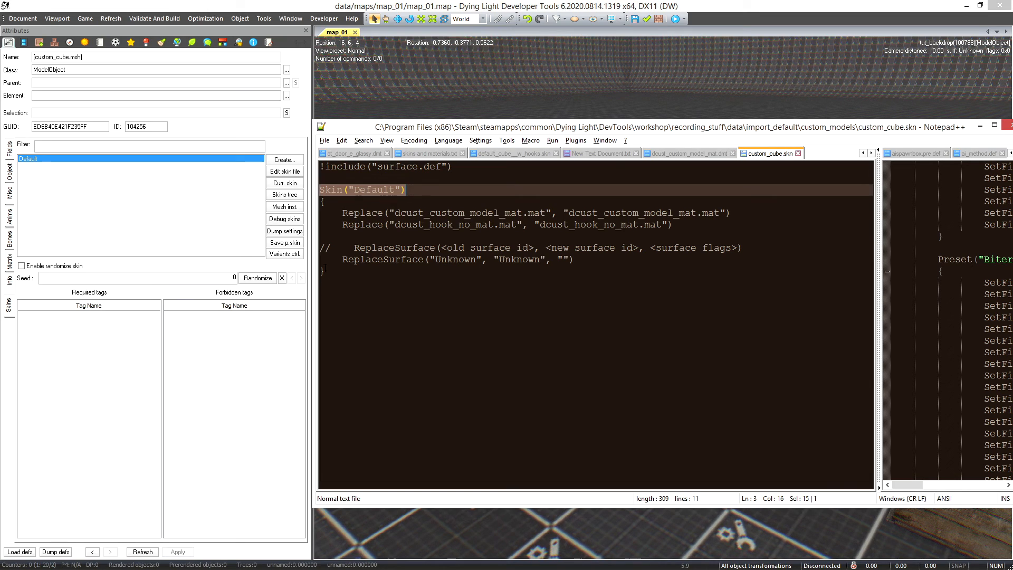
pyautogui.moveTo(342, 212); pyautogui.dragTo(731, 213)
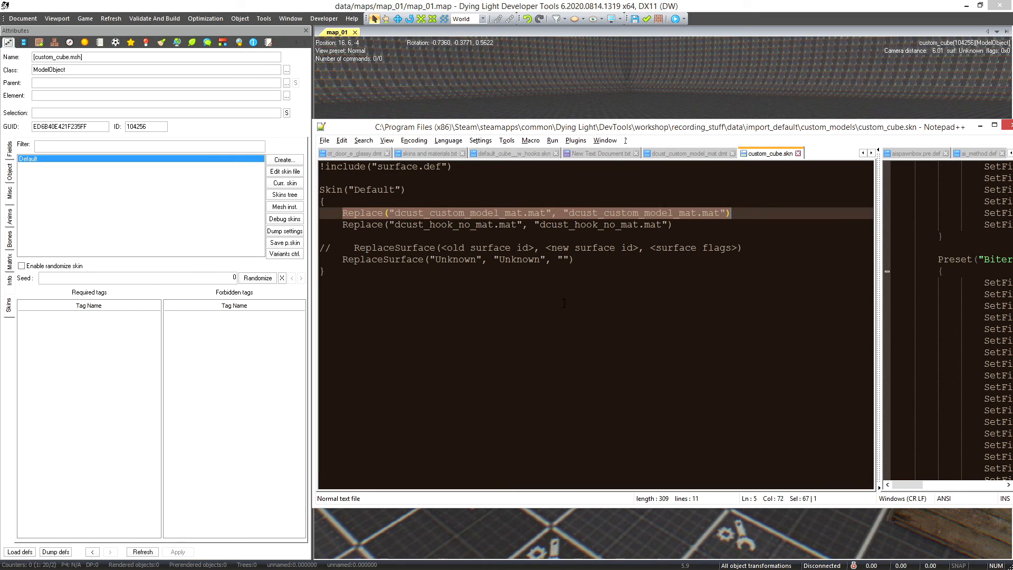
pyautogui.click(555, 212)
pyautogui.moveTo(320, 190); pyautogui.dragTo(405, 190)
pyautogui.moveTo(342, 213); pyautogui.dragTo(544, 213)
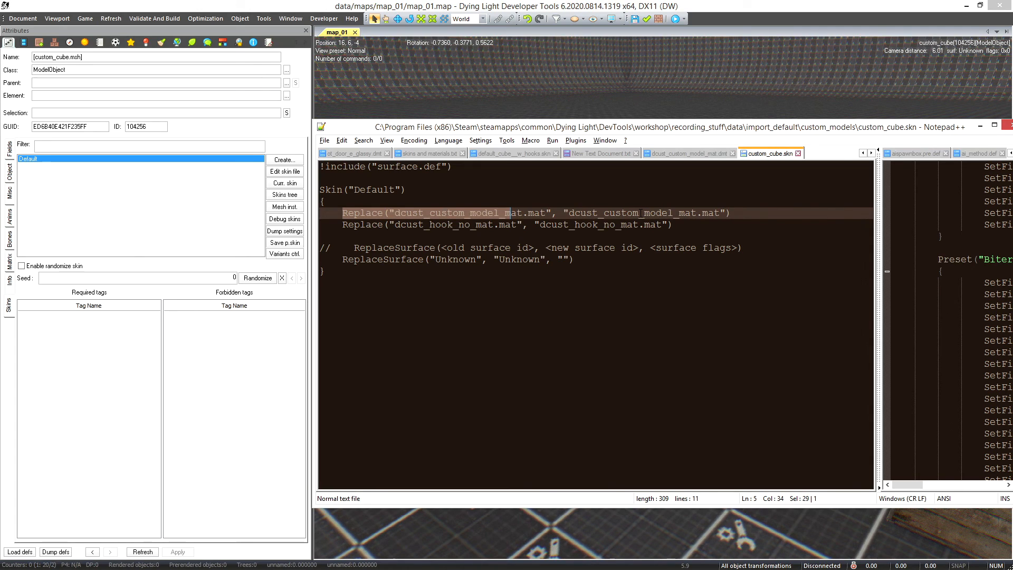
# Compare the Skin("Default") declaration and its second Replace material in custom_cube.skn with the diffuse texture entry in dcust_custom_model_mat.dmt.
pyautogui.moveTo(569, 214); pyautogui.dragTo(693, 213)
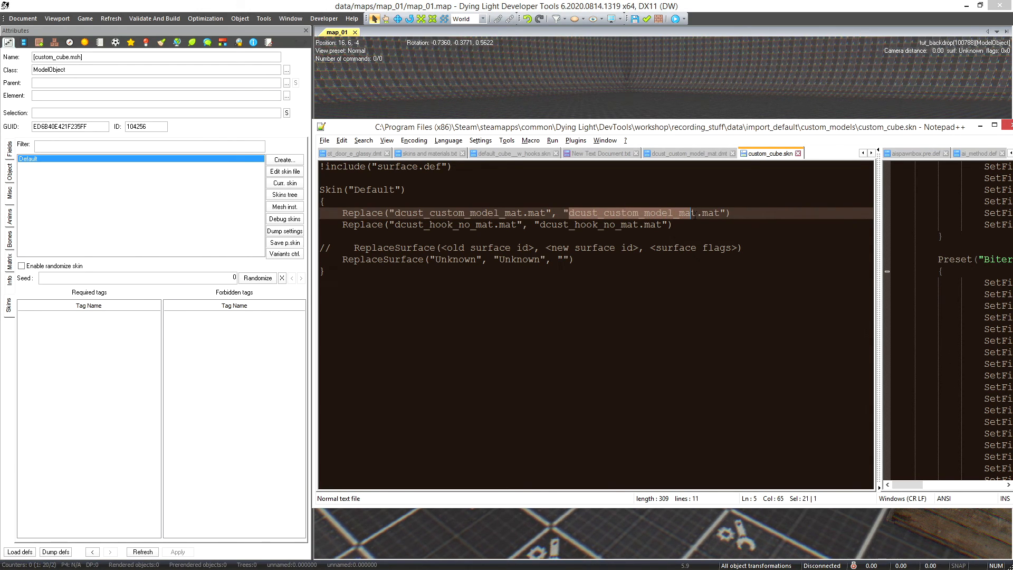
pyautogui.hotkey('alt', 'Tab')
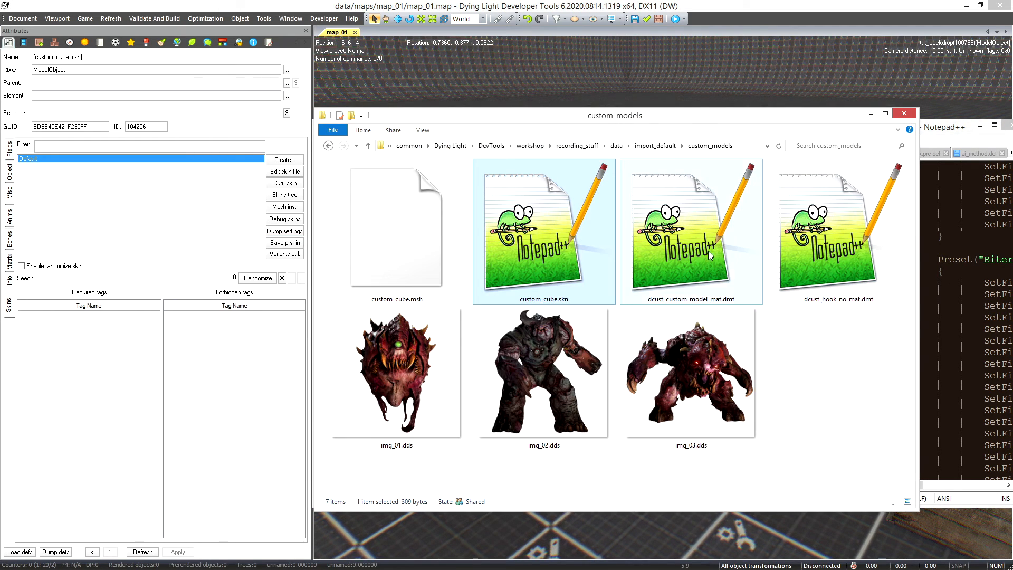
pyautogui.doubleClick(691, 254)
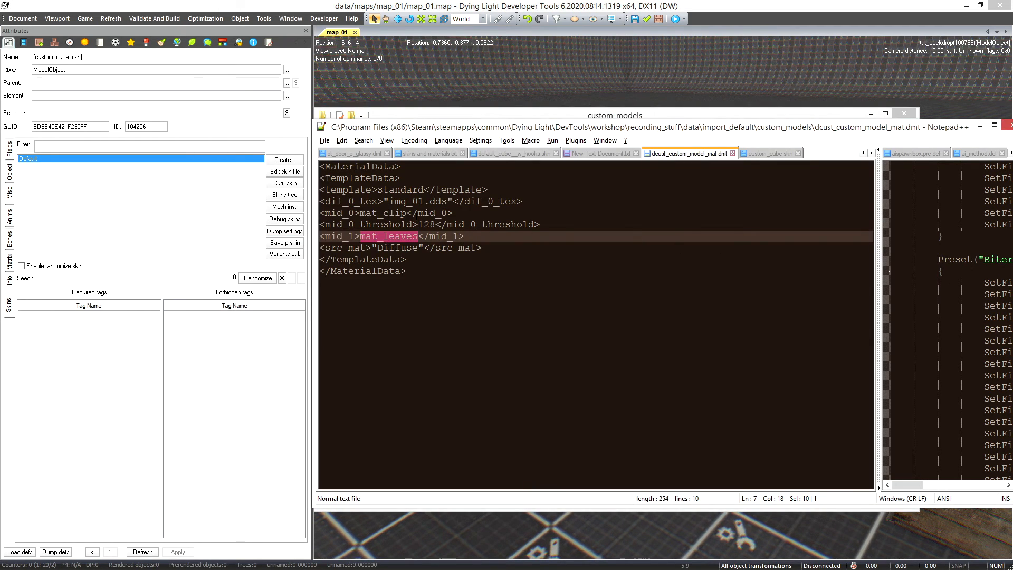
pyautogui.moveTo(389, 201); pyautogui.dragTo(464, 201)
pyautogui.click(757, 154)
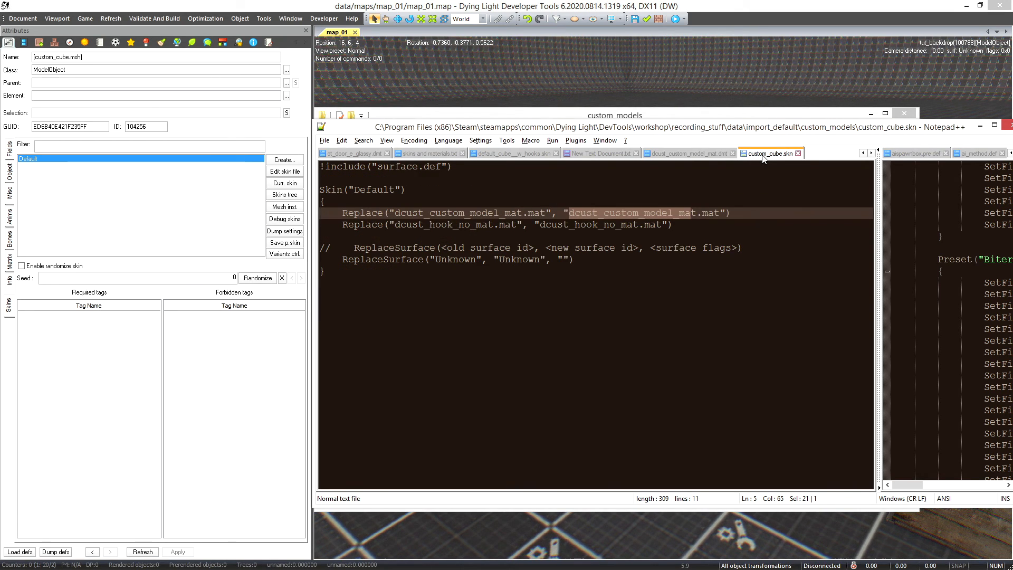
pyautogui.moveTo(331, 190); pyautogui.dragTo(405, 191)
pyautogui.moveTo(564, 213); pyautogui.dragTo(715, 213)
pyautogui.click(712, 154)
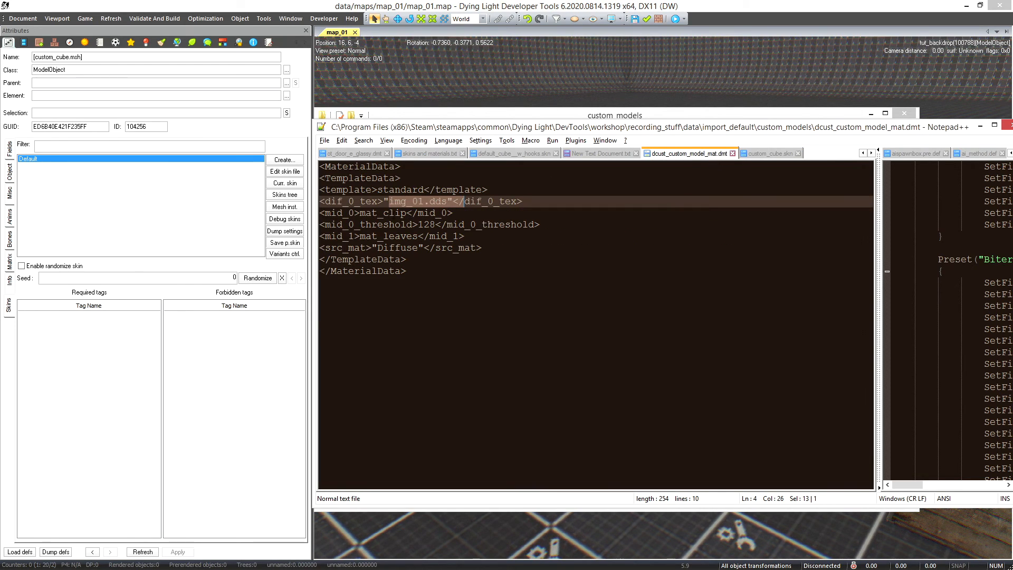
pyautogui.moveTo(383, 202); pyautogui.dragTo(452, 201)
pyautogui.click(773, 153)
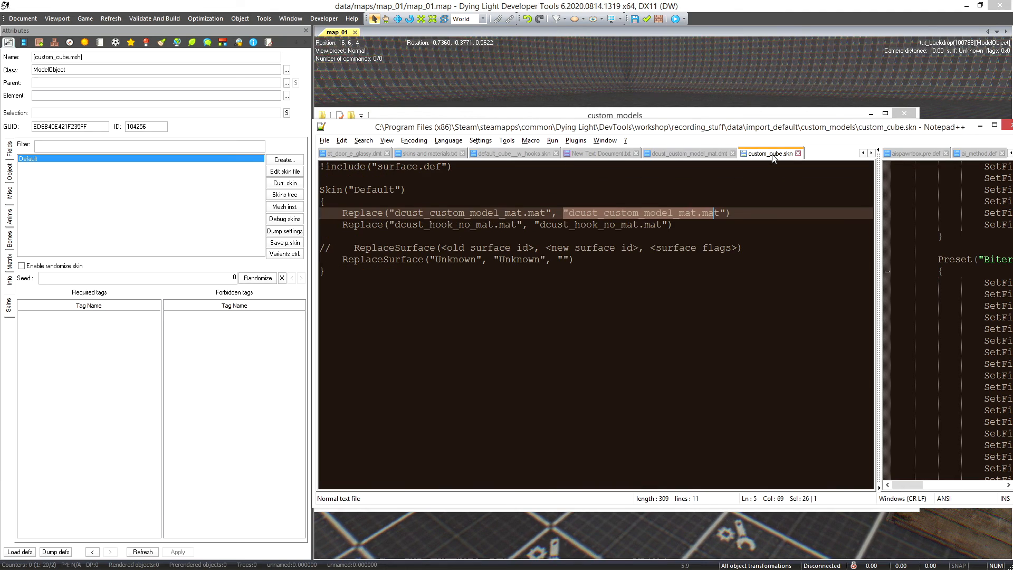
pyautogui.moveTo(349, 190); pyautogui.dragTo(426, 198)
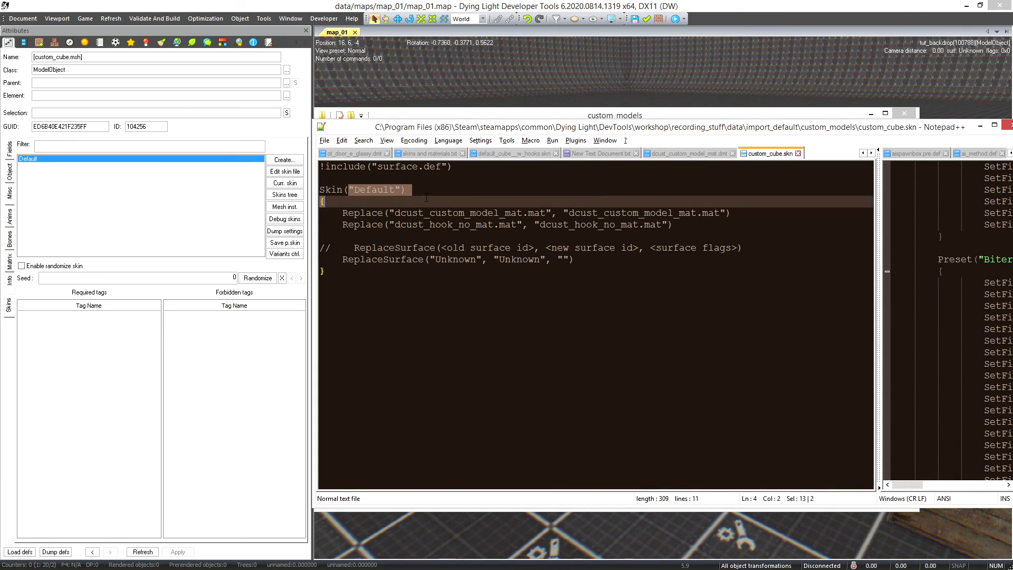
# Delete the commented ReplaceSurface line and the blank line above it from custom_cube.skn.
pyautogui.click(376, 262)
pyautogui.click(749, 248)
pyautogui.hotkey('shift', 'Home')
pyautogui.press('BackSpace')
pyautogui.press('BackSpace')
pyautogui.press('BackSpace')
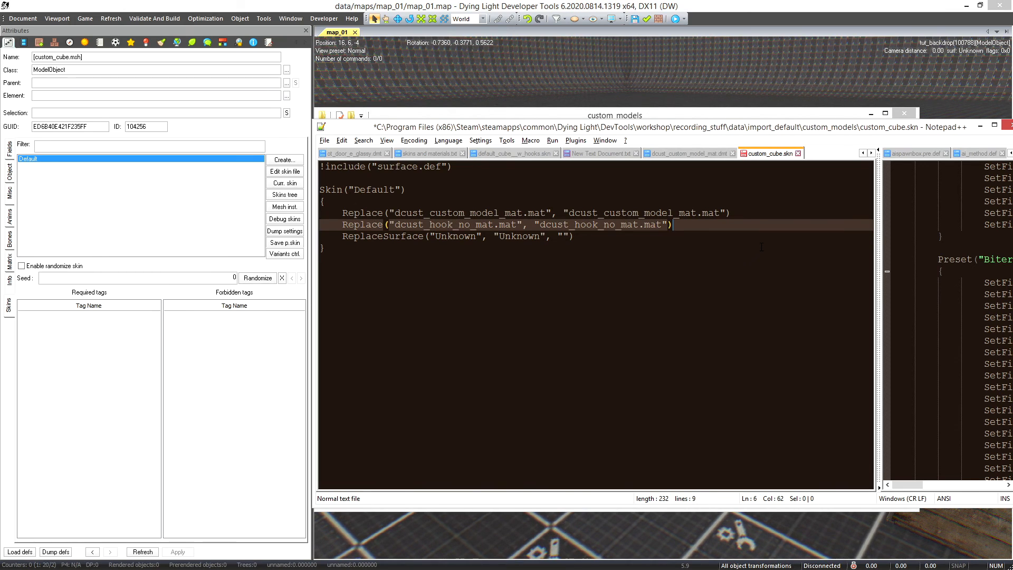
# Duplicate the whole Skin("Default") block directly below the original in custom_cube.skn.
pyautogui.press('Up')
pyautogui.press('Up')
pyautogui.press('Up')
pyautogui.press('Home')
pyautogui.hotkey('shift', 'Down')
pyautogui.hotkey('shift', 'Down')
pyautogui.hotkey('shift', 'Down')
pyautogui.hotkey('shift', 'Down')
pyautogui.hotkey('shift', 'Down')
pyautogui.hotkey('shift', 'End')
pyautogui.hotkey('ctrl', 'c')
pyautogui.press('Down')
pyautogui.hotkey('ctrl', 'v')
# Rename the duplicated skin block to "img" and go to the material name in its first Replace line.
pyautogui.press('Up')
pyautogui.press('Up')
pyautogui.press('Up')
pyautogui.press('Up')
pyautogui.press('Up')
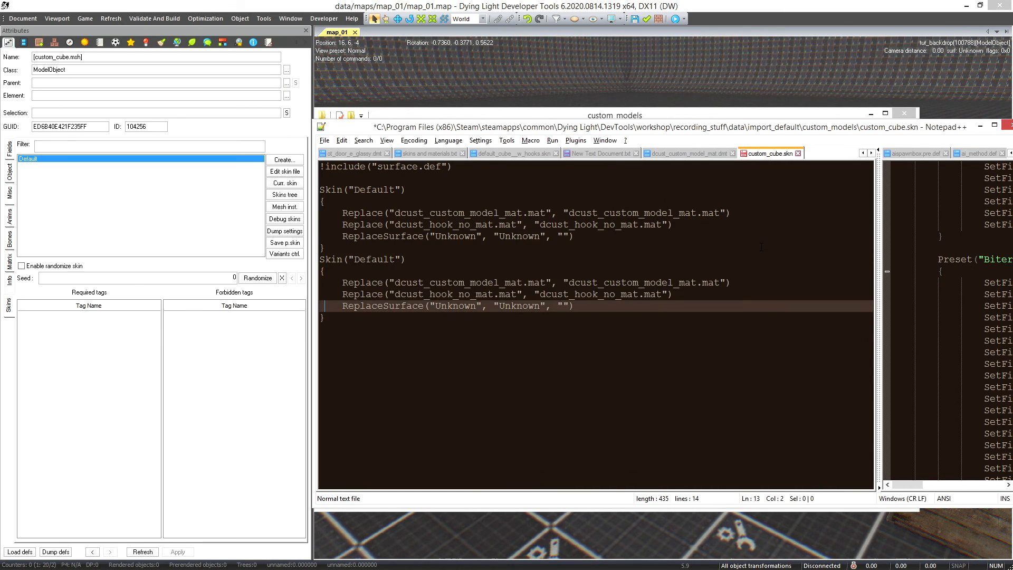
pyautogui.hotkey('ctrl', 'Right')
pyautogui.hotkey('ctrl', 'Right')
pyautogui.hotkey('ctrl', 'Right')
pyautogui.hotkey('ctrl', 'shift', 'Left')
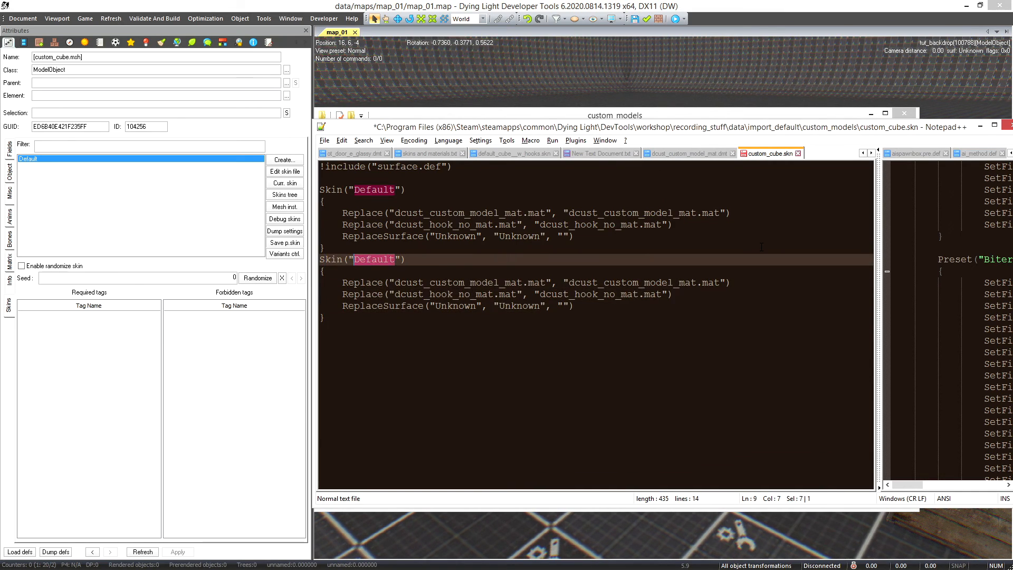
pyautogui.write('img')
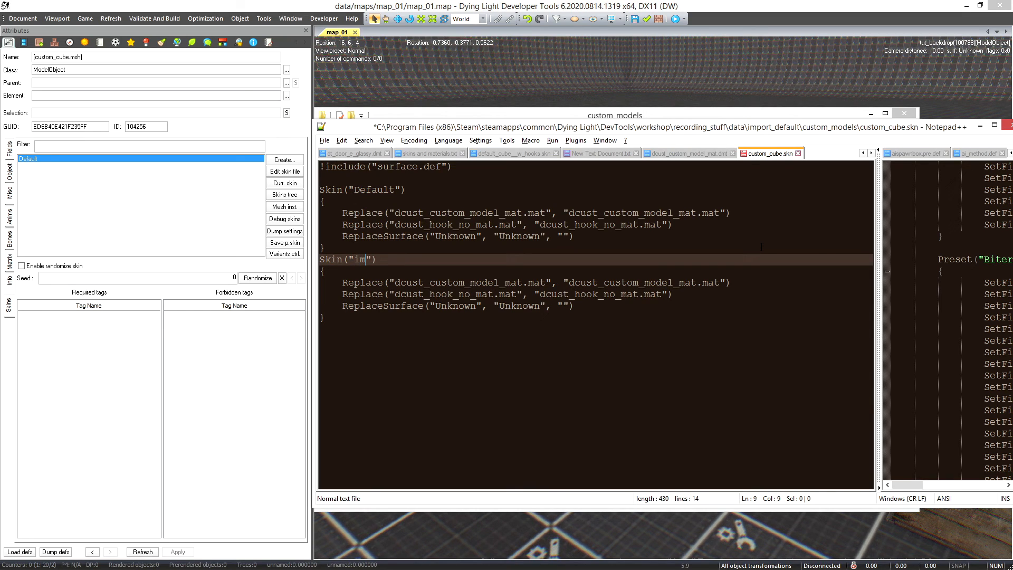
pyautogui.press('Down')
pyautogui.press('Down')
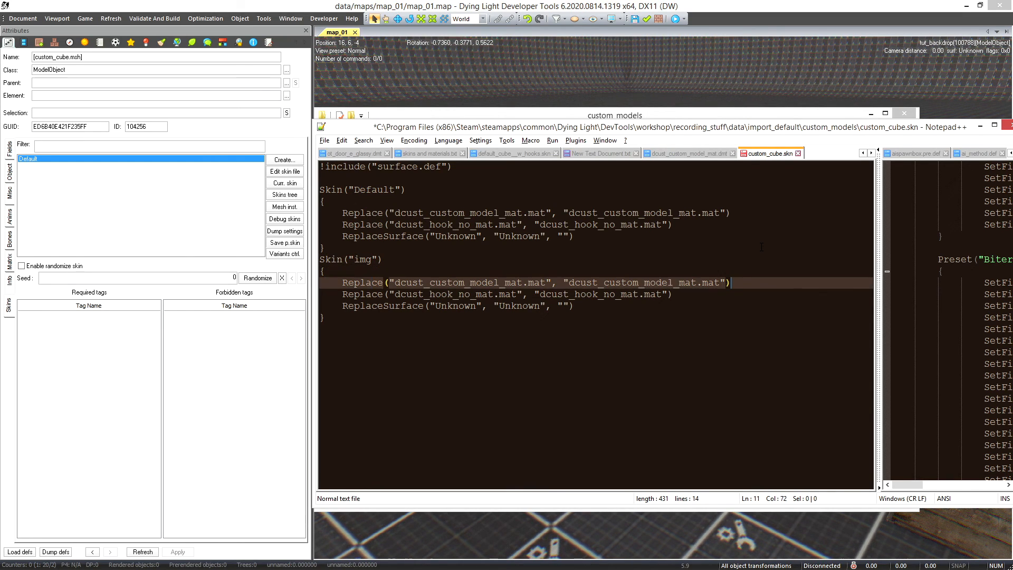
pyautogui.press('Left')
pyautogui.press('Left')
# Duplicate dcust_custom_model_mat.dmt in the custom_models folder and rename the copy as dcust_custom_model_mat_2.dmt.
pyautogui.click(656, 120)
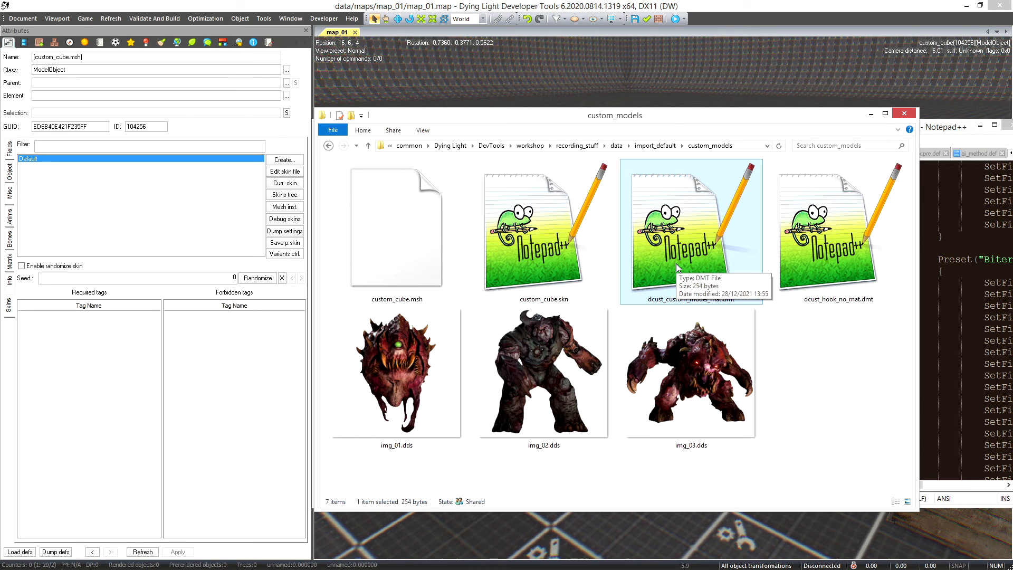
pyautogui.hotkey('ctrl', 'v')
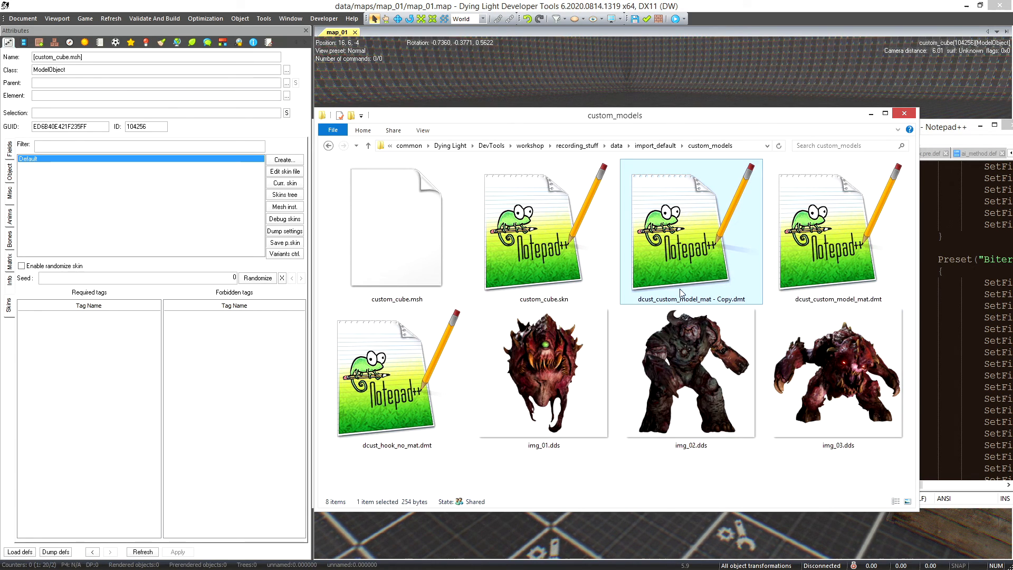
pyautogui.press('F2')
pyautogui.press('Right')
pyautogui.press('BackSpace')
pyautogui.press('BackSpace')
pyautogui.press('BackSpace')
pyautogui.press('BackSpace')
pyautogui.press('BackSpace')
pyautogui.press('BackSpace')
pyautogui.press('BackSpace')
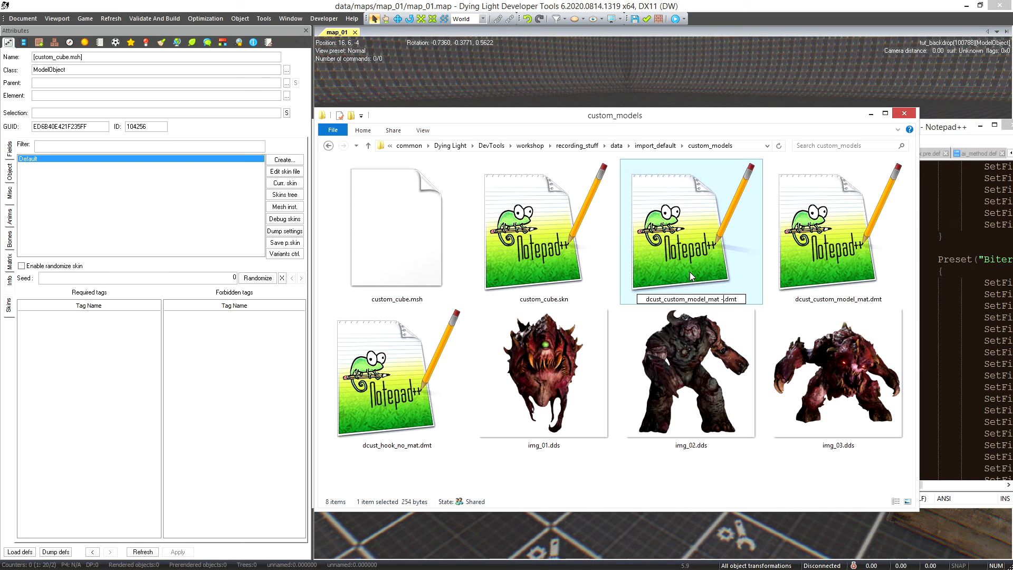
pyautogui.write('_2')
pyautogui.press('Return')
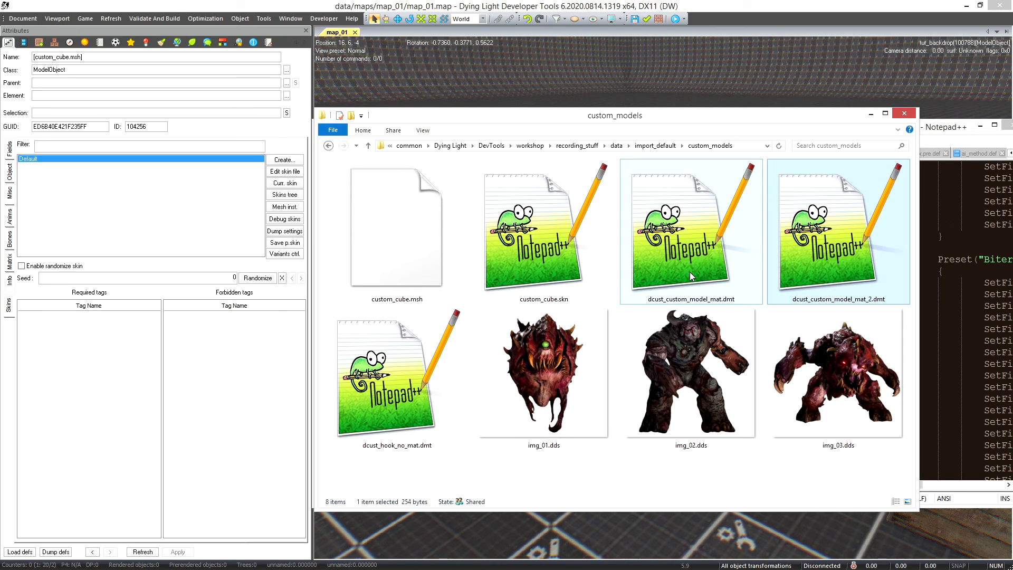
# Set the diffuse texture in dcust_custom_model_mat_2.dmt to img_02.dds, checking the image in the folder, and save and close the file.
pyautogui.doubleClick(818, 216)
pyautogui.click(418, 201)
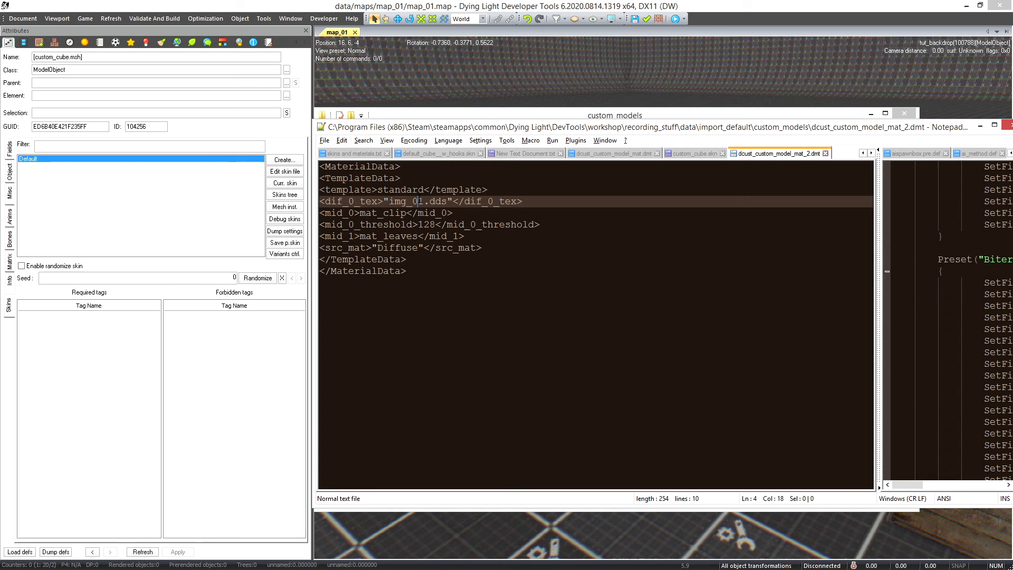
pyautogui.press('Delete')
pyautogui.write('2')
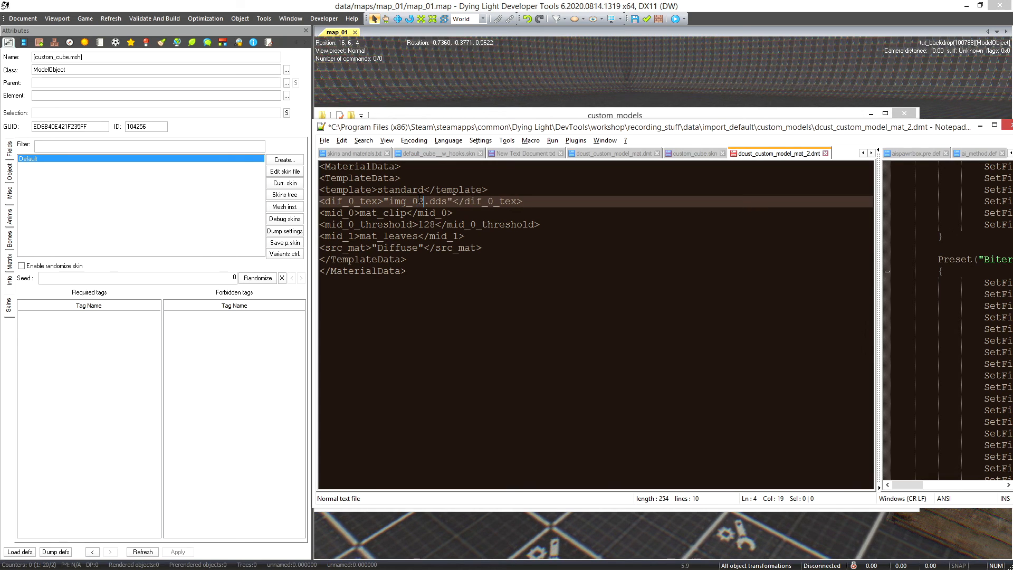
pyautogui.click(510, 117)
pyautogui.click(743, 411)
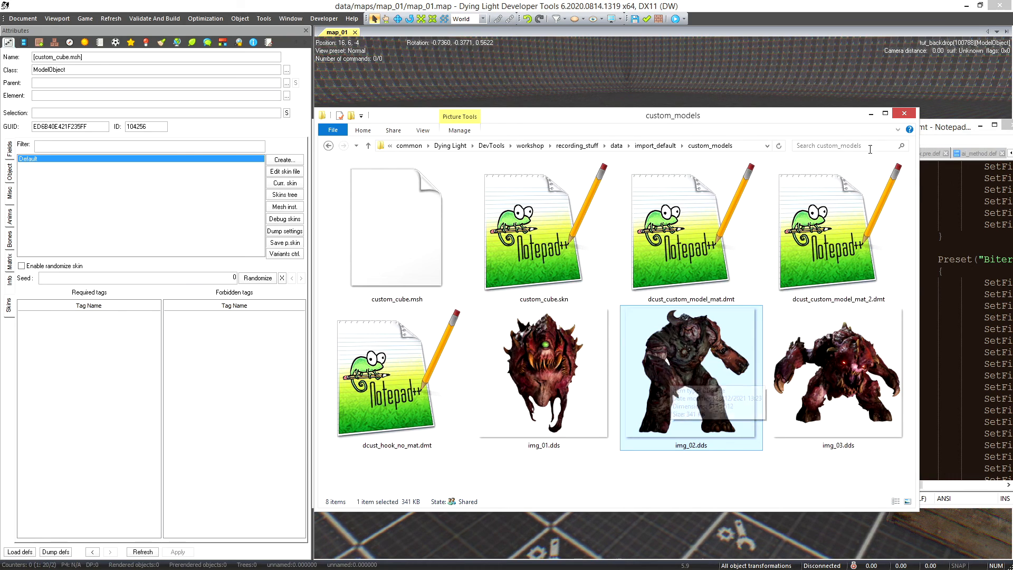
pyautogui.click(944, 131)
pyautogui.moveTo(944, 132); pyautogui.dragTo(935, 129)
pyautogui.click(471, 234)
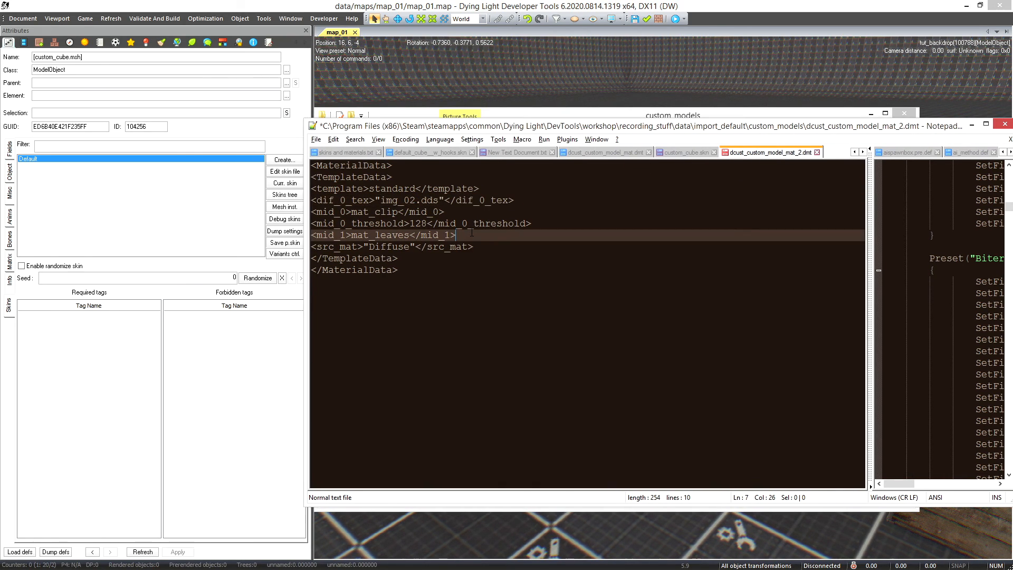
pyautogui.hotkey('ctrl', 's')
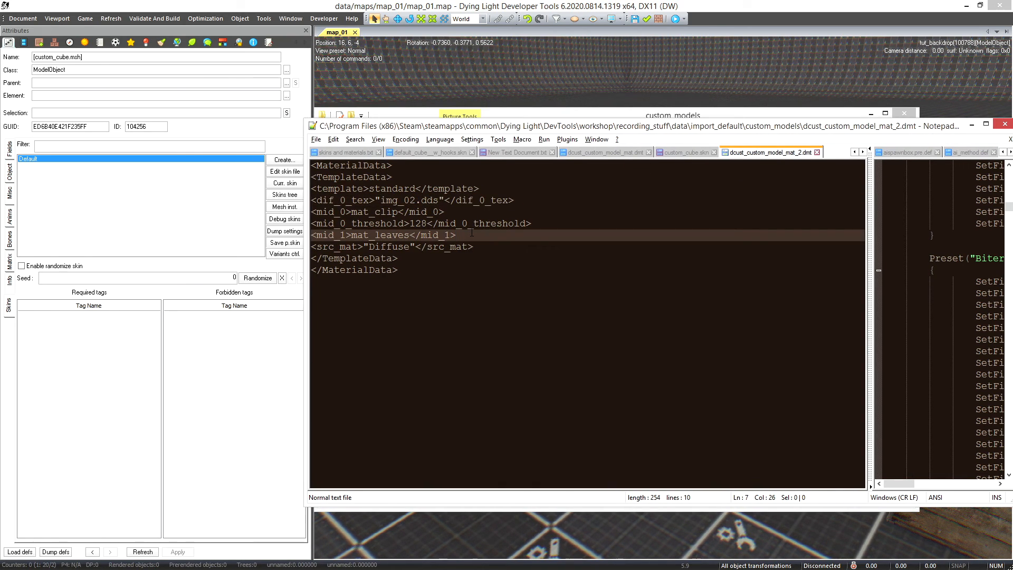
pyautogui.click(818, 152)
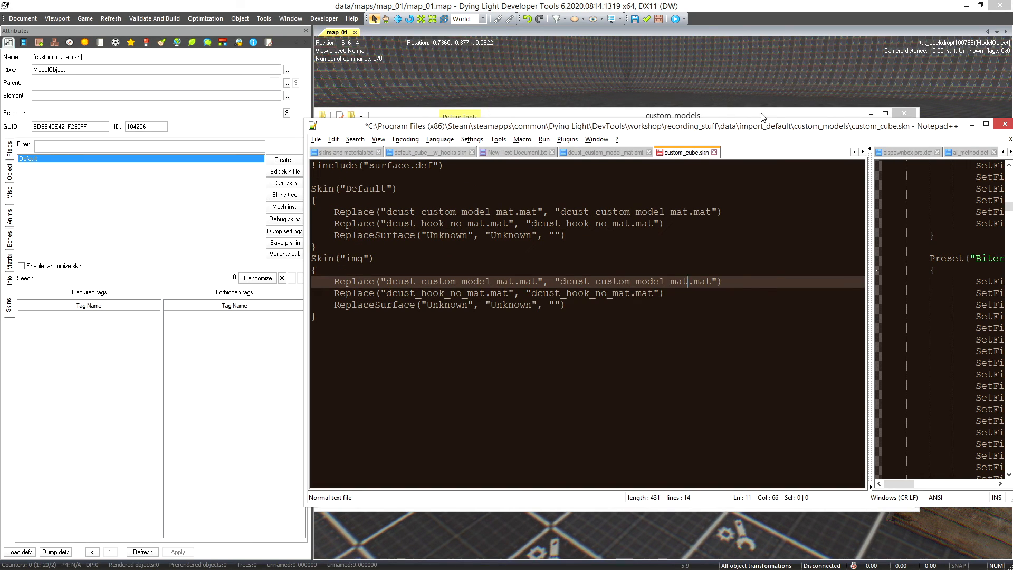
# Name the second skin block in custom_cube.skn "Image 2".
pyautogui.moveTo(312, 258); pyautogui.dragTo(372, 334)
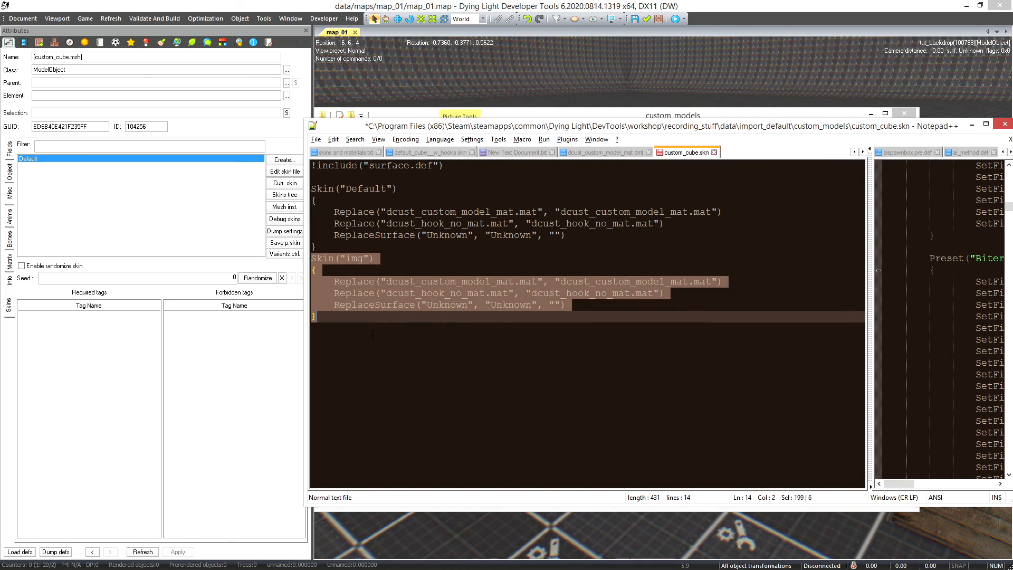
pyautogui.click(334, 258)
pyautogui.moveTo(346, 258); pyautogui.dragTo(363, 258)
pyautogui.write('Image 2')
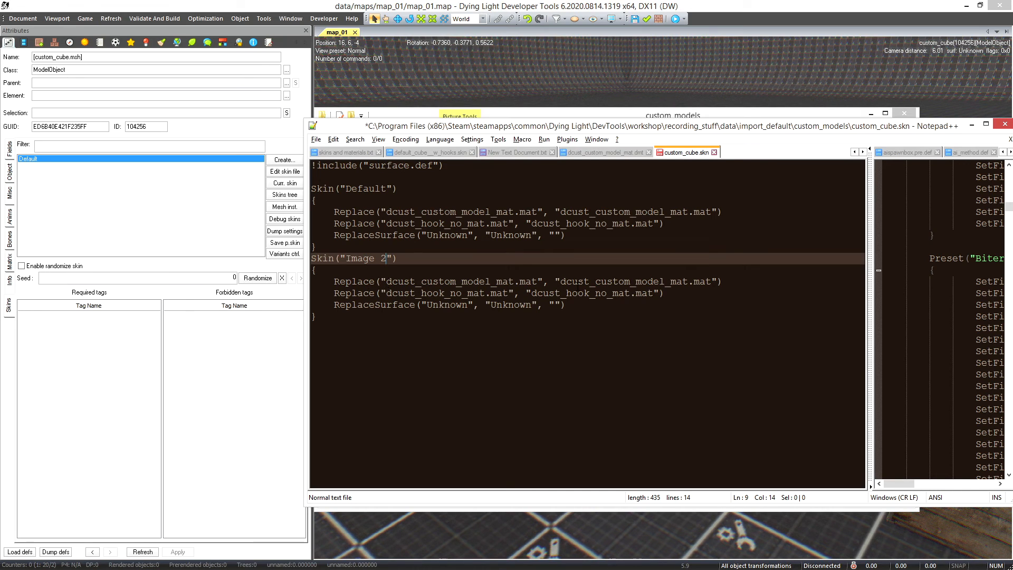
# Set the Image 2 skin's replacement material to dcust_custom_model_mat_2.mat, matching the new .dmt file name, and save custom_cube.skn.
pyautogui.moveTo(561, 281); pyautogui.dragTo(688, 281)
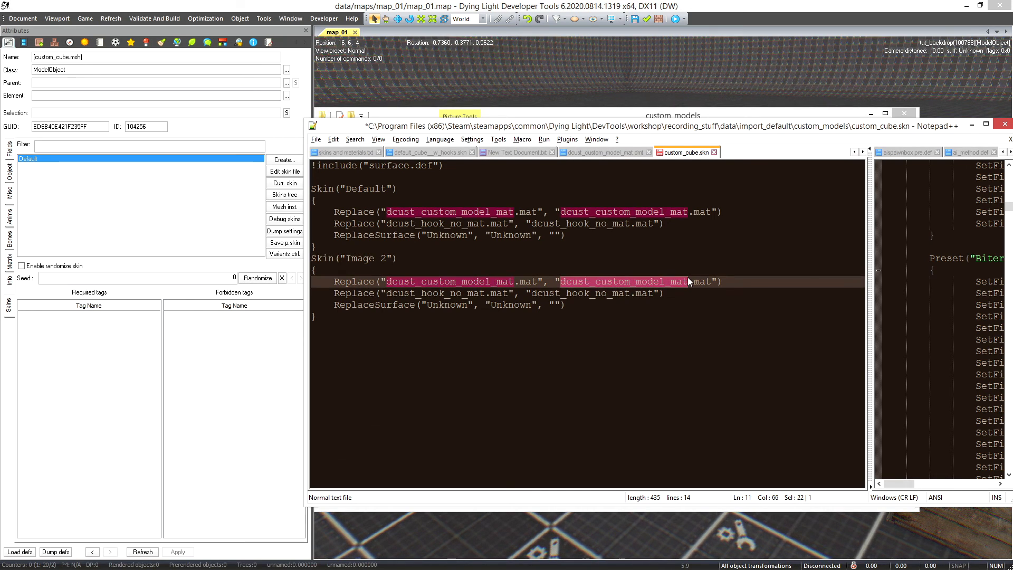
pyautogui.click(688, 282)
pyautogui.write('_2')
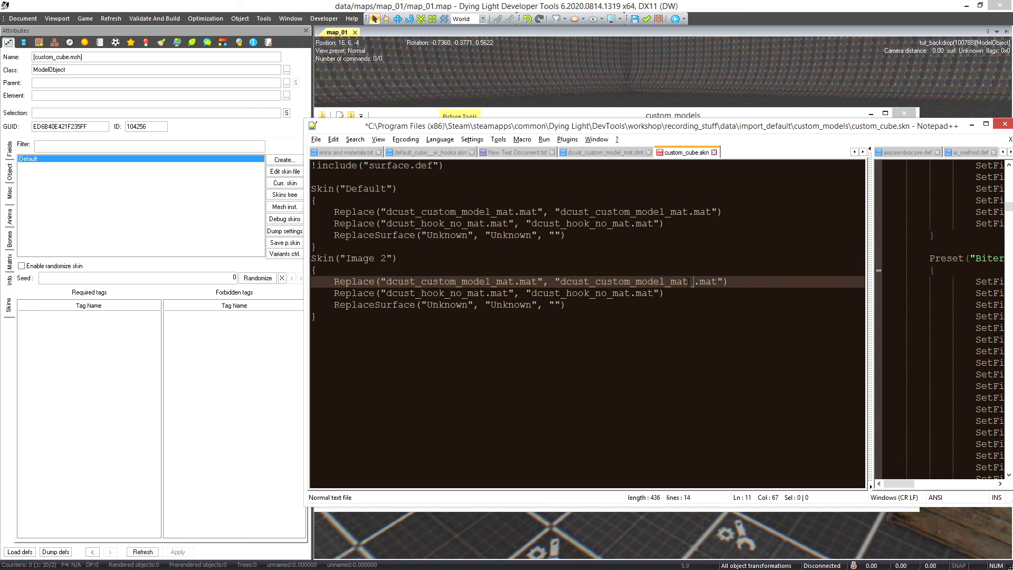
pyautogui.click(679, 118)
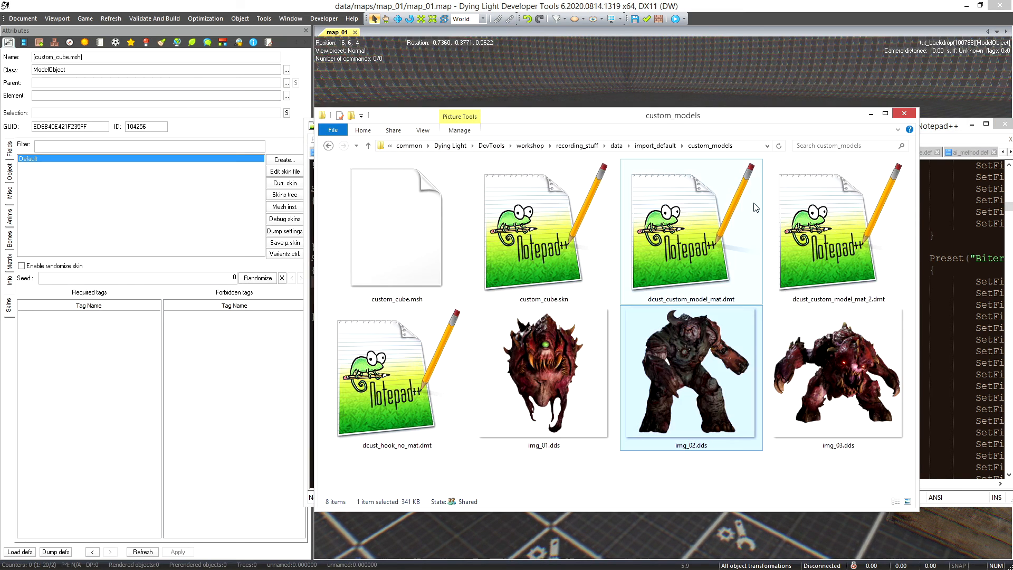
pyautogui.click(874, 301)
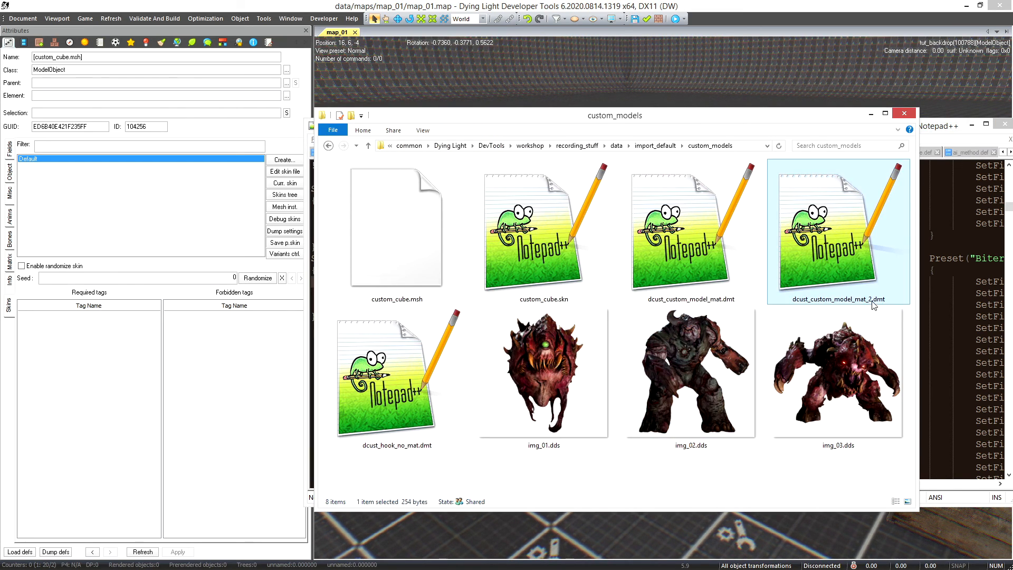
pyautogui.hotkey('alt', 'Tab')
pyautogui.hotkey('ctrl', 's')
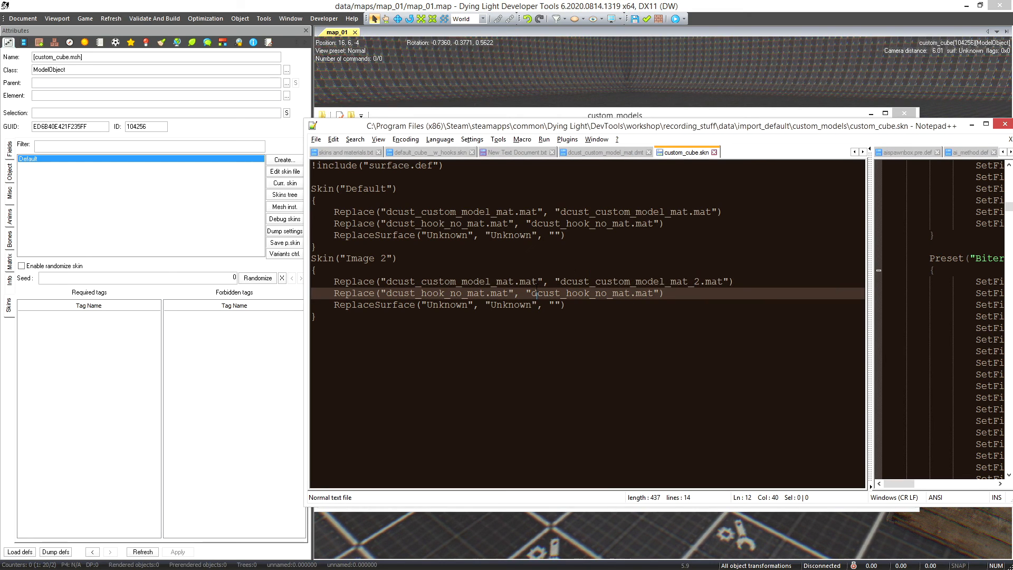
# Duplicate the whole Skin("Image 2") block at the end of custom_cube.skn.
pyautogui.moveTo(318, 317); pyautogui.dragTo(317, 259)
pyautogui.hotkey('ctrl', 'c')
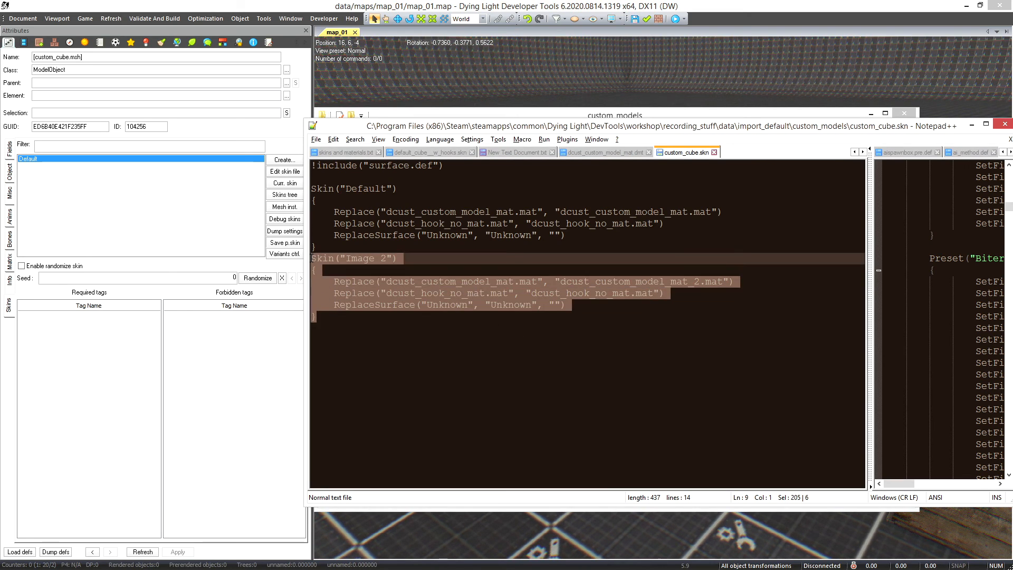
pyautogui.click(364, 315)
pyautogui.press('Return')
pyautogui.hotkey('ctrl', 'v')
# Rename the last skin block to "Image 3", set its replacement material to dcust_custom_model_mat_3.mat, and save custom_cube.skn.
pyautogui.press('Up')
pyautogui.press('Up')
pyautogui.press('Up')
pyautogui.press('Up')
pyautogui.press('Up')
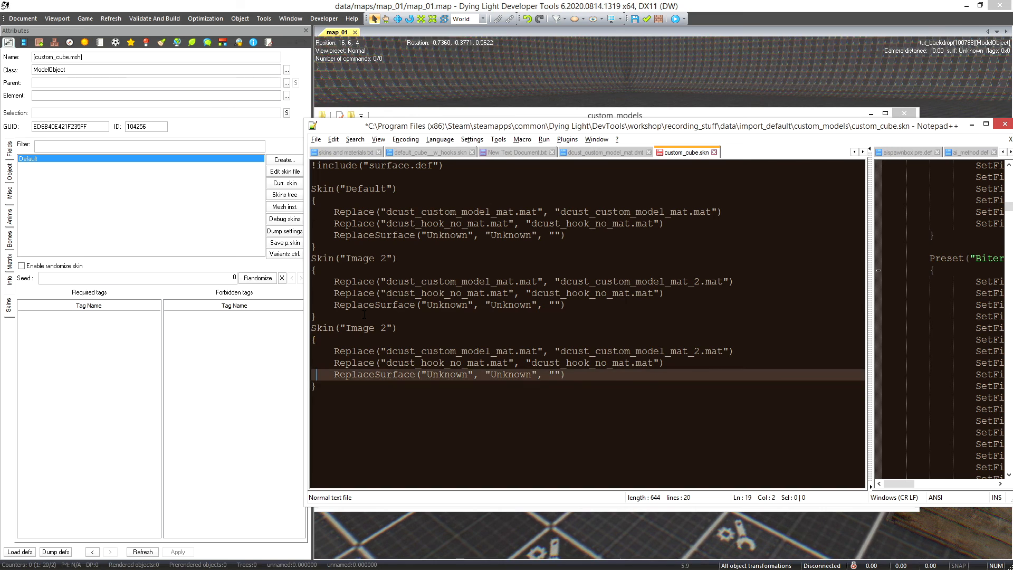
pyautogui.press('End')
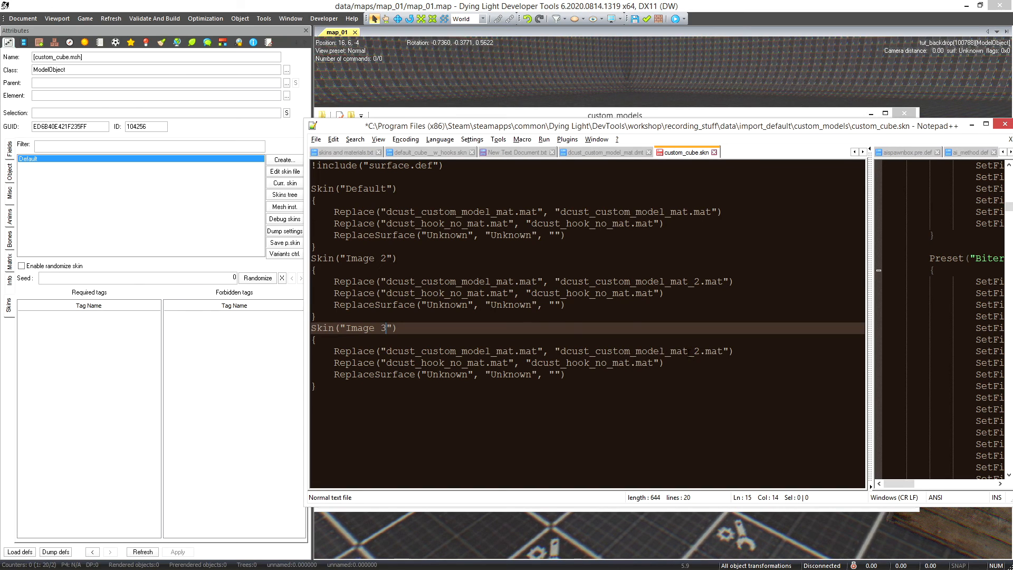
pyautogui.click(693, 351)
pyautogui.hotkey('ctrl', 's')
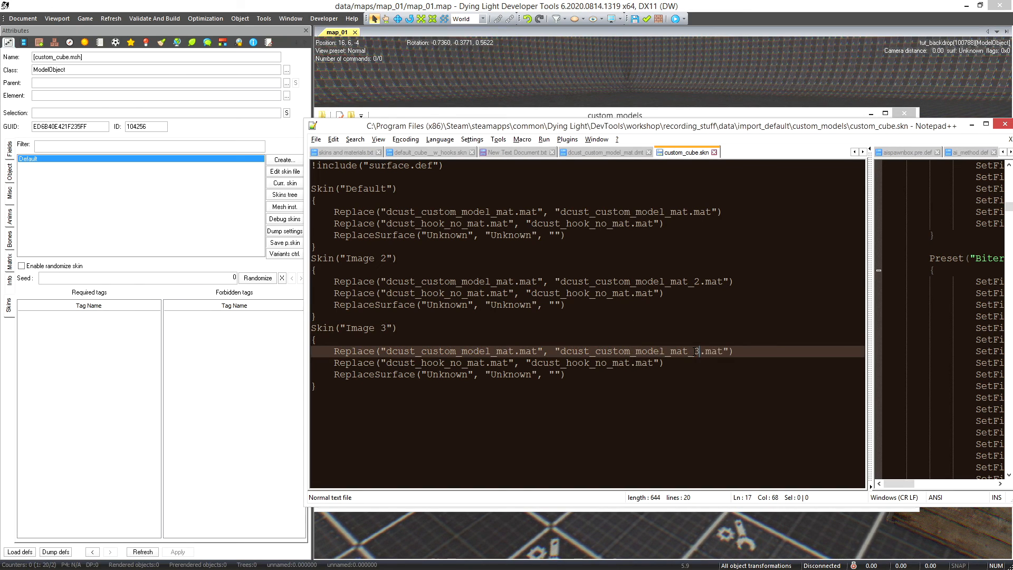
# Duplicate the dcust_custom_model_mat_2.dmt material file in the custom_models folder.
pyautogui.click(706, 115)
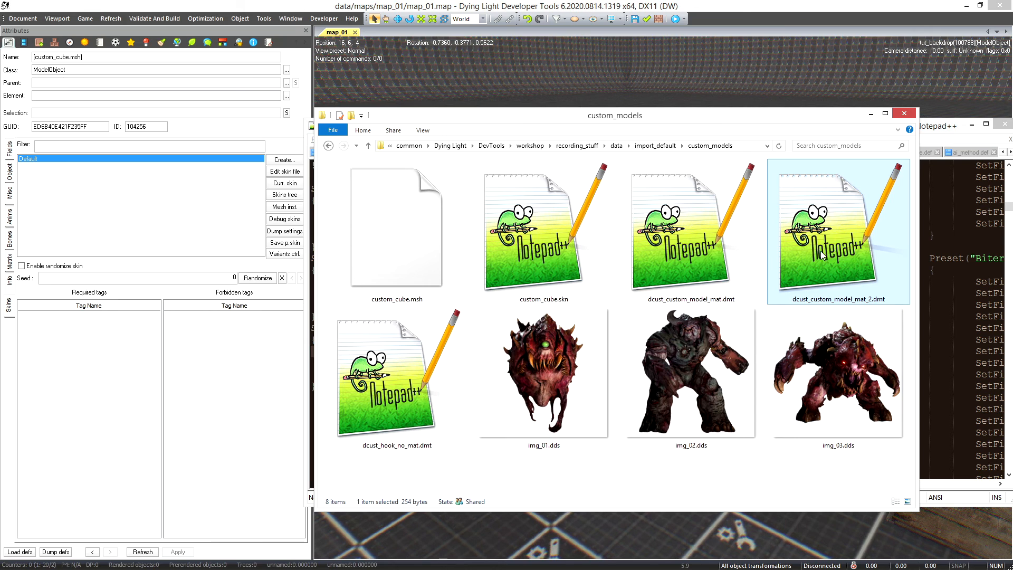
pyautogui.hotkey('ctrl', 'c')
pyautogui.hotkey('ctrl', 'v')
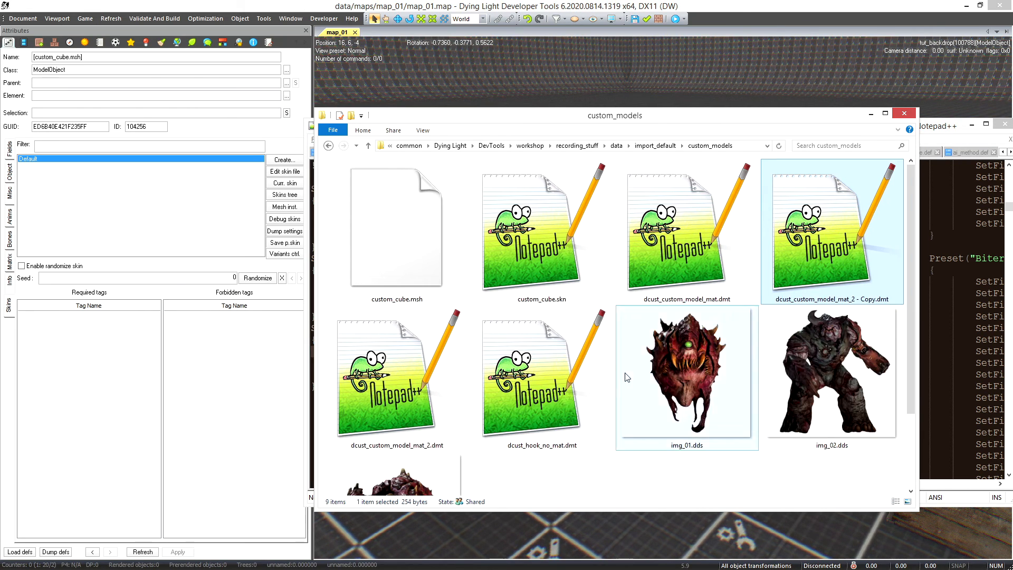
# Rename the copied material file as dcust_custom_model_mat_3.dmt.
pyautogui.press('F2')
pyautogui.press('Right')
pyautogui.press('BackSpace')
pyautogui.press('BackSpace')
pyautogui.press('BackSpace')
pyautogui.press('BackSpace')
pyautogui.press('BackSpace')
pyautogui.press('BackSpace')
pyautogui.press('BackSpace')
pyautogui.press('BackSpace')
pyautogui.write('3')
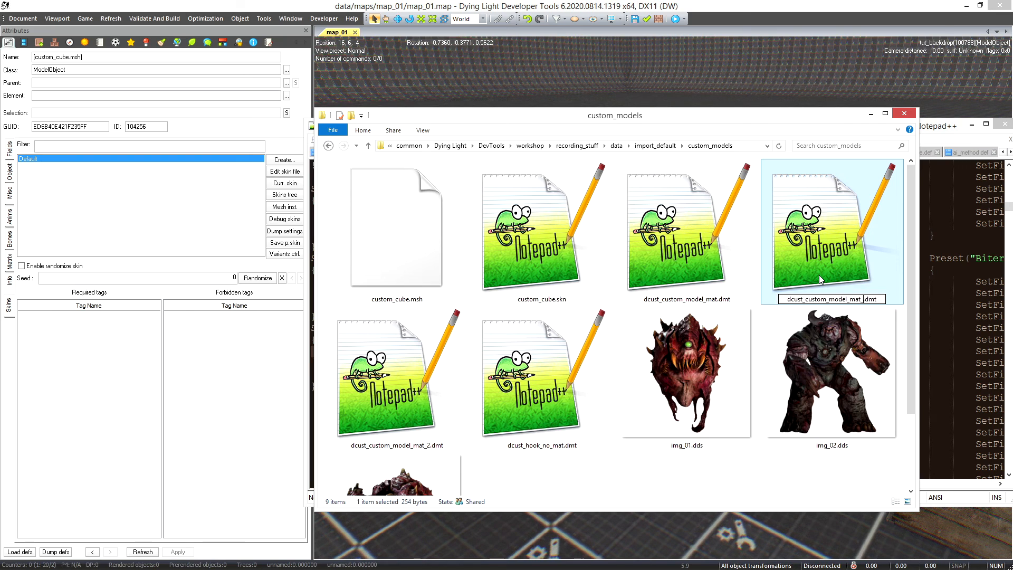
pyautogui.press('Return')
# Open dcust_custom_model_mat_3.dmt, update its dif_0_tex texture file name and close the file.
pyautogui.press('Return')
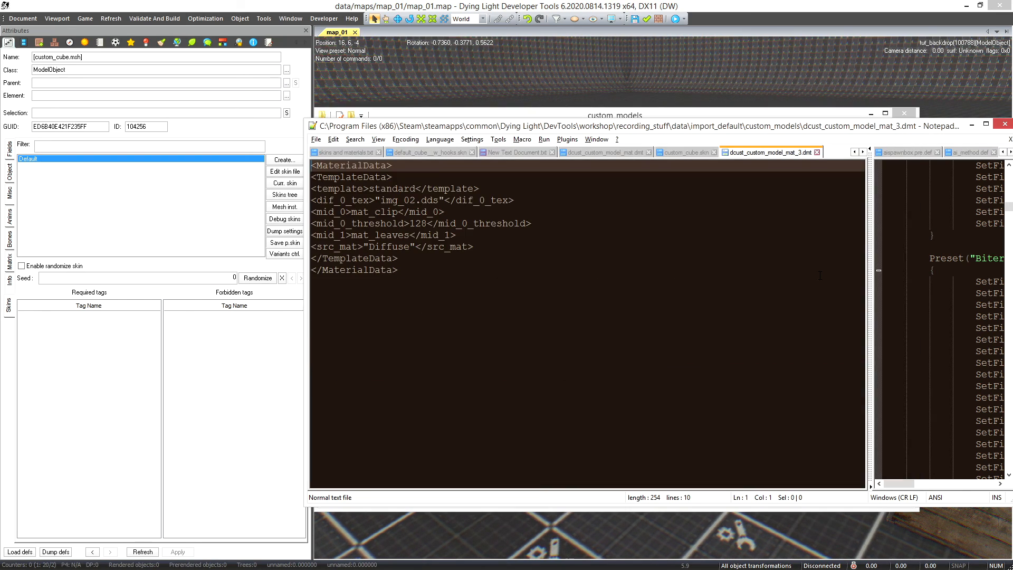
pyautogui.click(412, 200)
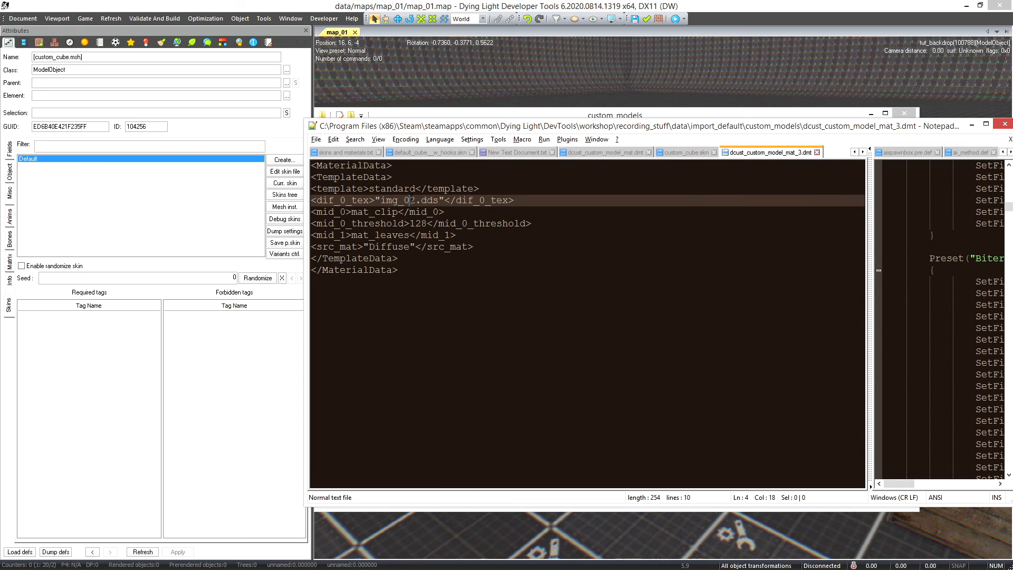
pyautogui.click(817, 152)
# Switch to Notepad++ and highlight all three skin blocks in custom_cube.skn for review.
pyautogui.click(663, 117)
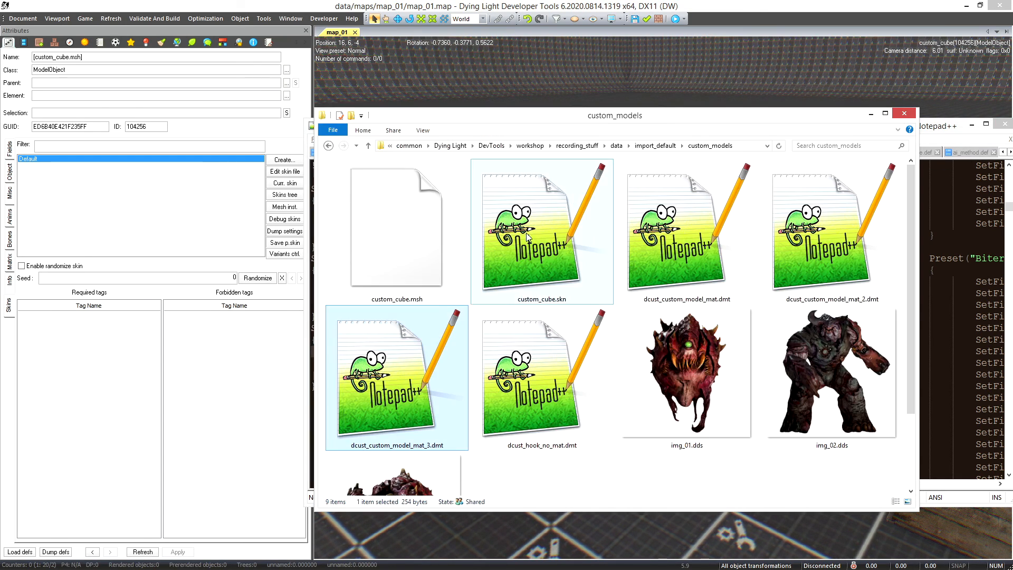
pyautogui.click(270, 33)
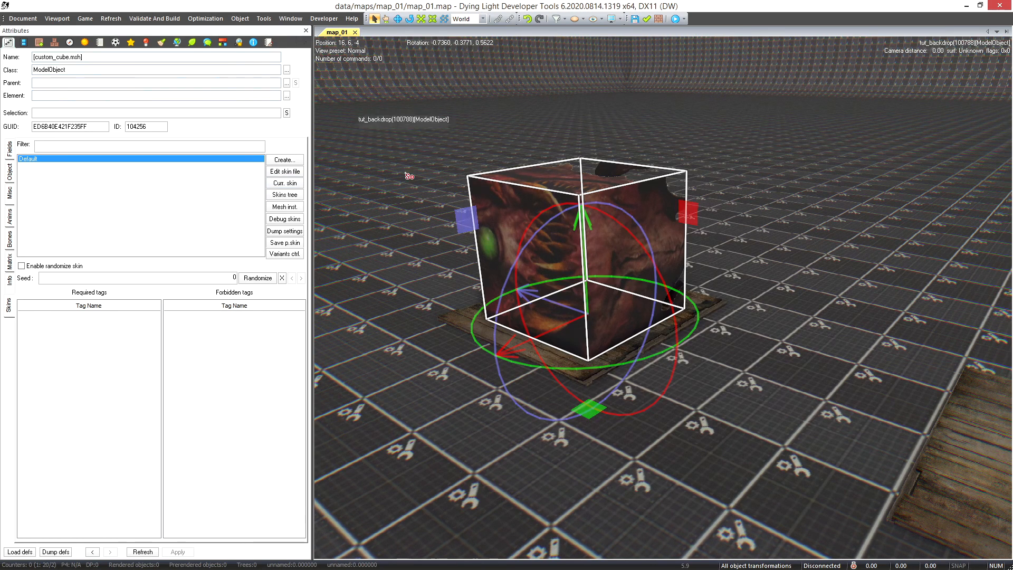
pyautogui.hotkey('alt', 'Tab')
pyautogui.hotkey('alt', 'Tab')
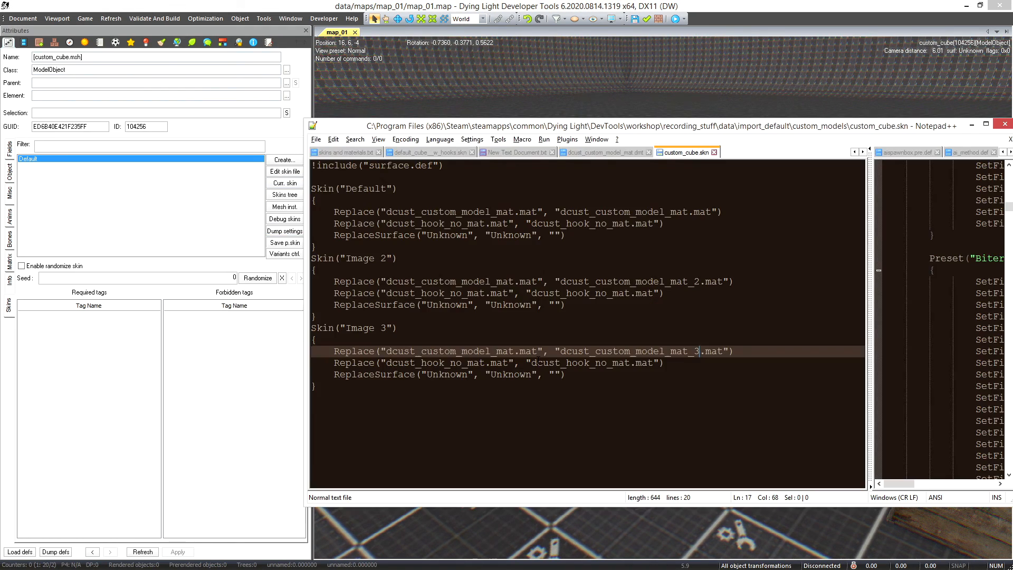
pyautogui.moveTo(397, 127); pyautogui.dragTo(414, 115)
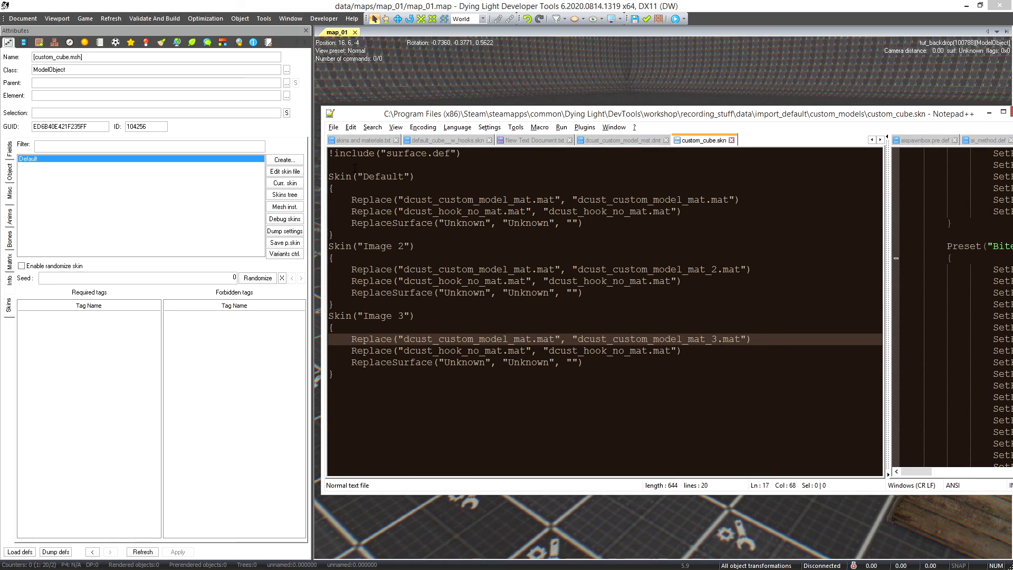
pyautogui.moveTo(328, 176); pyautogui.dragTo(397, 370)
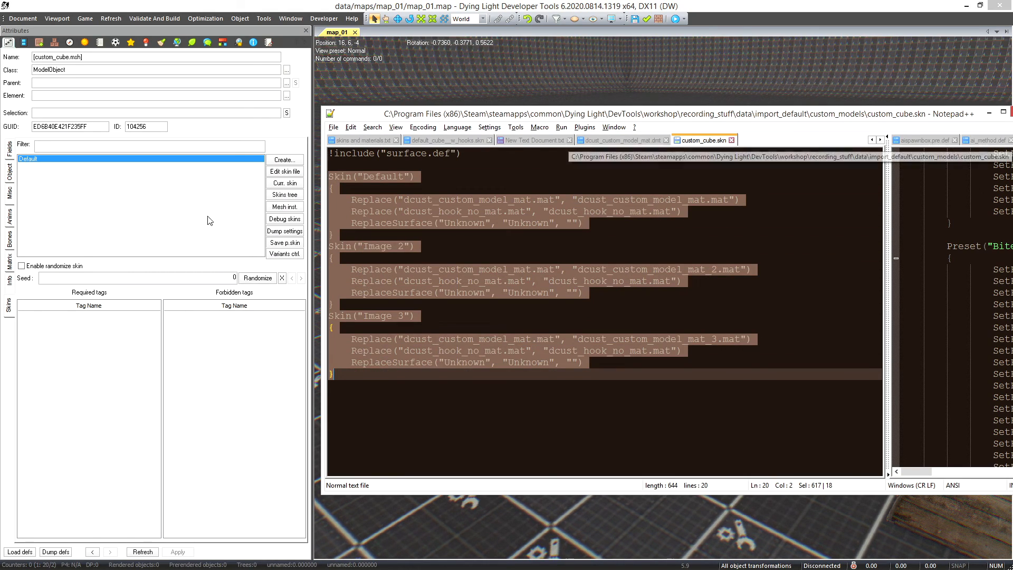
# Switch to Dying Light Developer Tools, refresh the file system and recheck the custom cube's skin list.
pyautogui.click(97, 190)
pyautogui.click(111, 19)
pyautogui.click(119, 40)
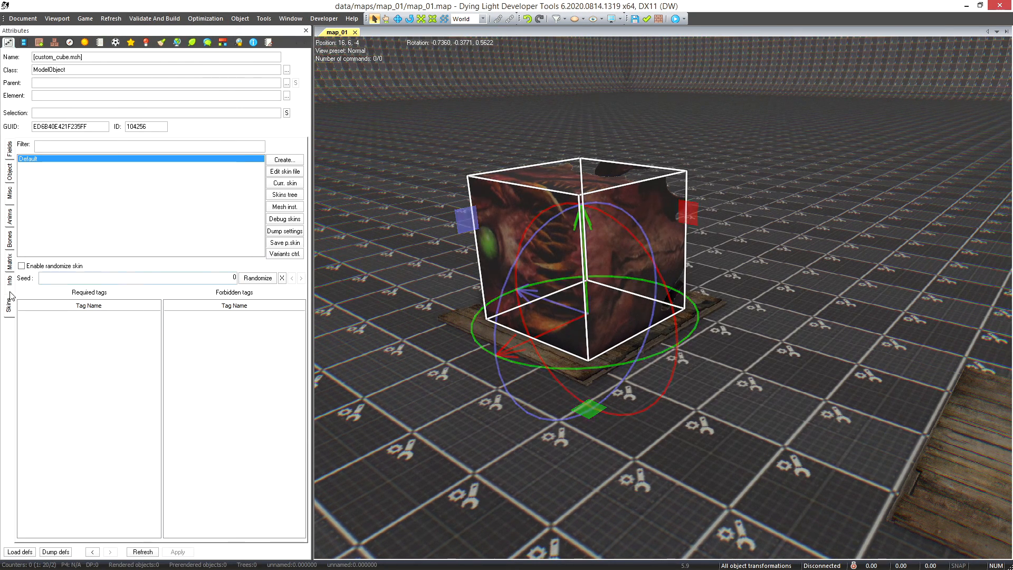
pyautogui.click(11, 171)
pyautogui.click(11, 152)
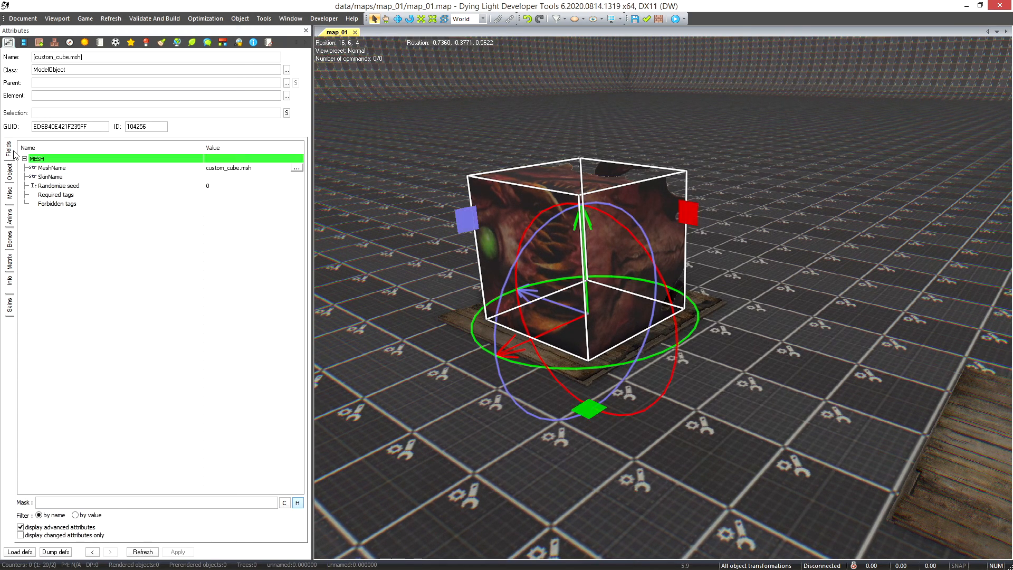
pyautogui.click(9, 305)
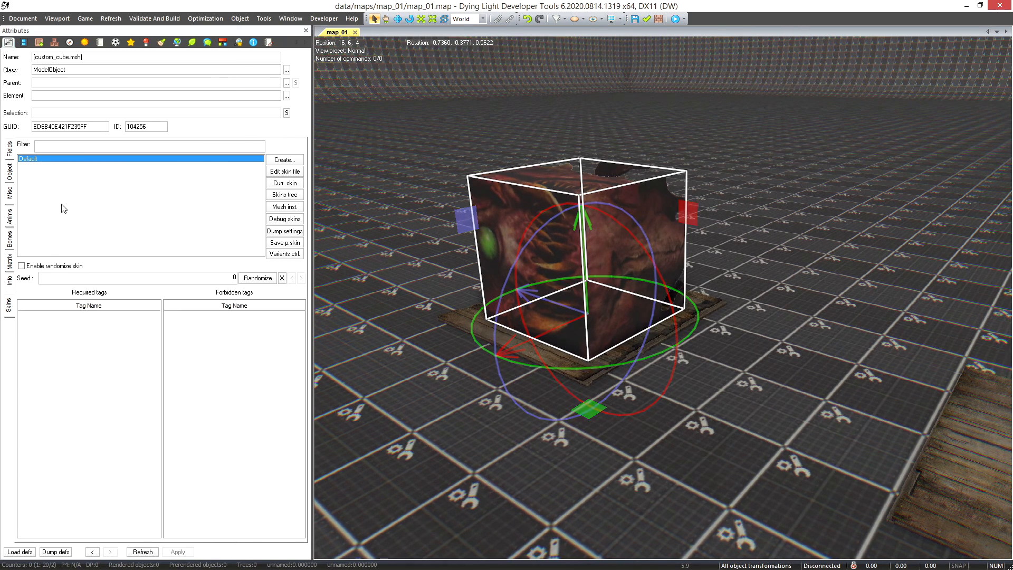
pyautogui.moveTo(522, 276); pyautogui.dragTo(530, 275, button='right')
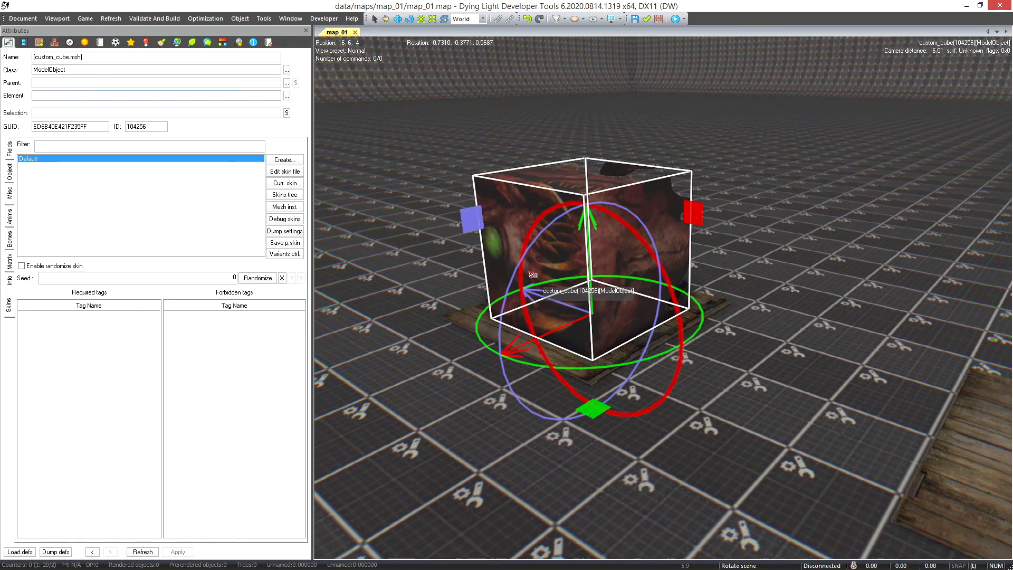
# Reload the mesh of the selected custom cube.
pyautogui.click(110, 18)
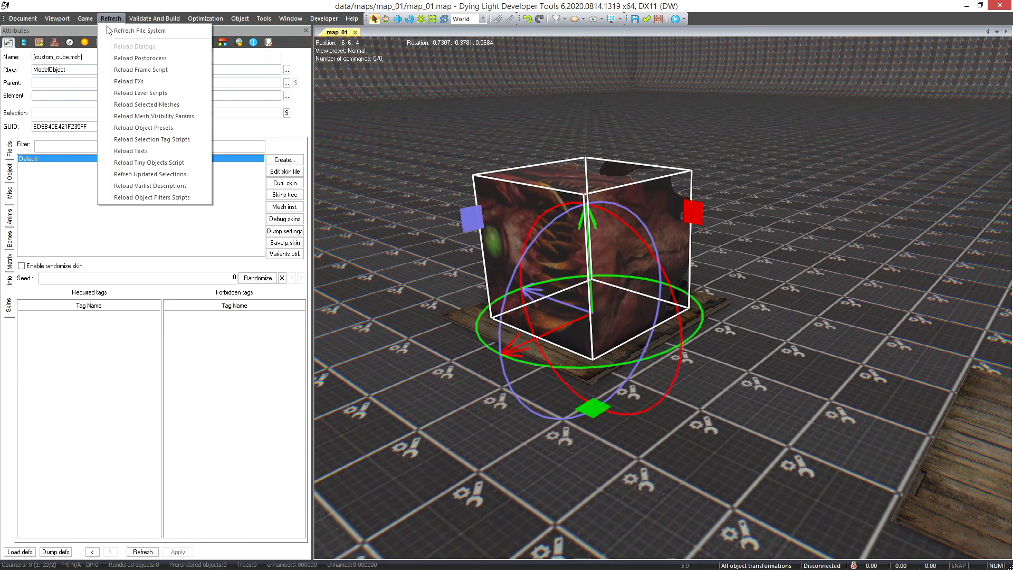
pyautogui.click(156, 108)
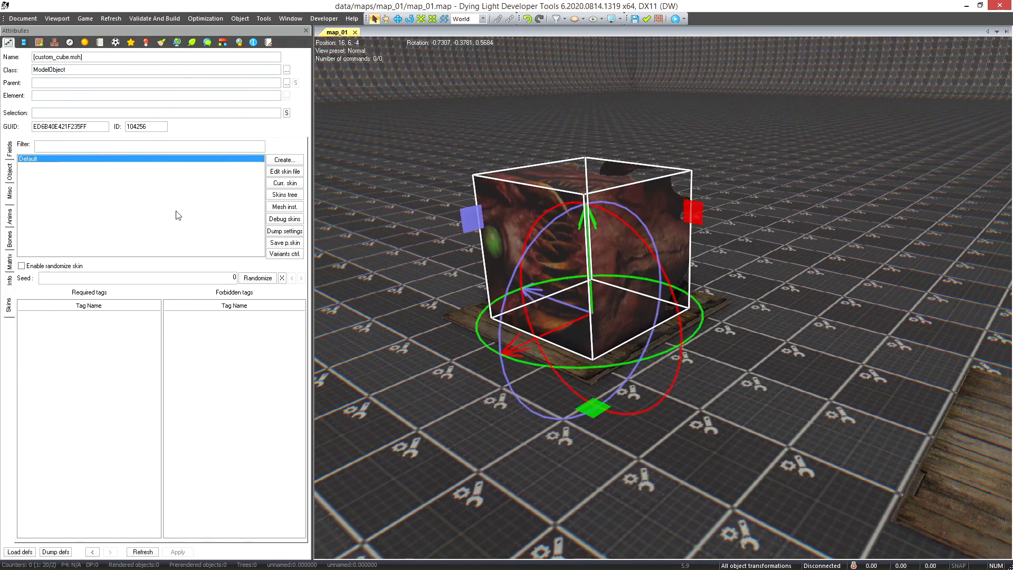
pyautogui.moveTo(433, 201); pyautogui.dragTo(426, 201, button='right')
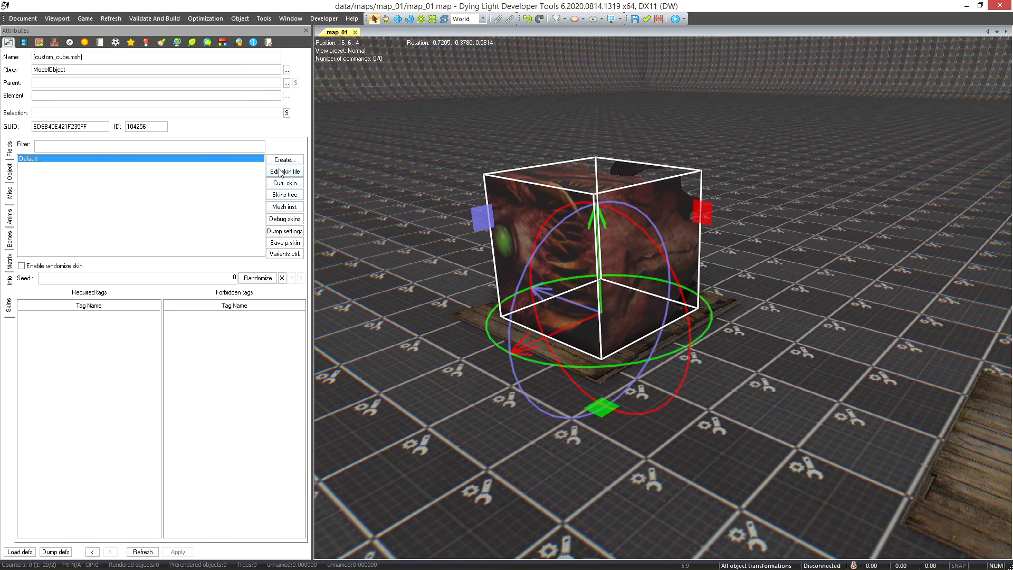
# Open the custom cube's skin file in the skin editor and place its window beside the skin list.
pyautogui.click(281, 173)
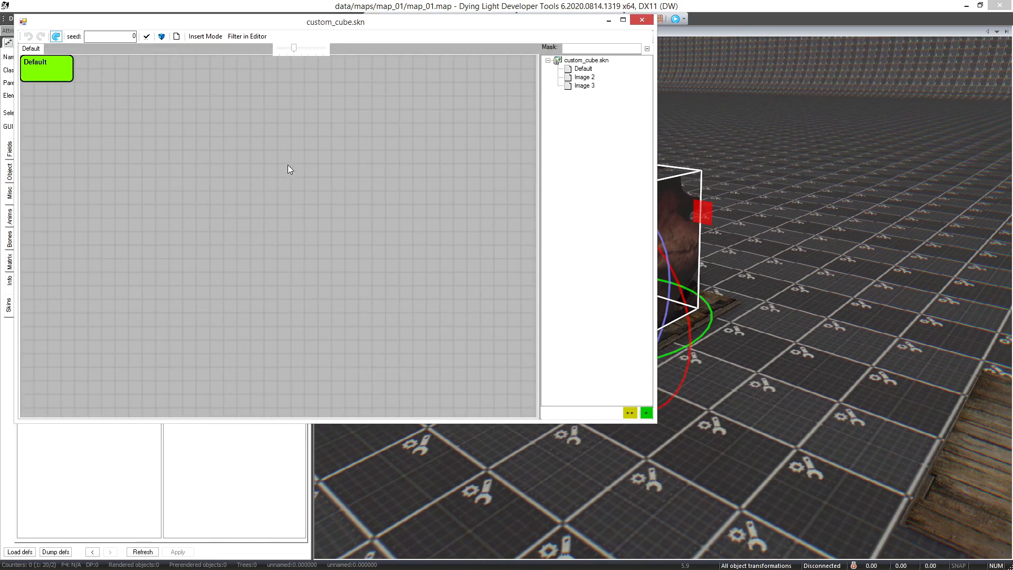
pyautogui.moveTo(334, 27); pyautogui.dragTo(340, 29)
pyautogui.moveTo(608, 88); pyautogui.dragTo(644, 99)
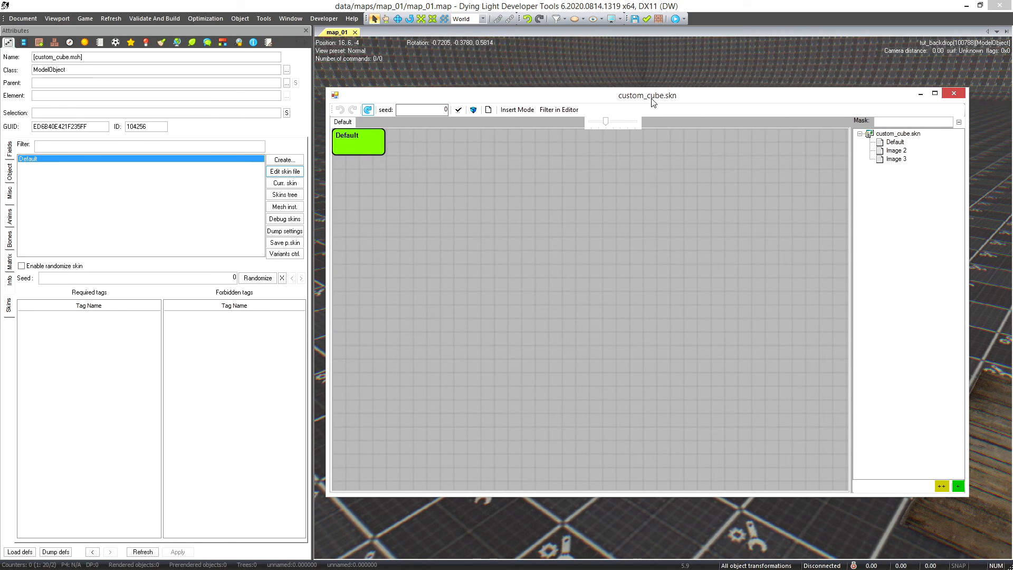
# Compare the custom_cube.skn text in Notepad++ with the skins in the skin editor.
pyautogui.hotkey('alt', 'Tab')
pyautogui.hotkey('alt', 'Tab')
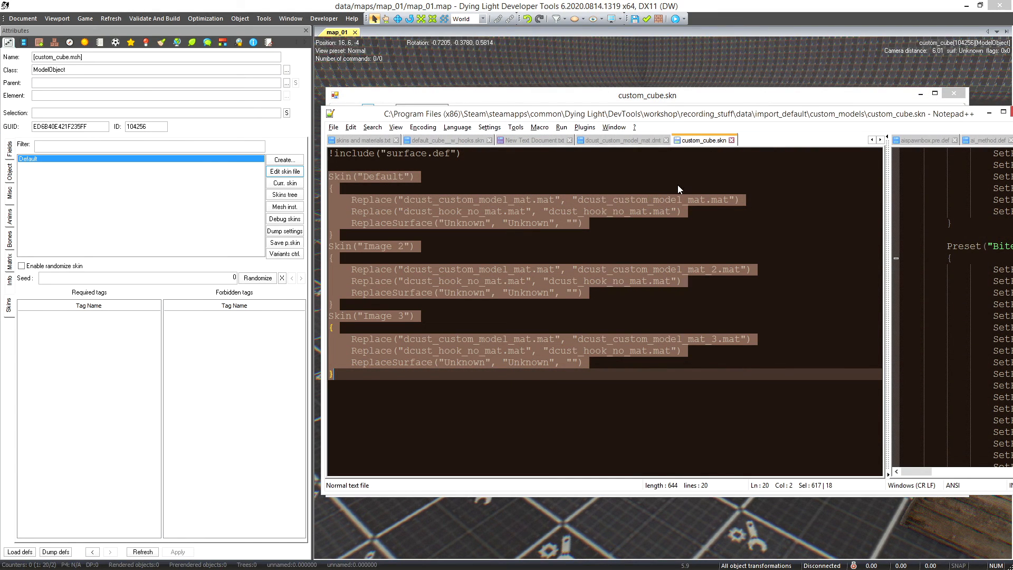
pyautogui.moveTo(750, 114); pyautogui.dragTo(750, 115)
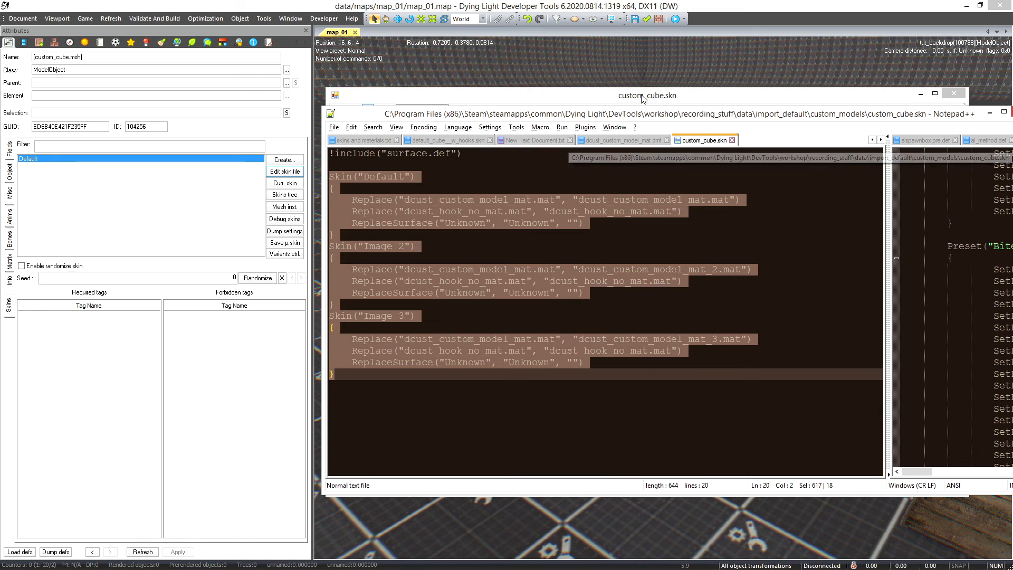
pyautogui.click(524, 2)
pyautogui.hotkey('alt', 'Tab')
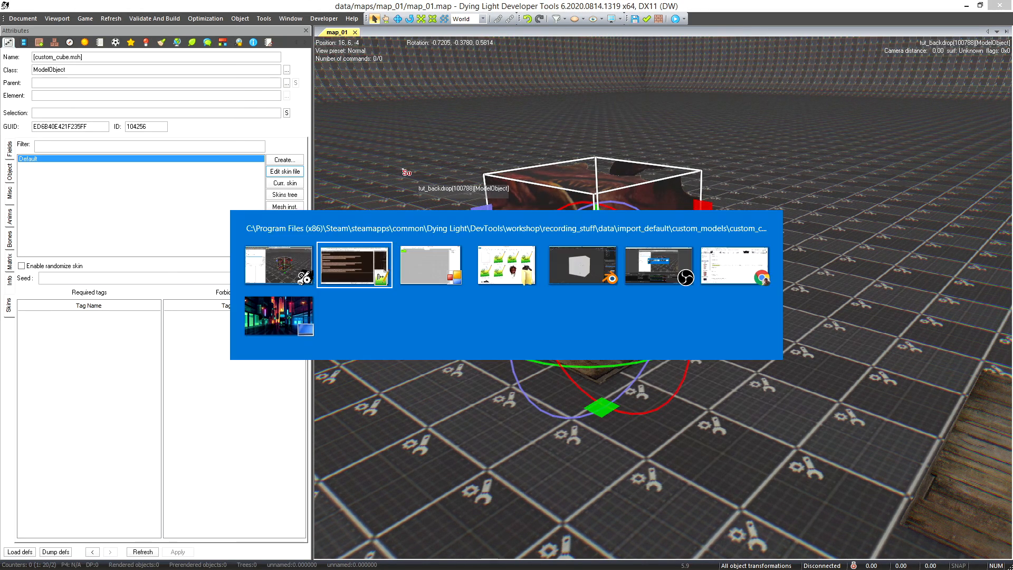
pyautogui.moveTo(641, 100); pyautogui.dragTo(639, 107)
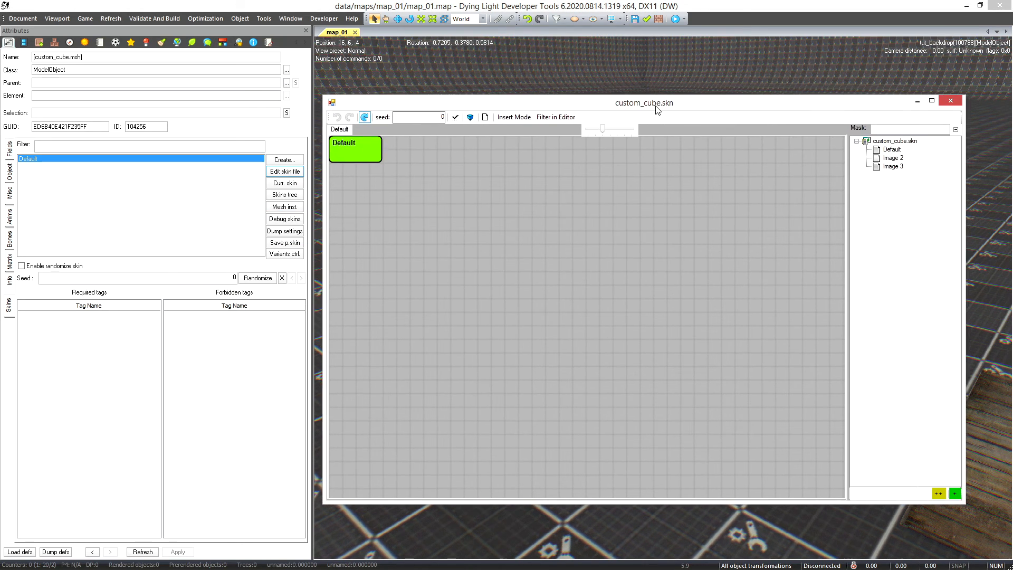
# Select the Image 3 skin in the skin editor's tree, update the cube's skins and close the editor.
pyautogui.click(891, 149)
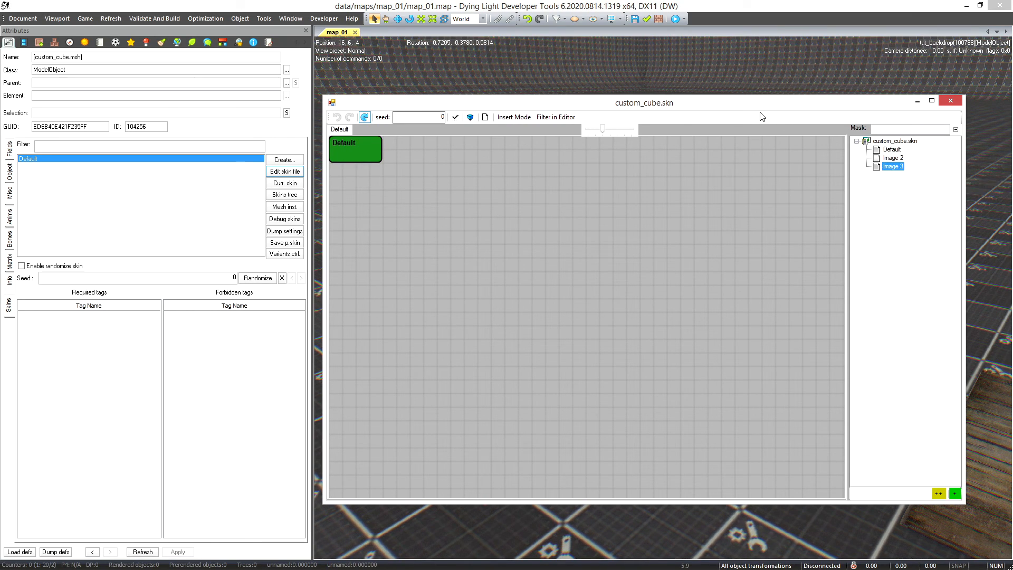
pyautogui.moveTo(718, 107); pyautogui.dragTo(742, 104)
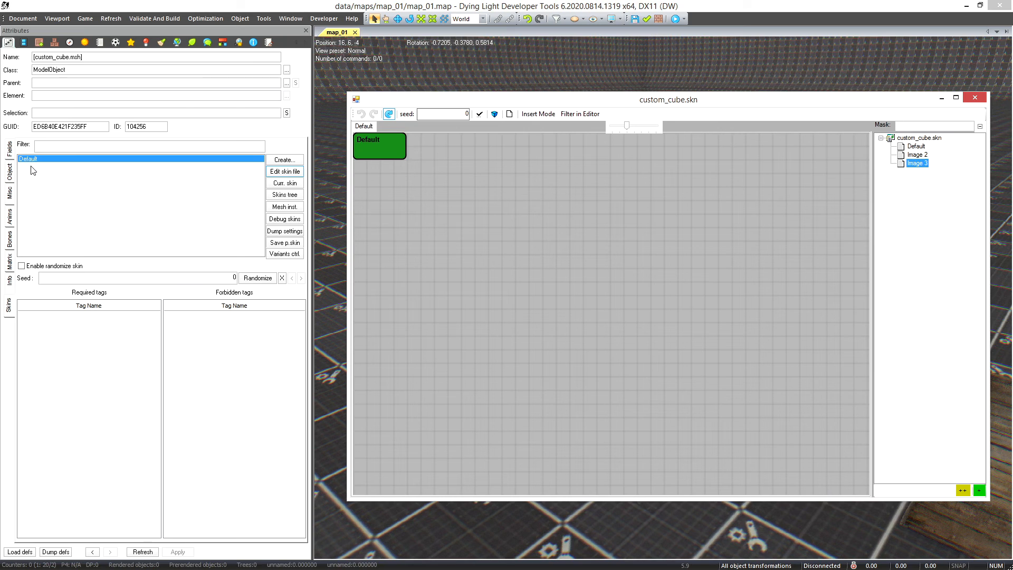
pyautogui.click(479, 115)
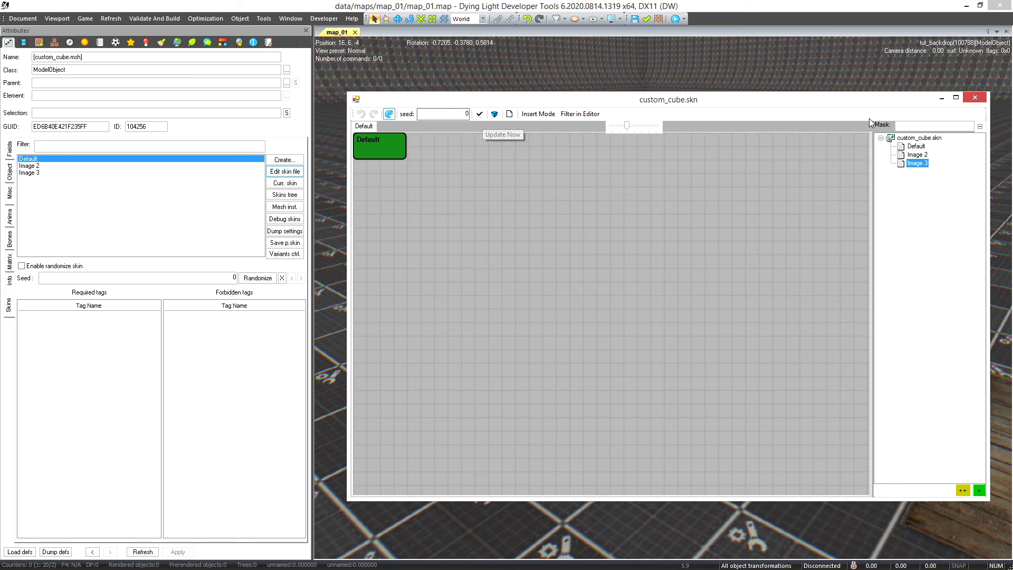
pyautogui.click(975, 97)
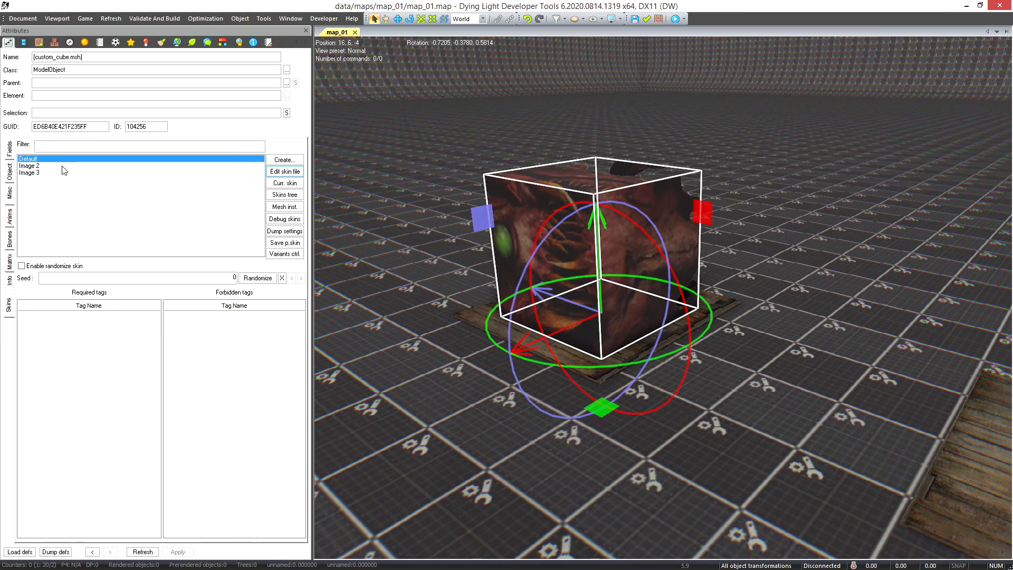
# Preview the Image 2, Image 3 and Default skins on the custom cube, finishing on Image 2.
pyautogui.click(63, 167)
pyautogui.moveTo(579, 339); pyautogui.dragTo(584, 339, button='middle')
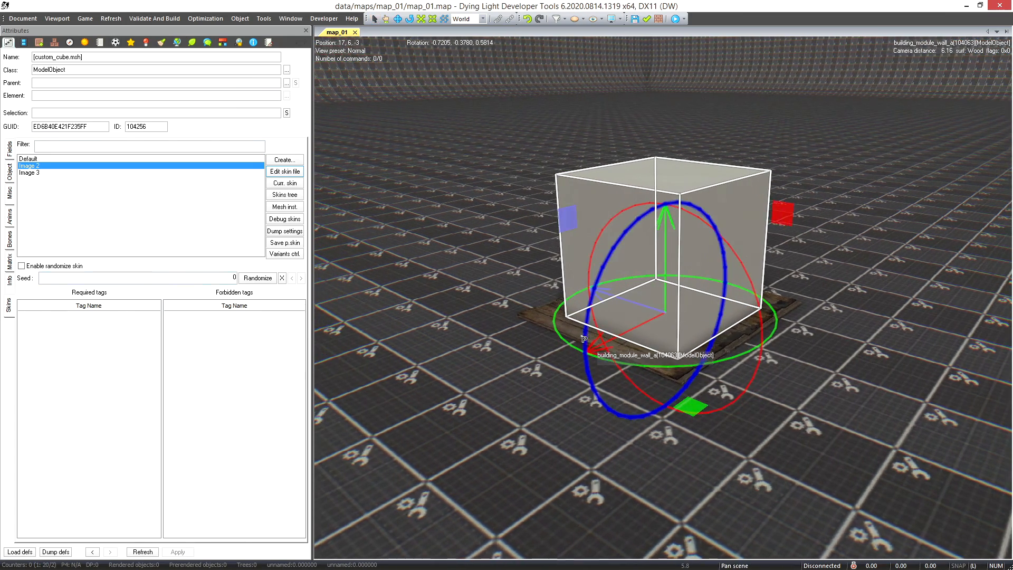
pyautogui.click(41, 173)
pyautogui.click(38, 164)
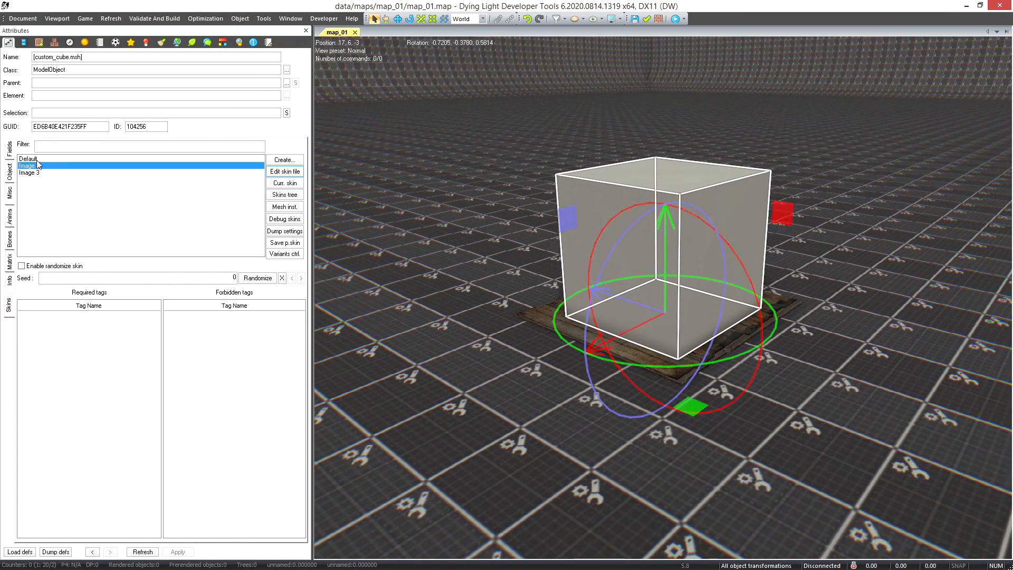
pyautogui.click(37, 160)
pyautogui.click(38, 167)
pyautogui.click(38, 173)
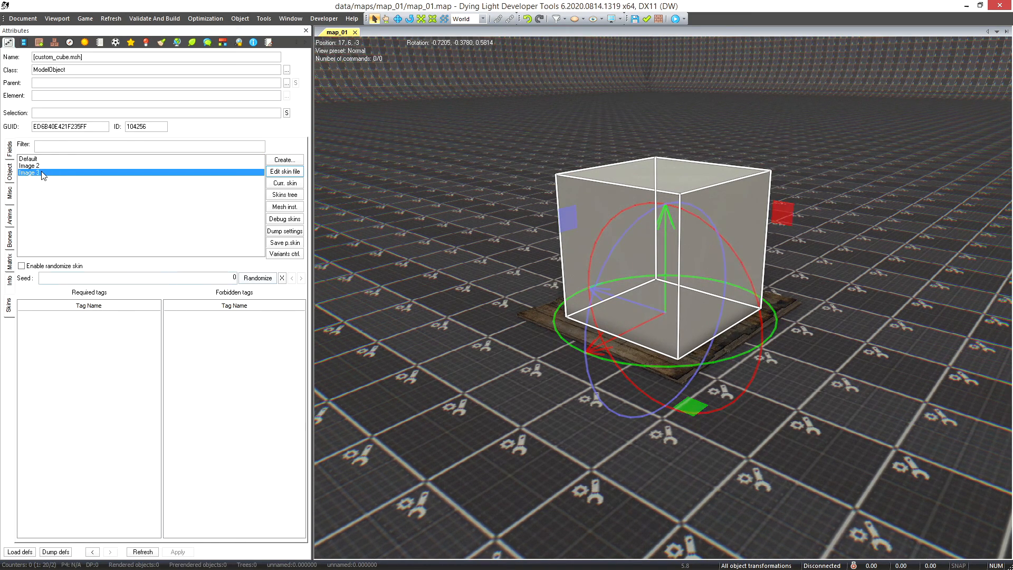
pyautogui.click(35, 166)
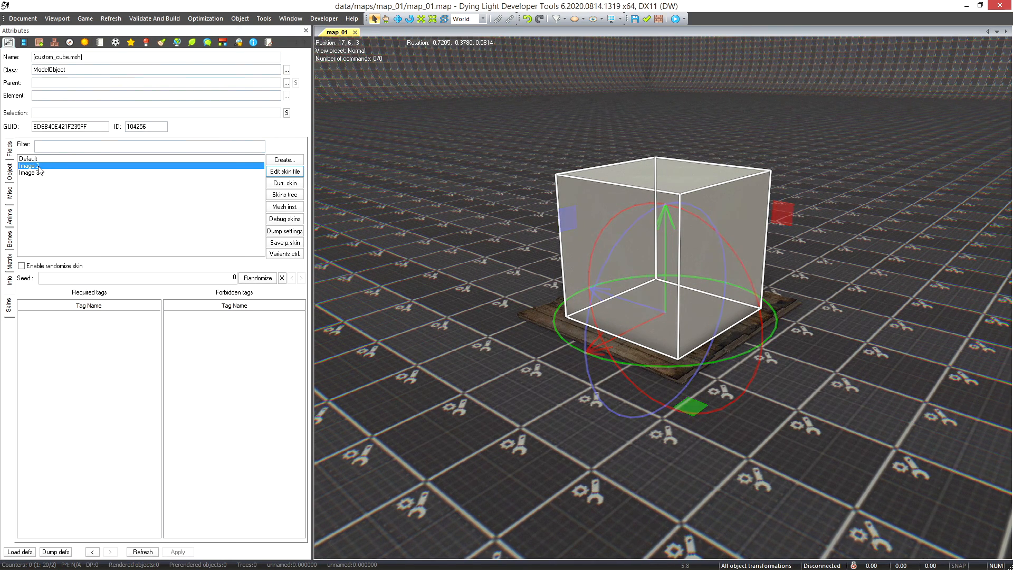
# With the cube's materials listed, refresh the file system and briefly open the dcust_custom_model_mat material.
pyautogui.click(116, 43)
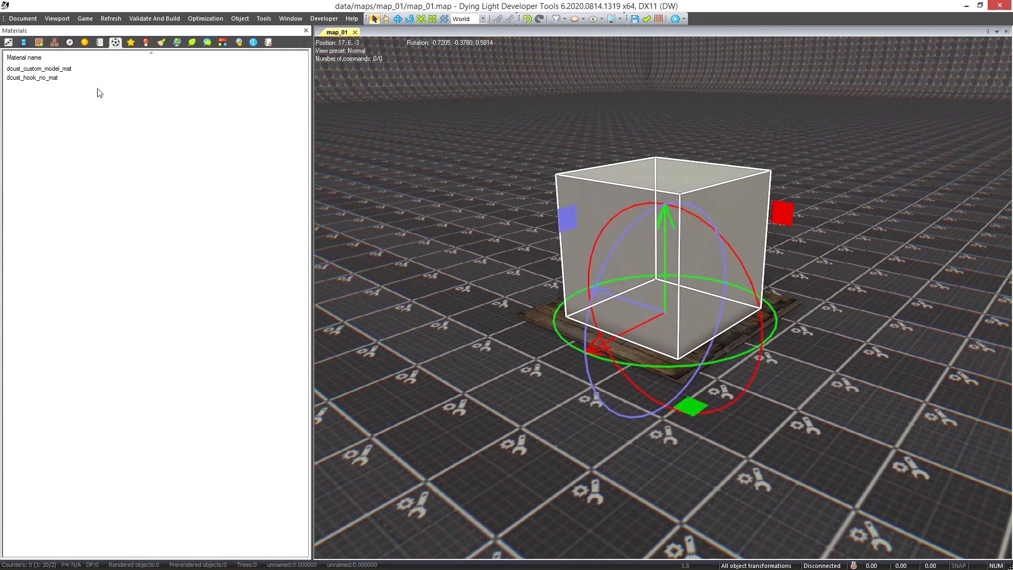
pyautogui.click(111, 18)
pyautogui.click(111, 30)
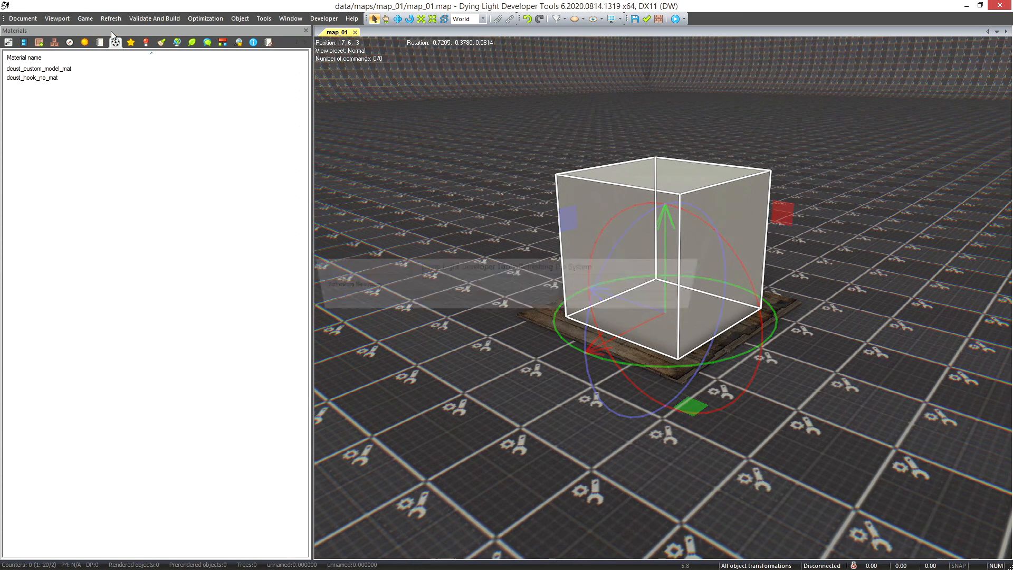
pyautogui.doubleClick(54, 70)
pyautogui.click(496, 77)
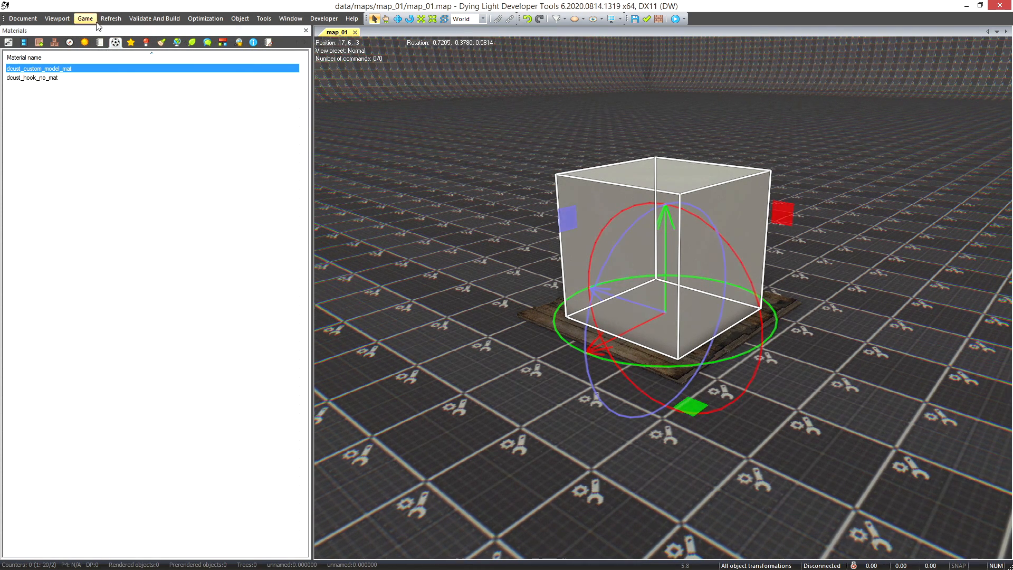
# Return to the cube's skins and reapply Image 3 and Image 2 to check the refreshed materials.
pyautogui.click(13, 46)
pyautogui.click(41, 173)
pyautogui.click(40, 165)
pyautogui.moveTo(567, 301); pyautogui.dragTo(583, 302, button='right')
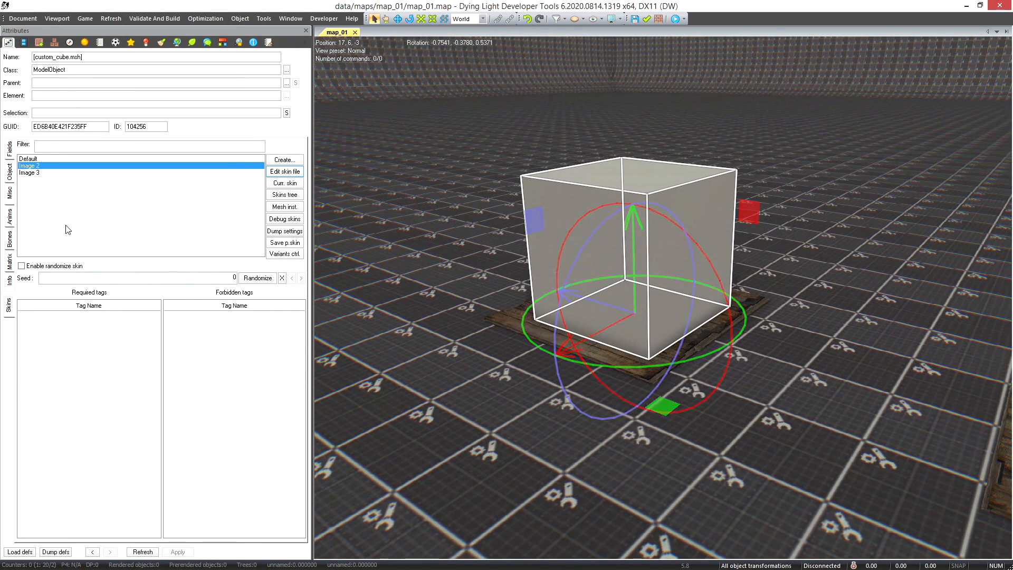
# Switch the custom cube between the Image 3 and Image 2 skins, ending on Image 2 with the cube selected.
pyautogui.click(52, 173)
pyautogui.click(51, 165)
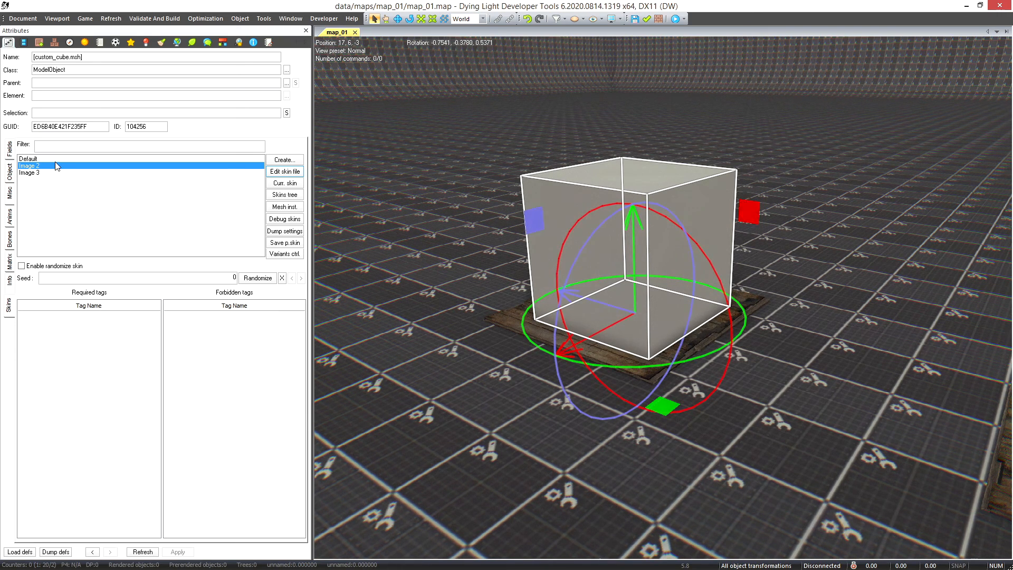
pyautogui.click(154, 18)
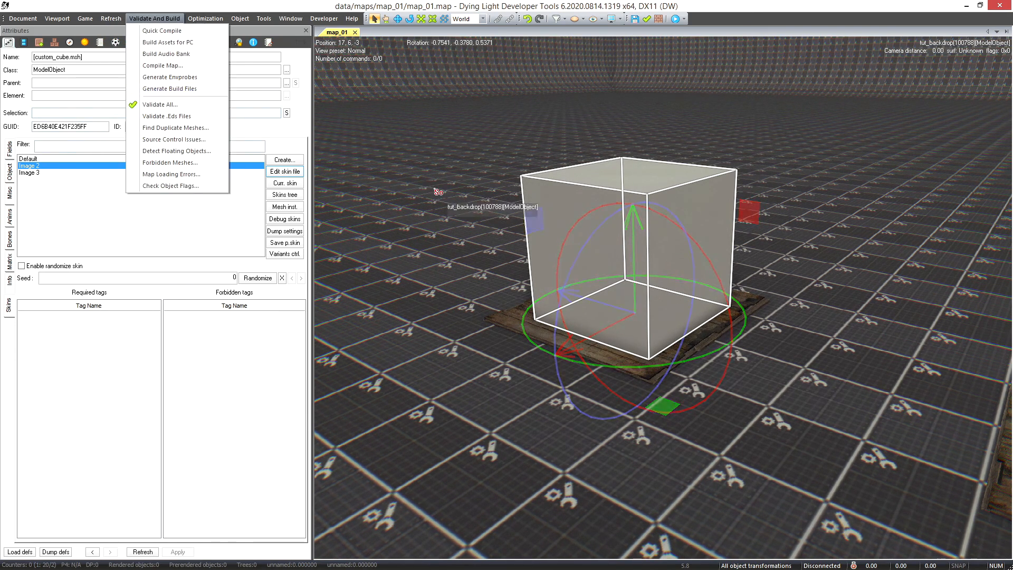
pyautogui.click(439, 193)
pyautogui.click(566, 239)
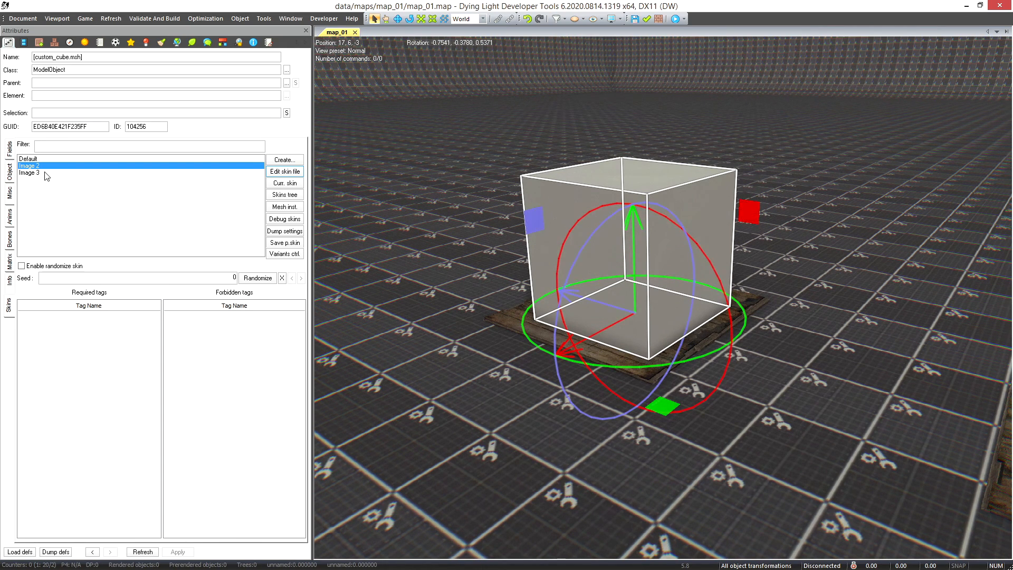
# Check the materials listed for the cube's Image 2 skin and for its Image 3 skin, reselecting the cube to refresh the list.
pyautogui.click(85, 43)
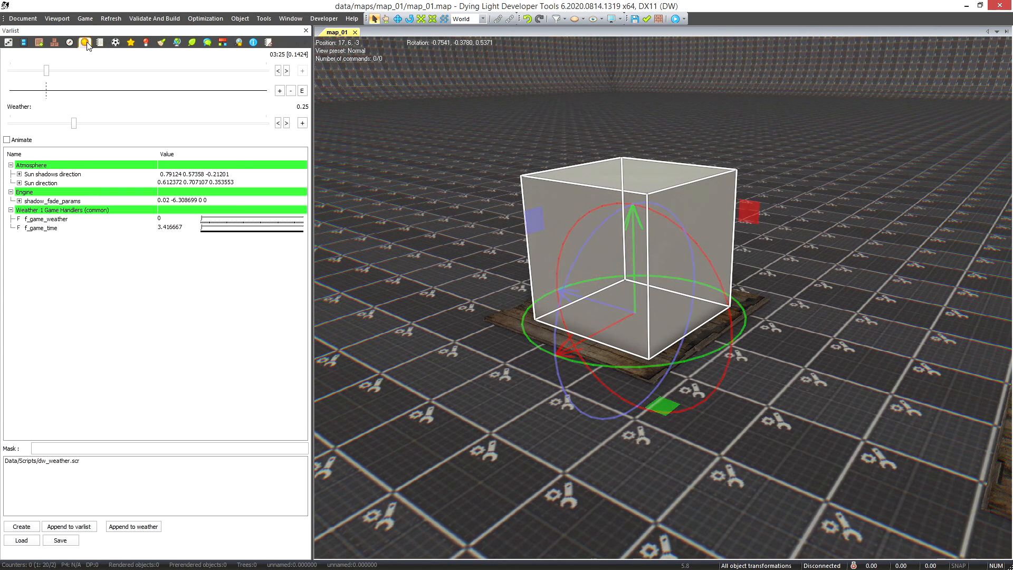
pyautogui.click(115, 42)
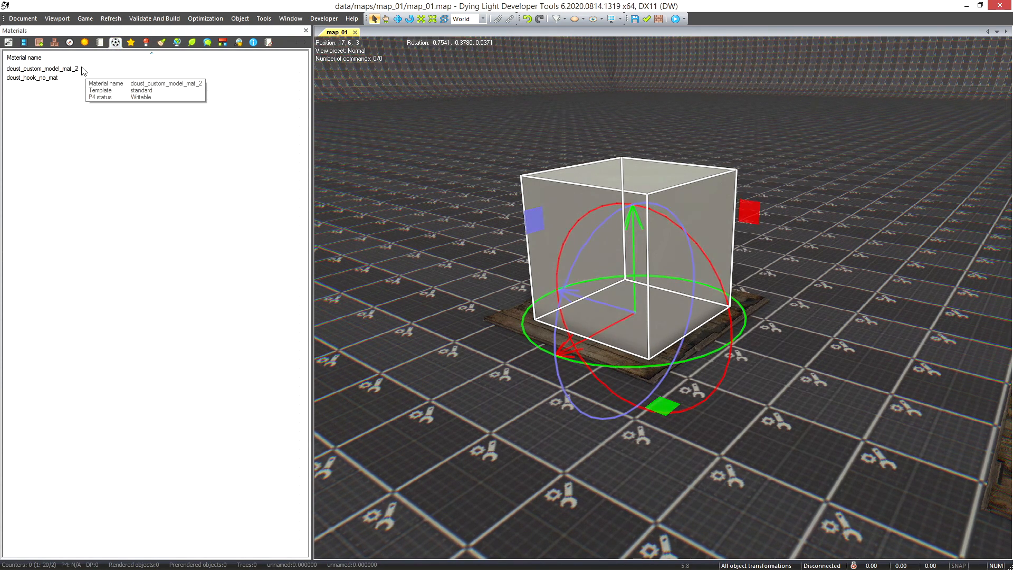
pyautogui.click(11, 44)
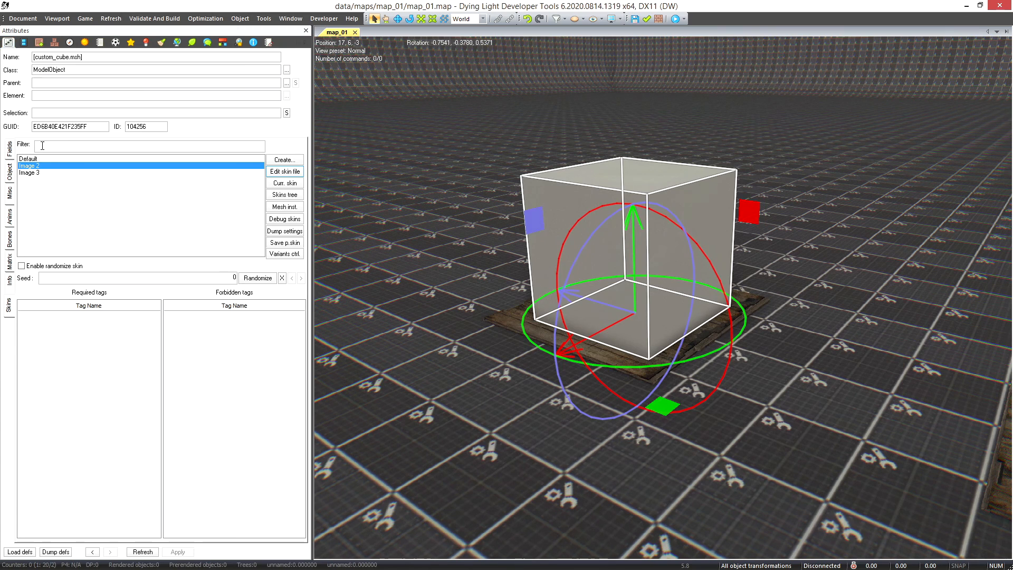
pyautogui.click(30, 172)
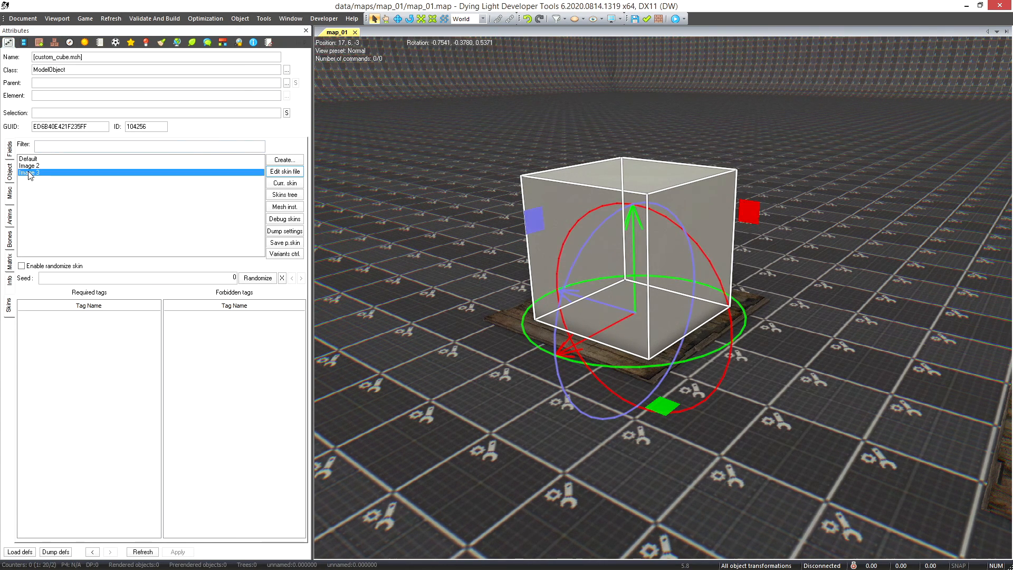
pyautogui.click(116, 43)
pyautogui.moveTo(73, 73)
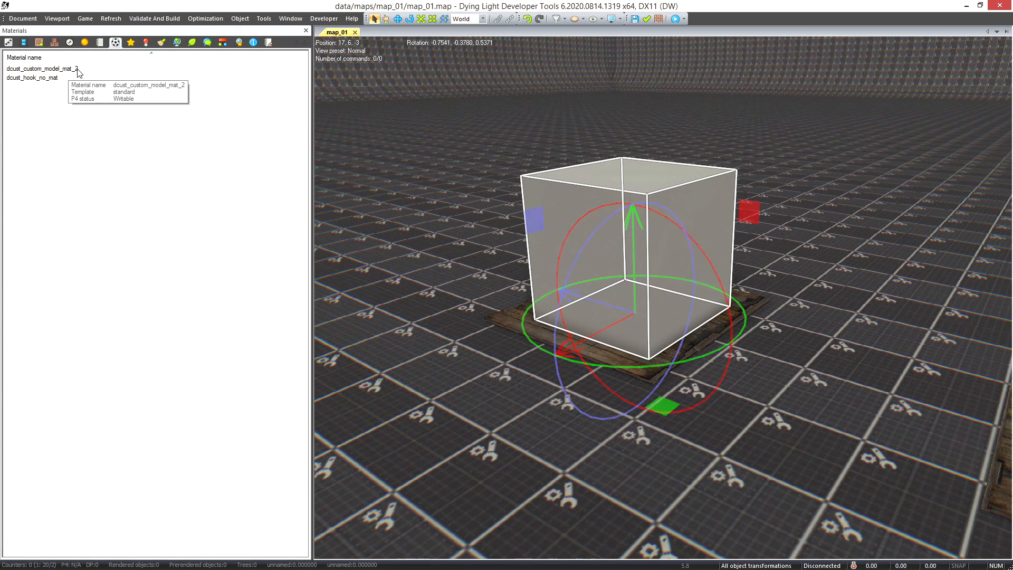
pyautogui.click(390, 227)
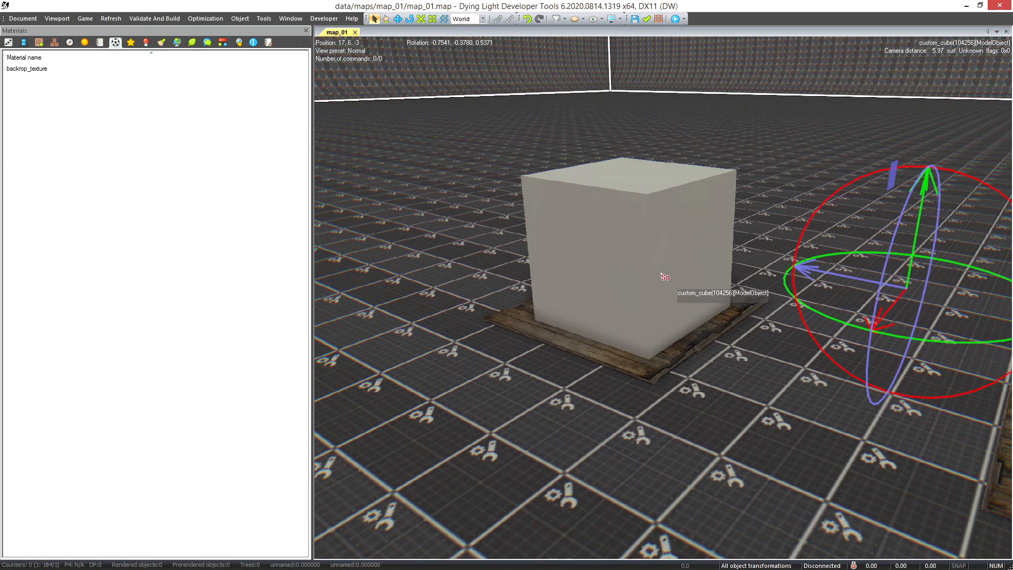
pyautogui.click(662, 275)
pyautogui.moveTo(75, 74)
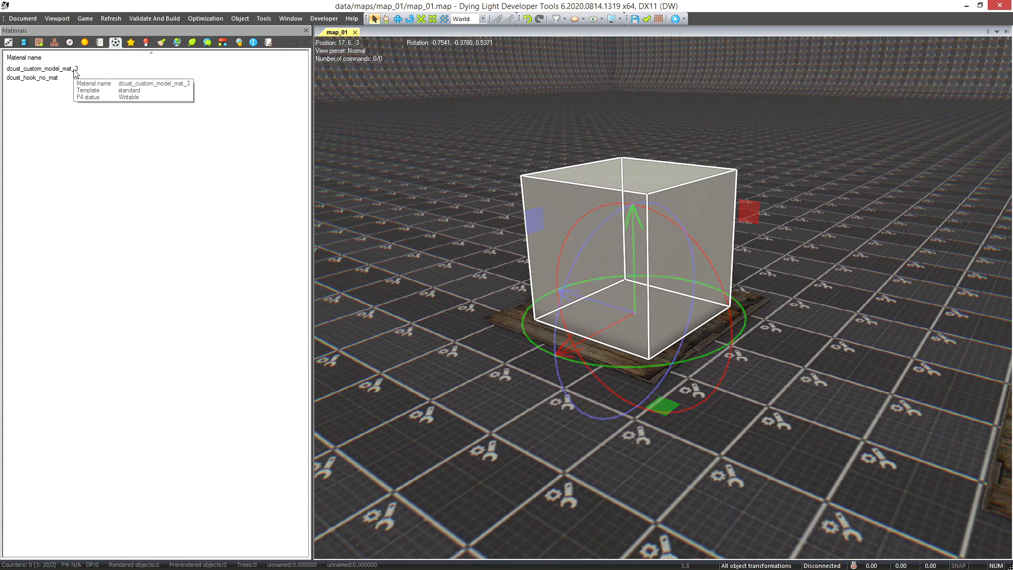
# Apply Image 2 and Default to the cube in turn and check which material each skin lists.
pyautogui.click(8, 42)
pyautogui.click(47, 166)
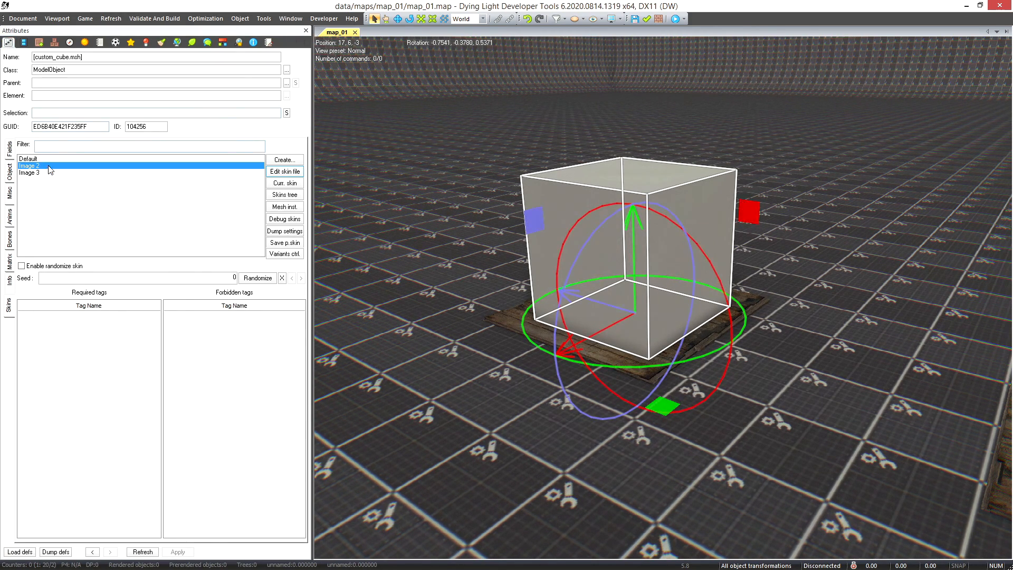
pyautogui.click(116, 42)
pyautogui.moveTo(70, 74)
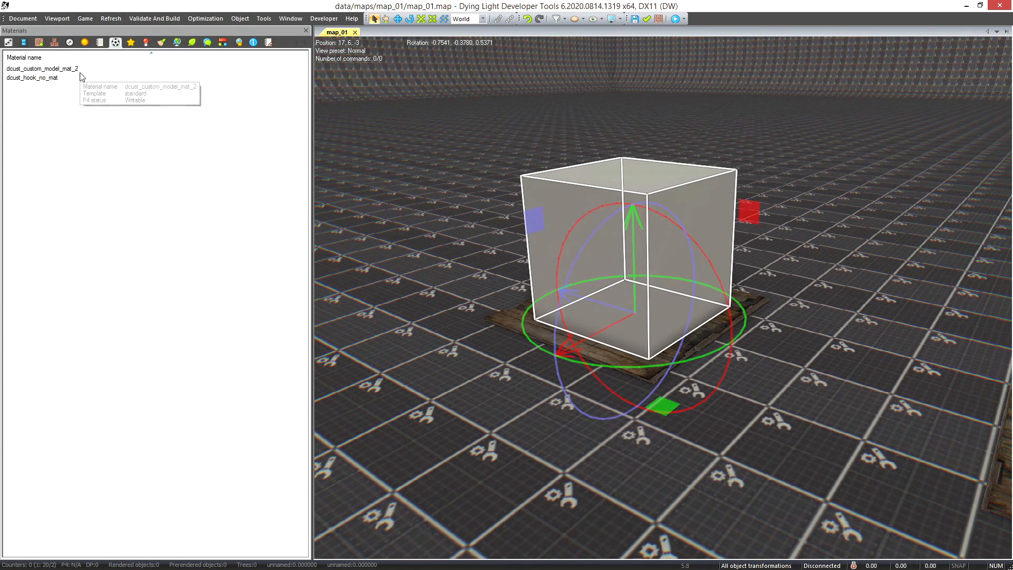
pyautogui.click(9, 43)
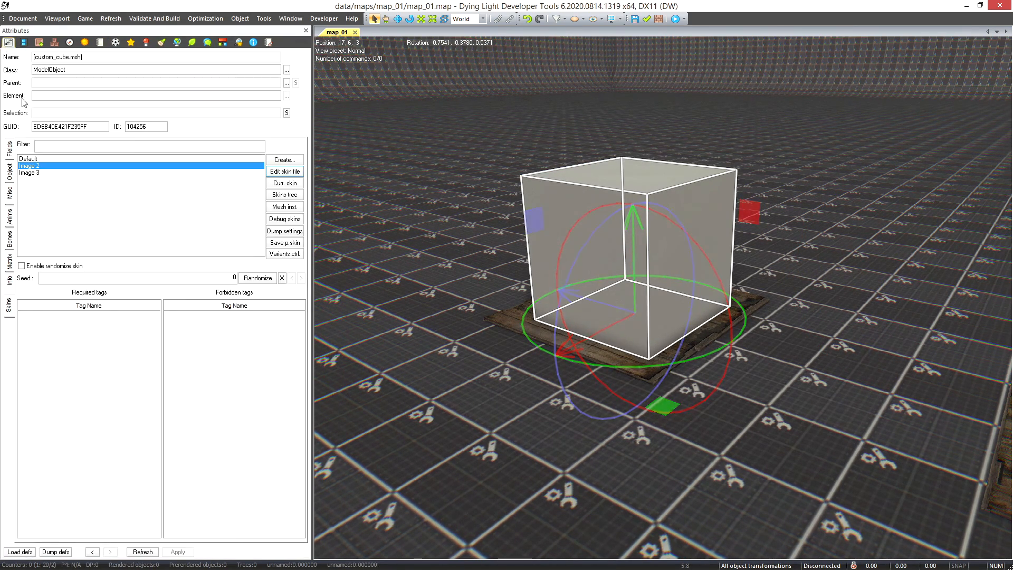
pyautogui.click(29, 159)
pyautogui.click(115, 43)
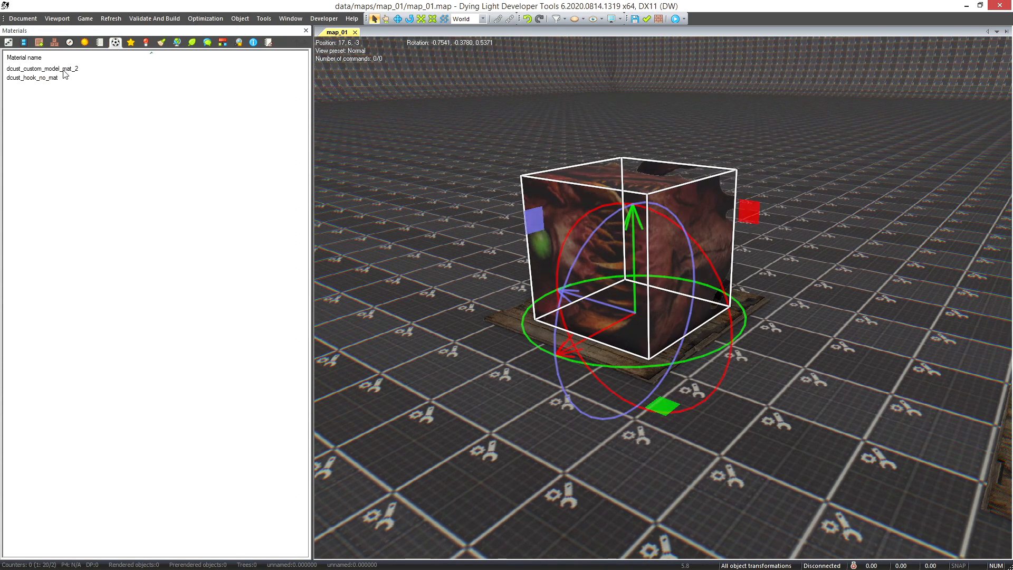
pyautogui.click(475, 239)
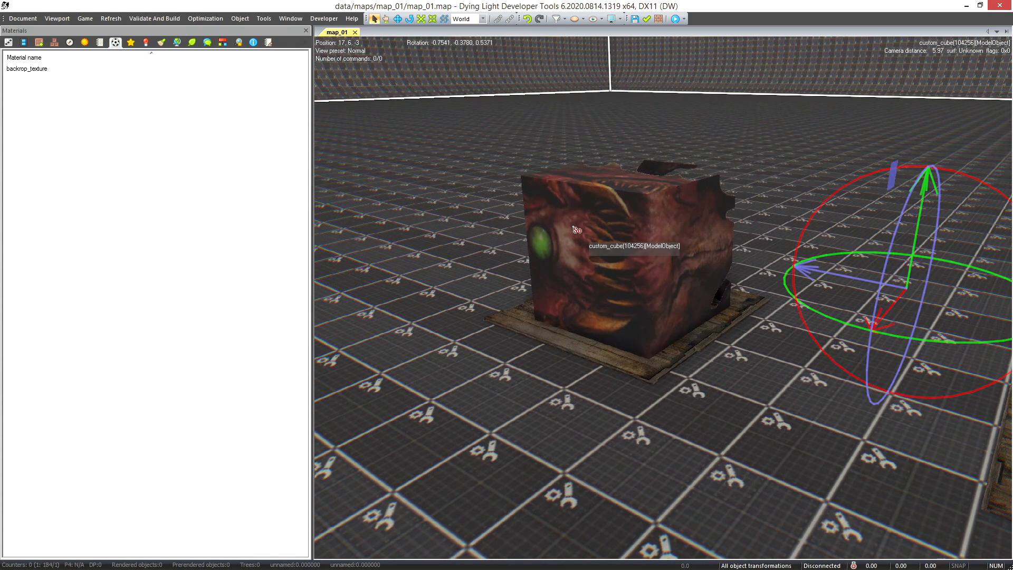
pyautogui.click(574, 228)
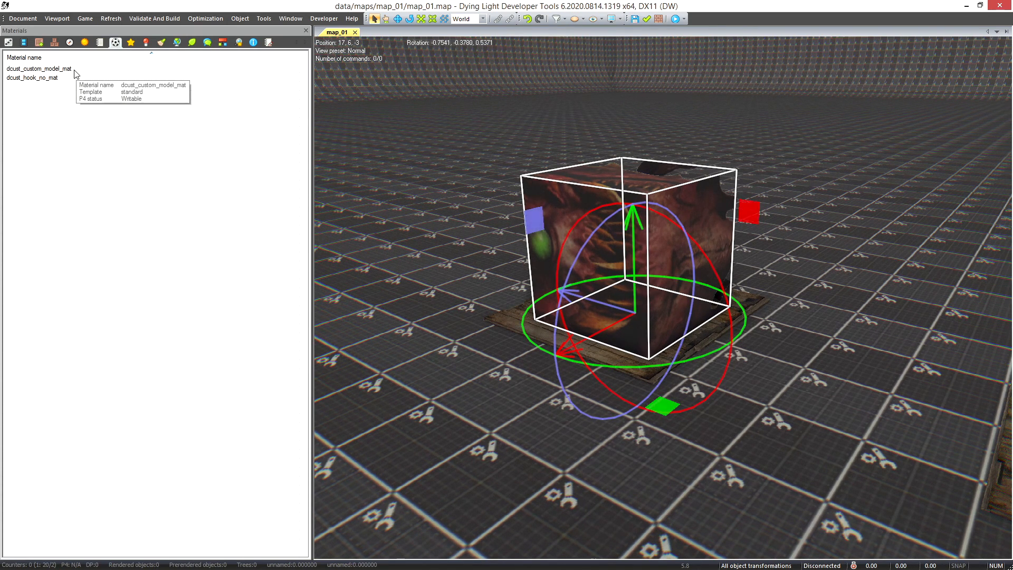
# Apply the Image 2 skin to the cube, open its dcust_custom_model_mat_2 material and close it again.
pyautogui.click(8, 42)
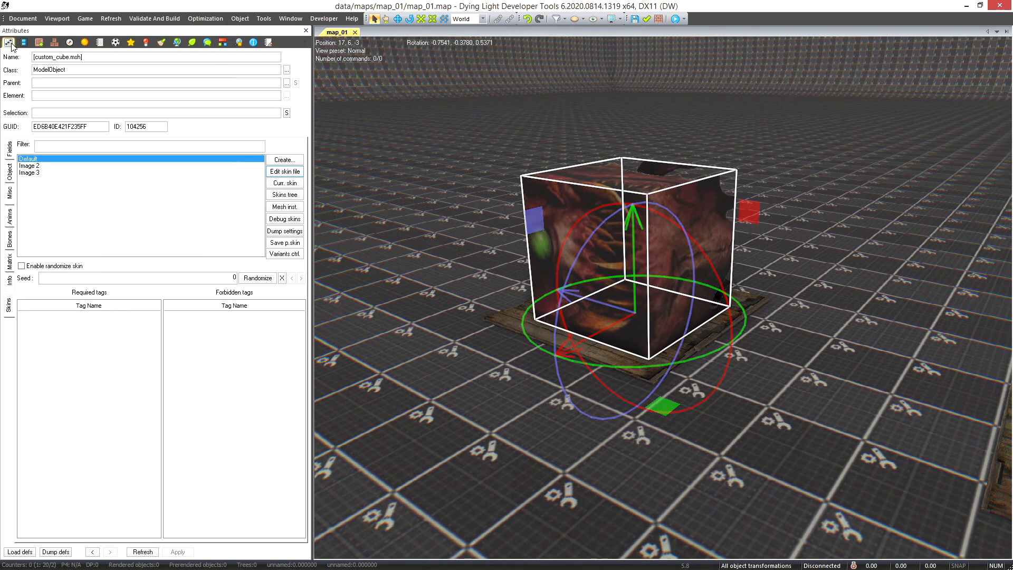
pyautogui.click(55, 167)
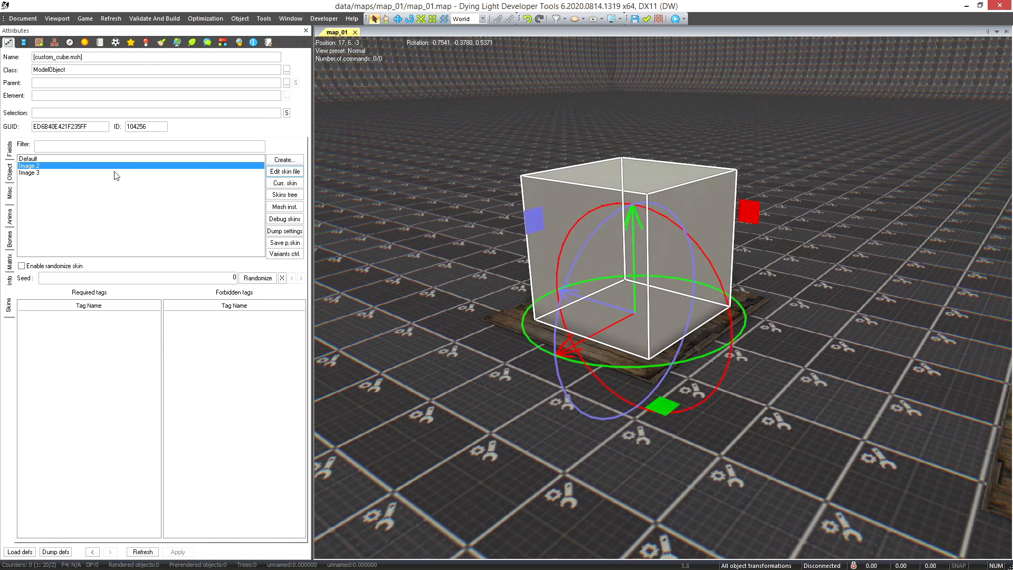
pyautogui.click(116, 42)
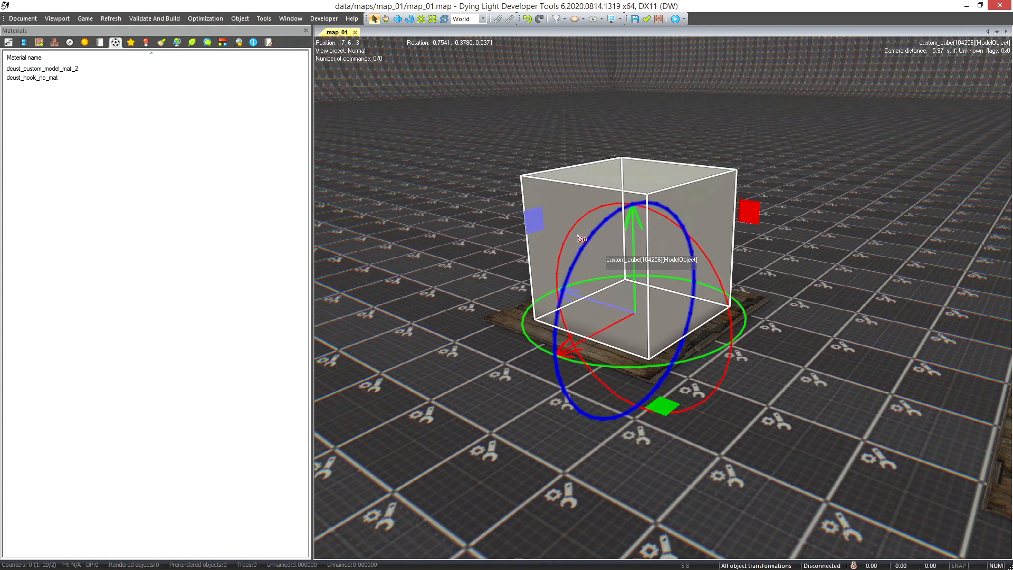
pyautogui.doubleClick(68, 70)
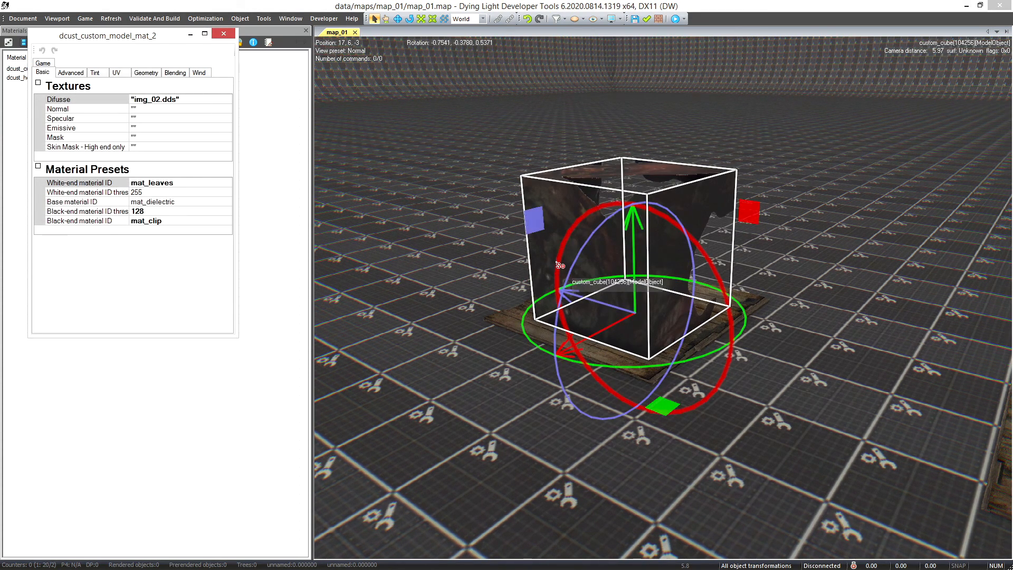
pyautogui.click(222, 34)
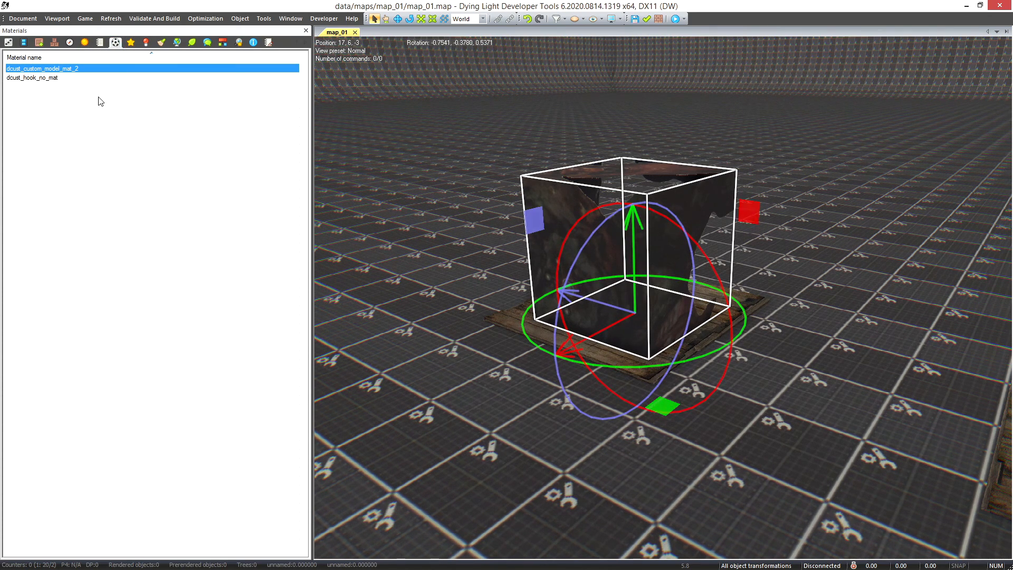
# Apply the Image 3 skin to the cube, open its dcust_custom_model_mat_3 material and close it again.
pyautogui.click(9, 43)
pyautogui.click(48, 173)
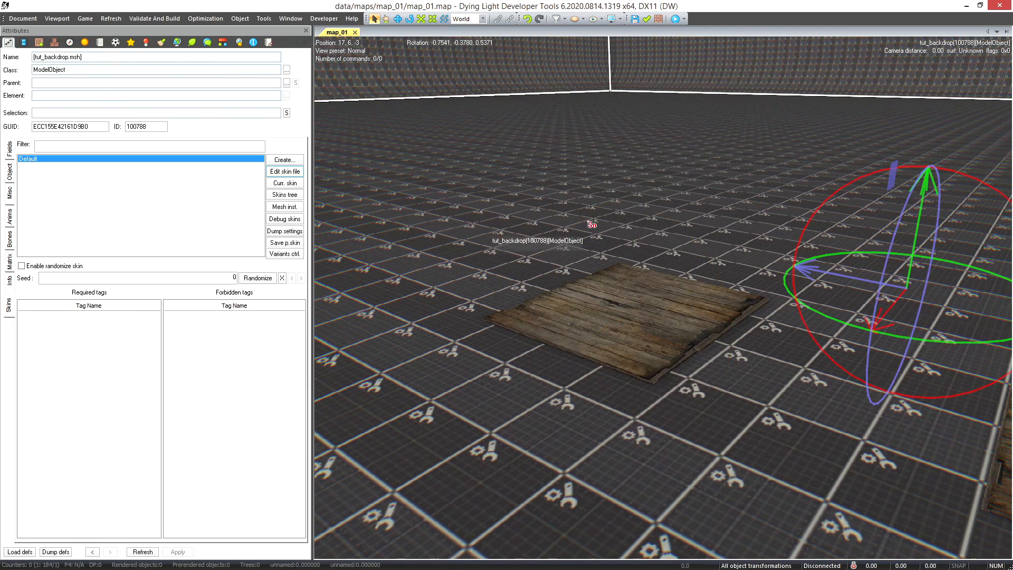
pyautogui.click(115, 42)
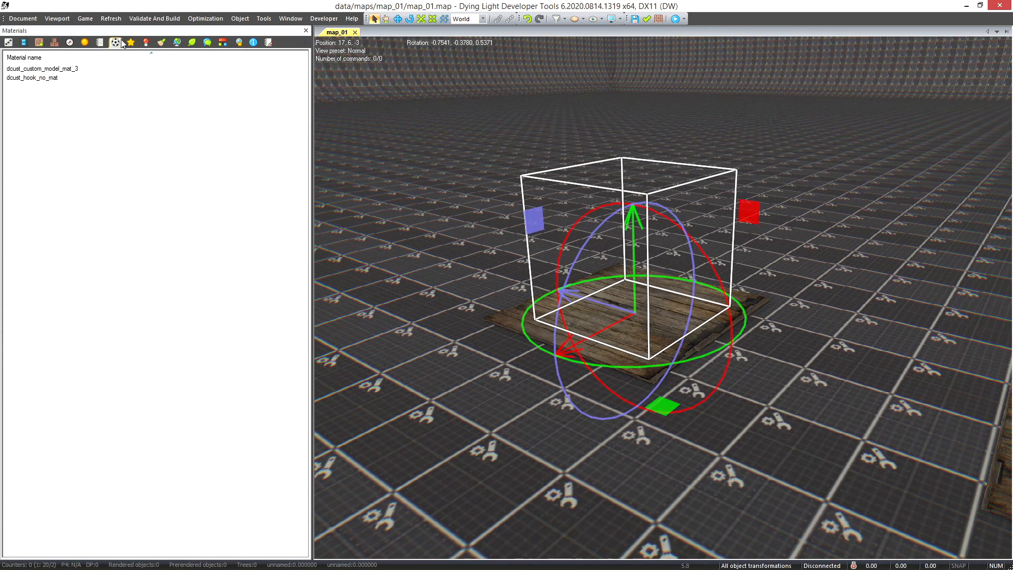
pyautogui.doubleClick(60, 69)
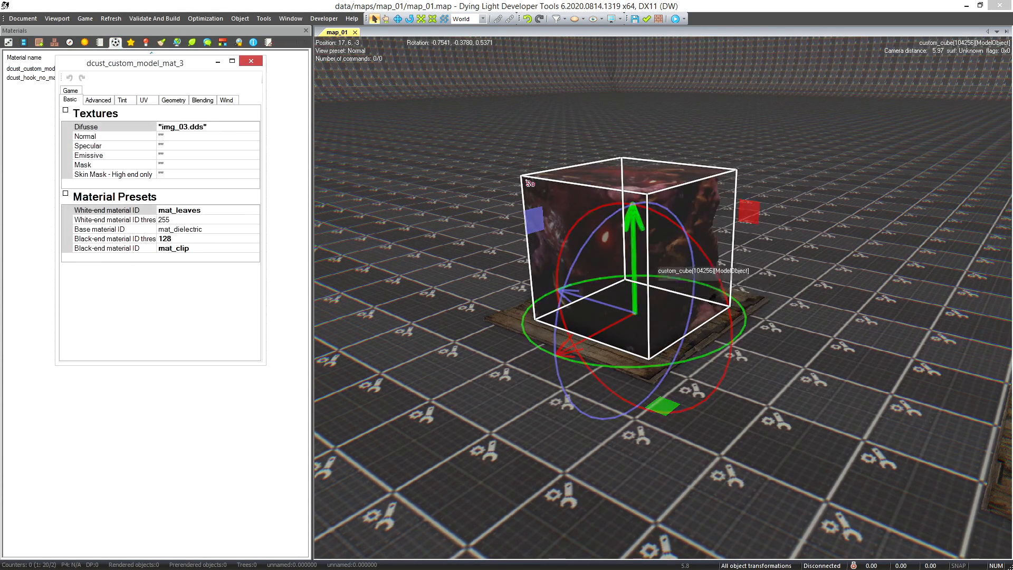
pyautogui.doubleClick(243, 62)
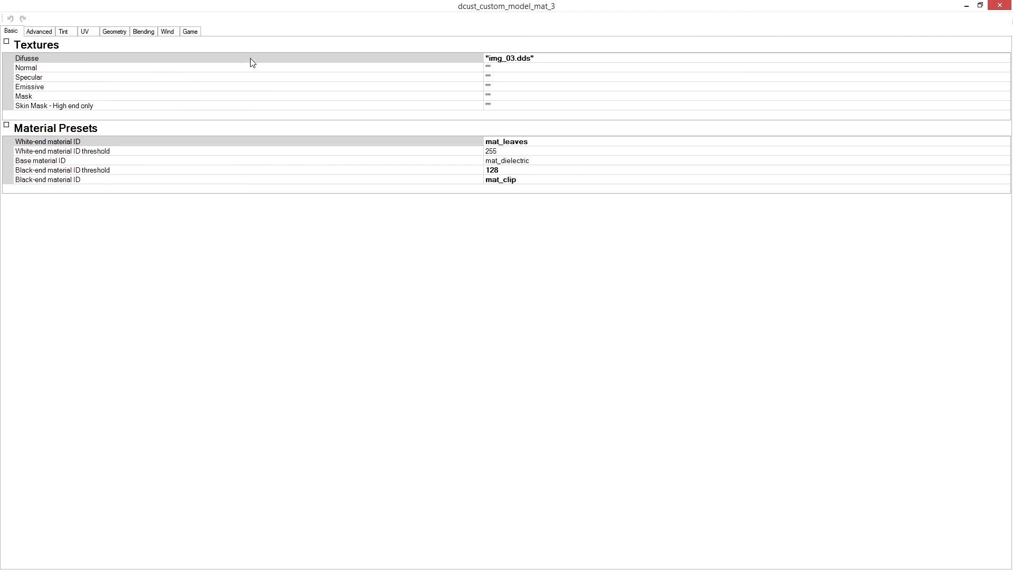
pyautogui.click(999, 8)
# Preview the Default and Image 2 skins on the cube and inspect Image 2 from a different angle.
pyautogui.click(11, 43)
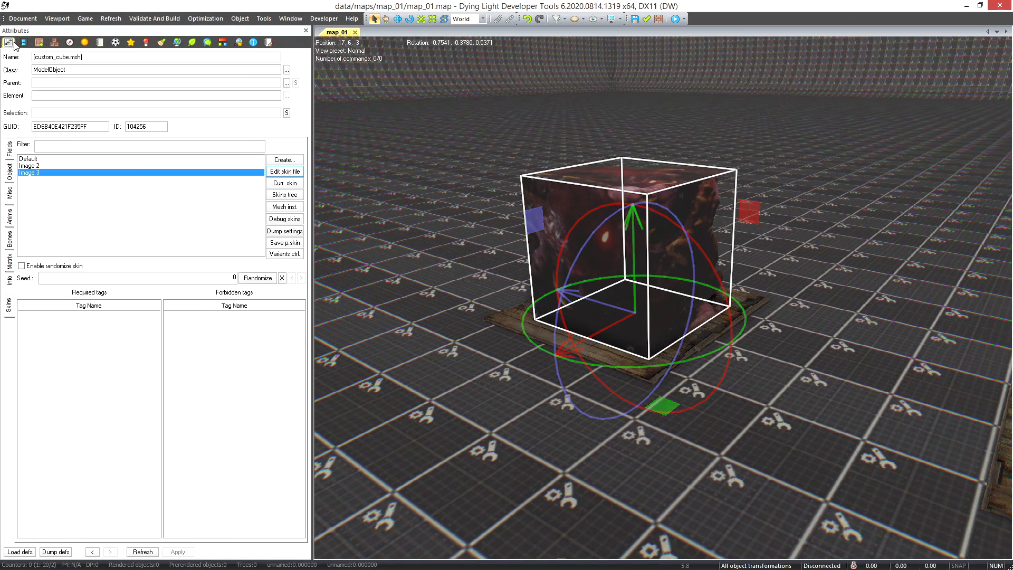
pyautogui.click(52, 160)
pyautogui.click(50, 166)
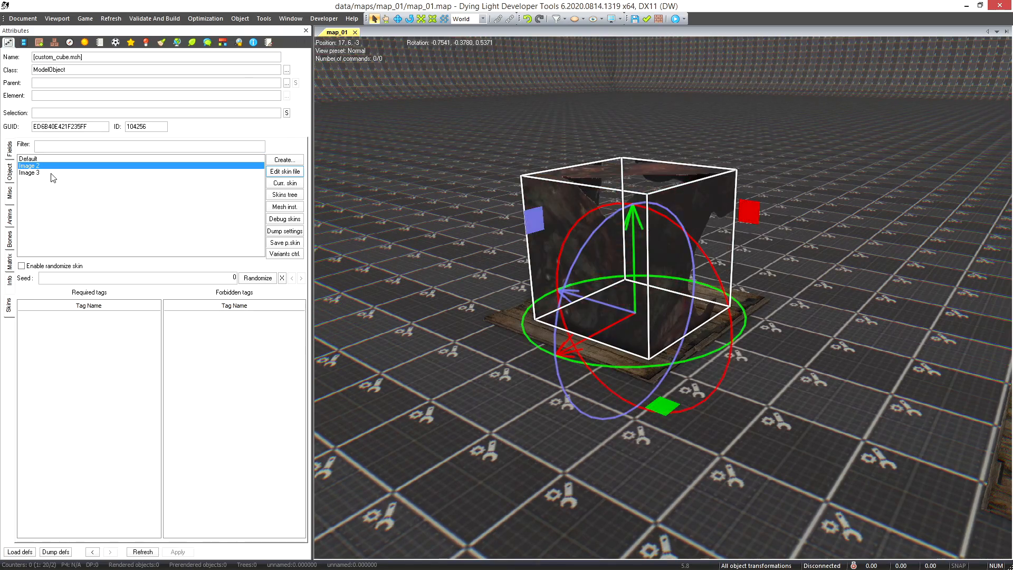
pyautogui.moveTo(813, 330); pyautogui.dragTo(695, 312, button='right')
pyautogui.press('w')
pyautogui.press('s')
pyautogui.click(820, 303)
pyautogui.press('w')
pyautogui.press('d')
pyautogui.press('s')
pyautogui.click(695, 313)
pyautogui.click(706, 364)
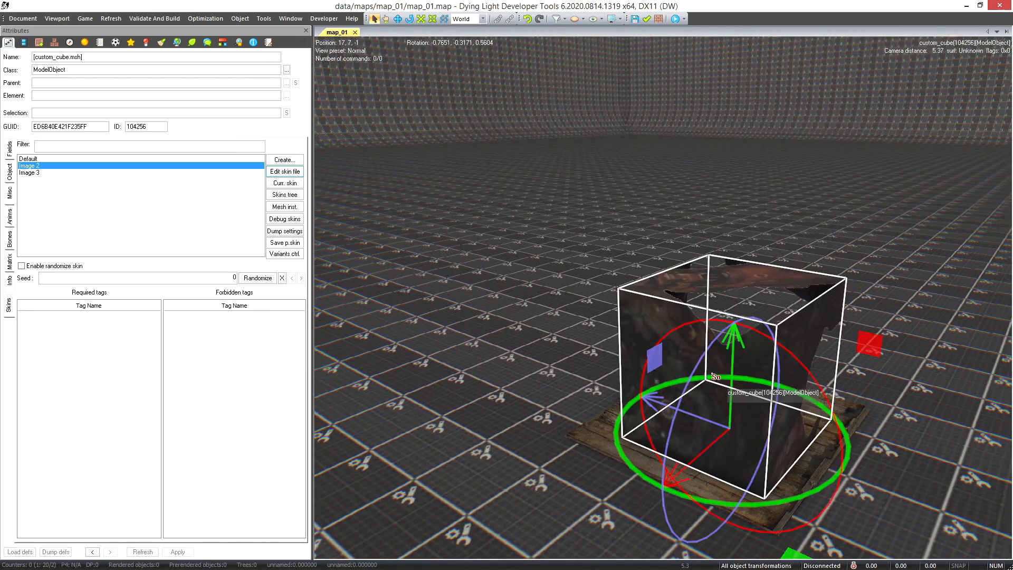
# Cycle through the cube's Image 3, Image 2 and Default skins, finishing on Image 3.
pyautogui.click(32, 172)
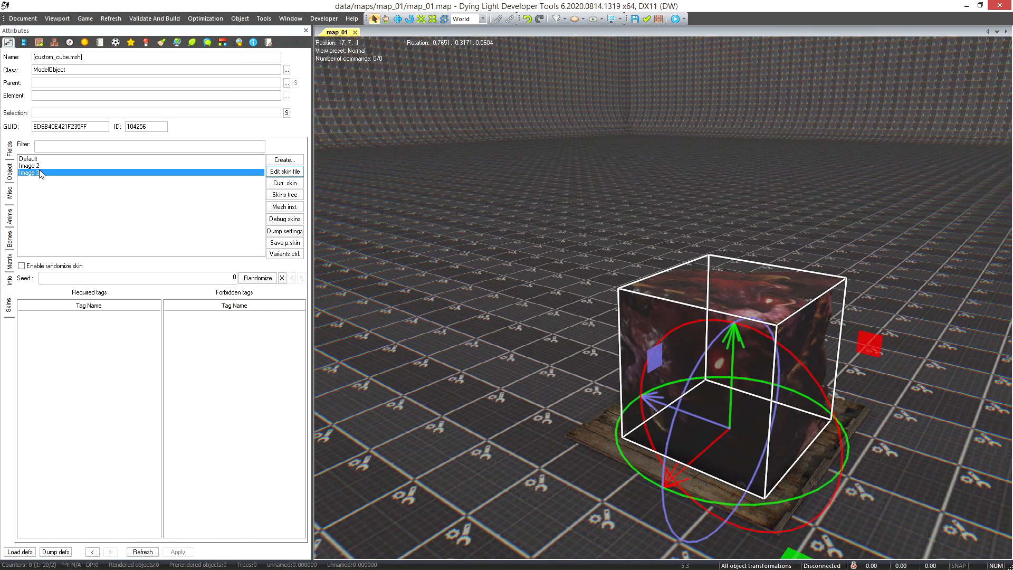
pyautogui.press('Up')
pyautogui.press('Up')
pyautogui.press('Down')
pyautogui.press('Down')
# Open the dcust_custom_model_mat_2 material beside the cube to review its settings, then close it.
pyautogui.click(115, 43)
pyautogui.doubleClick(56, 68)
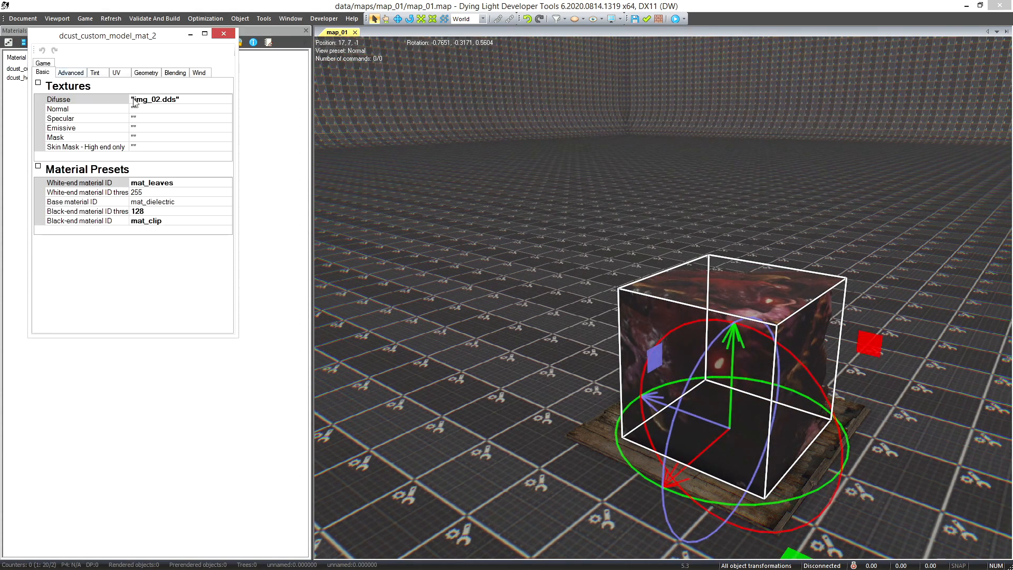
pyautogui.moveTo(155, 43); pyautogui.dragTo(253, 112)
pyautogui.moveTo(515, 324); pyautogui.dragTo(641, 334, button='right')
pyautogui.press('w')
pyautogui.press('d')
pyautogui.press('s')
pyautogui.press('a')
pyautogui.click(322, 104)
# Duplicate the custom cube to a spot behind the original and apply the Image 2 skin to the copy.
pyautogui.press('s')
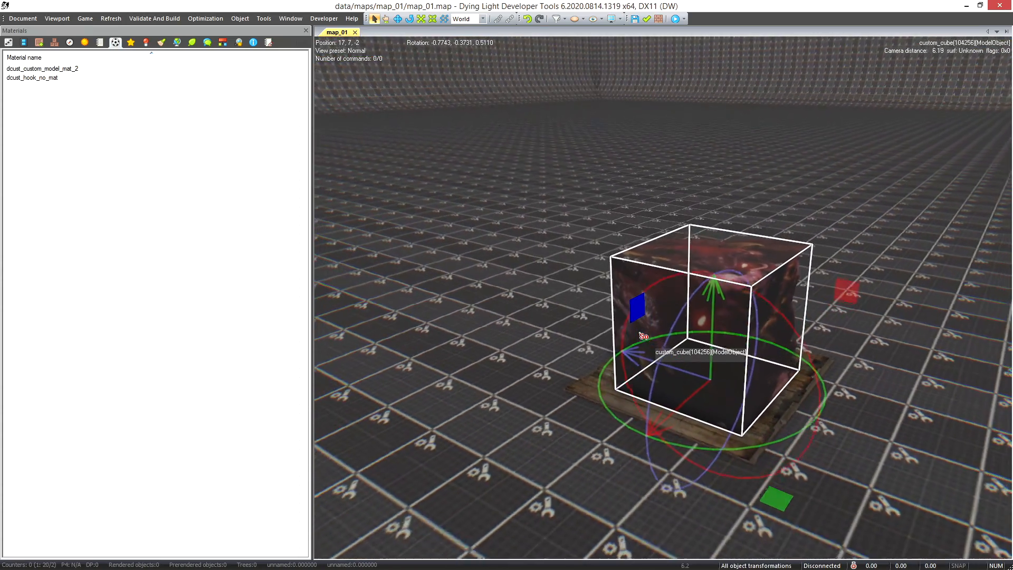
pyautogui.click(631, 360)
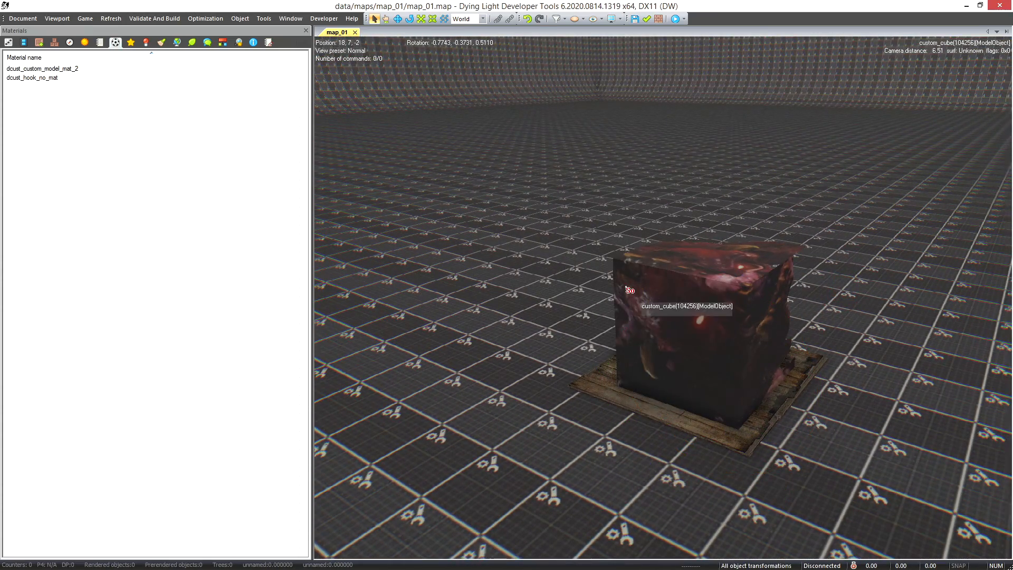
pyautogui.press('s')
pyautogui.press('d')
pyautogui.click(567, 355)
pyautogui.keyDown('shift'); pyautogui.moveTo(524, 424); pyautogui.dragTo(659, 341); pyautogui.keyUp('shift')
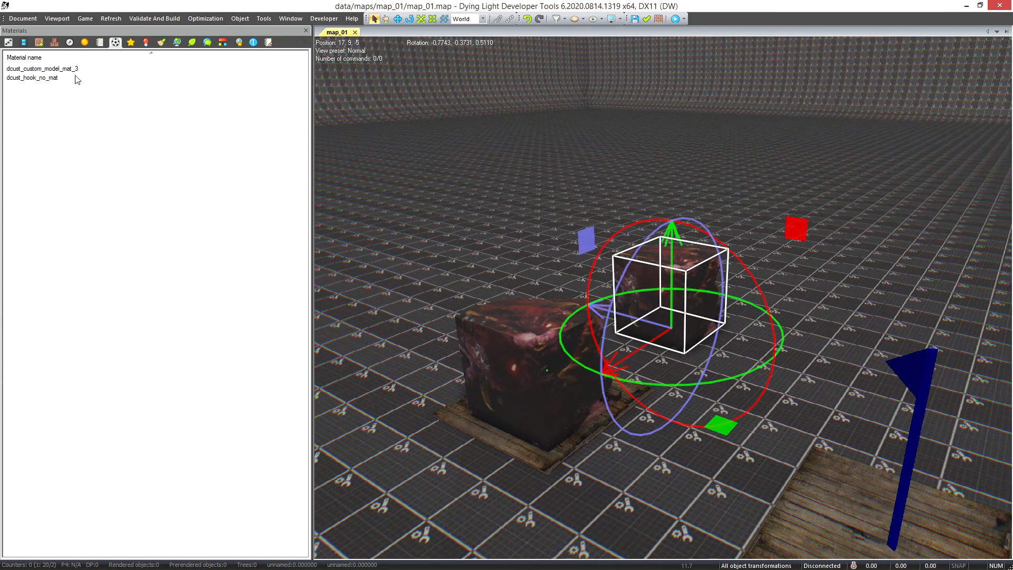
pyautogui.click(8, 42)
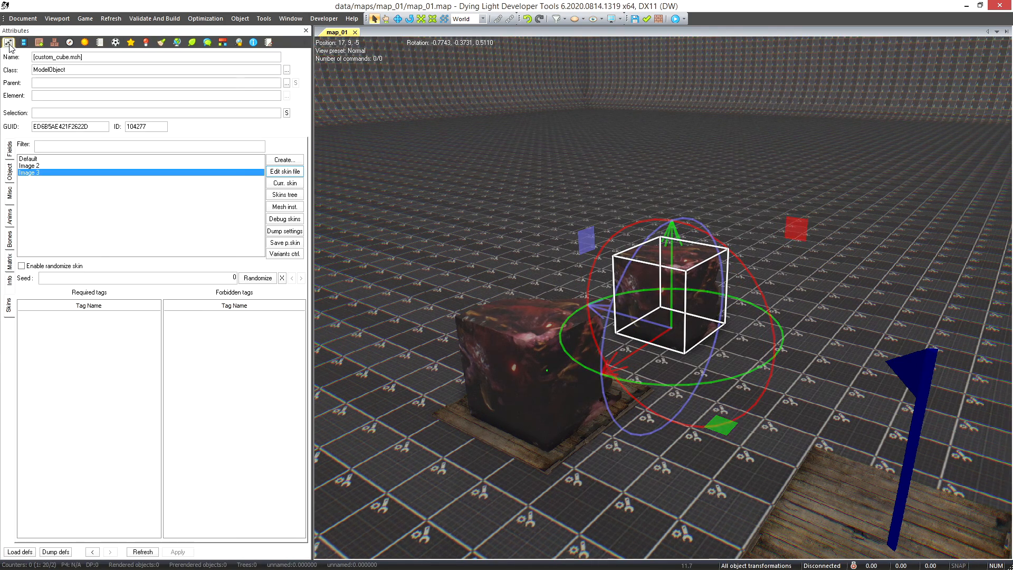
pyautogui.click(48, 167)
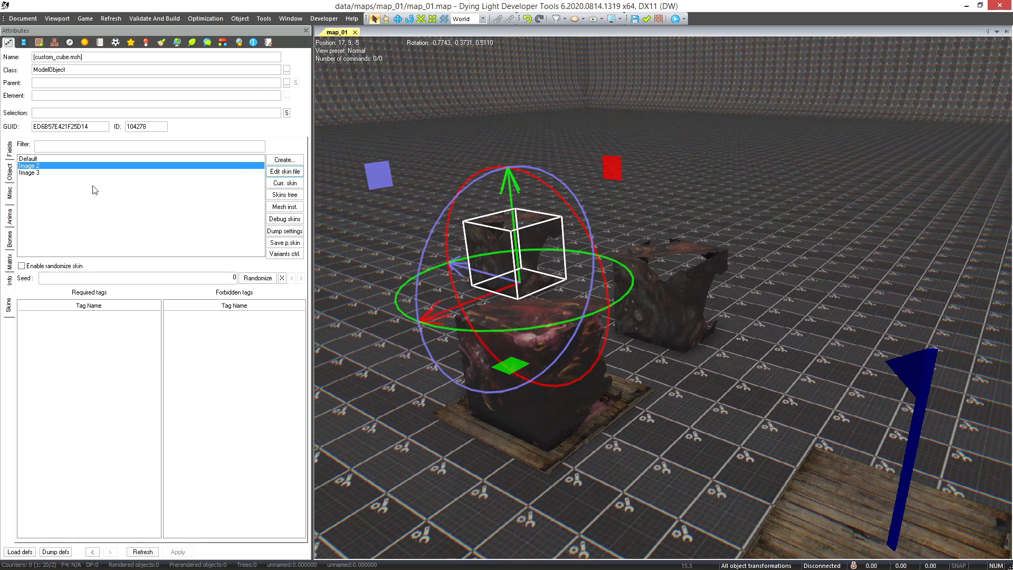
# Apply the Default skin to the cube copy above the original and view it from another angle.
pyautogui.click(38, 159)
pyautogui.moveTo(623, 296); pyautogui.dragTo(745, 297, button='right')
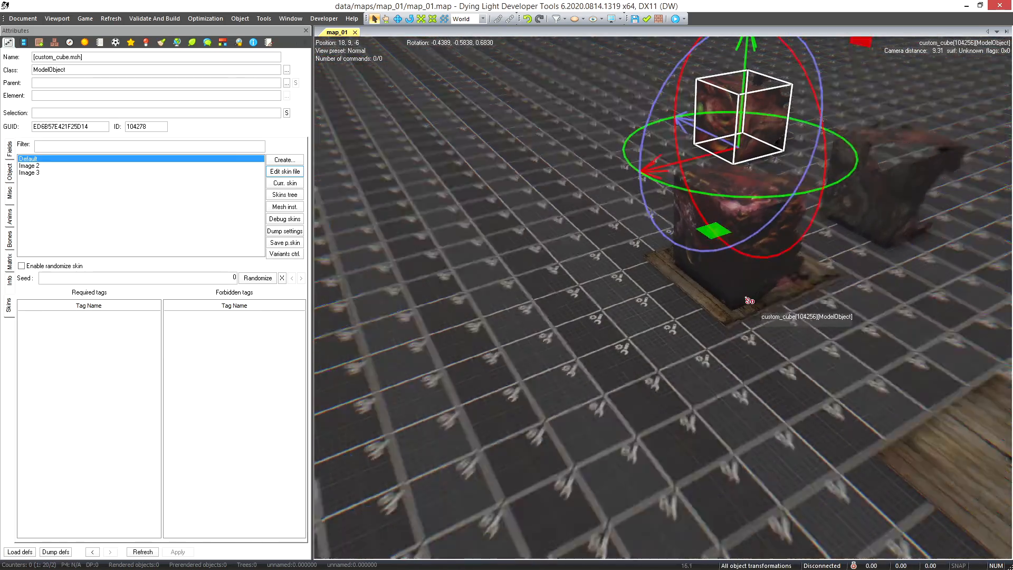
pyautogui.scroll(-3, 746, 297)
pyautogui.click(708, 331)
pyautogui.moveTo(710, 332); pyautogui.dragTo(718, 325, button='right')
pyautogui.click(709, 281)
pyautogui.hotkey('ctrl', 'c')
pyautogui.hotkey('ctrl', 'v')
pyautogui.moveTo(616, 317); pyautogui.dragTo(714, 363, button='right')
pyautogui.moveTo(664, 363); pyautogui.dragTo(463, 260)
pyautogui.moveTo(565, 388); pyautogui.dragTo(548, 298)
pyautogui.moveTo(839, 302); pyautogui.dragTo(763, 301, button='right')
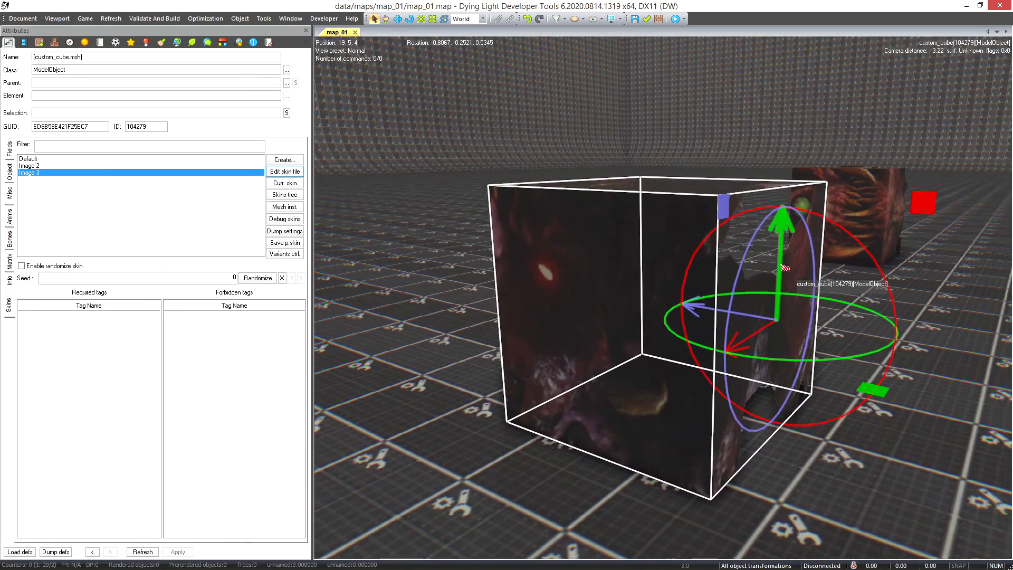
pyautogui.moveTo(782, 268); pyautogui.dragTo(758, 267)
pyautogui.moveTo(749, 295); pyautogui.dragTo(878, 289, button='right')
pyautogui.press('s')
pyautogui.press('Delete')
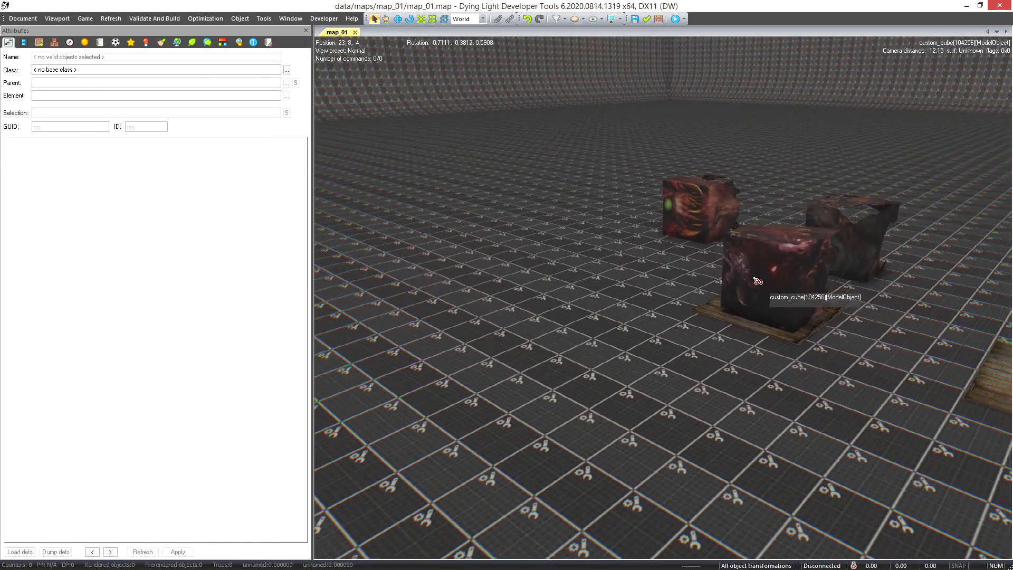
# Scatter fourteen copies of the original custom cube across the floor around the wooden platforms.
pyautogui.click(755, 279)
pyautogui.press('Insert')
pyautogui.click(572, 397)
pyautogui.click(530, 232)
pyautogui.moveTo(827, 414); pyautogui.dragTo(802, 382, button='right')
pyautogui.press('s')
pyautogui.click(764, 359)
pyautogui.click(841, 239)
pyautogui.click(670, 186)
pyautogui.click(513, 165)
pyautogui.click(707, 438)
pyautogui.click(876, 332)
pyautogui.click(723, 240)
pyautogui.click(599, 358)
pyautogui.click(773, 200)
pyautogui.click(583, 179)
pyautogui.click(467, 333)
pyautogui.click(916, 237)
pyautogui.press('Escape')
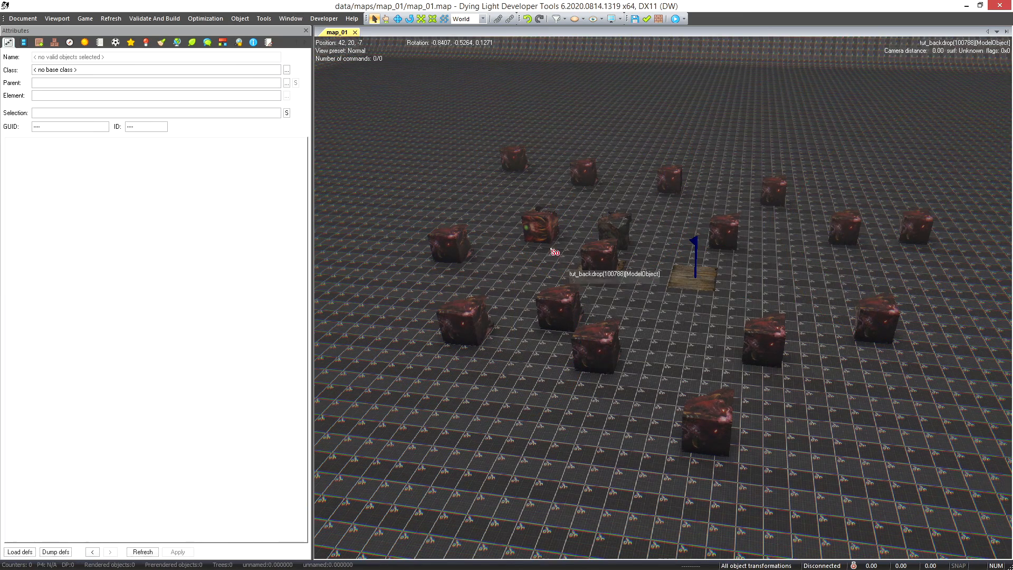
# Place copies of the Default-skin cube on the open floor and on top of several of the scattered cubes.
pyautogui.click(543, 228)
pyautogui.press('Insert')
pyautogui.click(778, 286)
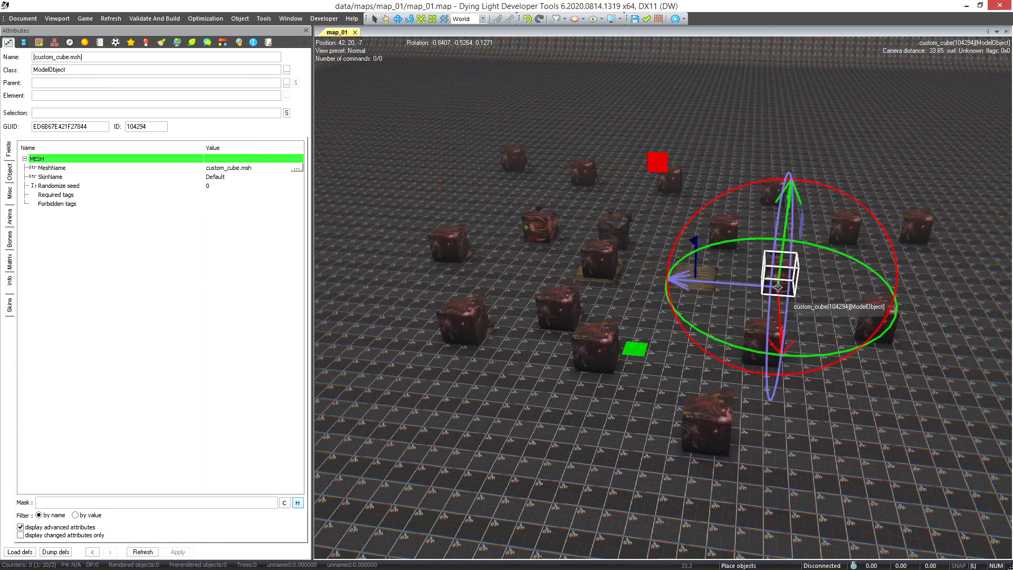
pyautogui.click(712, 172)
pyautogui.click(596, 239)
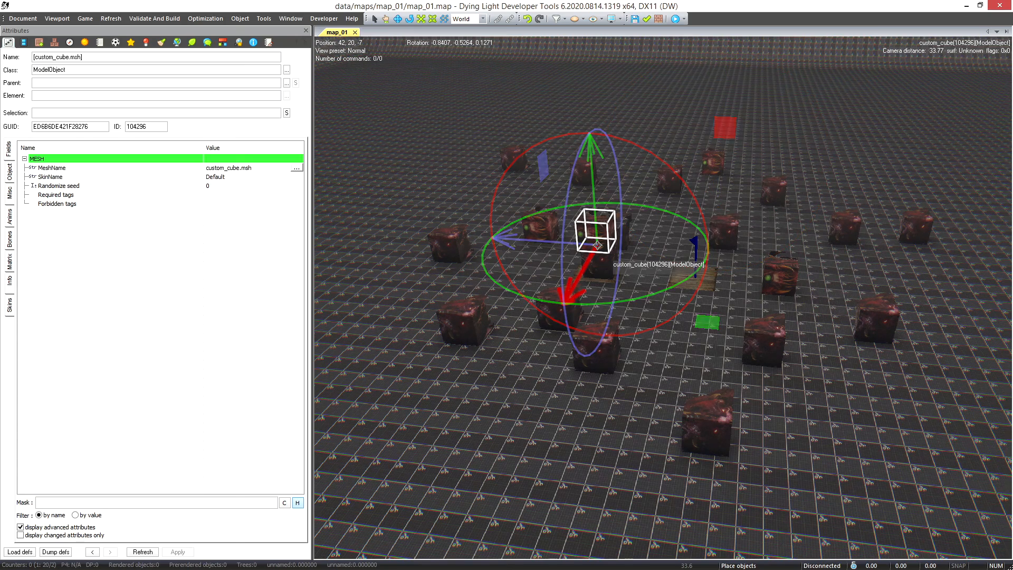
pyautogui.click(446, 233)
pyautogui.click(764, 332)
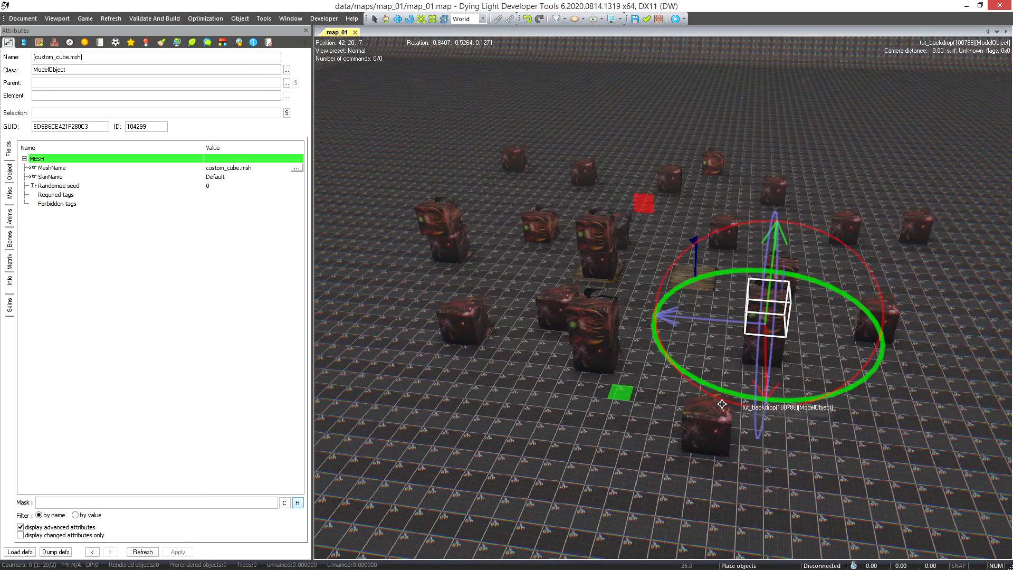
pyautogui.click(706, 403)
pyautogui.click(880, 303)
pyautogui.press('Escape')
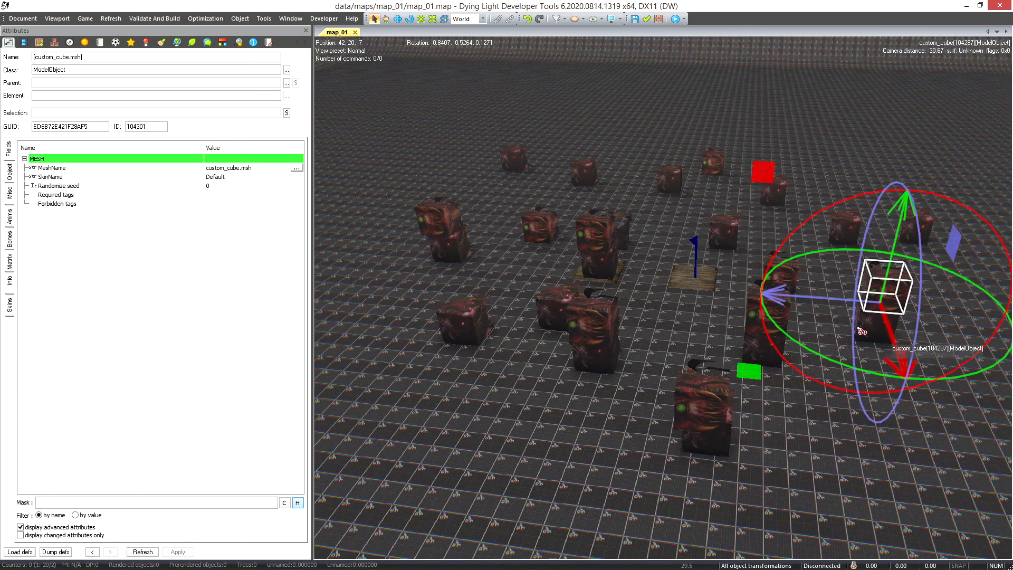
pyautogui.click(823, 331)
pyautogui.moveTo(823, 331); pyautogui.dragTo(821, 324, button='right')
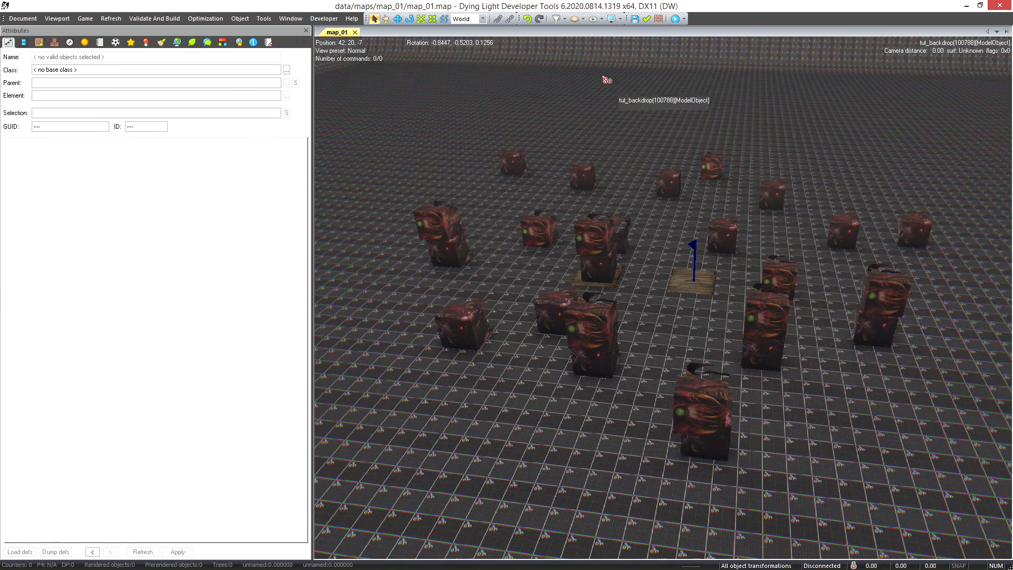
# Run the map in the game to view the cubes up close, then quit back to the map editor.
pyautogui.click(675, 19)
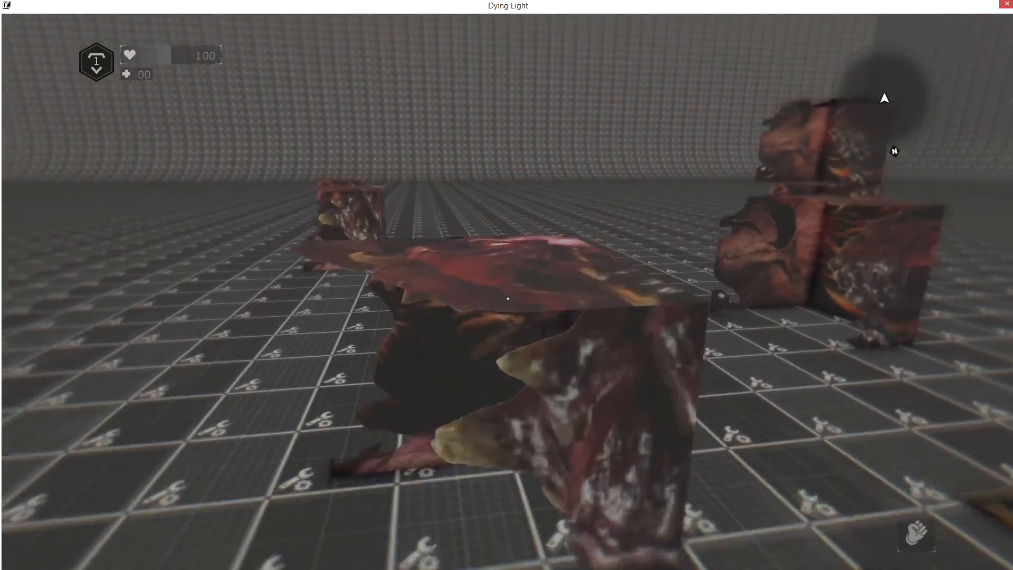
pyautogui.press('Escape')
pyautogui.press('Return')
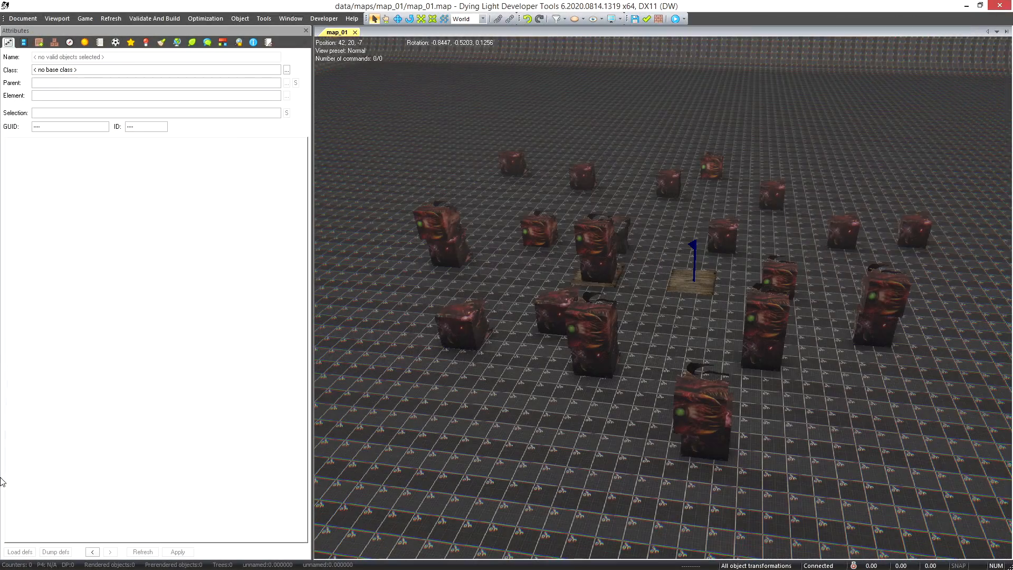
pyautogui.scroll(2, 574, 278)
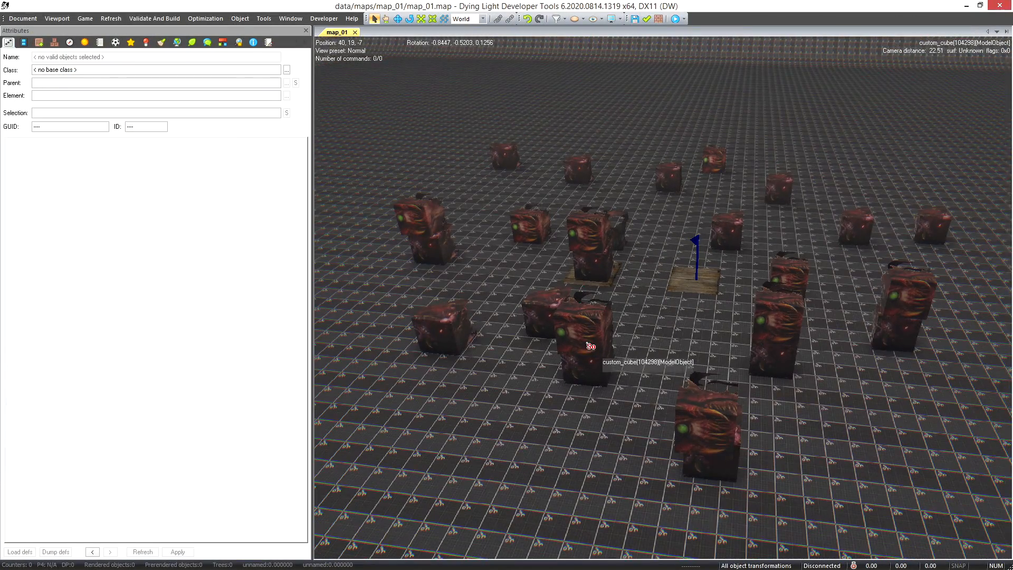
pyautogui.scroll(3, 587, 345)
pyautogui.moveTo(629, 313); pyautogui.dragTo(610, 314, button='middle')
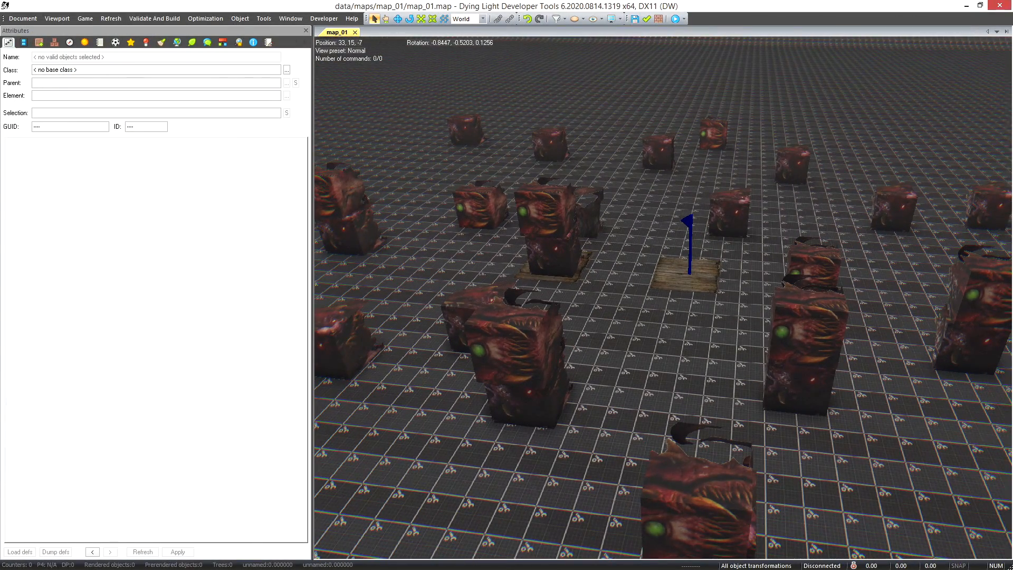
# Switch to Notepad++, reload the externally modified custom_cube.skn, and go to the NodePos(0, 0) line in the Default skin.
pyautogui.hotkey('alt', 'Tab')
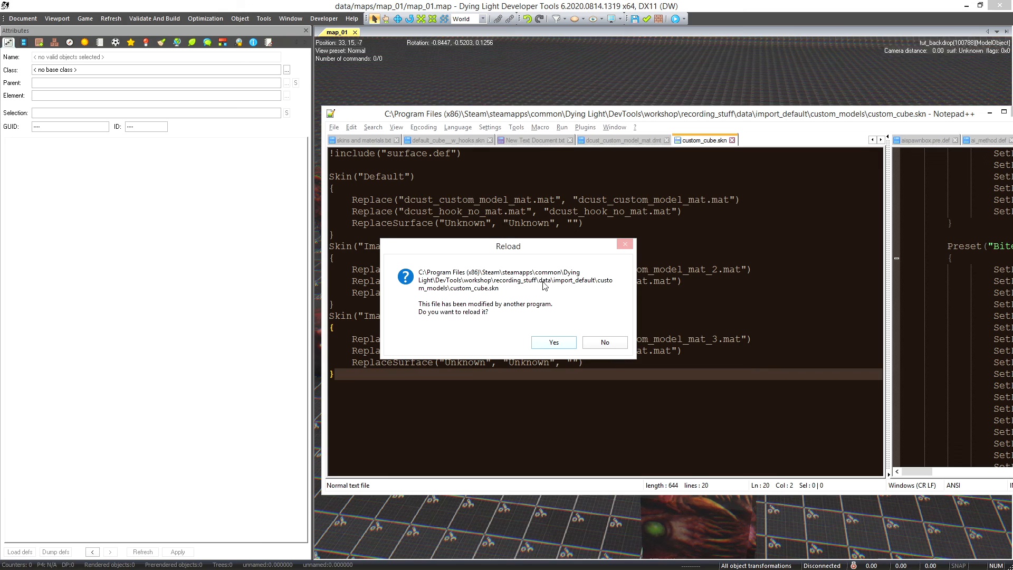
pyautogui.moveTo(536, 253); pyautogui.dragTo(697, 255)
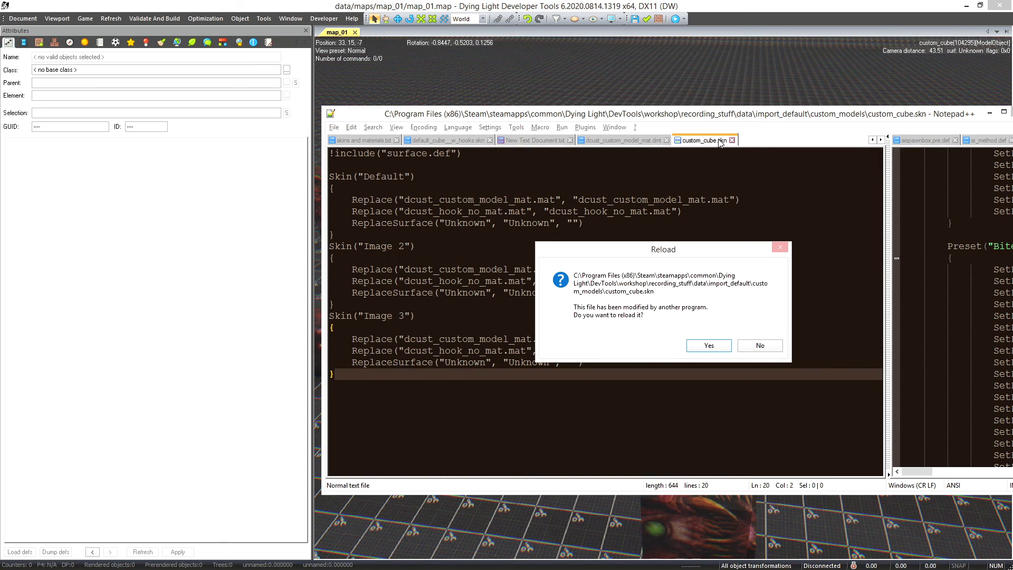
pyautogui.moveTo(707, 251); pyautogui.dragTo(194, 272)
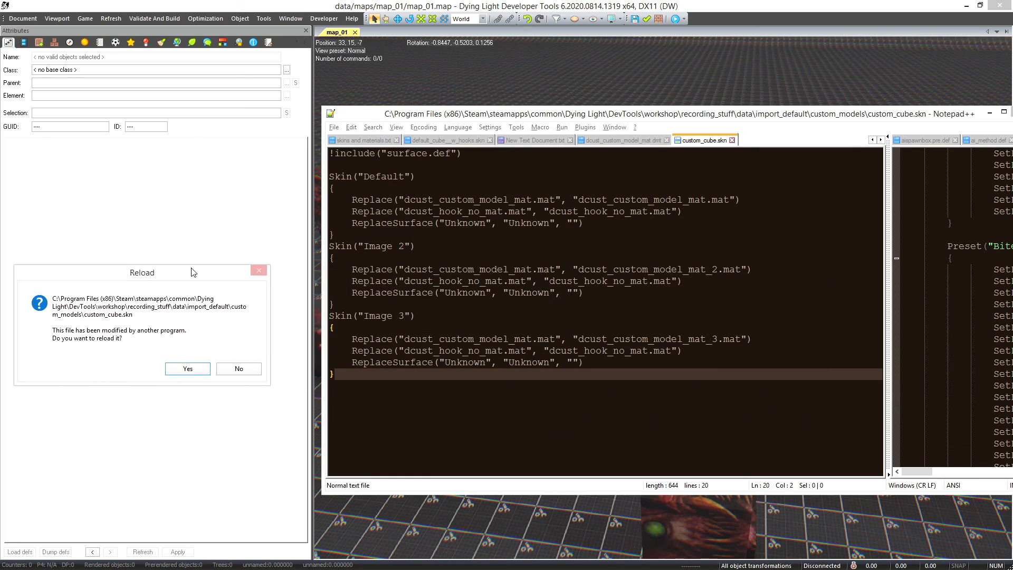
pyautogui.click(186, 371)
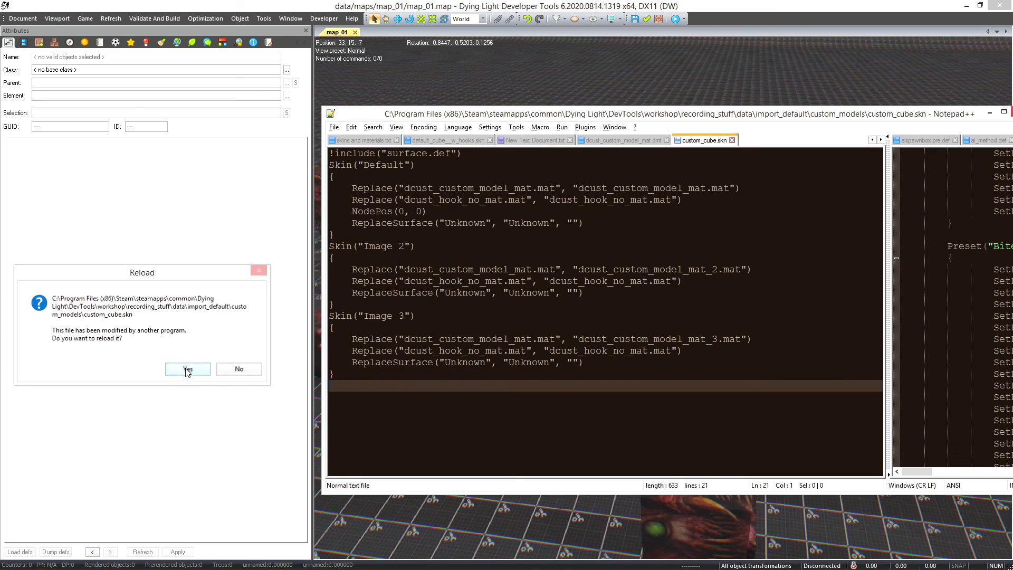
pyautogui.click(438, 213)
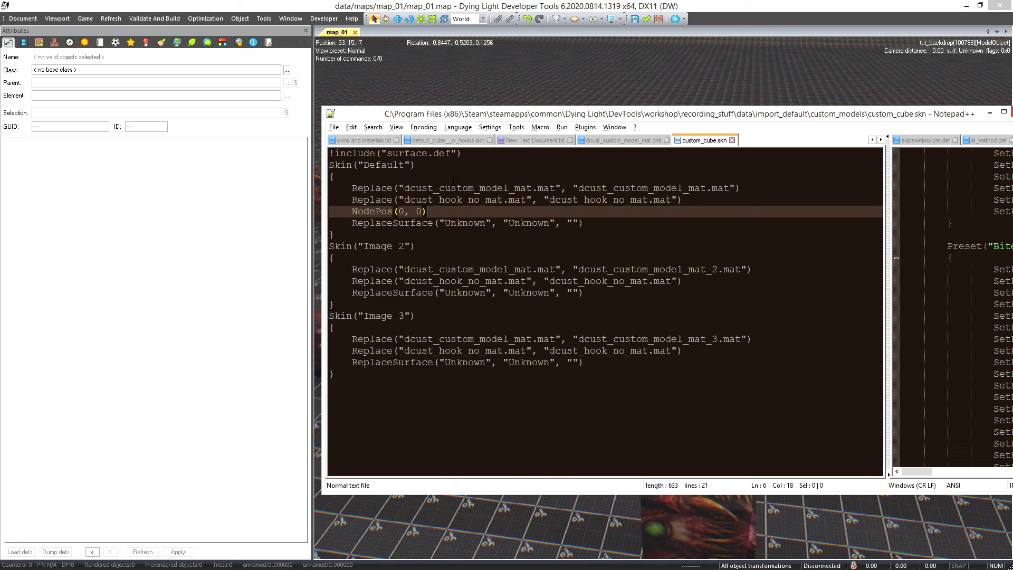
pyautogui.moveTo(478, 117); pyautogui.dragTo(492, 128)
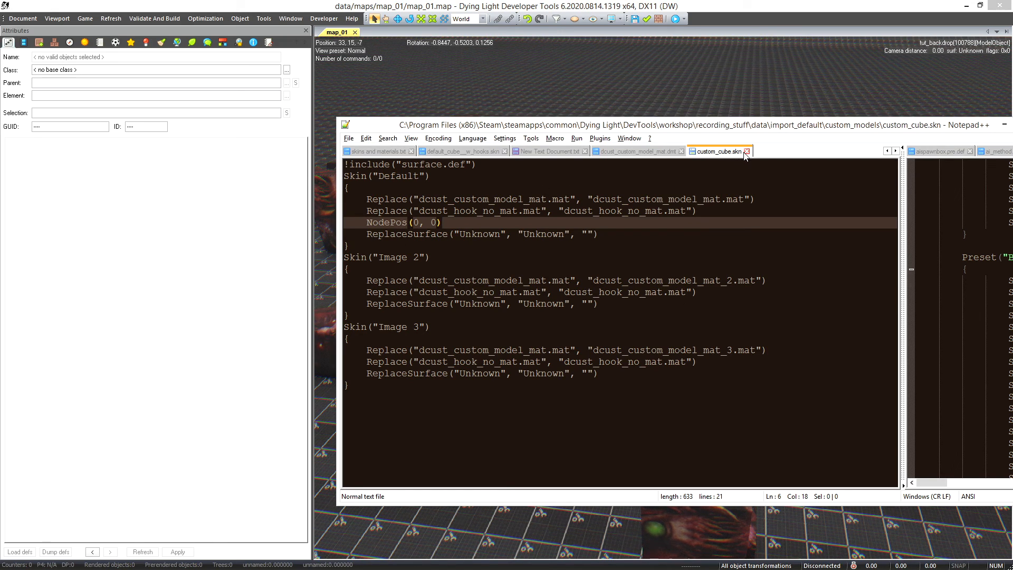
# Look at the stacked cubes in the map editor, then bring custom_cube.skn in Notepad++ fully back into view.
pyautogui.hotkey('alt', 'Tab')
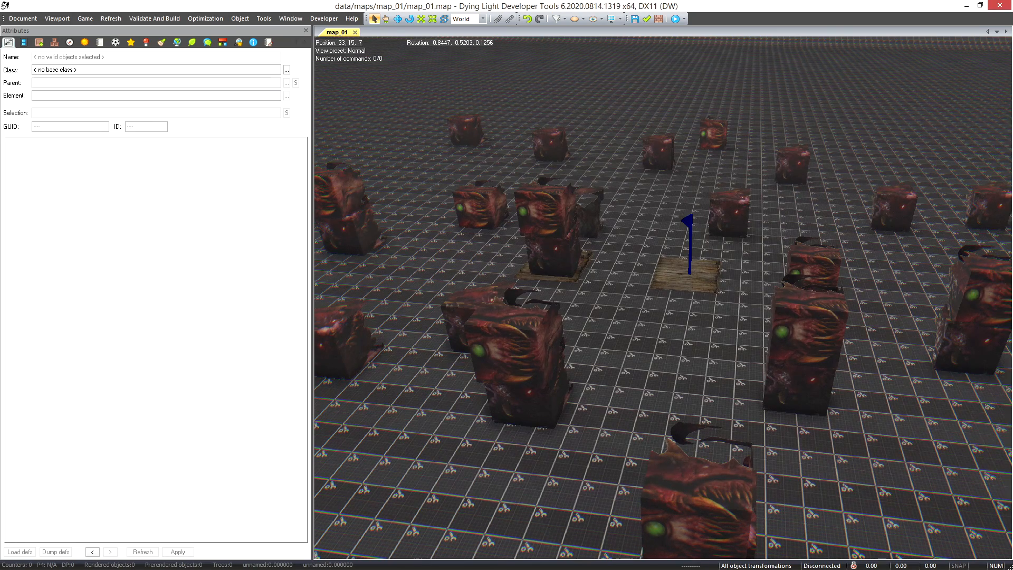
pyautogui.hotkey('alt', 'Tab')
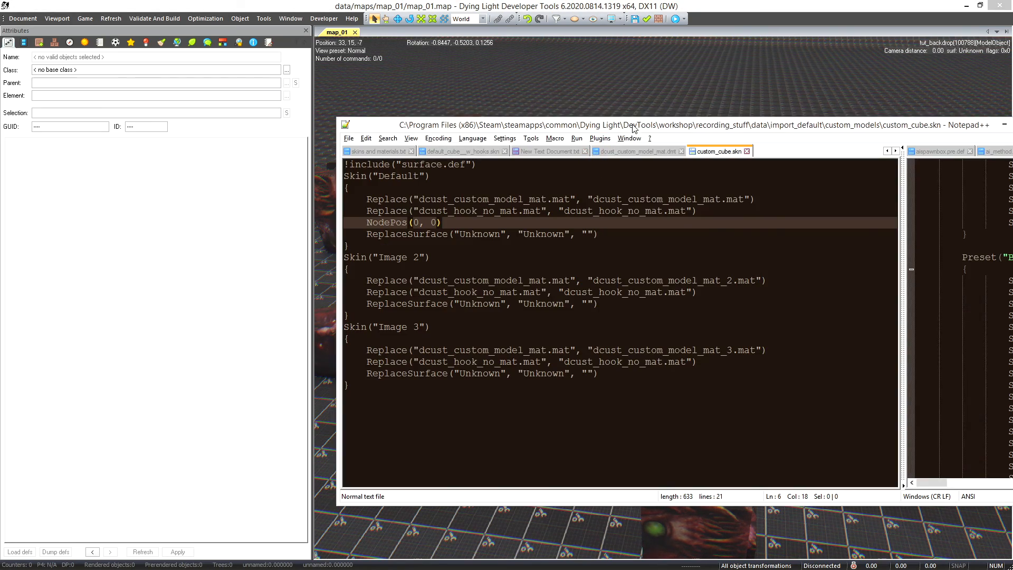
pyautogui.hotkey('alt', 'Tab')
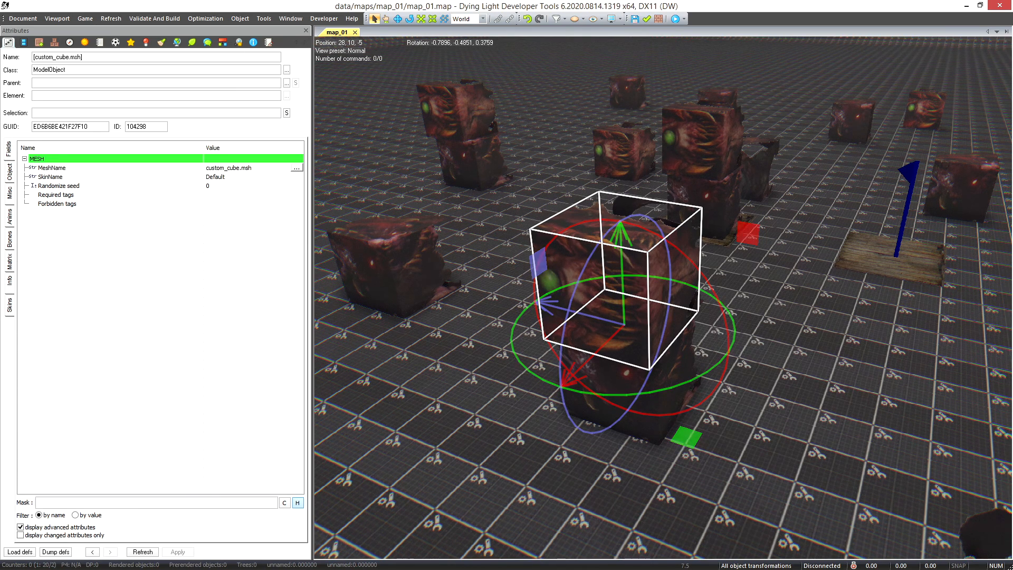
pyautogui.moveTo(1012, 158); pyautogui.dragTo(505, 115)
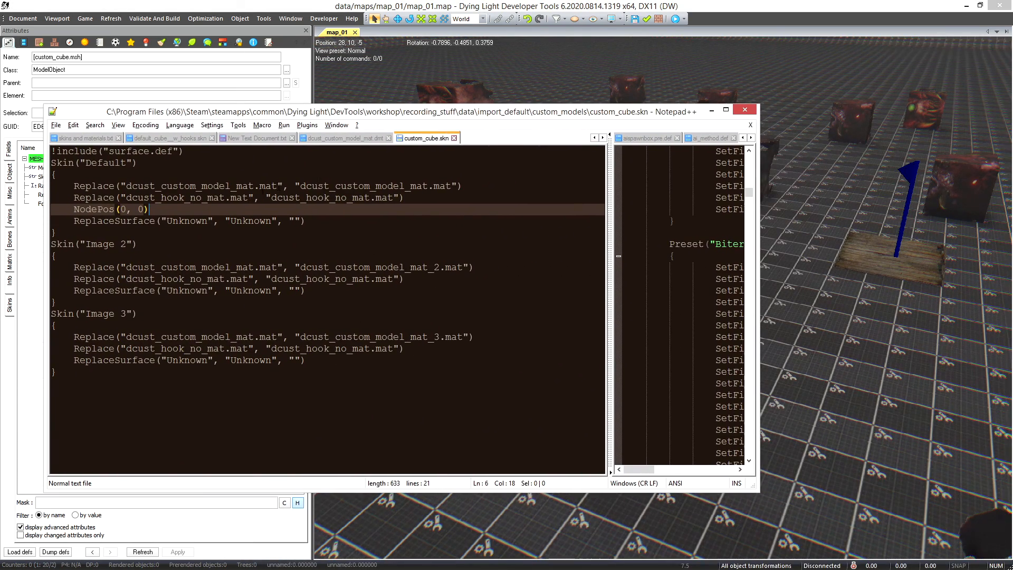
pyautogui.moveTo(401, 112); pyautogui.dragTo(385, 105)
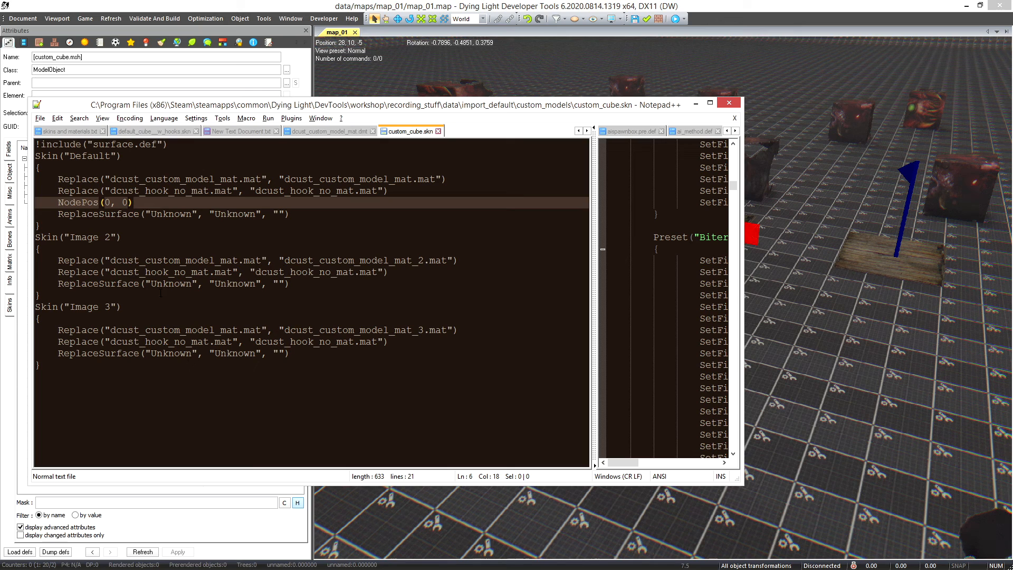
# Review the Image 3 skin block in custom_cube.skn, including its braces and the dcust_custom_model_mat_3.mat replacement line.
pyautogui.click(77, 371)
pyautogui.hotkey('shift', 'Up')
pyautogui.hotkey('shift', 'Up')
pyautogui.hotkey('shift', 'Up')
pyautogui.hotkey('shift', 'Up')
pyautogui.hotkey('shift', 'Up')
pyautogui.hotkey('shift', 'Up')
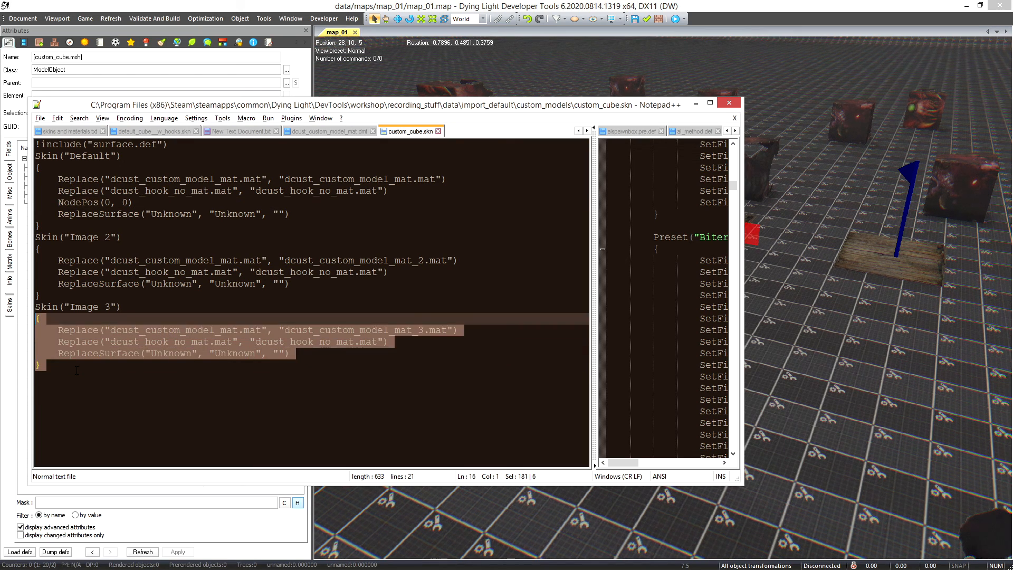
pyautogui.press('Down')
pyautogui.press('Down')
pyautogui.press('Down')
pyautogui.press('Down')
pyautogui.press('Down')
pyautogui.press('Up')
pyautogui.press('Up')
pyautogui.press('Up')
pyautogui.press('Up')
pyautogui.press('Up')
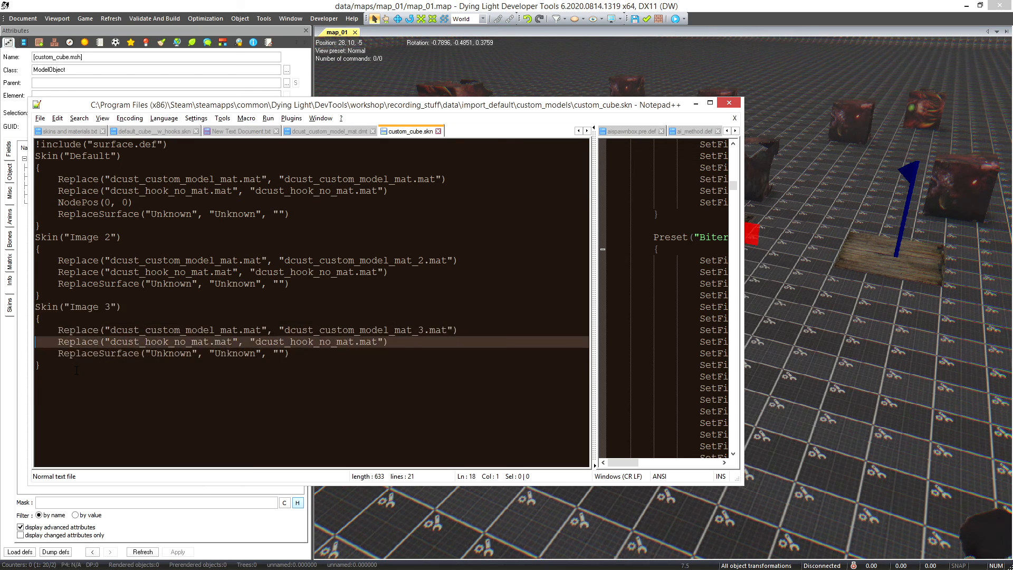
pyautogui.press('End')
pyautogui.press('Down')
pyautogui.press('Down')
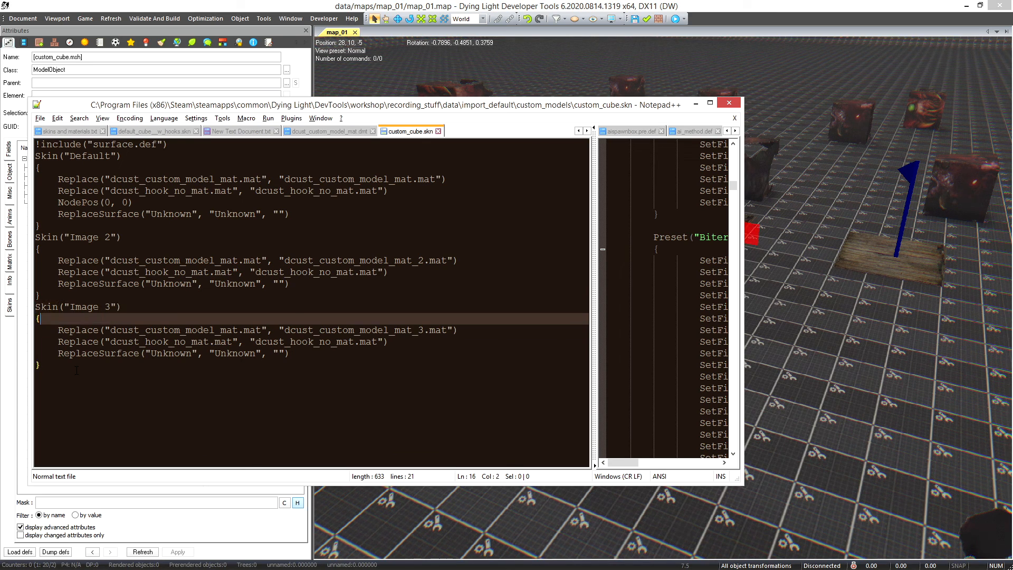
pyautogui.press('End')
pyautogui.press('Left')
pyautogui.press('Left')
pyautogui.press('Left')
pyautogui.press('Left')
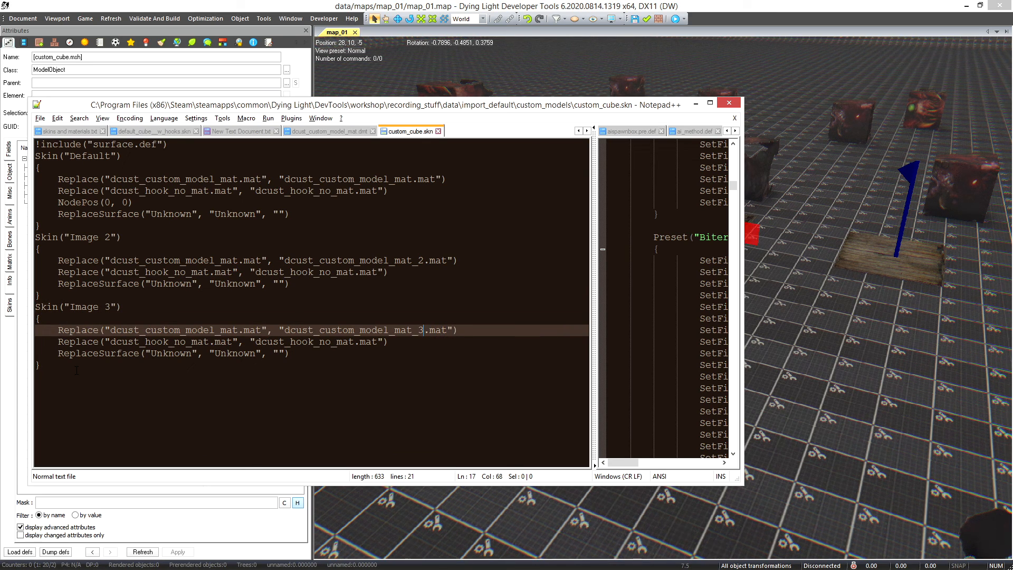
# Back in the map editor, place concrete_floor_330_part_a.msh from the meshes filtered by "floor" near the cubes and raise it slightly.
pyautogui.click(763, 195)
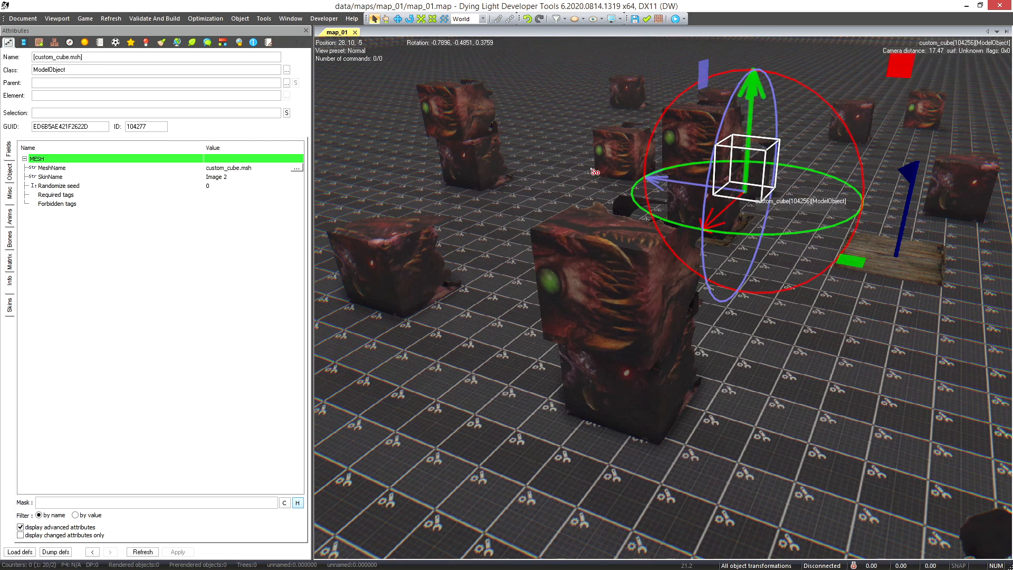
pyautogui.click(40, 41)
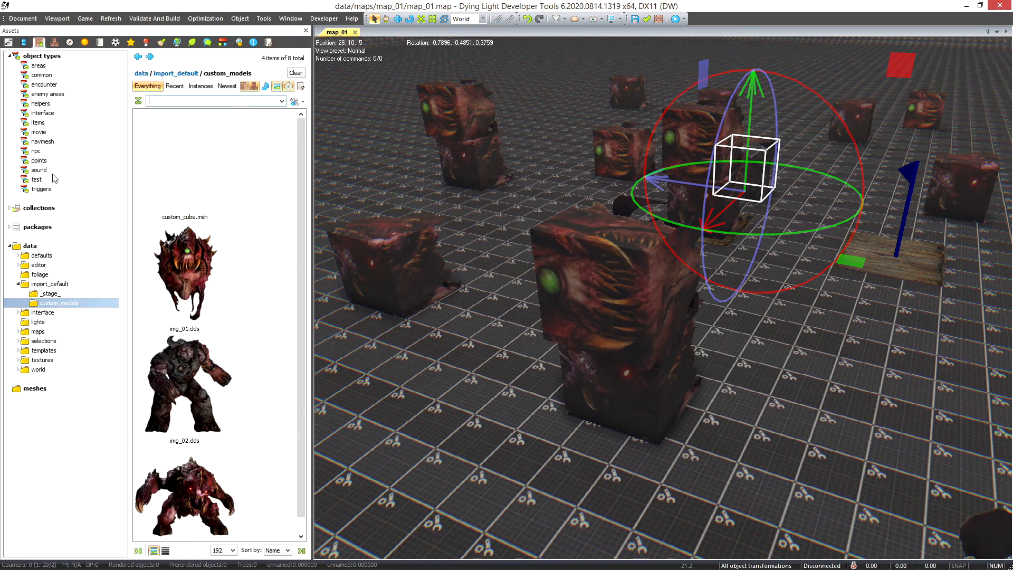
pyautogui.click(33, 390)
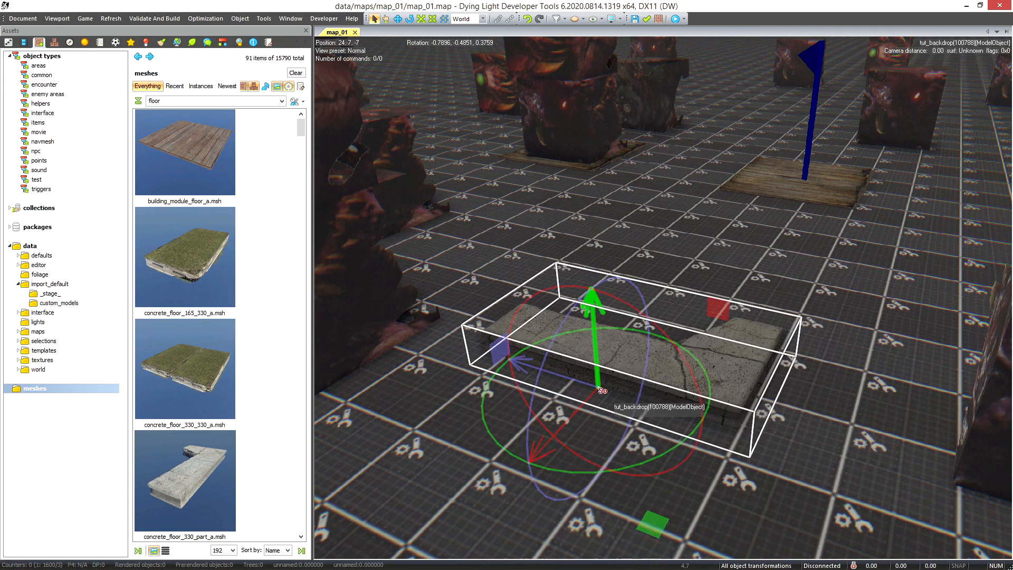
pyautogui.moveTo(599, 389); pyautogui.dragTo(586, 329)
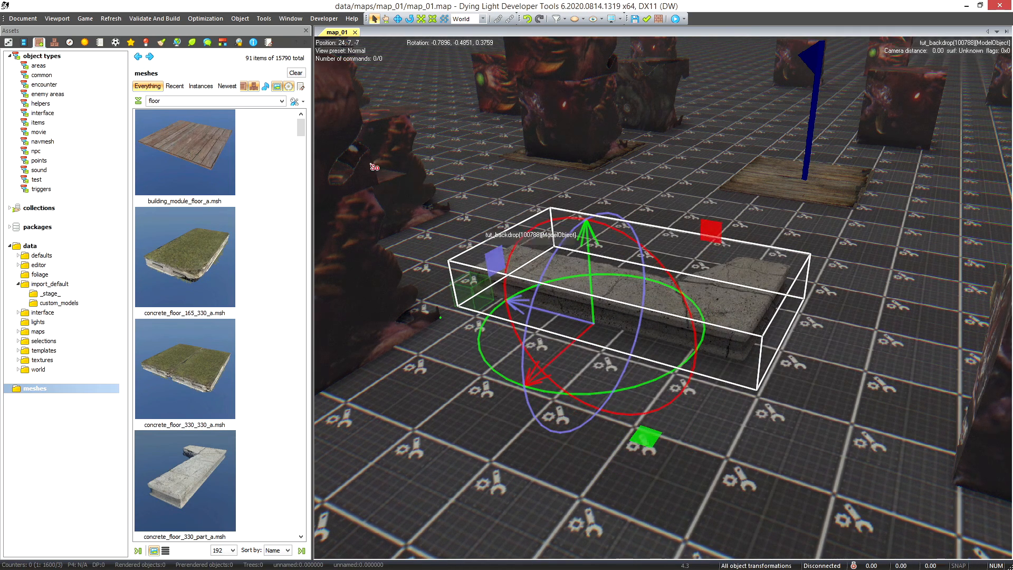
# Open the list of available skins in the concrete floor mesh's attributes.
pyautogui.click(9, 43)
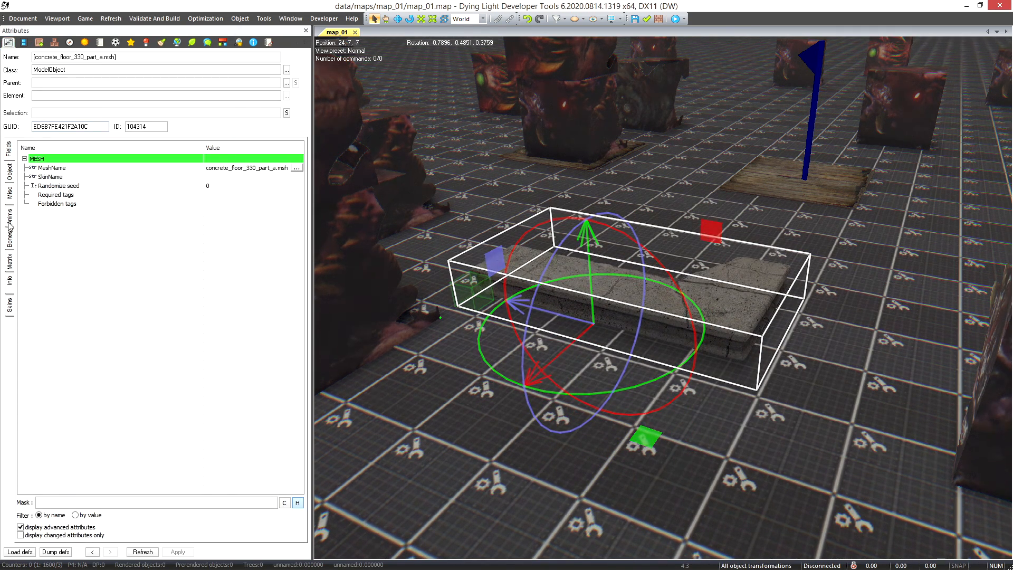
pyautogui.click(10, 192)
pyautogui.click(11, 214)
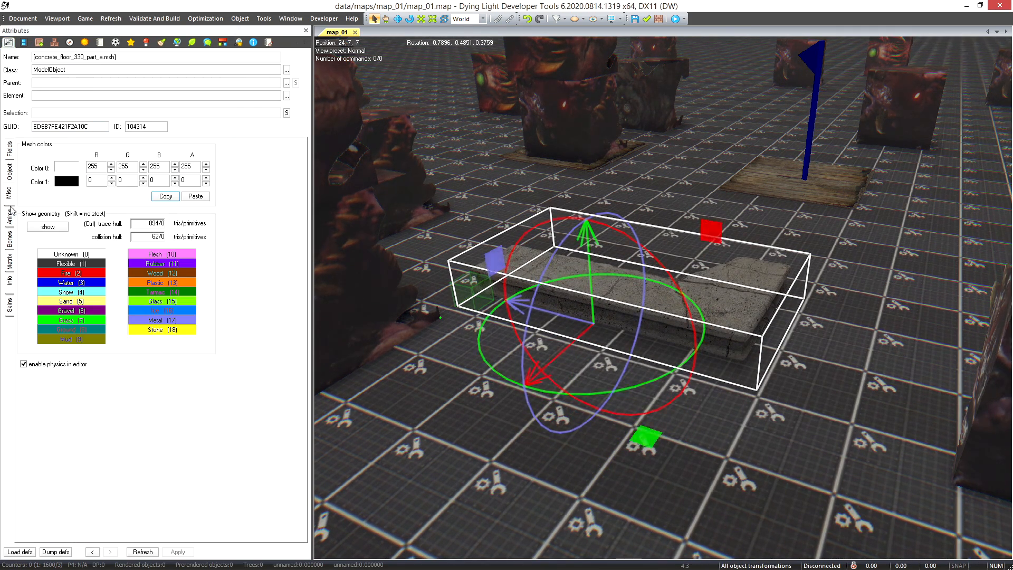
pyautogui.click(9, 306)
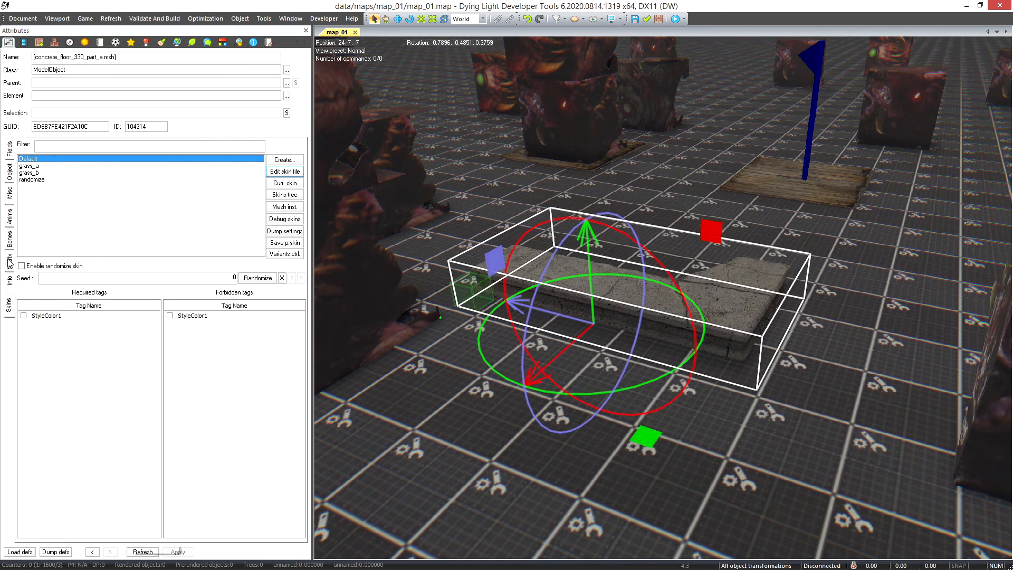
# Compare the Default, grass_a and grass_b skins on the concrete floor mesh, ending on grass_a.
pyautogui.click(33, 166)
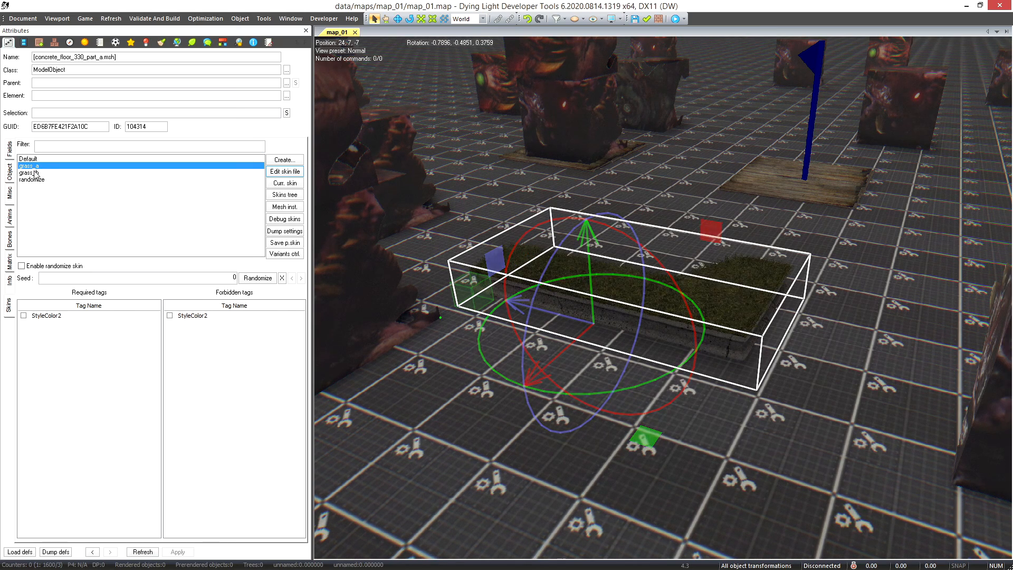
pyautogui.click(35, 173)
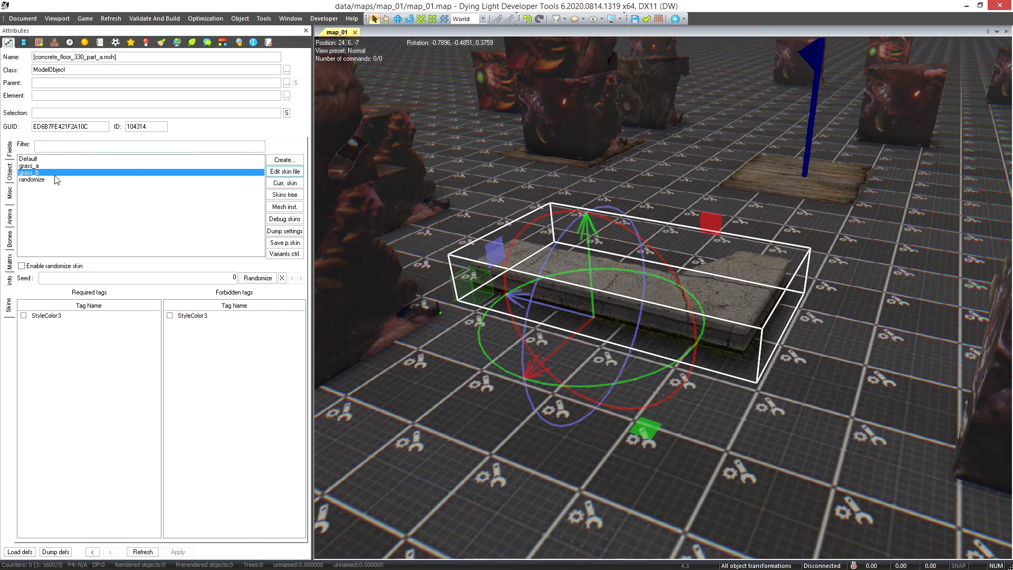
pyautogui.scroll(2, 494, 257)
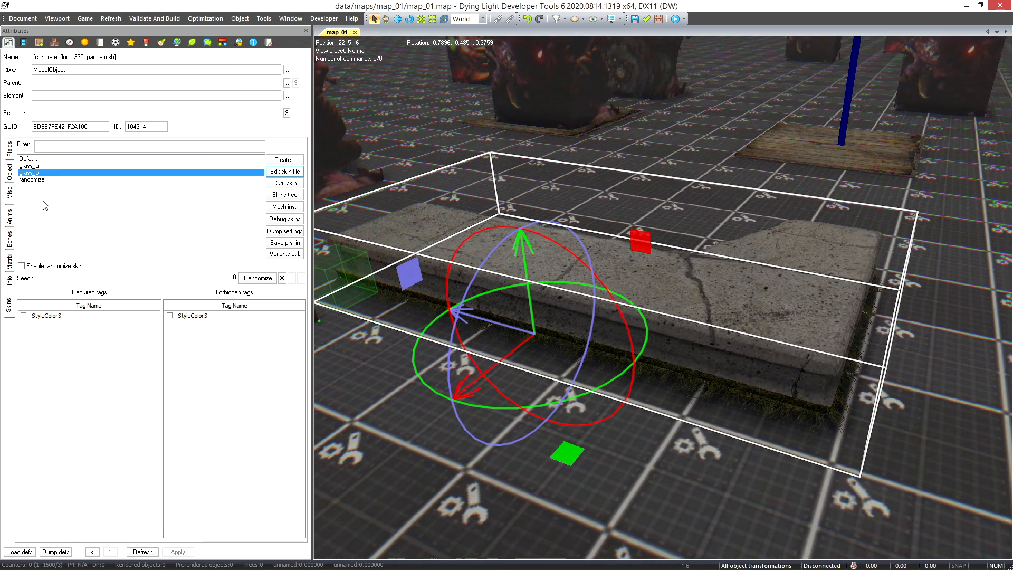
pyautogui.click(34, 179)
pyautogui.click(35, 172)
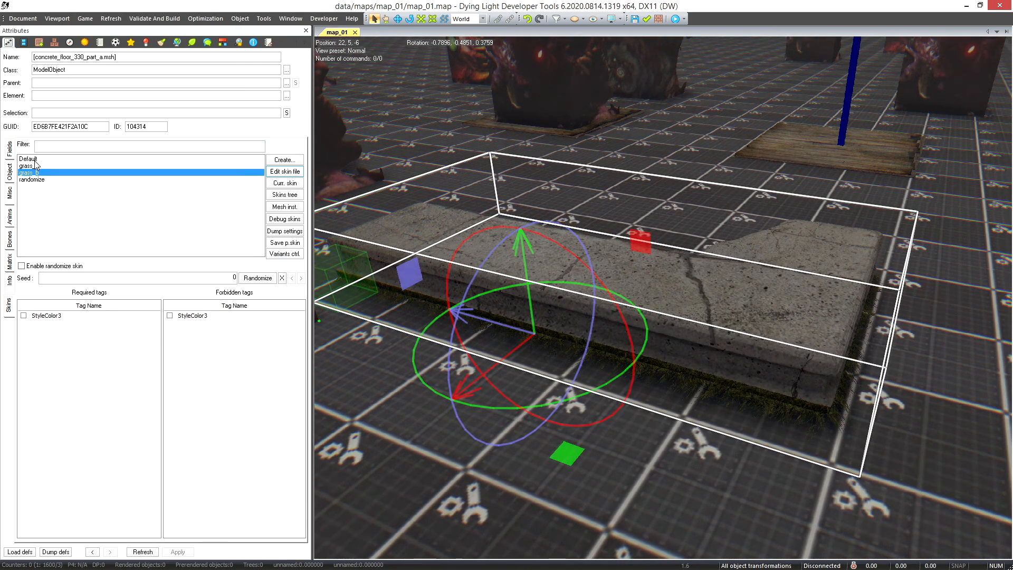
pyautogui.click(37, 167)
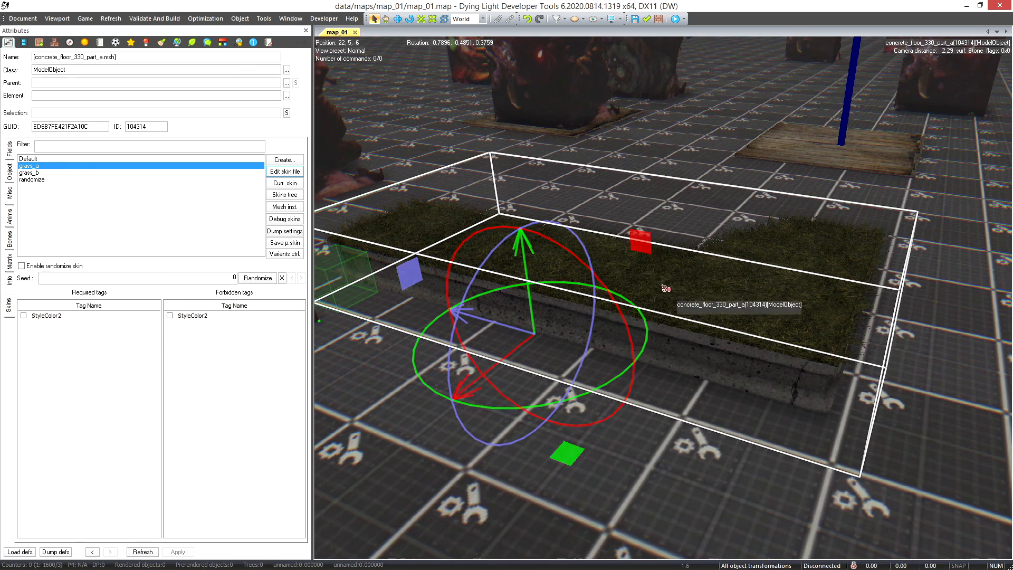
pyautogui.moveTo(665, 288); pyautogui.dragTo(673, 286, button='middle')
pyautogui.click(32, 159)
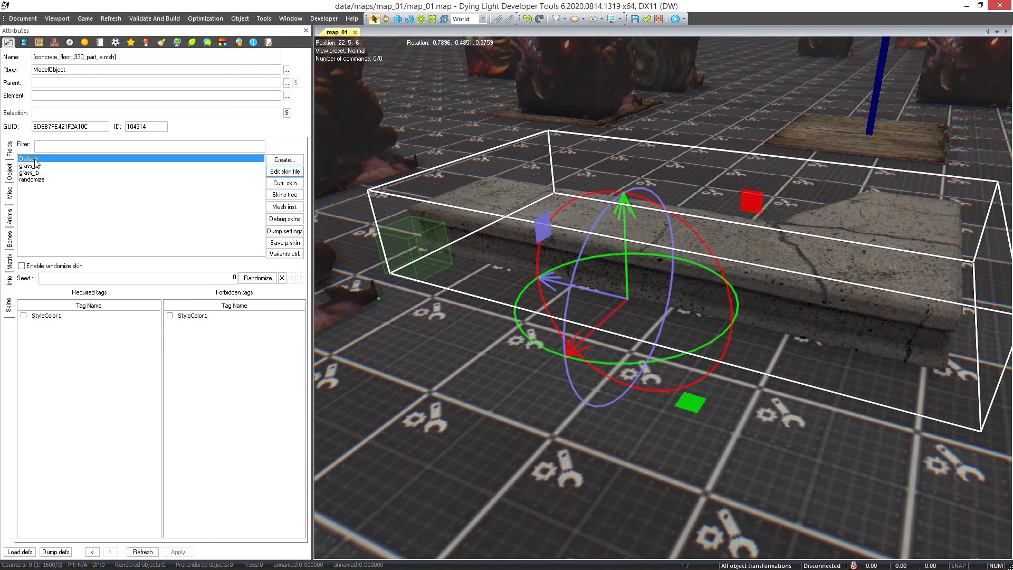
pyautogui.click(32, 165)
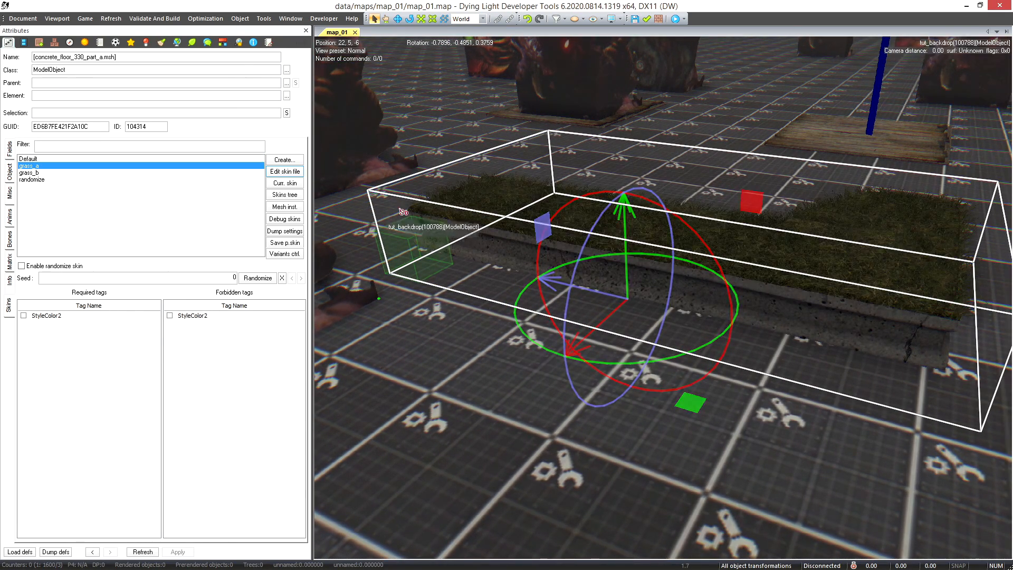
pyautogui.scroll(-3, 391, 306)
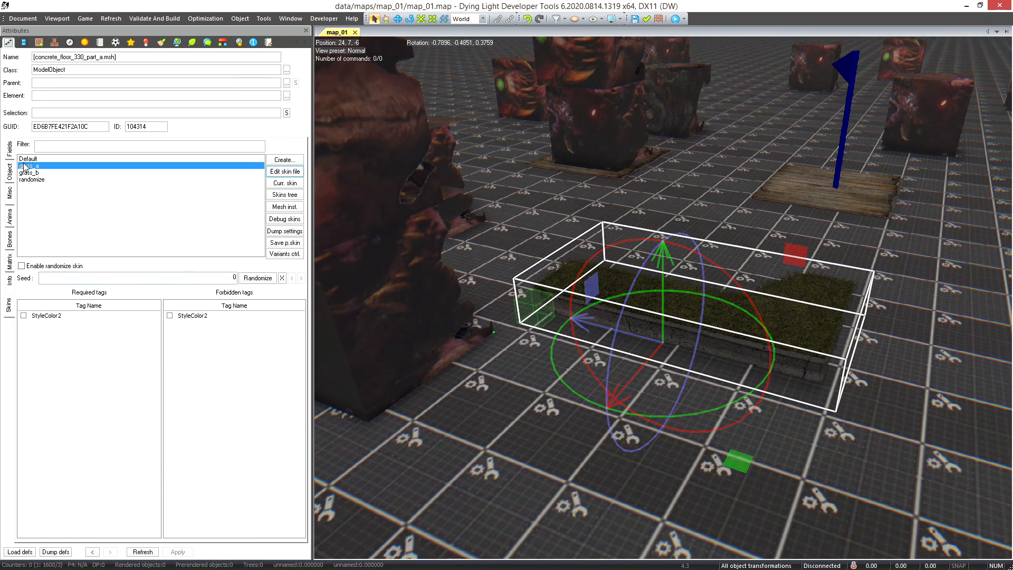
# Find the concrete floor's material list in its attributes and open the details of concrete_grass_decal.mat in an enlarged window.
pyautogui.click(12, 266)
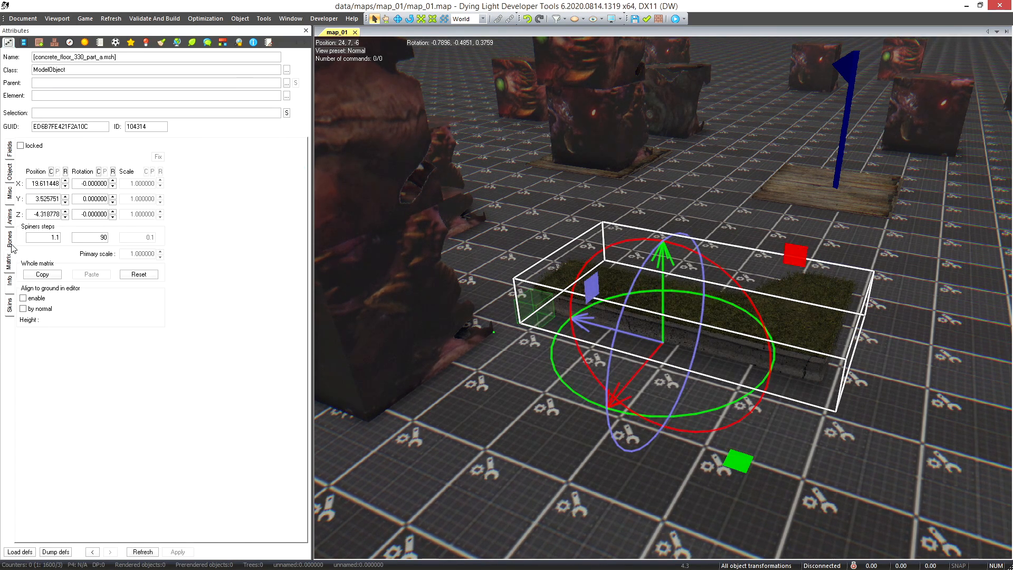
pyautogui.click(12, 247)
pyautogui.click(10, 226)
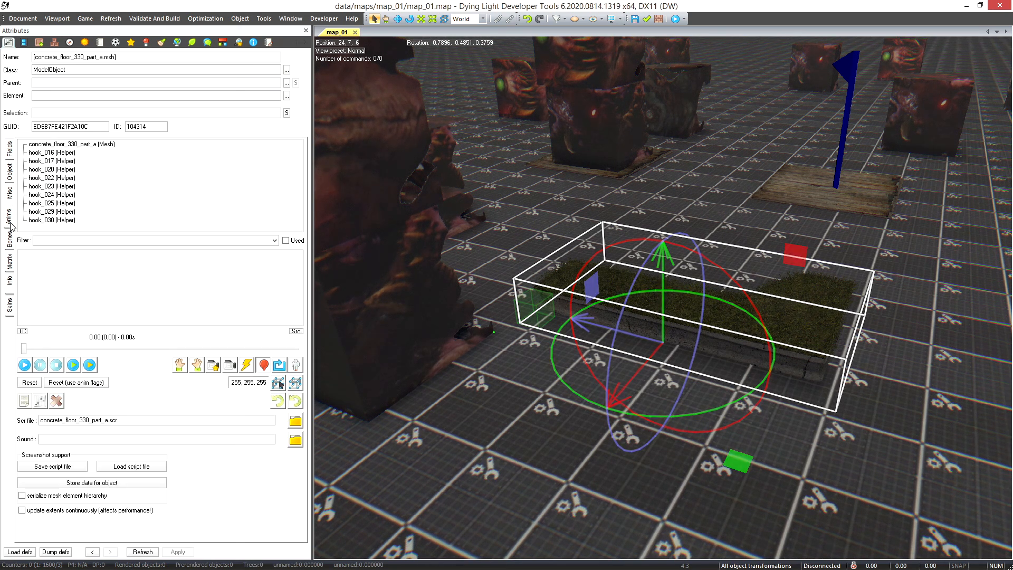
pyautogui.click(9, 295)
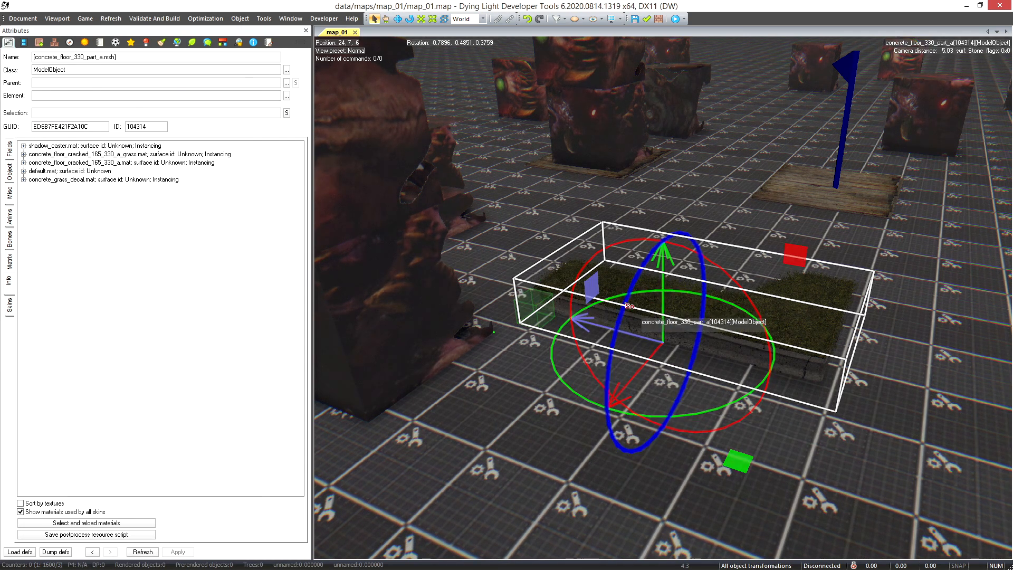
pyautogui.doubleClick(48, 180)
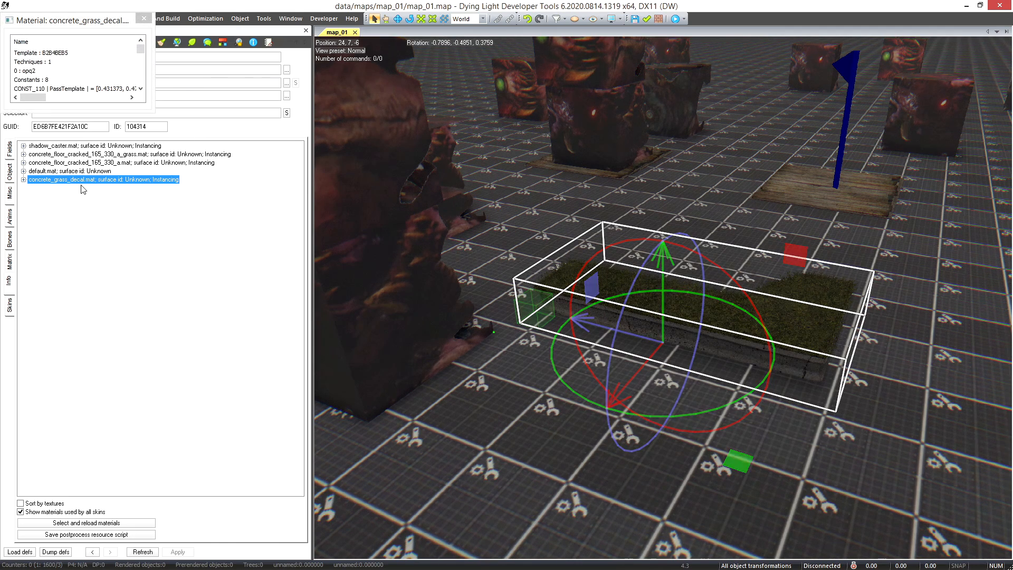
pyautogui.moveTo(154, 112); pyautogui.dragTo(351, 421)
pyautogui.moveTo(204, 24); pyautogui.dragTo(558, 60)
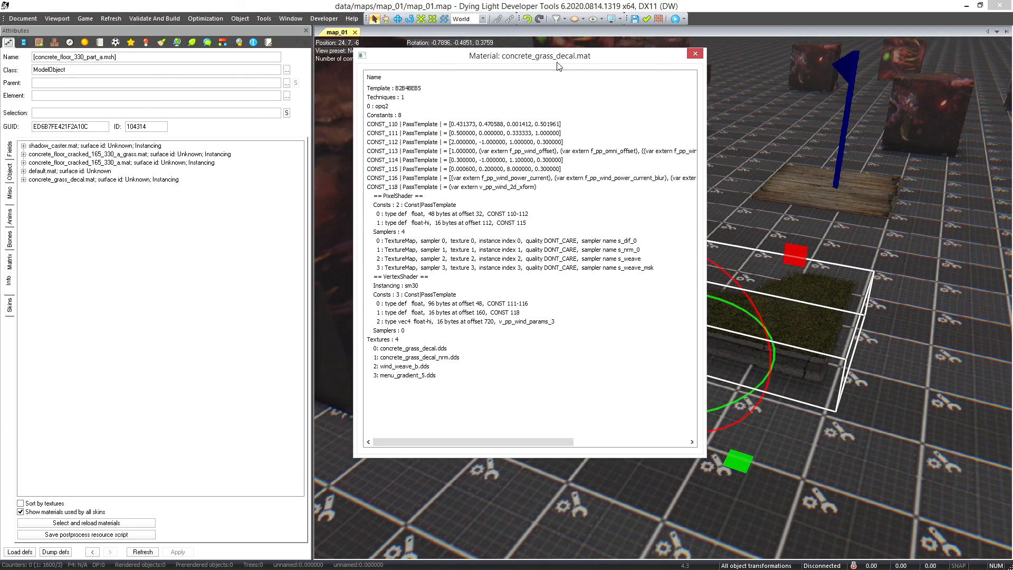
# Go through the four texture entries of concrete_grass_decal.mat and single out concrete_grass_decal.dds.
pyautogui.click(444, 350)
pyautogui.click(429, 359)
pyautogui.click(415, 367)
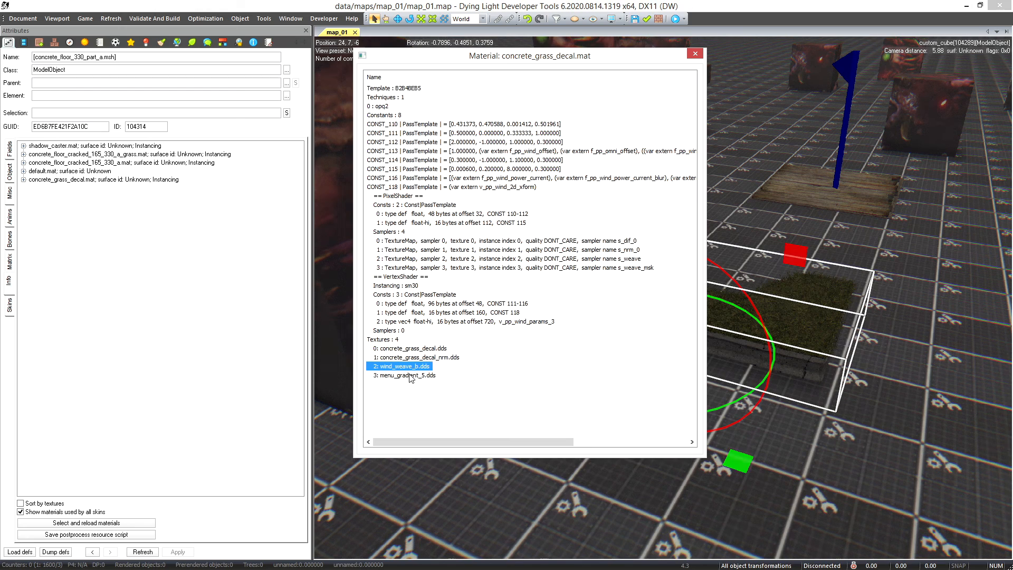
pyautogui.click(410, 375)
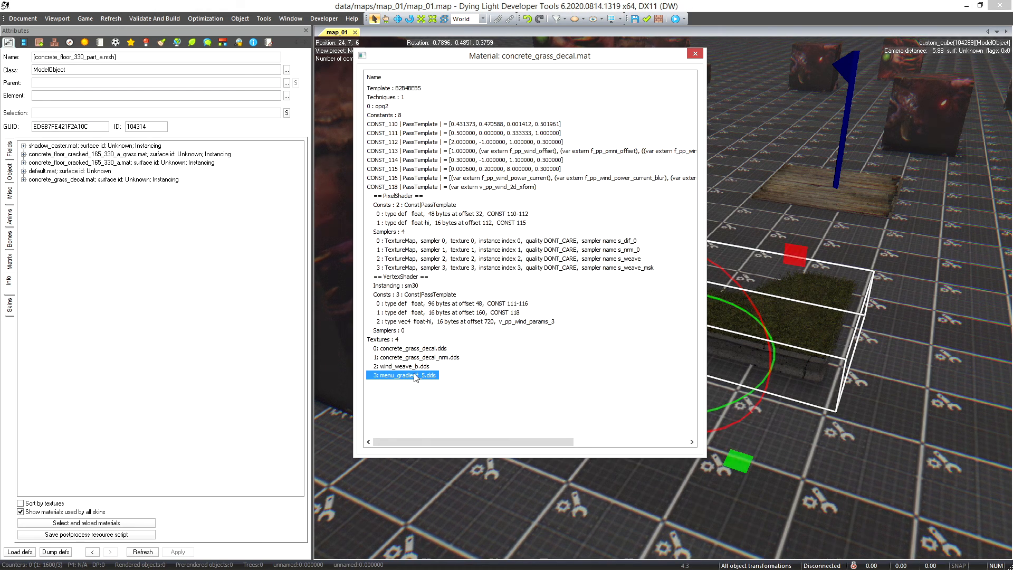
pyautogui.click(407, 350)
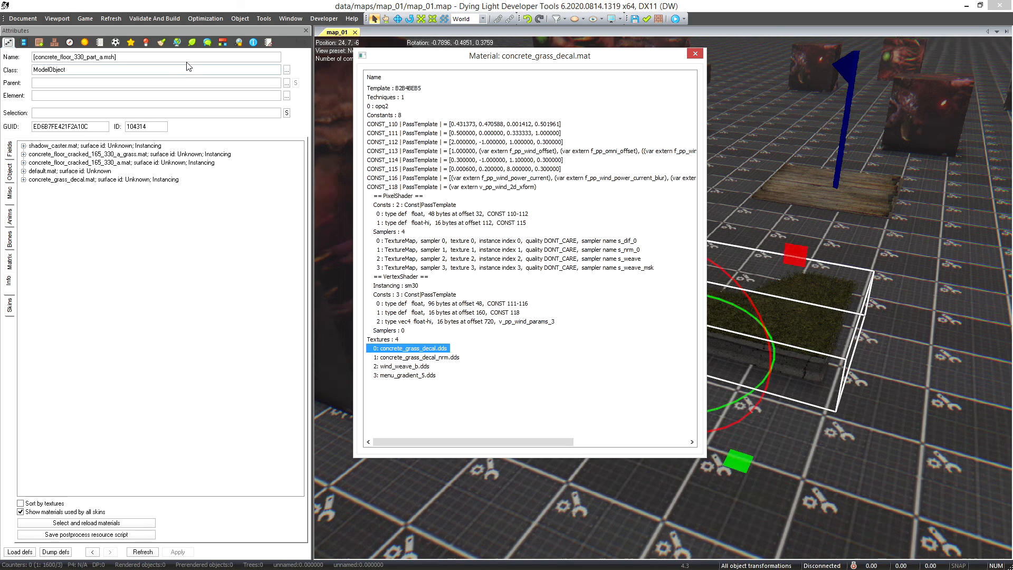
# Open dcust_custom_model_mat of the upper stacked custom cube for editing, keeping the grass decal details in view.
pyautogui.moveTo(484, 58); pyautogui.dragTo(757, 125)
pyautogui.moveTo(506, 282); pyautogui.dragTo(443, 241, button='middle')
pyautogui.click(452, 206)
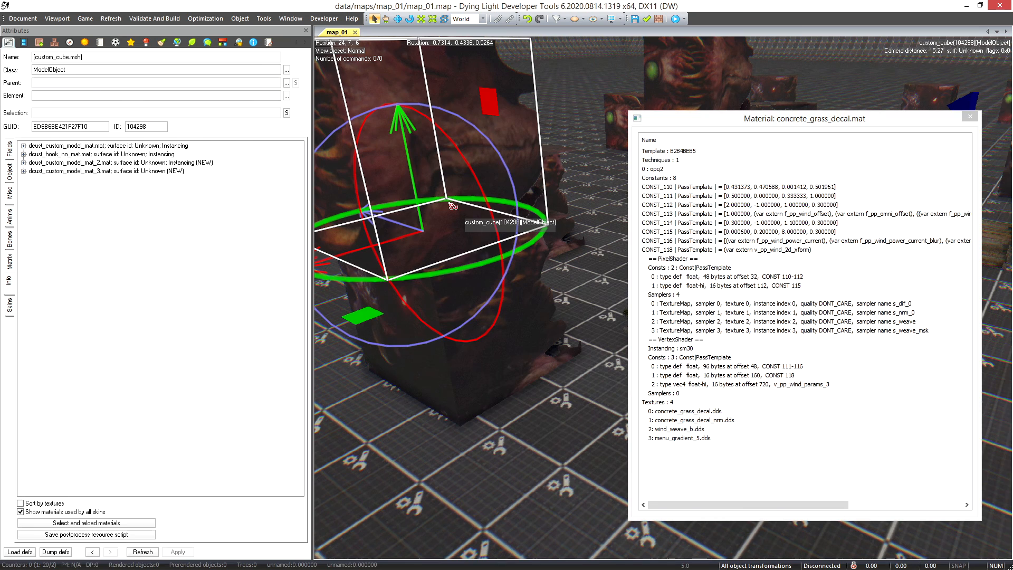
pyautogui.click(116, 42)
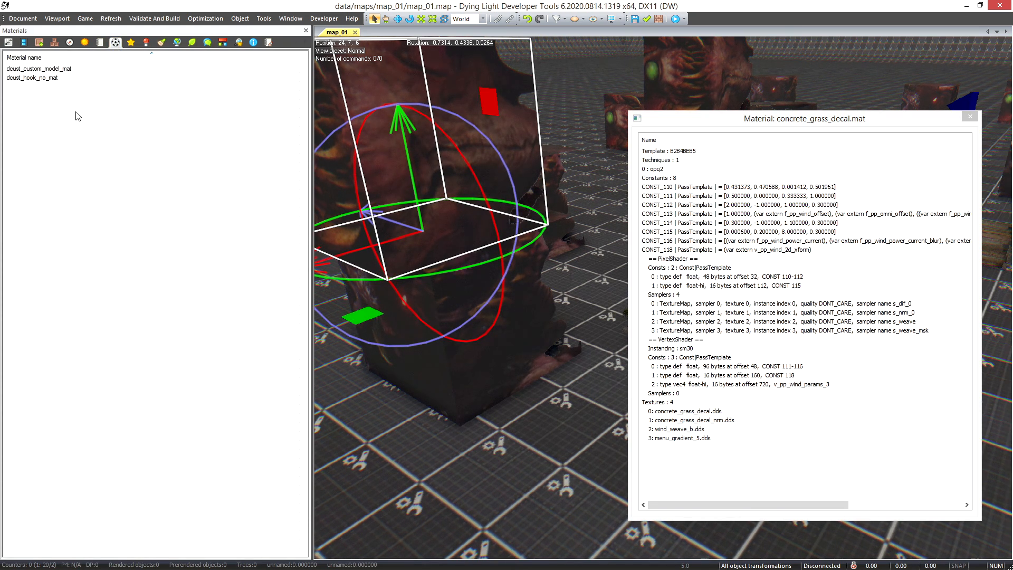
pyautogui.doubleClick(48, 69)
pyautogui.moveTo(383, 87); pyautogui.dragTo(388, 116)
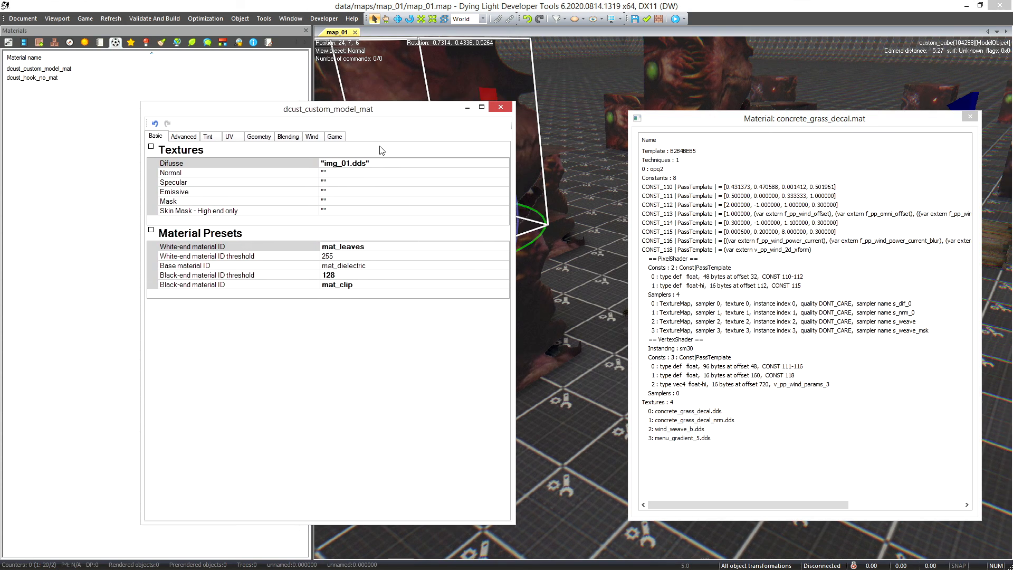
# Set the material's diffuse texture to "concrete_grass_decal.dds" and close both material windows.
pyautogui.click(350, 164)
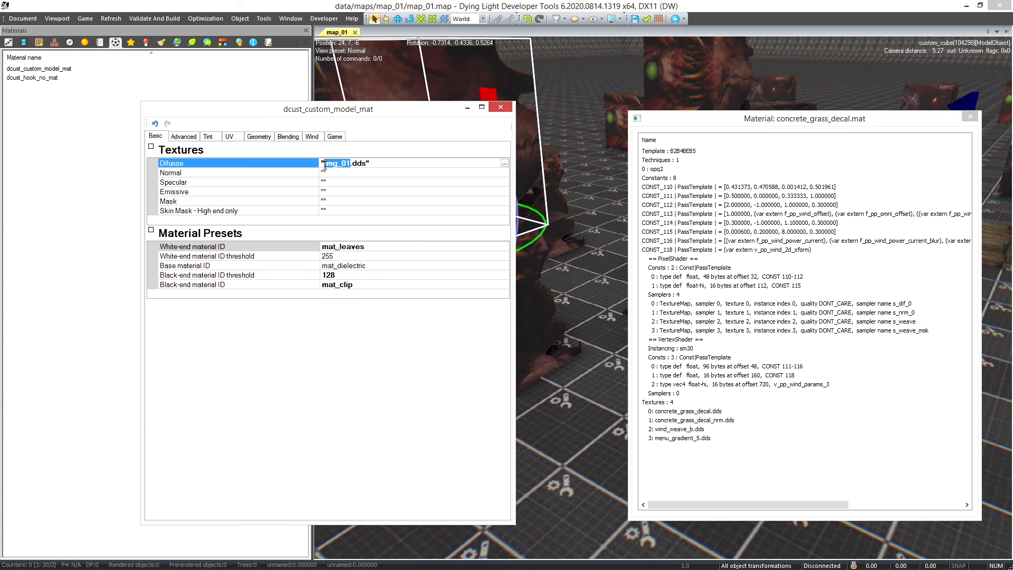
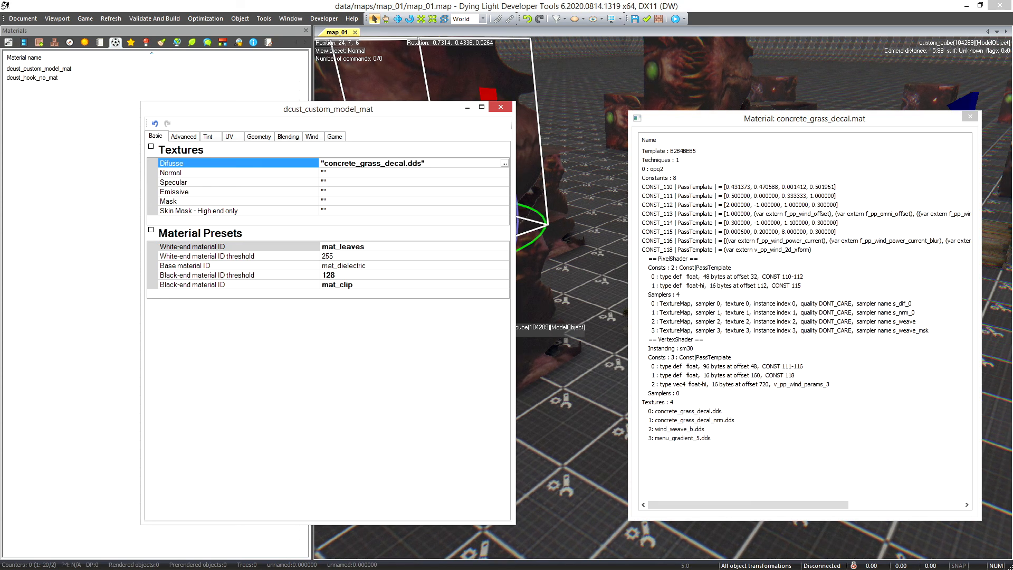
pyautogui.click(500, 107)
pyautogui.click(970, 116)
# Inspect the retextured custom cubes in the map from several sides and distances.
pyautogui.moveTo(735, 174); pyautogui.dragTo(757, 205, button='right')
pyautogui.scroll(3, 758, 206)
pyautogui.moveTo(796, 301); pyautogui.dragTo(590, 398, button='right')
pyautogui.scroll(-3, 807, 321)
pyautogui.scroll(2, 806, 321)
pyautogui.scroll(-3, 771, 337)
pyautogui.click(595, 397)
pyautogui.scroll(2, 714, 391)
pyautogui.click(652, 308)
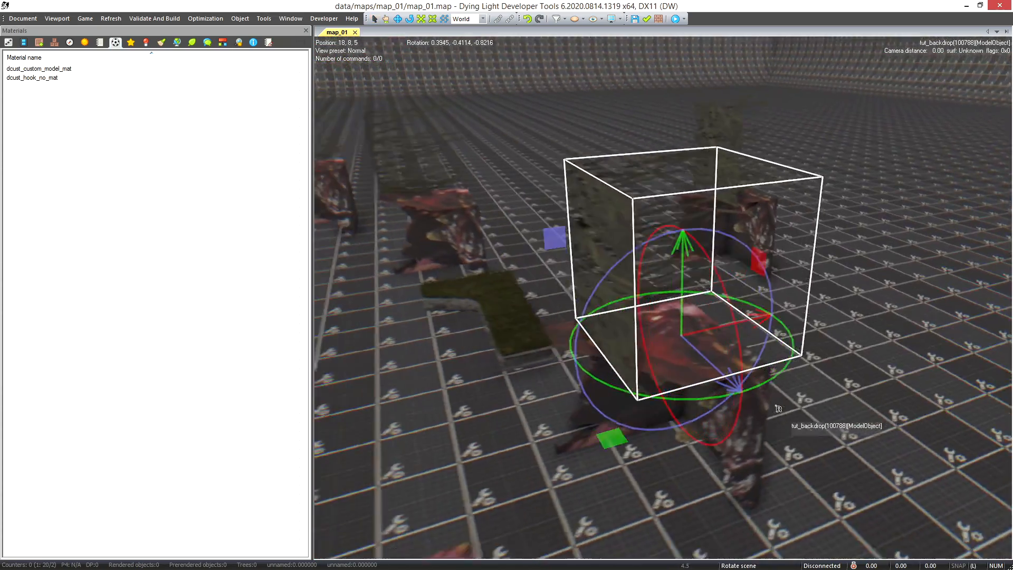
# Flatten the upper custom cube into a thin slab using local scaling and lay it horizontally beside the lower cube.
pyautogui.press('w')
pyautogui.press('d')
pyautogui.press('a')
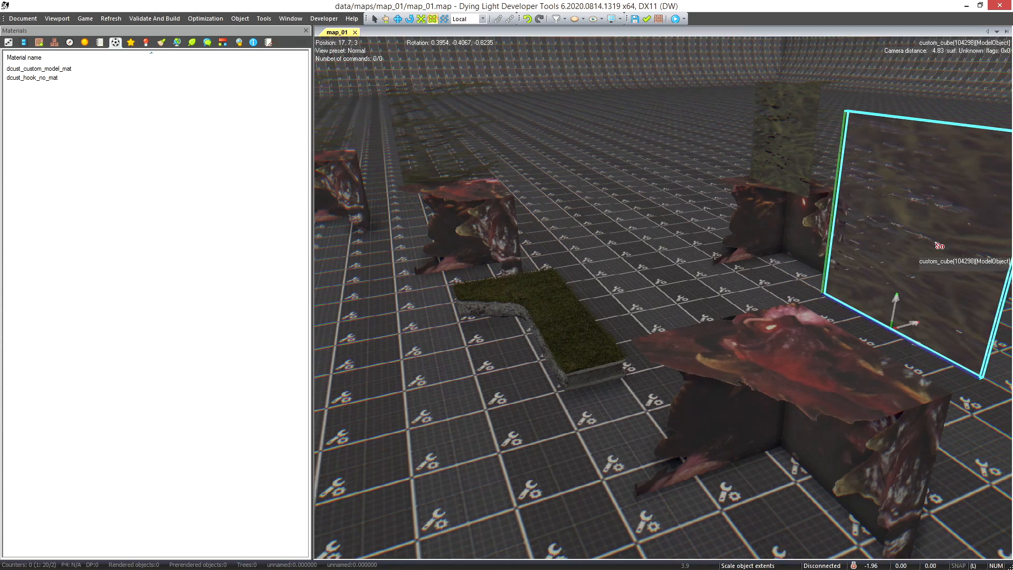
pyautogui.press('d')
pyautogui.moveTo(880, 326); pyautogui.dragTo(825, 360, button='right')
pyautogui.moveTo(839, 289); pyautogui.dragTo(889, 449)
pyautogui.press('d')
pyautogui.moveTo(831, 369); pyautogui.dragTo(685, 271, button='right')
# Delete the concrete floor mesh near the slab and select the flattened custom cube.
pyautogui.click(812, 224)
pyautogui.press('d')
pyautogui.press('w')
pyautogui.click(788, 231)
pyautogui.press('s')
pyautogui.moveTo(787, 231); pyautogui.dragTo(832, 281, button='right')
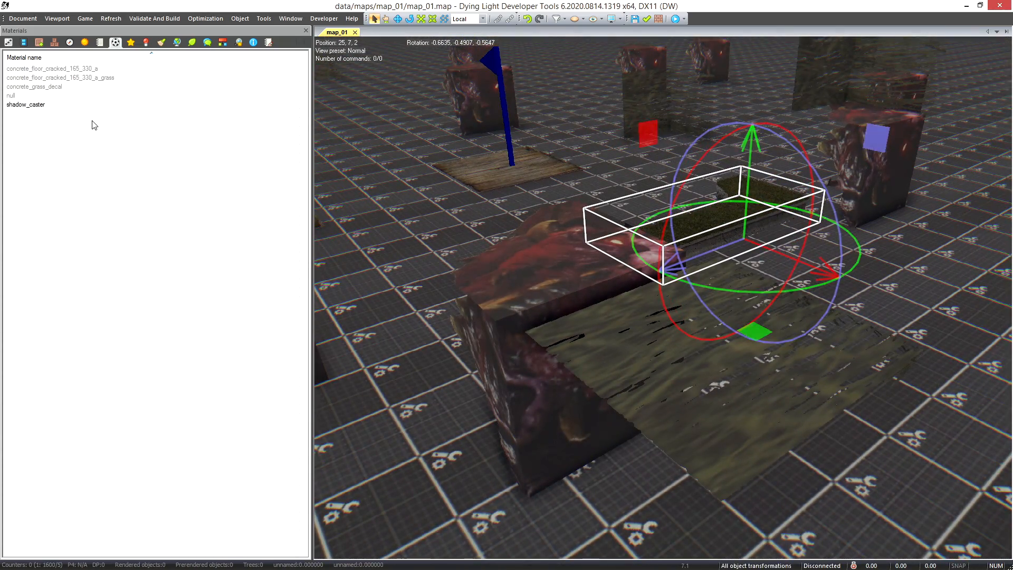
pyautogui.press('Delete')
pyautogui.click(770, 342)
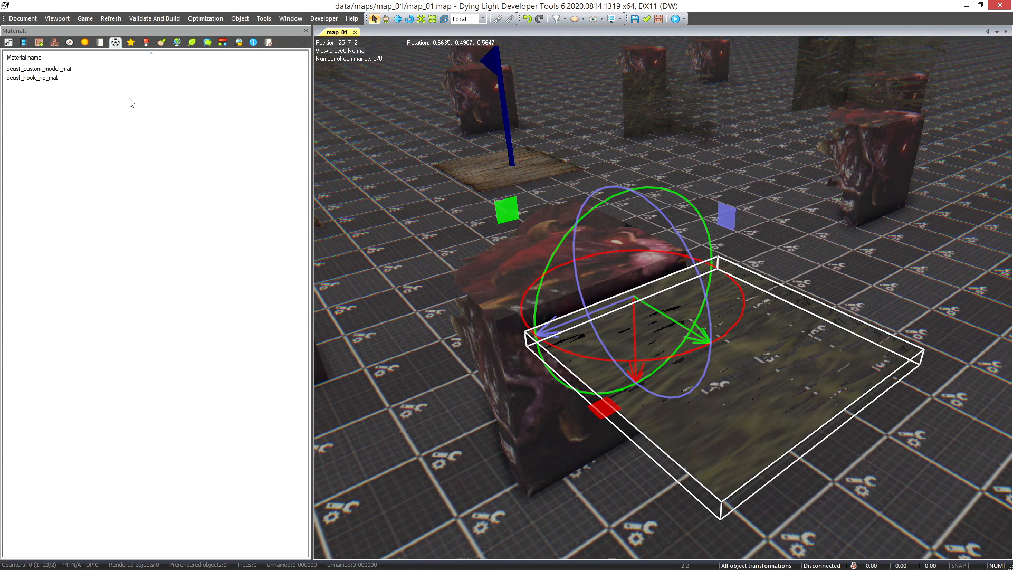
# Place pave_one_0303_a.msh from the meshes filtered by "pave", raise it slightly and shift it behind the flattened cube.
pyautogui.click(39, 42)
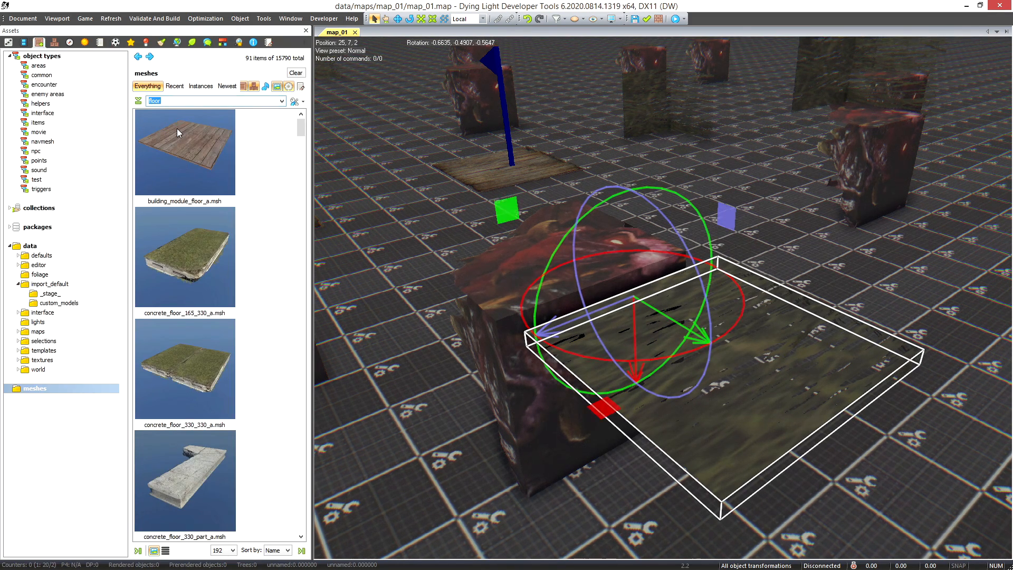
pyautogui.write('pave')
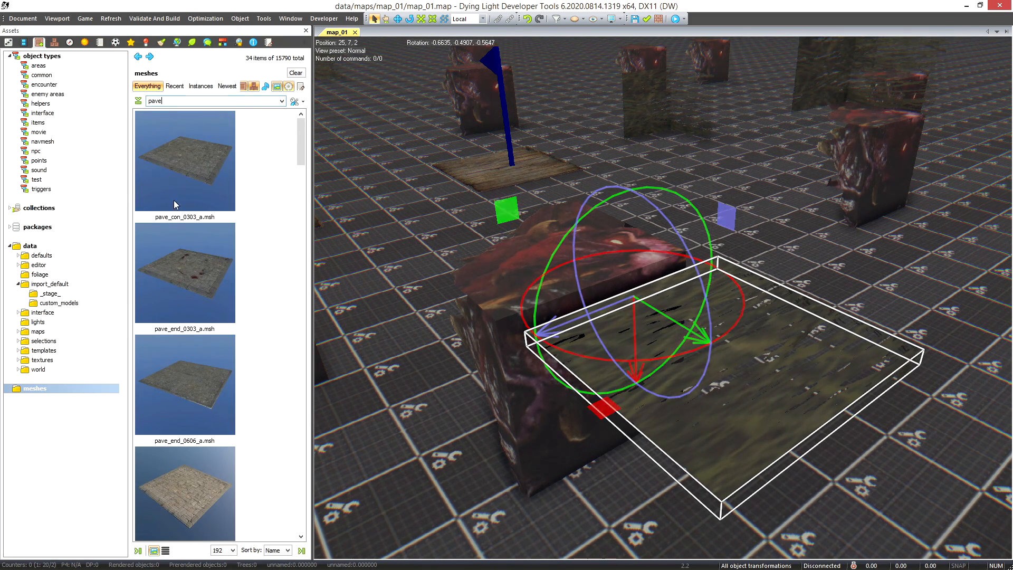
pyautogui.moveTo(201, 501); pyautogui.dragTo(480, 284)
pyautogui.click(487, 279)
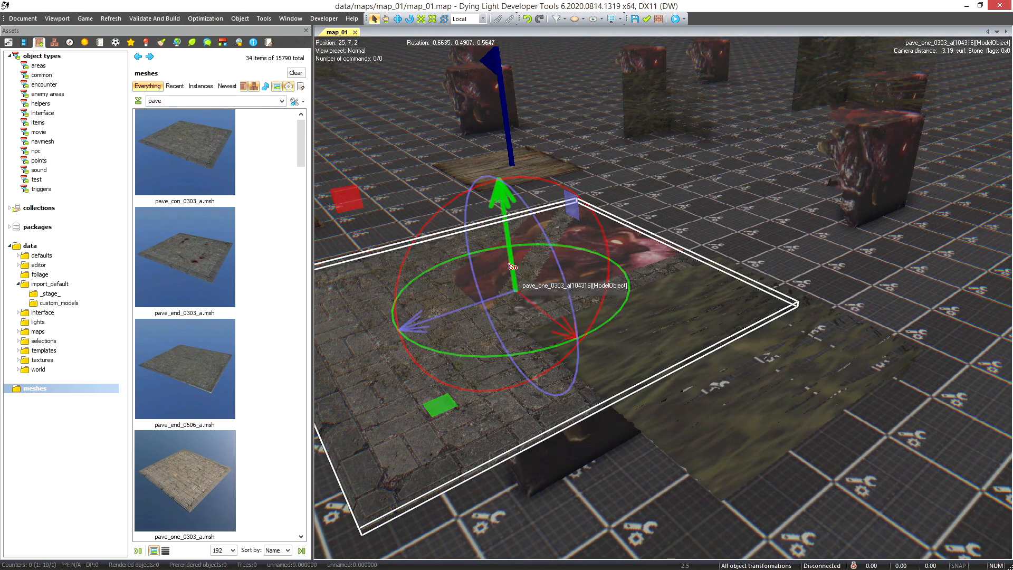
pyautogui.moveTo(509, 225); pyautogui.dragTo(510, 224)
pyautogui.moveTo(513, 268); pyautogui.dragTo(510, 252)
pyautogui.moveTo(444, 385); pyautogui.dragTo(447, 279)
pyautogui.moveTo(712, 387); pyautogui.dragTo(491, 204, button='right')
# Review the materials and the available skins of the paving mesh in its attributes.
pyautogui.click(9, 43)
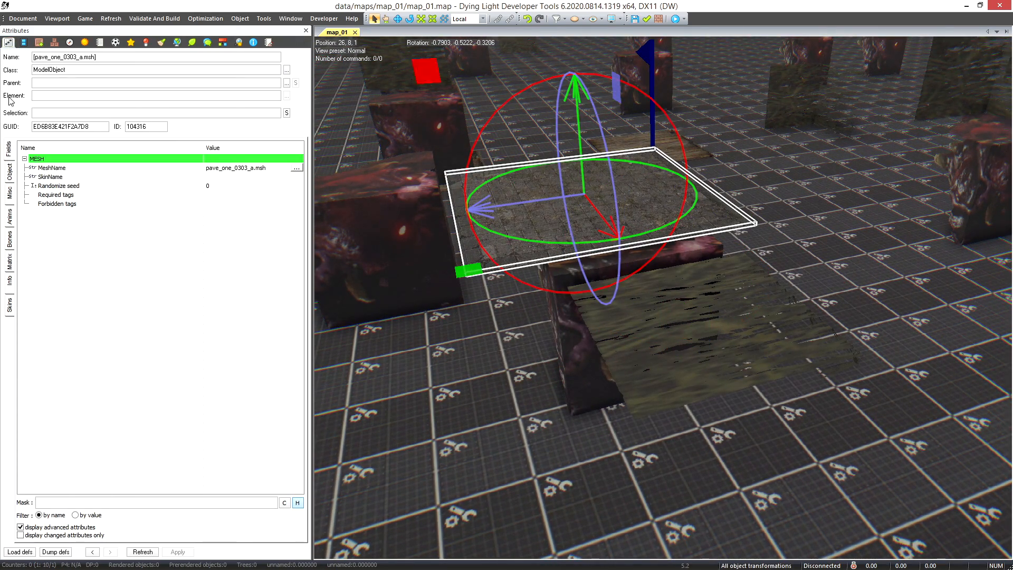
pyautogui.click(11, 265)
pyautogui.click(9, 284)
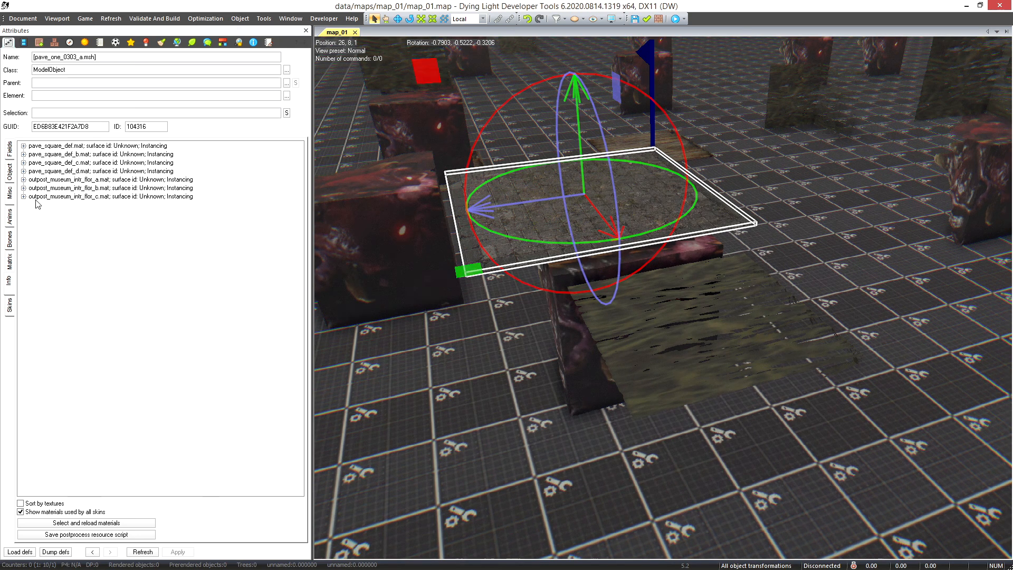
pyautogui.click(9, 305)
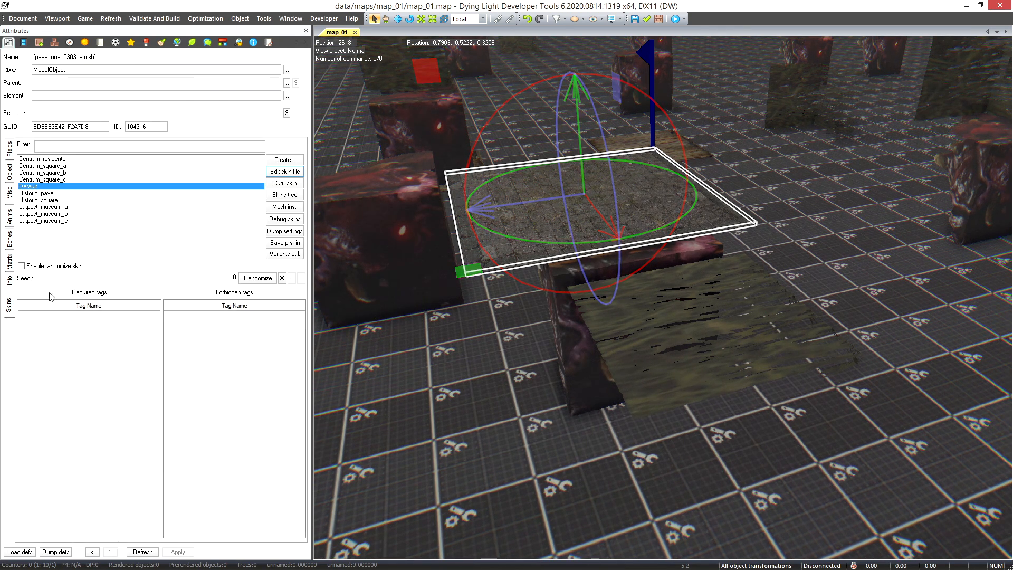
# Open the details of the paving mesh's outpost_museum_intr_flor_a.mat and single out the outposts_museum_flor_pth_a_diff.dds texture.
pyautogui.click(10, 280)
pyautogui.click(23, 181)
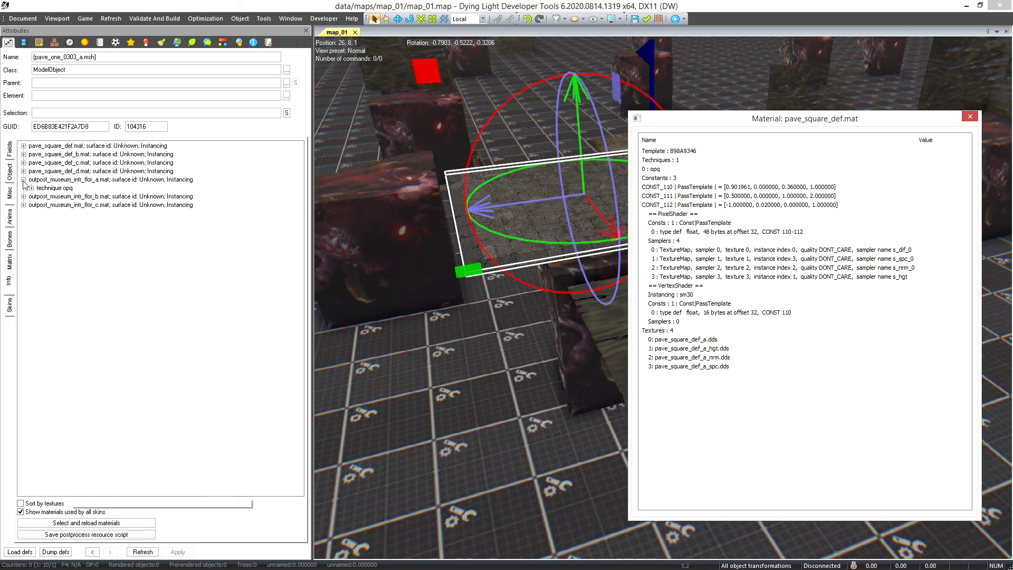
pyautogui.click(68, 180)
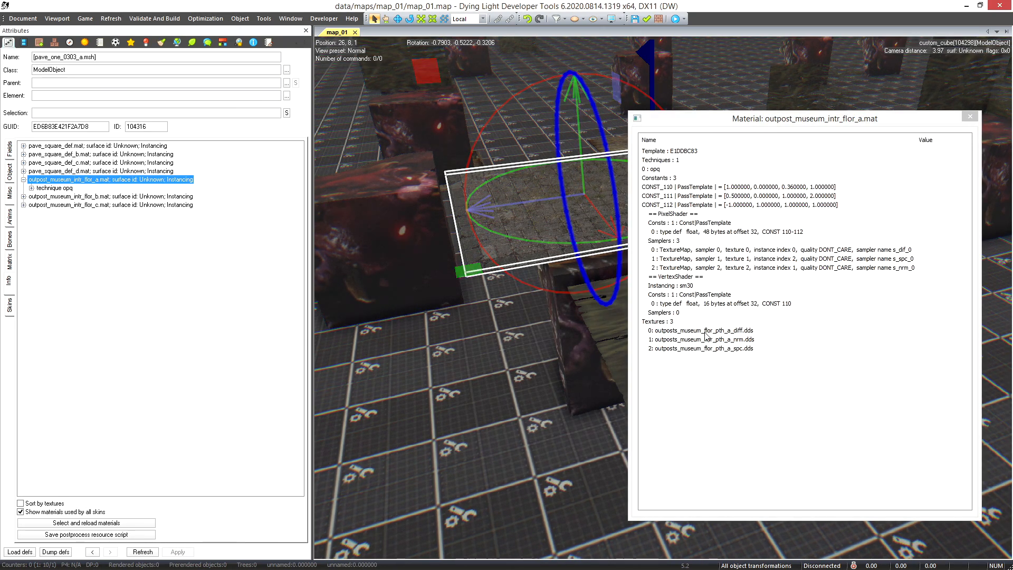
pyautogui.click(670, 331)
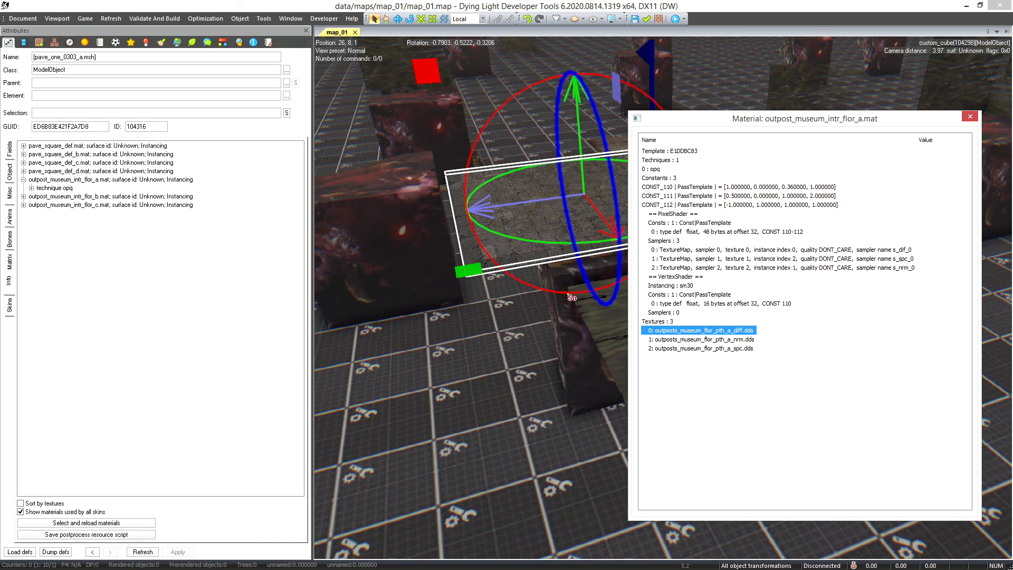
# Select the flattened custom cube and open its dcust_custom_model_mat material for editing.
pyautogui.moveTo(572, 342); pyautogui.dragTo(547, 339, button='right')
pyautogui.click(546, 339)
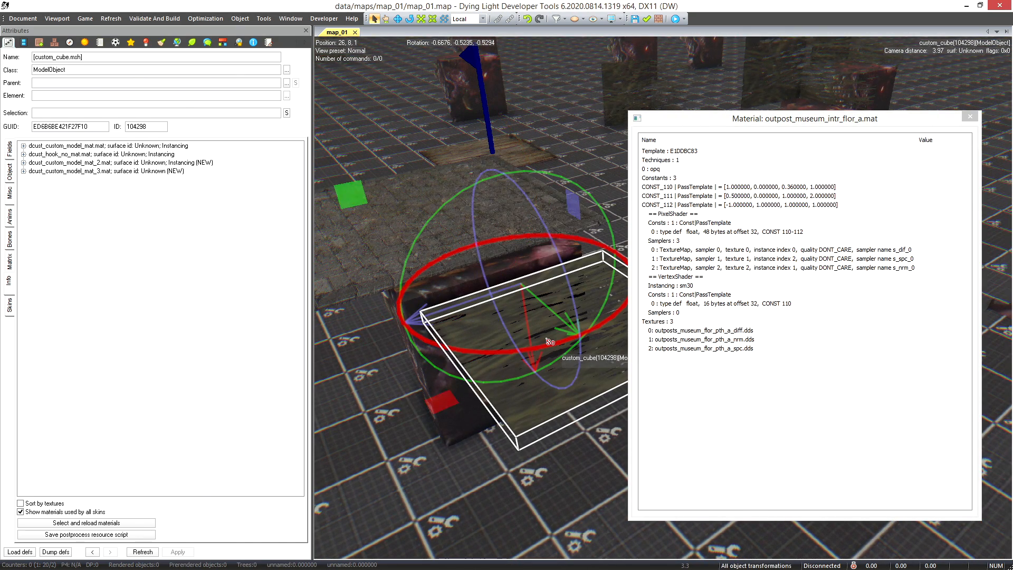
pyautogui.click(116, 43)
pyautogui.click(74, 69)
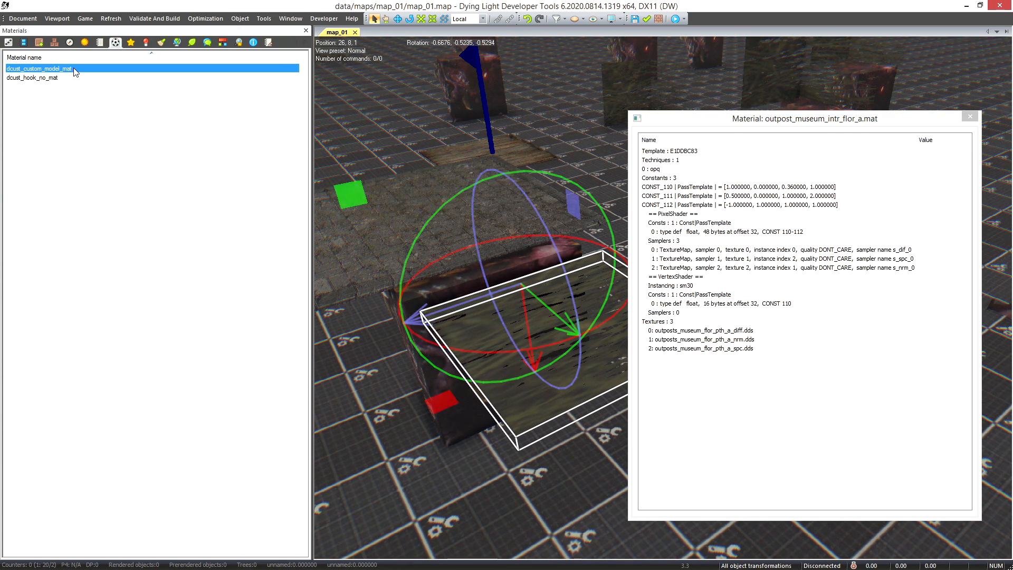
pyautogui.doubleClick(74, 70)
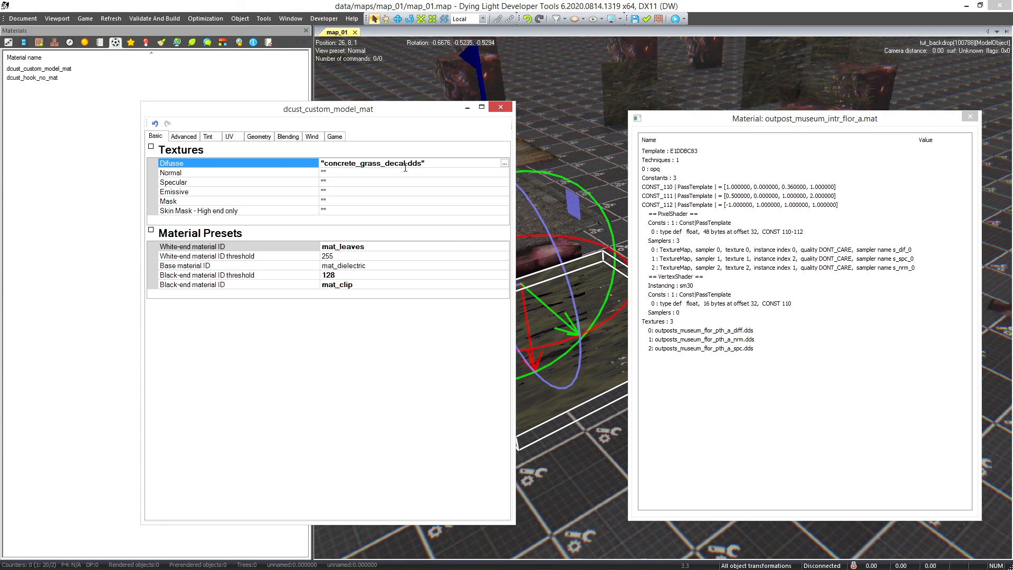
# Set the material's diffuse texture to outposts_museum_flor_pth_a_diff.dds and close both material windows.
pyautogui.moveTo(405, 165); pyautogui.dragTo(324, 164)
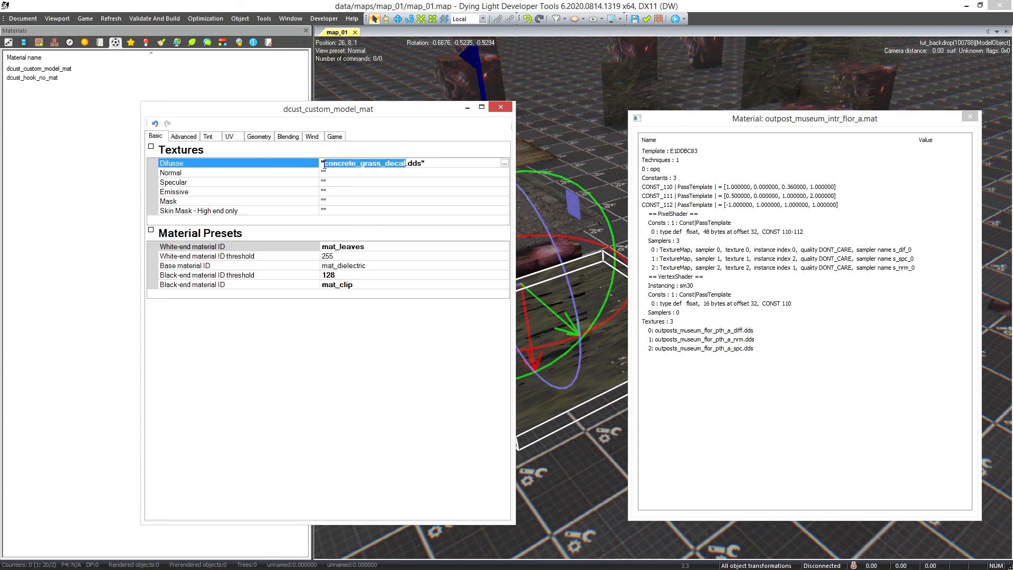
pyautogui.press('Delete')
pyautogui.write('outposts_')
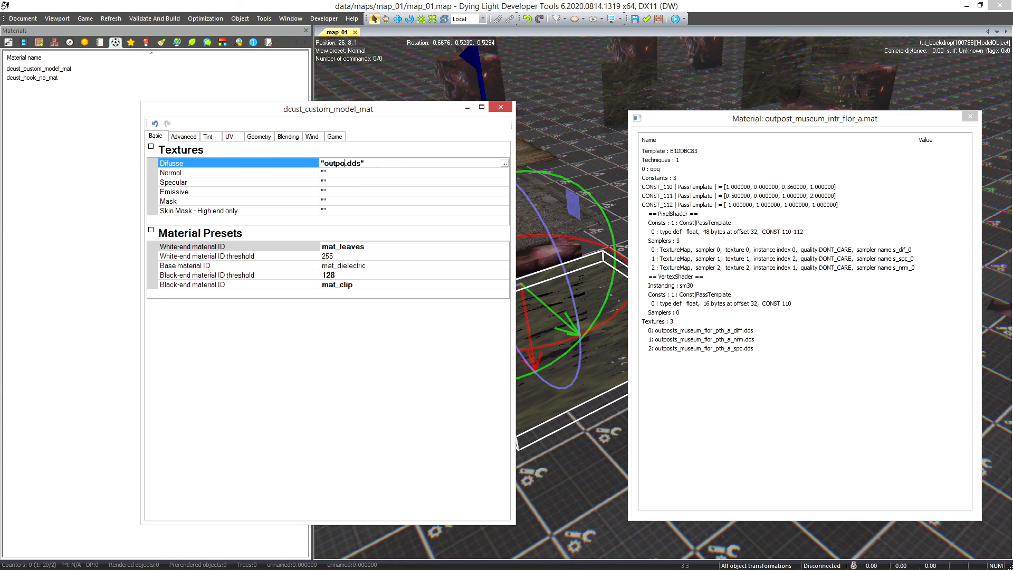
pyautogui.write('museum_flor_pth_a_diff')
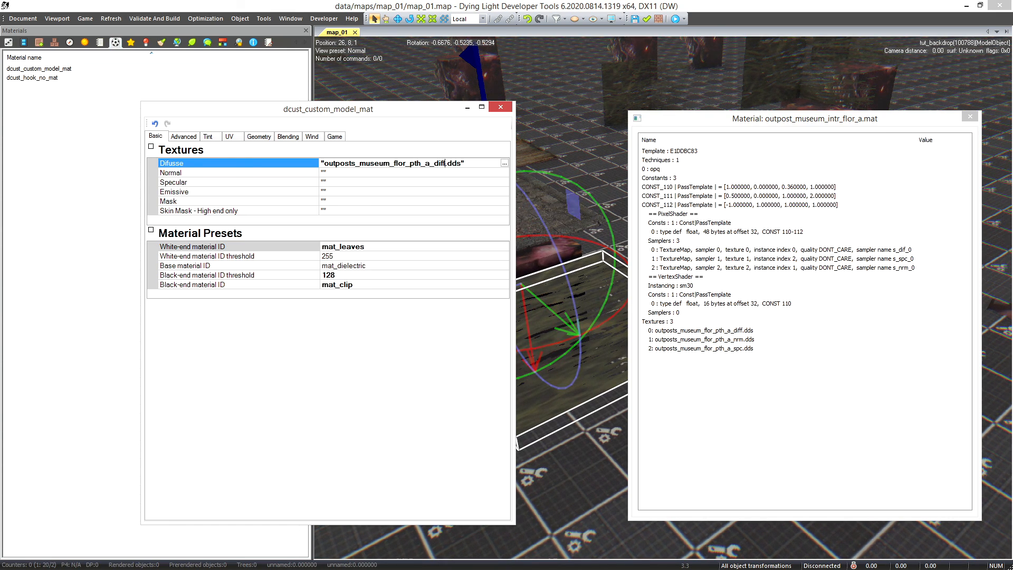
pyautogui.click(501, 107)
pyautogui.click(969, 116)
# Select the pave_one_0303_a.msh paving mesh and list its skins in the attributes.
pyautogui.moveTo(636, 268); pyautogui.dragTo(731, 259, button='right')
pyautogui.press('a')
pyautogui.press('s')
pyautogui.click(583, 266)
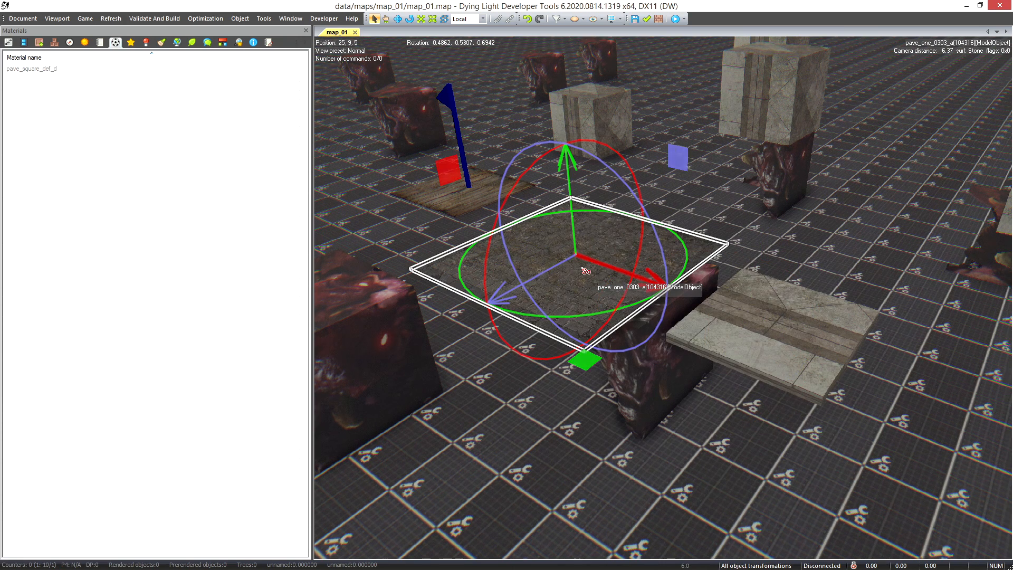
pyautogui.click(8, 42)
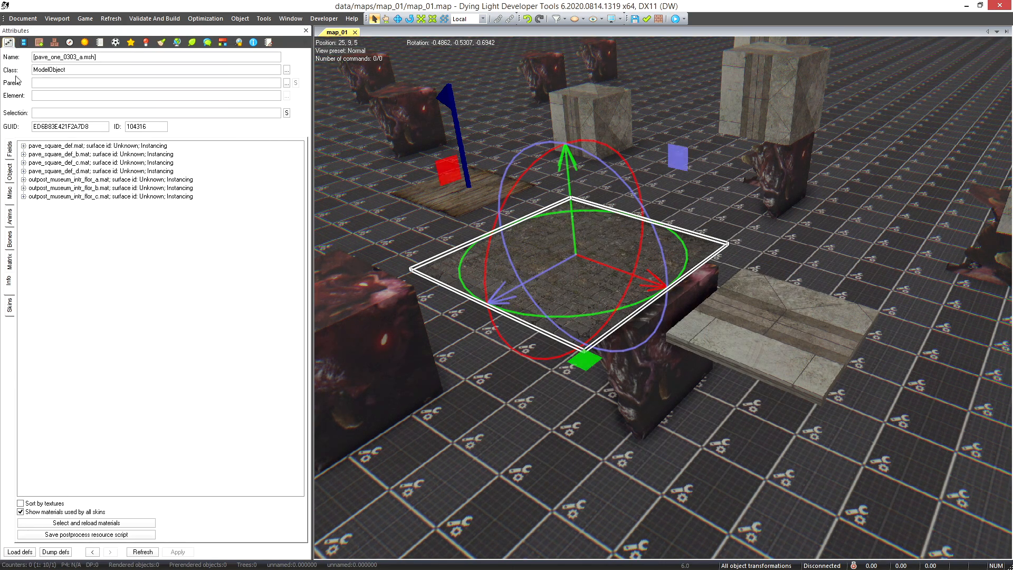
pyautogui.click(10, 308)
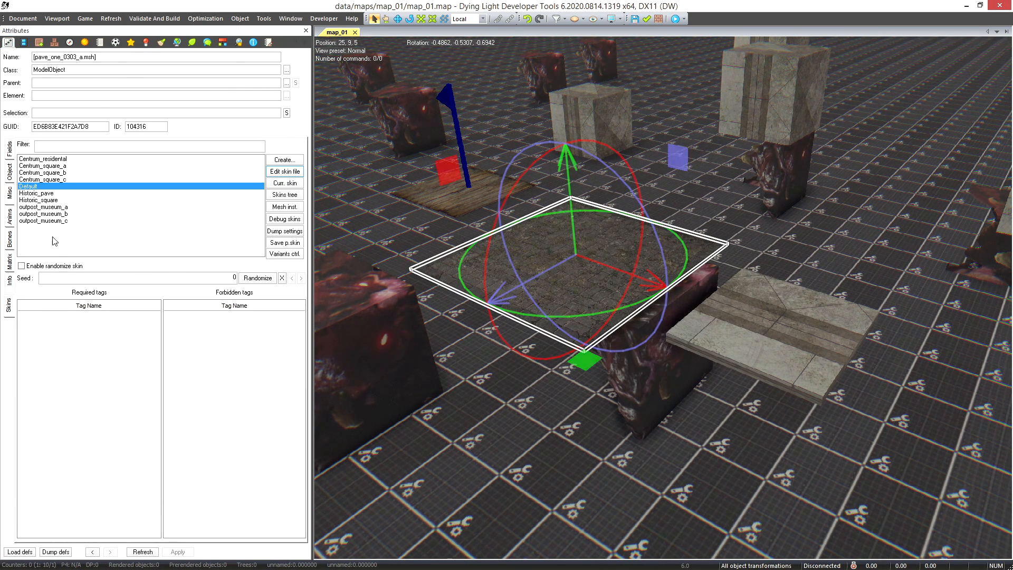
# Run through the paving mesh's skins from Centrum_residental and apply outpost_museum_a.
pyautogui.click(47, 160)
pyautogui.press('Down')
pyautogui.press('Down')
pyautogui.press('Down')
pyautogui.press('Down')
pyautogui.press('Down')
pyautogui.press('Down')
pyautogui.press('Down')
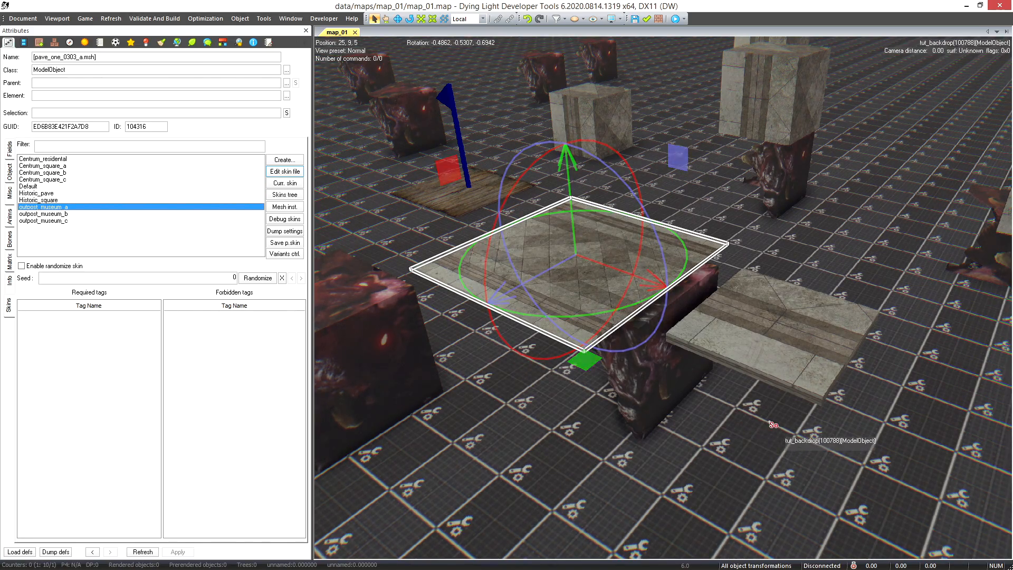
# Compare the paving mesh's tile texture with the one on the flattened custom cube up close.
pyautogui.click(773, 424)
pyautogui.moveTo(773, 425); pyautogui.dragTo(715, 406)
pyautogui.press('w')
pyautogui.press('s')
pyautogui.press('w')
pyautogui.press('s')
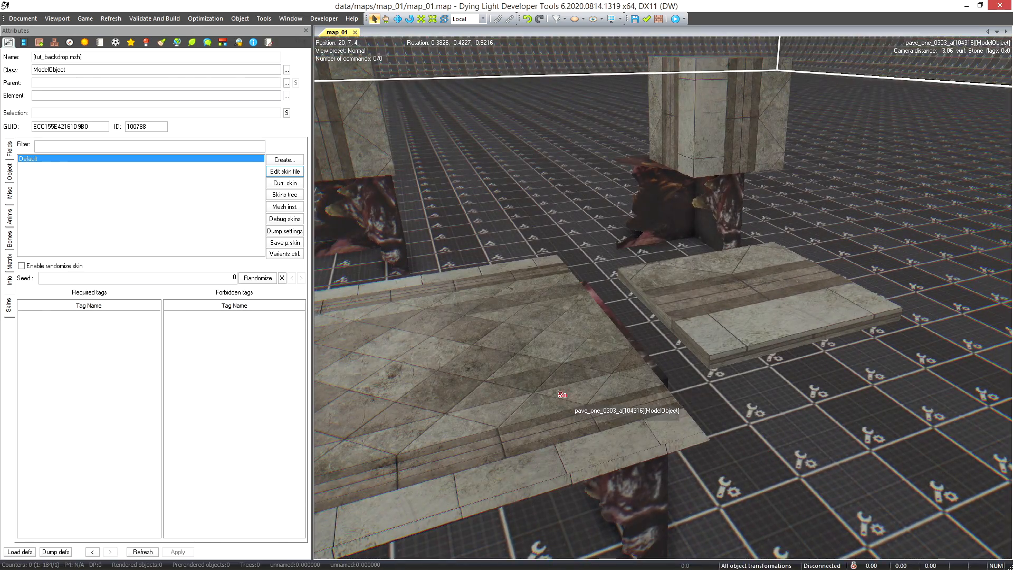
pyautogui.click(558, 391)
pyautogui.press('w')
pyautogui.moveTo(585, 402); pyautogui.dragTo(716, 373, button='middle')
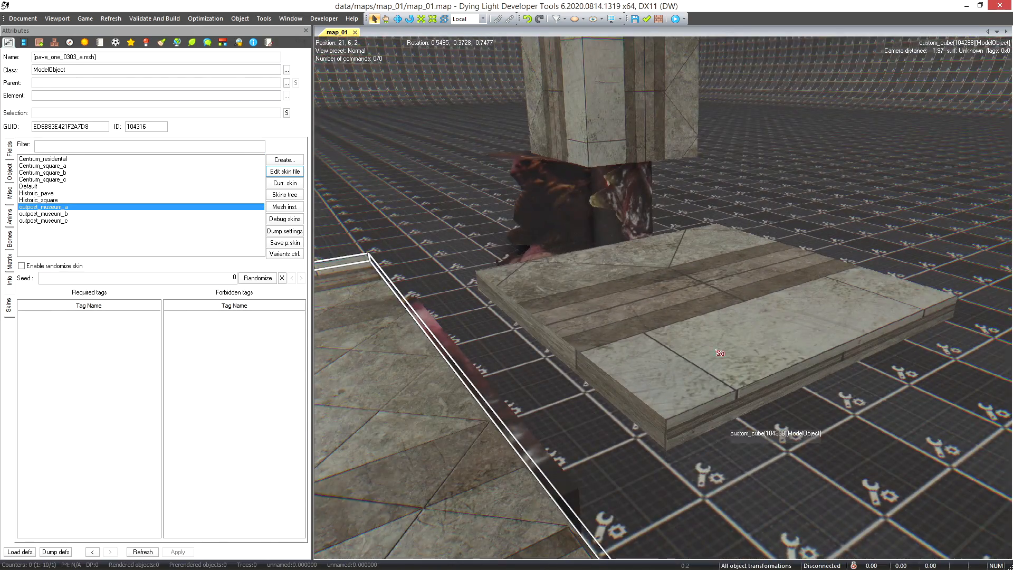
pyautogui.moveTo(664, 326); pyautogui.dragTo(735, 353, button='middle')
pyautogui.press('s')
pyautogui.press('w')
pyautogui.press('s')
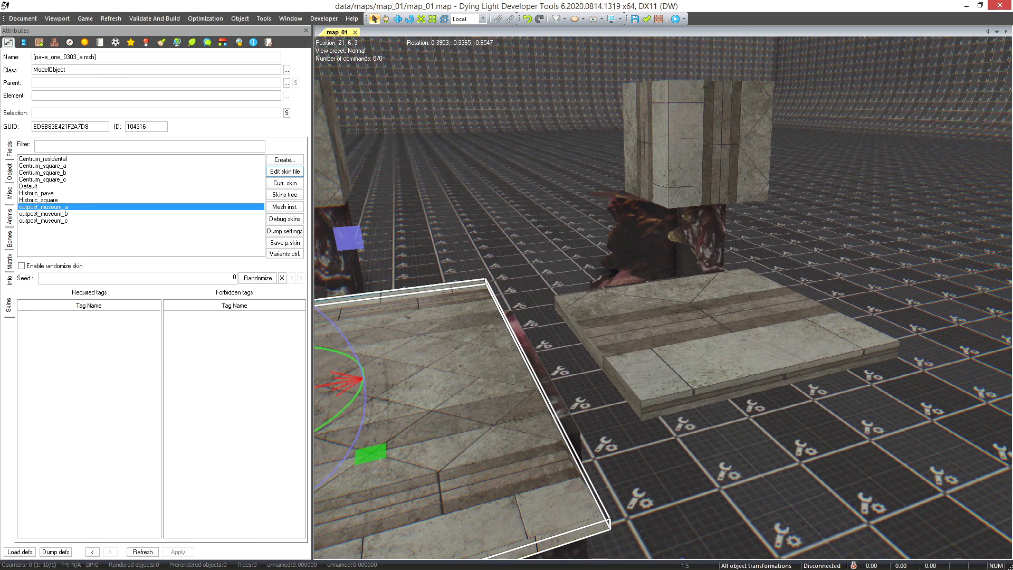
# Switch to Notepad++, reload the modified dcust_custom_model_mat.dmt and return to the map editor.
pyautogui.hotkey('alt', 'Tab')
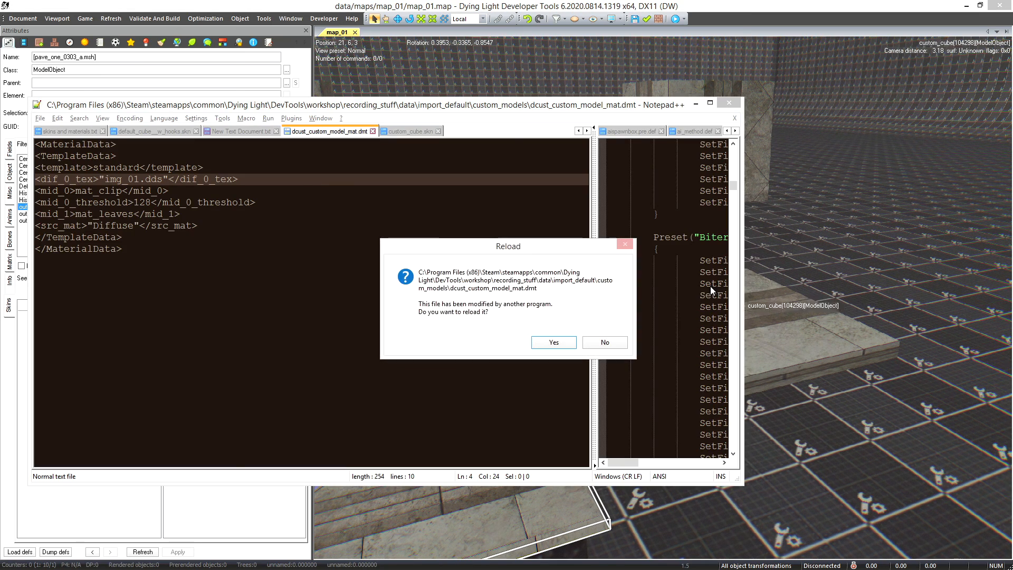
pyautogui.click(553, 342)
pyautogui.moveTo(416, 106); pyautogui.dragTo(552, 107)
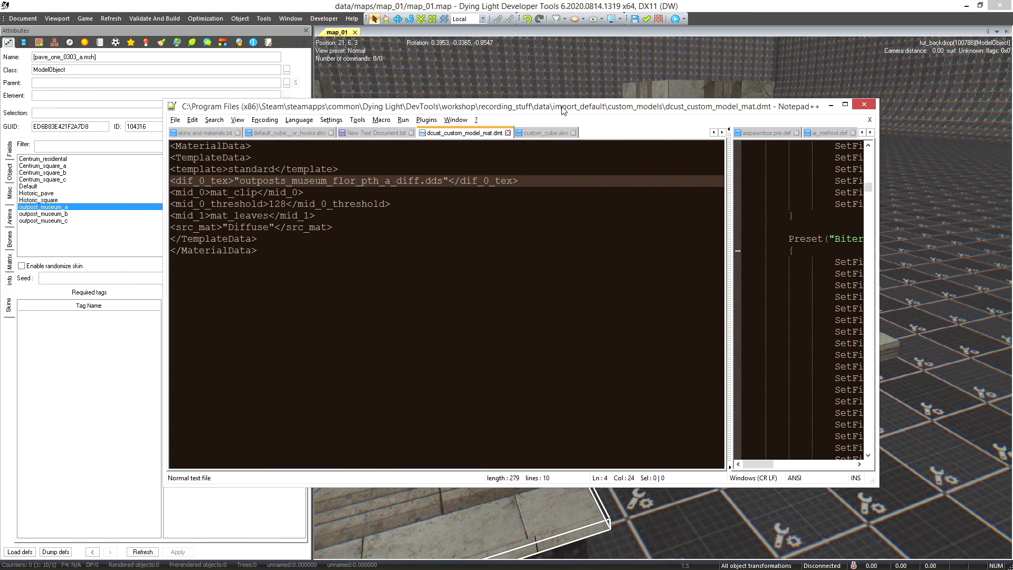
pyautogui.click(101, 27)
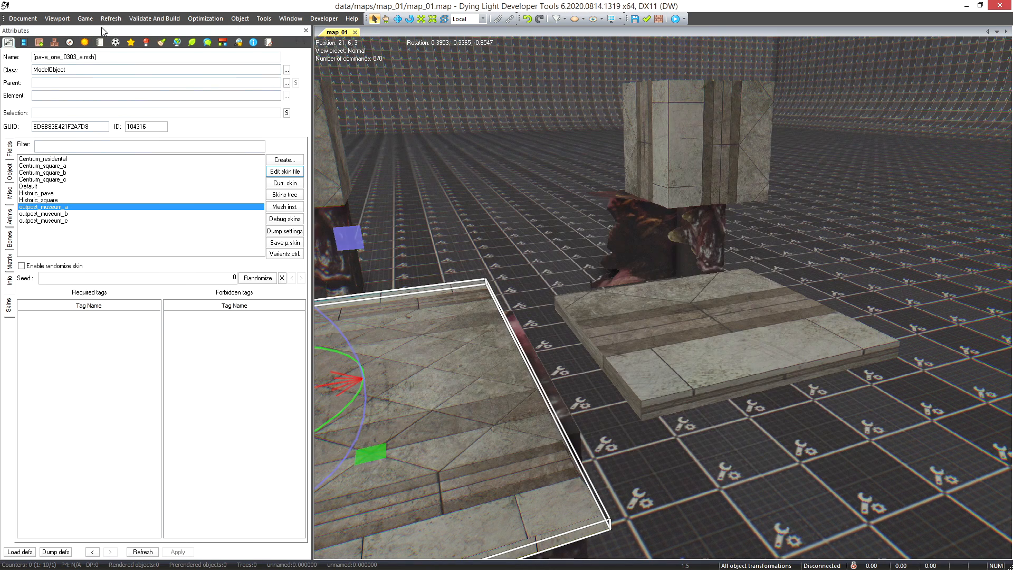
# Preview the Image 2 and Image 3 skins on the flattened custom cube and set it back to Default.
pyautogui.click(688, 354)
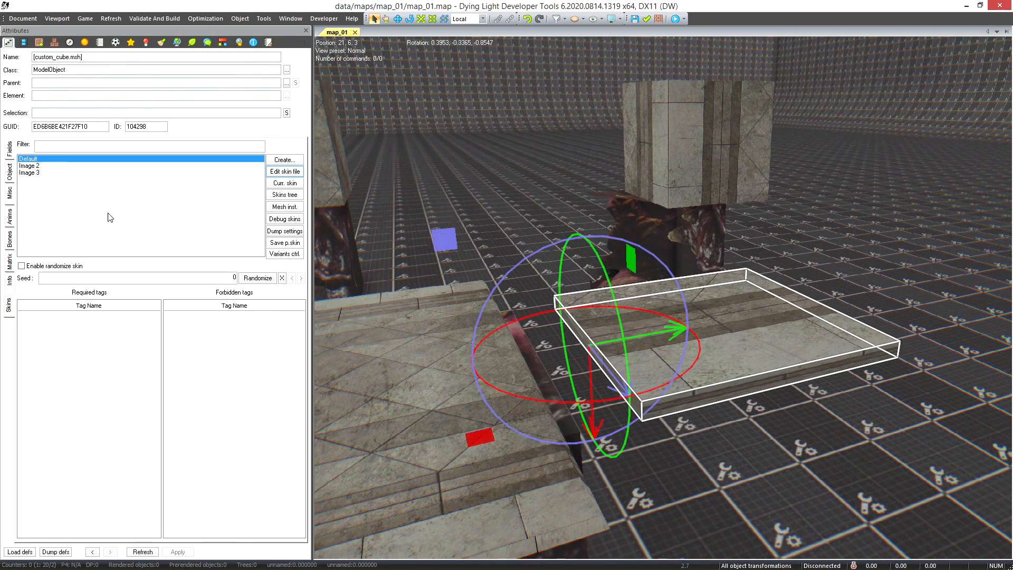
pyautogui.click(46, 165)
pyautogui.click(47, 173)
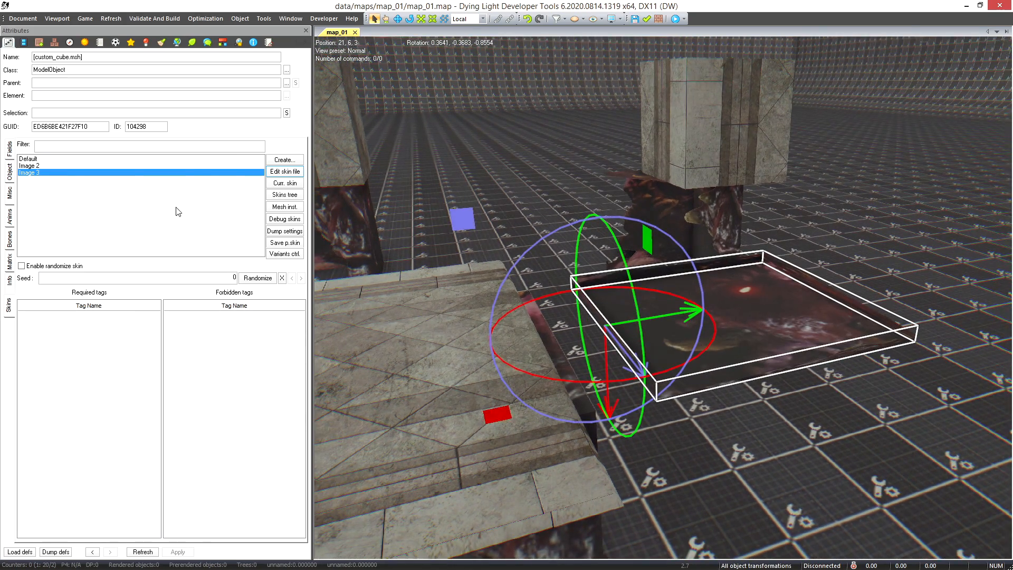
pyautogui.click(32, 159)
pyautogui.moveTo(750, 329); pyautogui.dragTo(743, 314, button='right')
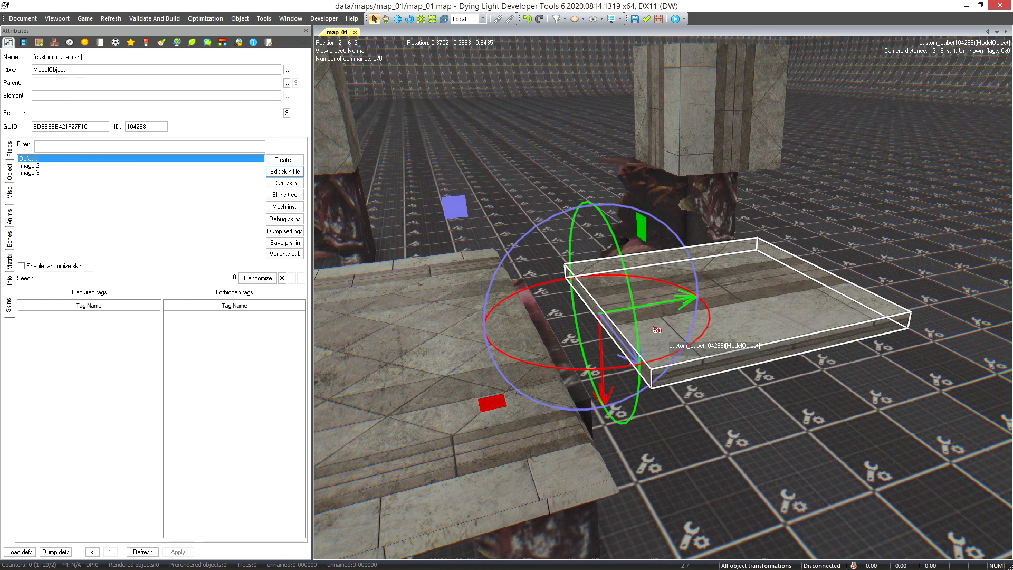
# Trace the Default skin in Notepad++ from its replacement material in custom_cube.skn to the diffuse texture in dcust_custom_model_mat.dmt.
pyautogui.hotkey('alt', 'Tab')
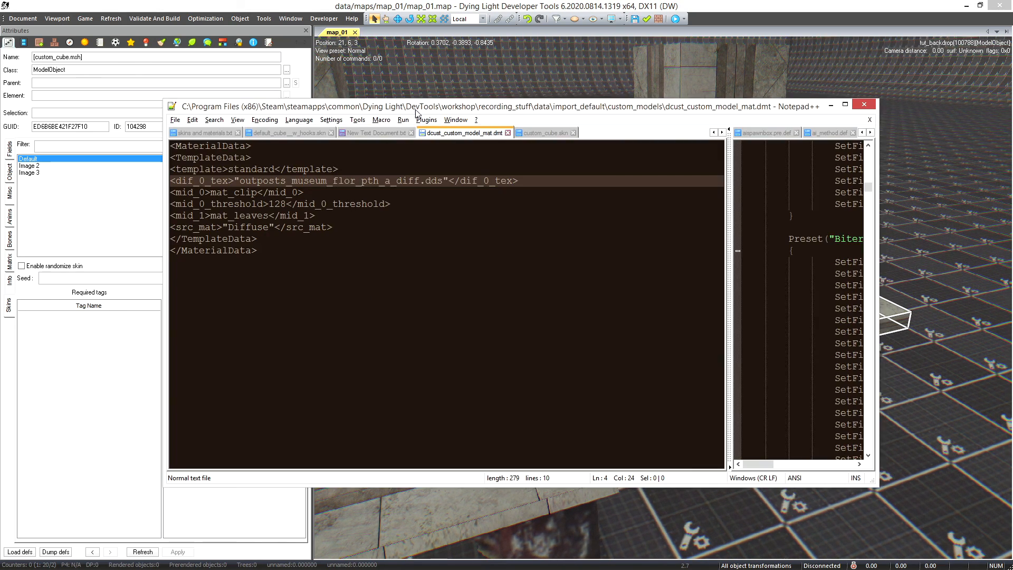
pyautogui.moveTo(416, 112); pyautogui.dragTo(423, 127)
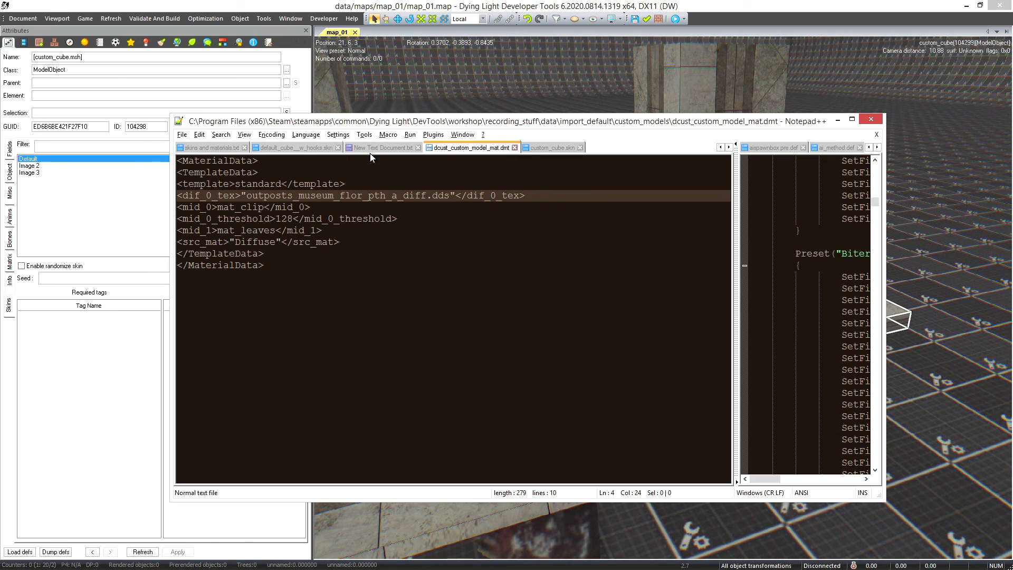
pyautogui.click(555, 148)
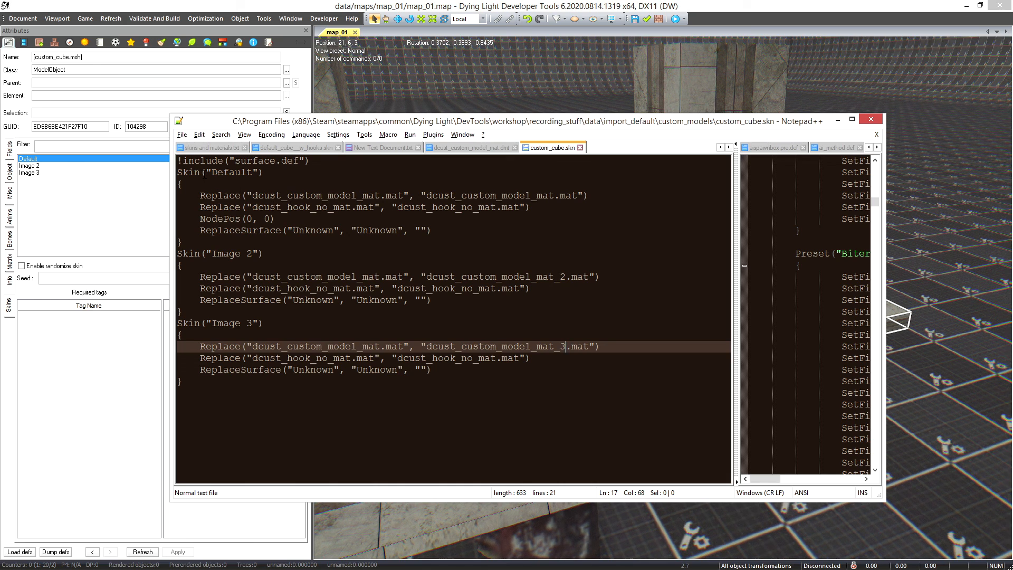
pyautogui.doubleClick(221, 173)
pyautogui.click(427, 196)
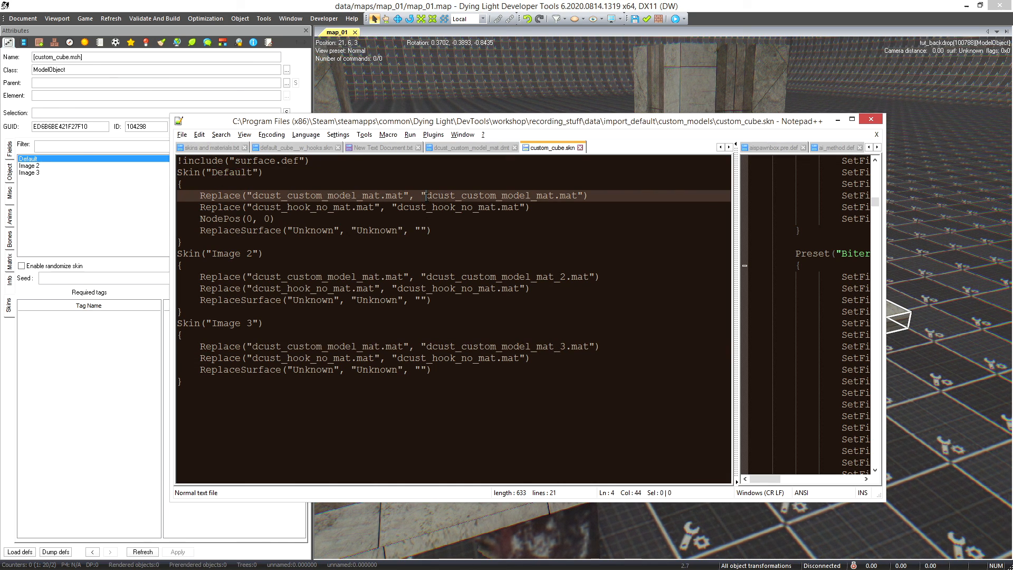
pyautogui.moveTo(534, 197); pyautogui.dragTo(554, 196)
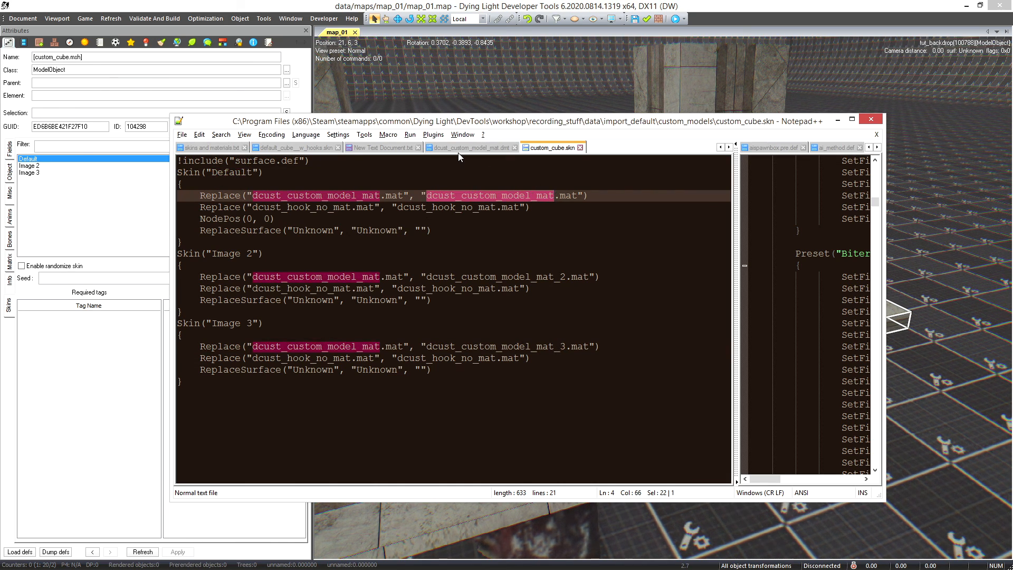
pyautogui.click(496, 148)
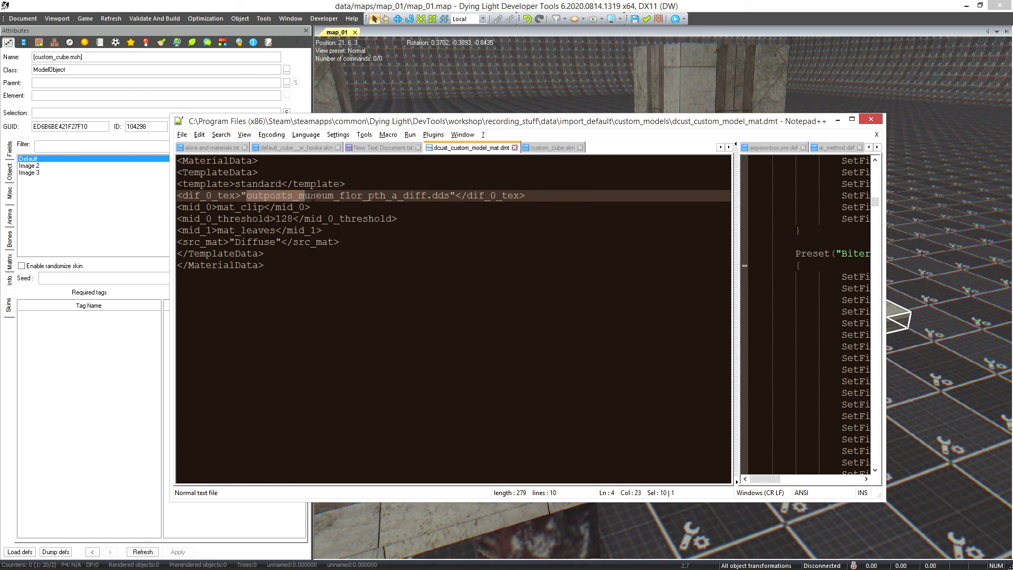
pyautogui.doubleClick(299, 196)
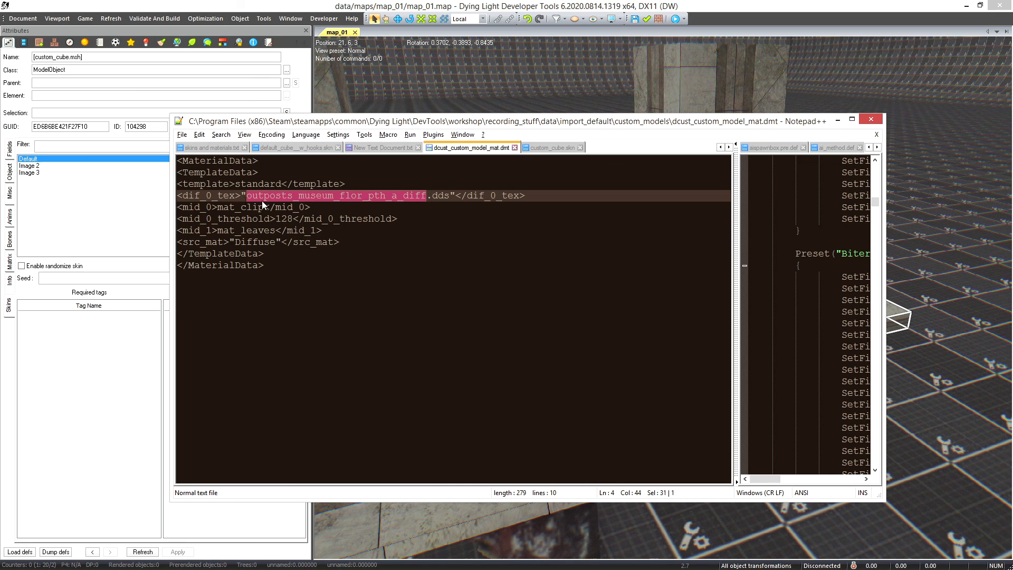
pyautogui.click(39, 161)
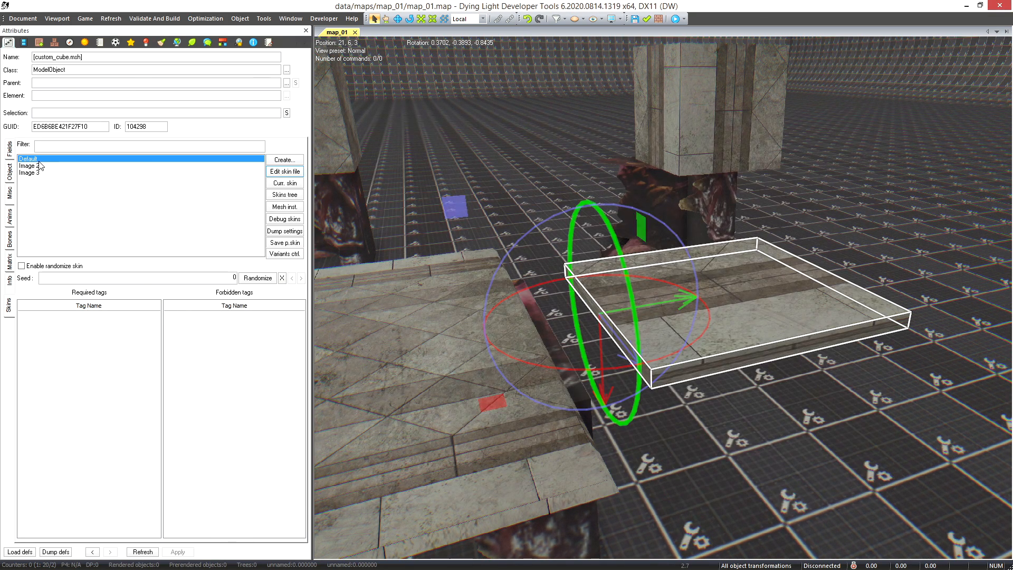
# Stretch the extents of the flattened custom cube upward until it is a full cube again, and deselect it.
pyautogui.moveTo(679, 313); pyautogui.dragTo(727, 297, button='right')
pyautogui.press('w')
pyautogui.press('s')
pyautogui.press('space')
pyautogui.moveTo(741, 286); pyautogui.dragTo(766, 126)
pyautogui.moveTo(792, 172); pyautogui.dragTo(707, 238, button='middle')
pyautogui.moveTo(708, 238); pyautogui.dragTo(718, 171)
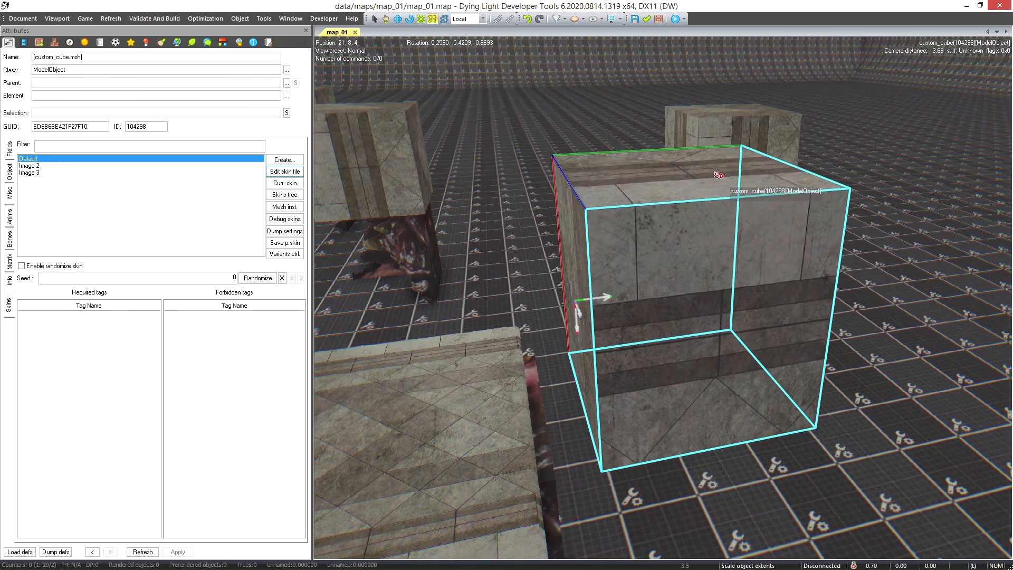
pyautogui.click(887, 328)
# Place a copy of the textured custom cube on the empty floor away from the other cubes.
pyautogui.press('w')
pyautogui.moveTo(903, 275)
pyautogui.mouseDown(button='right')
pyautogui.moveTo(815, 293)
pyautogui.moveTo(896, 280)
pyautogui.mouseUp(button='right')
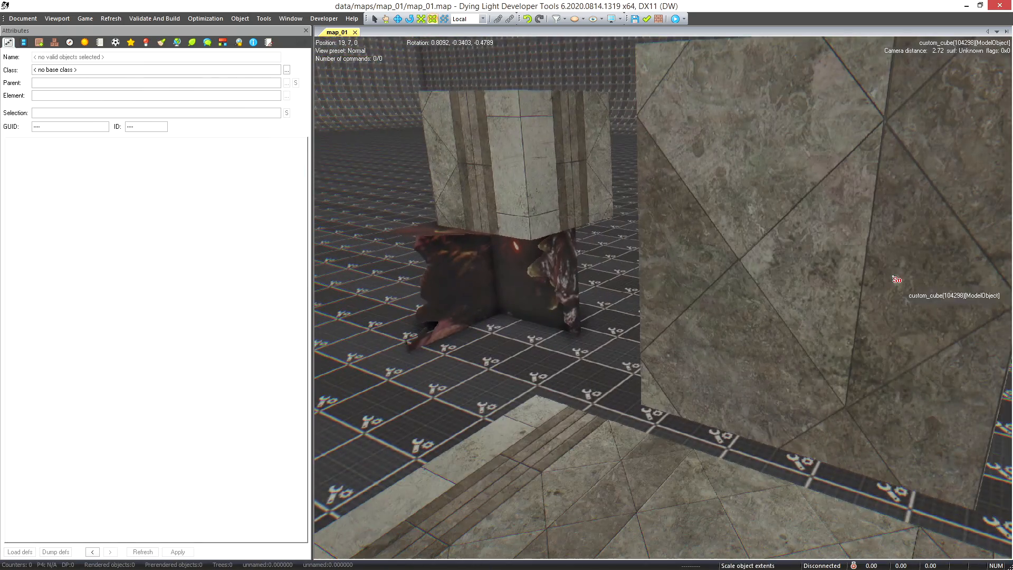
pyautogui.press('s')
pyautogui.moveTo(846, 359); pyautogui.dragTo(649, 338, button='right')
pyautogui.press('d')
pyautogui.moveTo(907, 329); pyautogui.dragTo(647, 319, button='right')
pyautogui.click(629, 290)
pyautogui.moveTo(786, 306); pyautogui.dragTo(711, 320, button='right')
pyautogui.press('a')
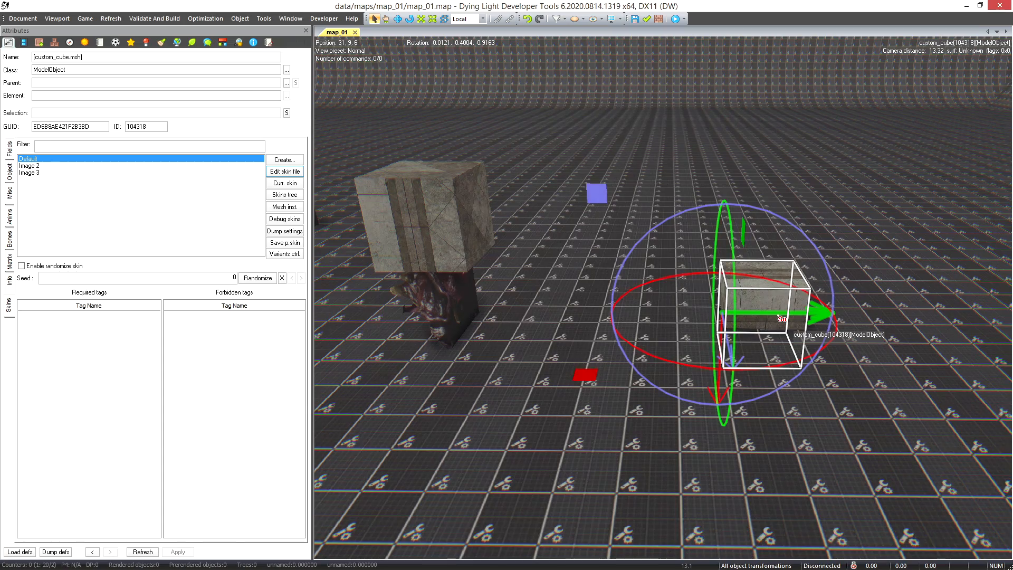
# Try to stretch the extents of the copied cube upward, and undo the change.
pyautogui.press('w')
pyautogui.moveTo(766, 318); pyautogui.dragTo(764, 315, button='right')
pyautogui.moveTo(733, 298); pyautogui.dragTo(706, 304, button='middle')
pyautogui.press('5')
pyautogui.moveTo(575, 304); pyautogui.dragTo(538, 77)
pyautogui.hotkey('ctrl', 'z')
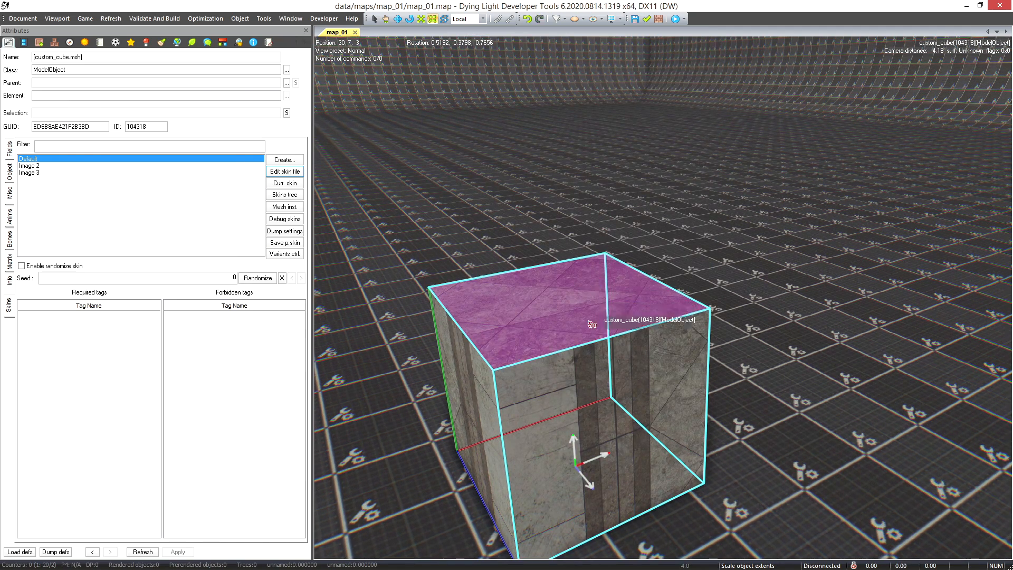
# Copy the cube straight up to stack a second one flush on top of it.
pyautogui.press('2')
pyautogui.keyDown('shift'); pyautogui.moveTo(574, 447); pyautogui.dragTo(552, 272); pyautogui.keyUp('shift')
pyautogui.press('1')
pyautogui.click(804, 317)
pyautogui.scroll(-5, 678, 264)
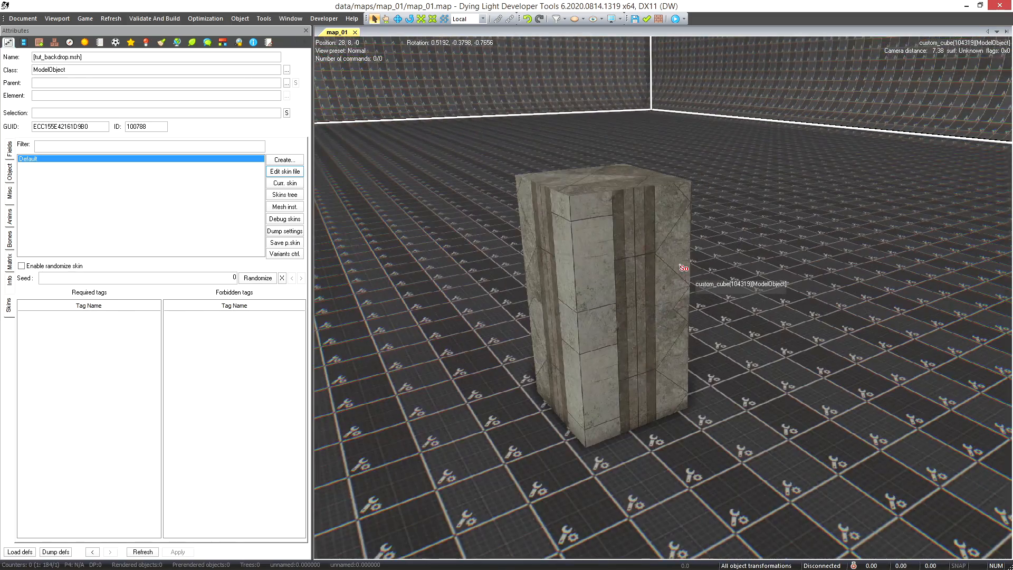
# Copy the upper cube once more onto the column and place another copy beside the column's top.
pyautogui.click(607, 243)
pyautogui.press('2')
pyautogui.moveTo(660, 220); pyautogui.dragTo(607, 300, button='middle')
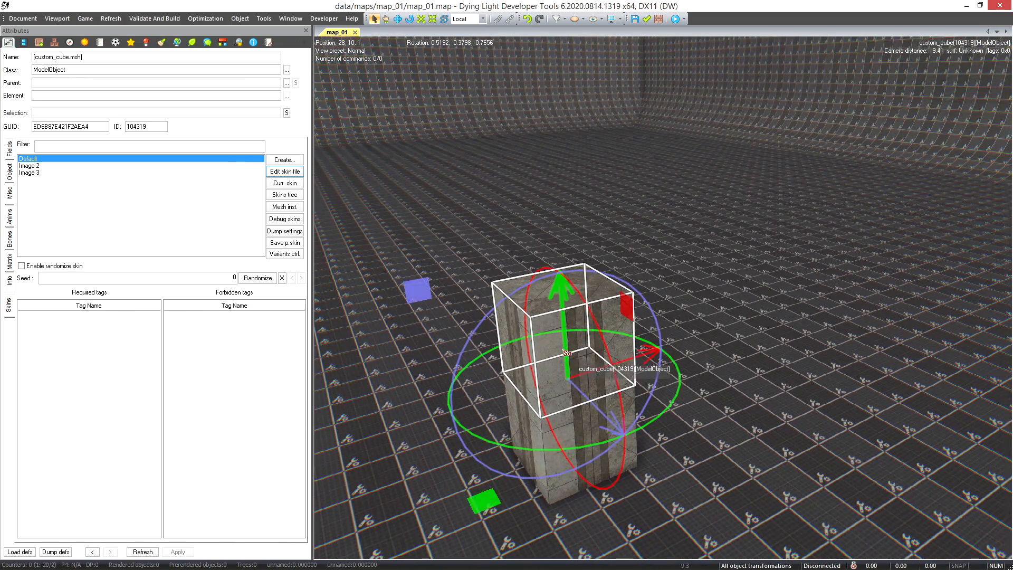
pyautogui.keyDown('shift'); pyautogui.moveTo(565, 350); pyautogui.dragTo(560, 251); pyautogui.keyUp('shift')
pyautogui.keyDown('shift'); pyautogui.moveTo(604, 277); pyautogui.dragTo(674, 268); pyautogui.keyUp('shift')
pyautogui.moveTo(805, 268); pyautogui.dragTo(770, 268, button='right')
pyautogui.click(806, 268)
pyautogui.moveTo(859, 305); pyautogui.dragTo(812, 298, button='middle')
pyautogui.click(666, 227)
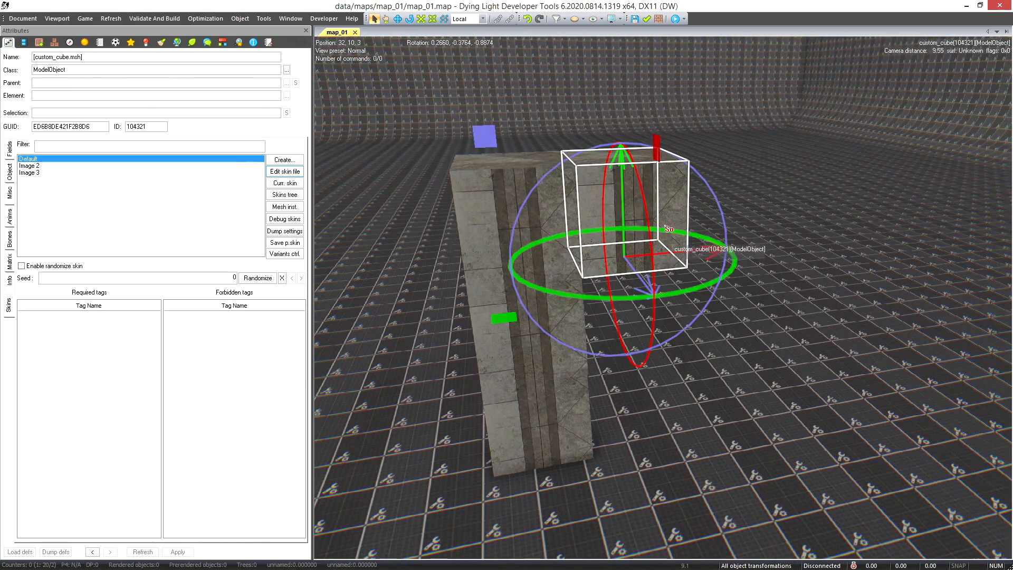
# Rotate the side cube a quarter turn so its dark stripes run horizontally, and copy it outward to extend the beam.
pyautogui.moveTo(717, 196); pyautogui.dragTo(714, 343)
pyautogui.moveTo(729, 324); pyautogui.dragTo(688, 315, button='middle')
pyautogui.moveTo(689, 315); pyautogui.dragTo(657, 314, button='right')
pyautogui.moveTo(702, 145); pyautogui.dragTo(650, 93)
pyautogui.keyDown('shift'); pyautogui.moveTo(591, 239); pyautogui.dragTo(792, 251); pyautogui.keyUp('shift')
pyautogui.click(774, 397)
pyautogui.moveTo(774, 396); pyautogui.dragTo(726, 362, button='middle')
pyautogui.click(503, 302)
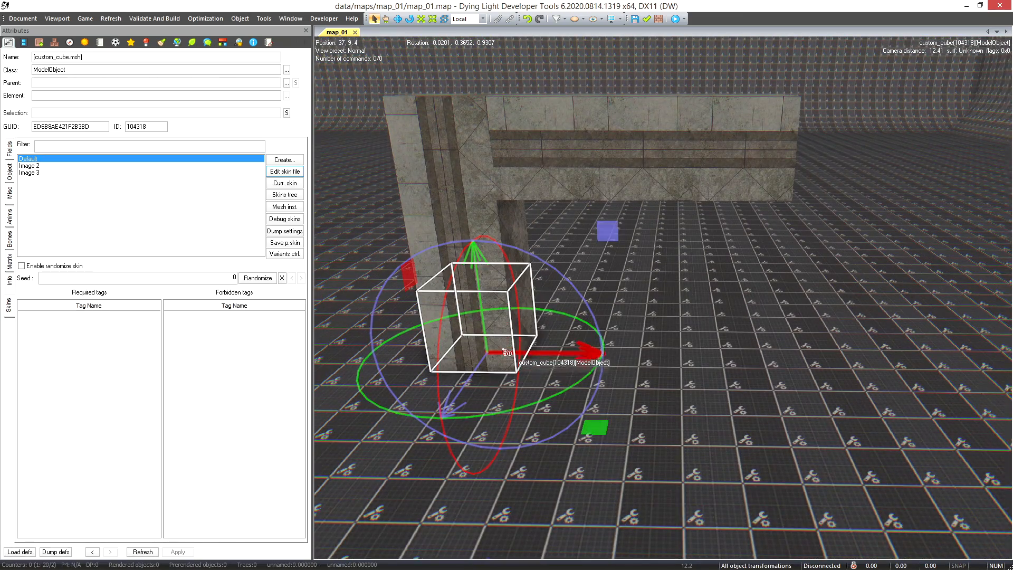
# Copy the two lower cubes of the column to the beam's far end to form a second supporting column.
pyautogui.keyDown('ctrl'); pyautogui.click(481, 258); pyautogui.keyUp('ctrl')
pyautogui.press('l')
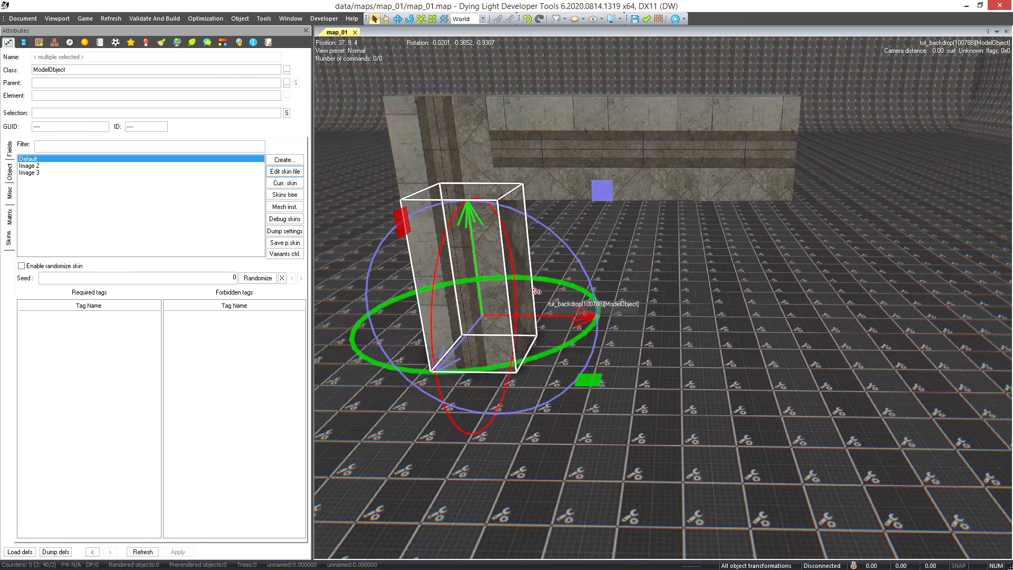
pyautogui.keyDown('shift'); pyautogui.moveTo(547, 319); pyautogui.dragTo(782, 317); pyautogui.keyUp('shift')
pyautogui.click(773, 359)
# Examine the archway from several angles, the texture name in the material file, and the other cubes spread across the map.
pyautogui.moveTo(770, 365); pyautogui.dragTo(974, 368, button='right')
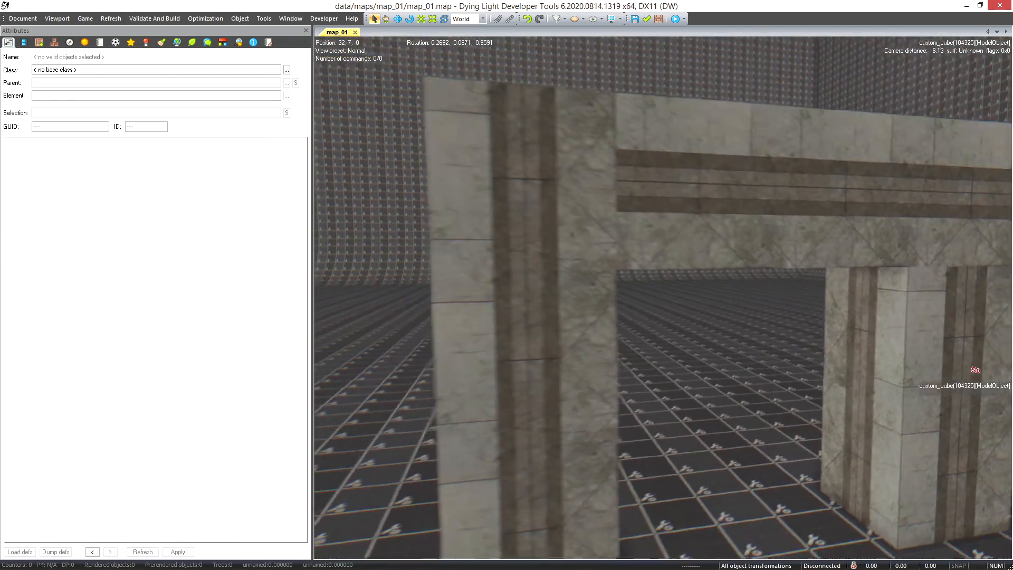
pyautogui.moveTo(716, 199); pyautogui.dragTo(763, 280, button='right')
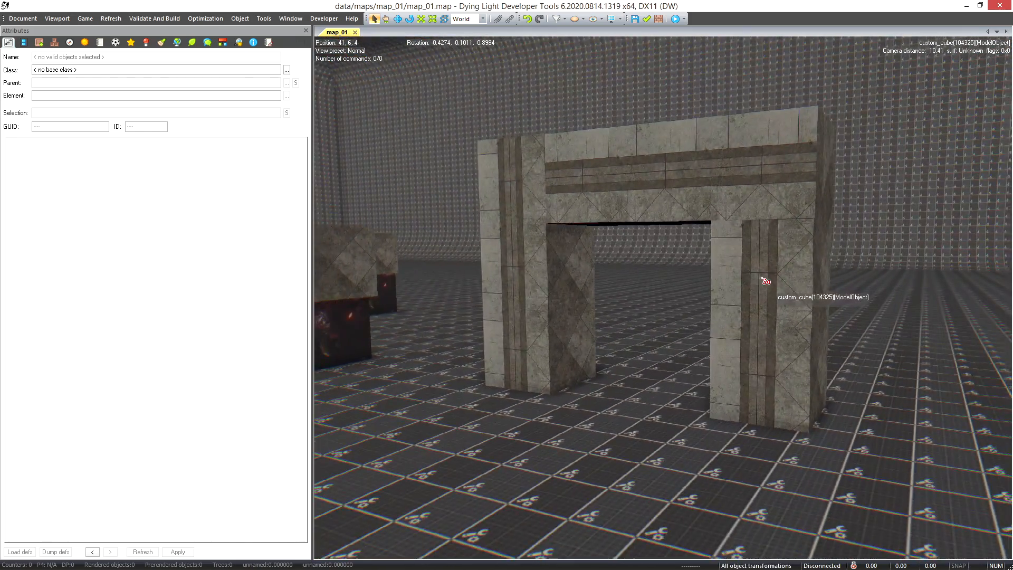
pyautogui.moveTo(839, 374); pyautogui.dragTo(815, 349, button='right')
pyautogui.press('s')
pyautogui.press('a')
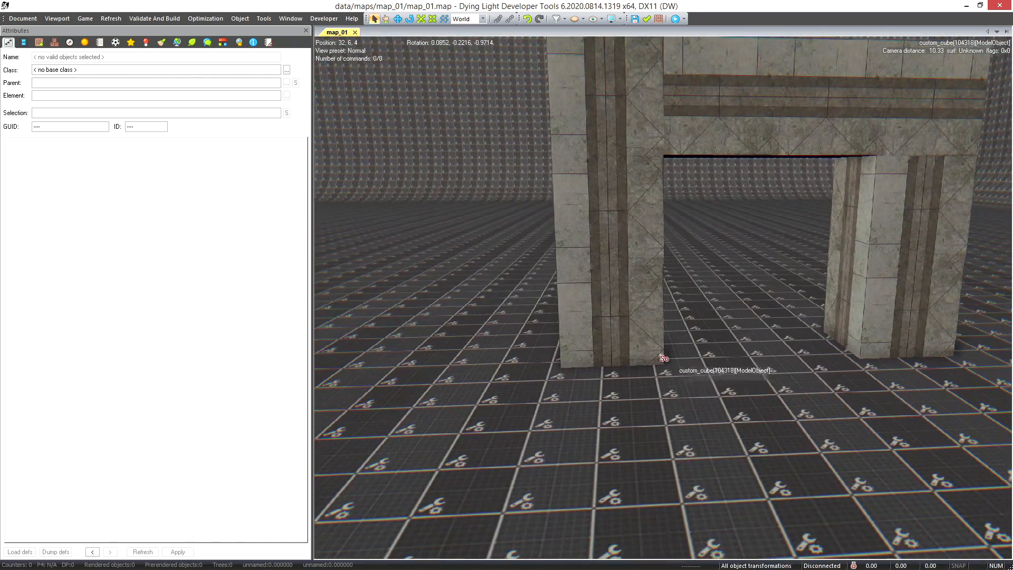
pyautogui.press('s')
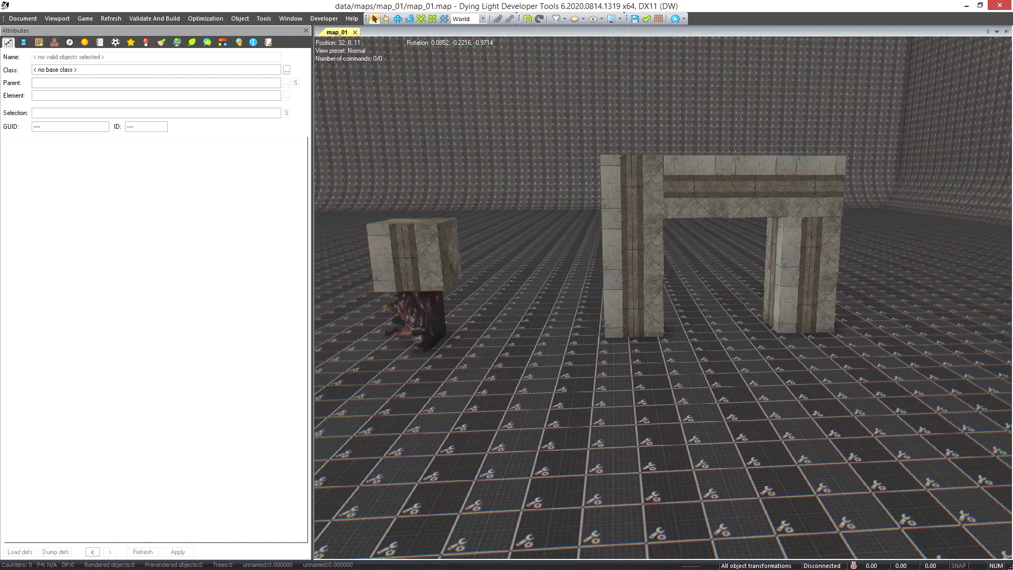
pyautogui.hotkey('alt', 'Tab')
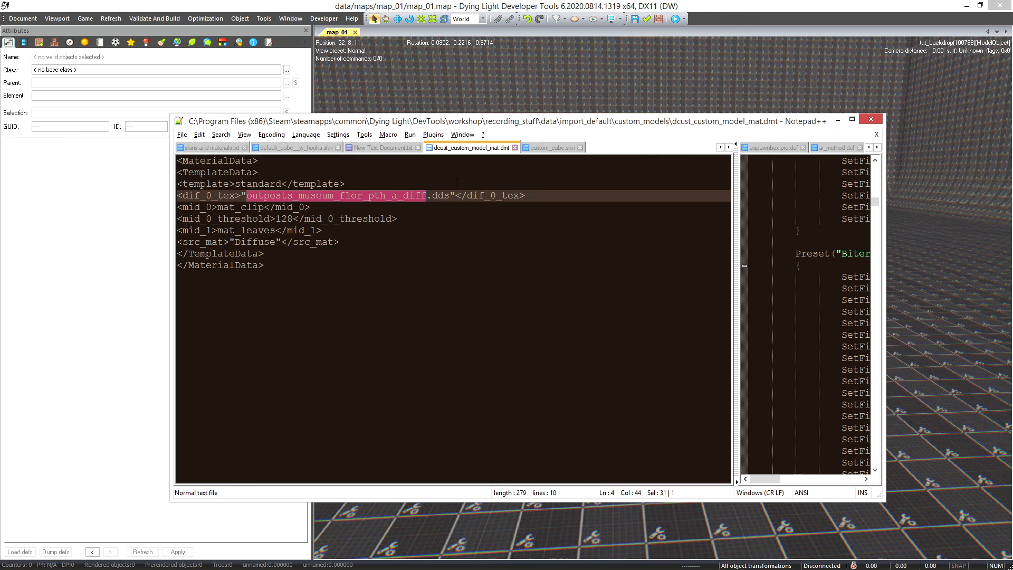
pyautogui.hotkey('alt', 'Tab')
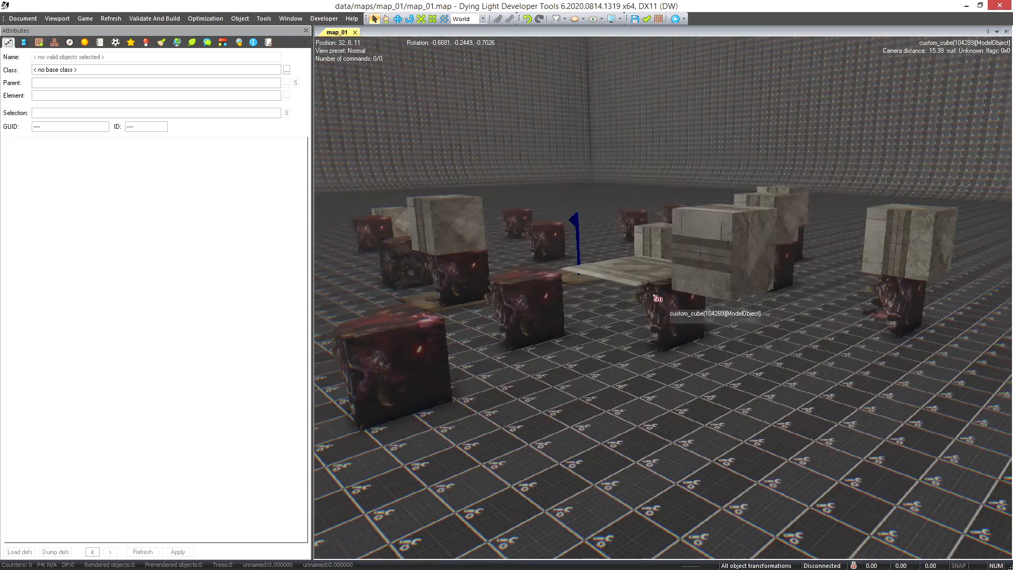
pyautogui.moveTo(727, 283); pyautogui.dragTo(734, 304, button='right')
pyautogui.press('a')
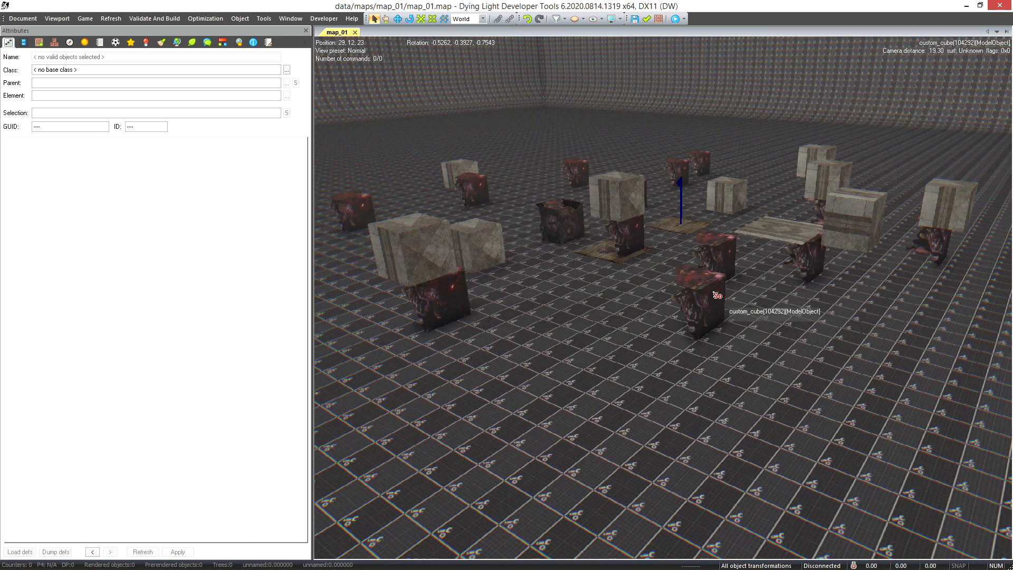
# Open the dcust_custom_model_mat_3 material of the front dark red cube in a compact editor beside a close view of the cube.
pyautogui.click(717, 294)
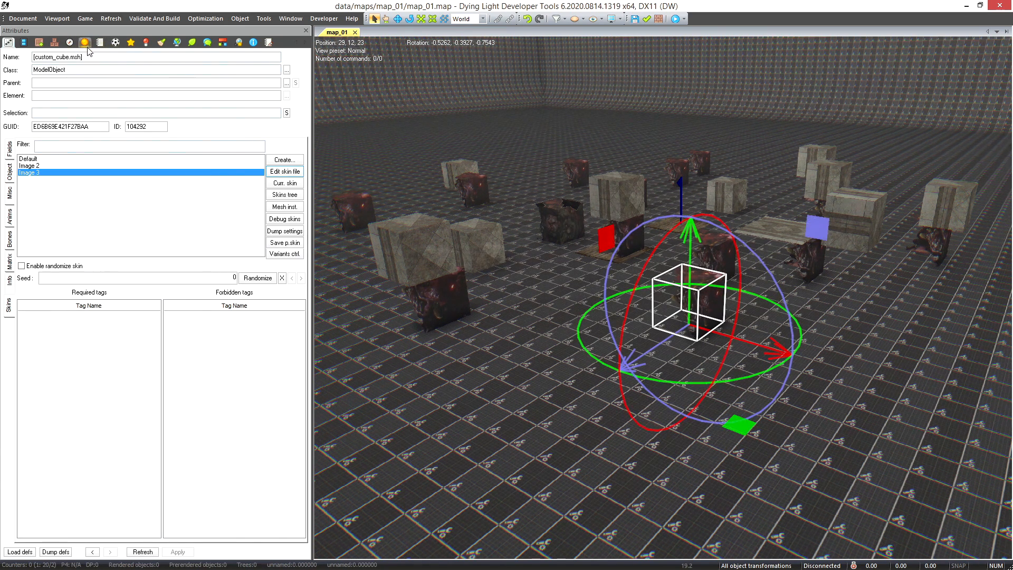
pyautogui.click(28, 159)
pyautogui.click(27, 172)
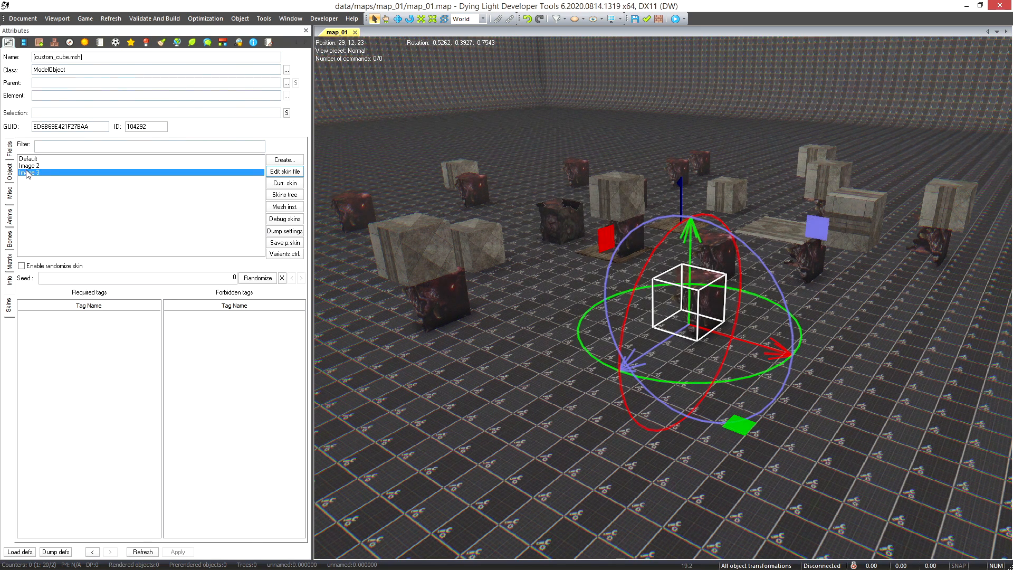
pyautogui.click(116, 42)
pyautogui.doubleClick(67, 69)
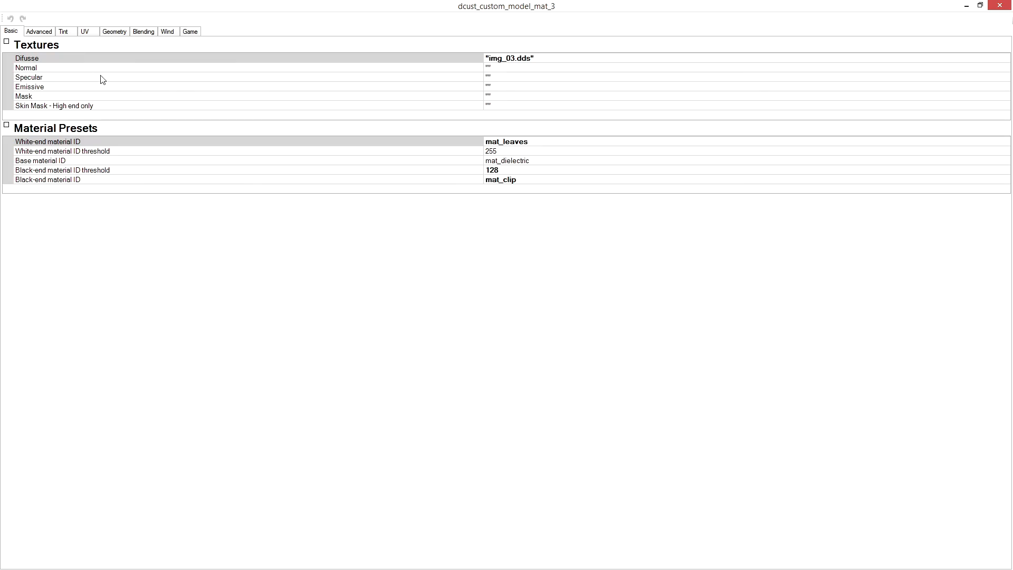
pyautogui.moveTo(934, 6); pyautogui.dragTo(409, 190)
pyautogui.moveTo(612, 200); pyautogui.dragTo(797, 69, button='middle')
pyautogui.press('w')
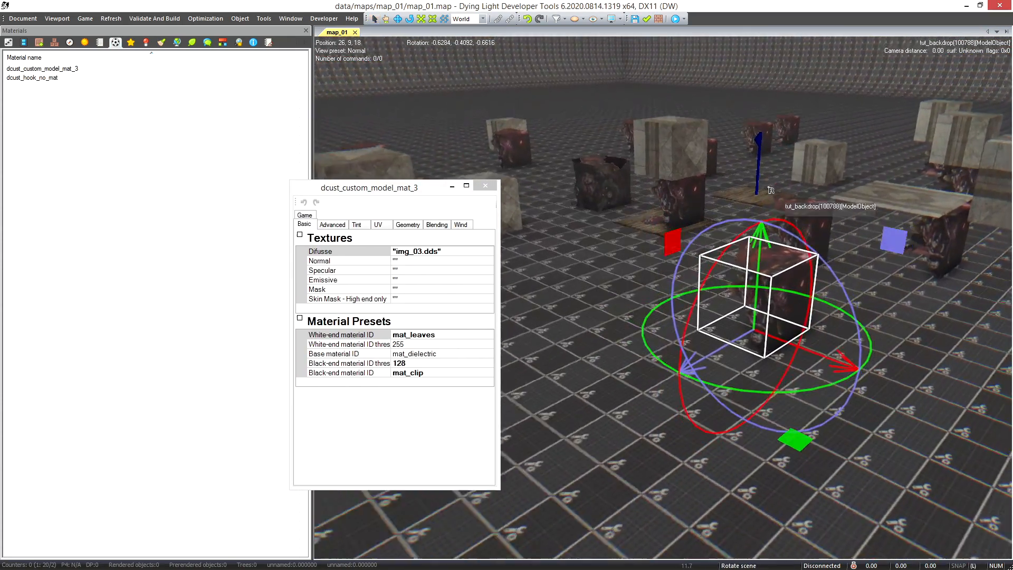
pyautogui.press('d')
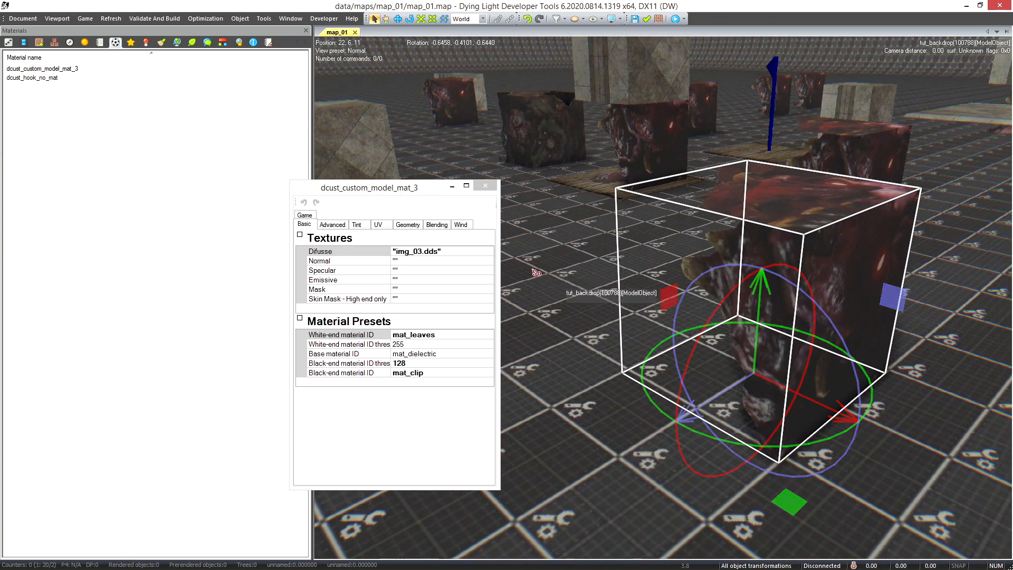
# Set User color 0 enabled to TRUE in the Instance tint settings of dcust_custom_model_mat_3 and close the material.
pyautogui.click(332, 225)
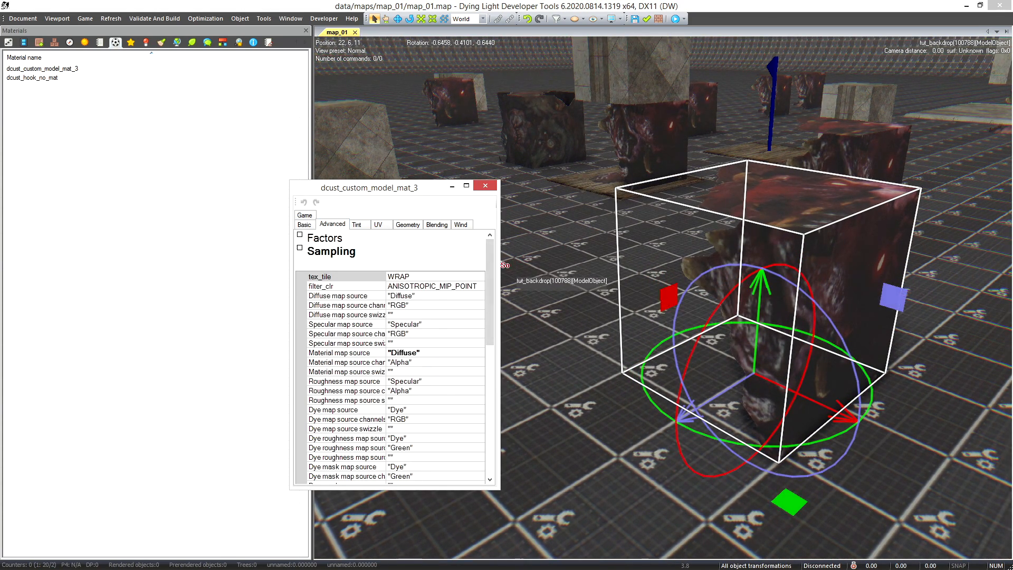
pyautogui.moveTo(500, 258); pyautogui.dragTo(595, 258)
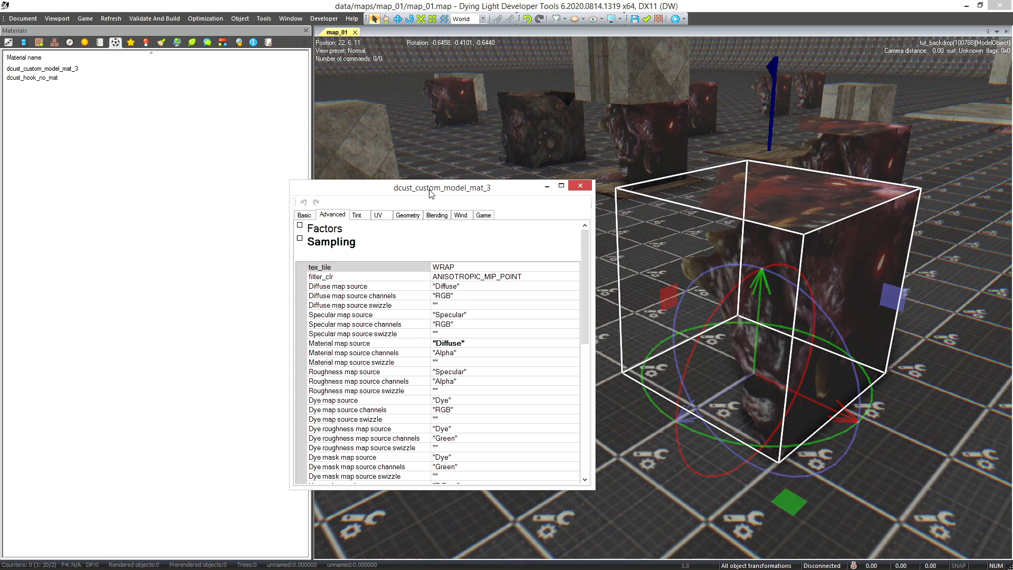
pyautogui.moveTo(423, 193); pyautogui.dragTo(374, 195)
pyautogui.click(309, 217)
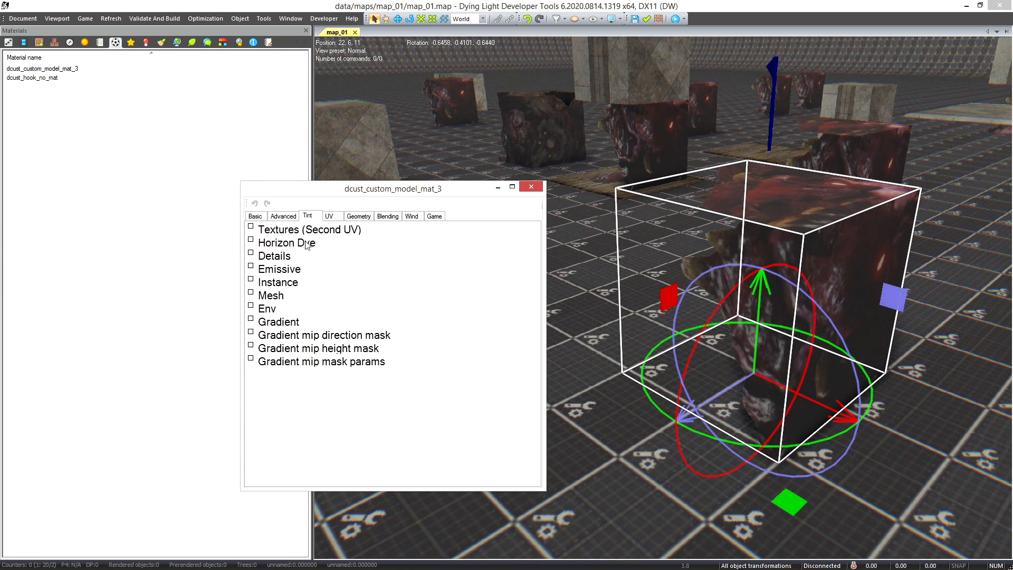
pyautogui.click(278, 282)
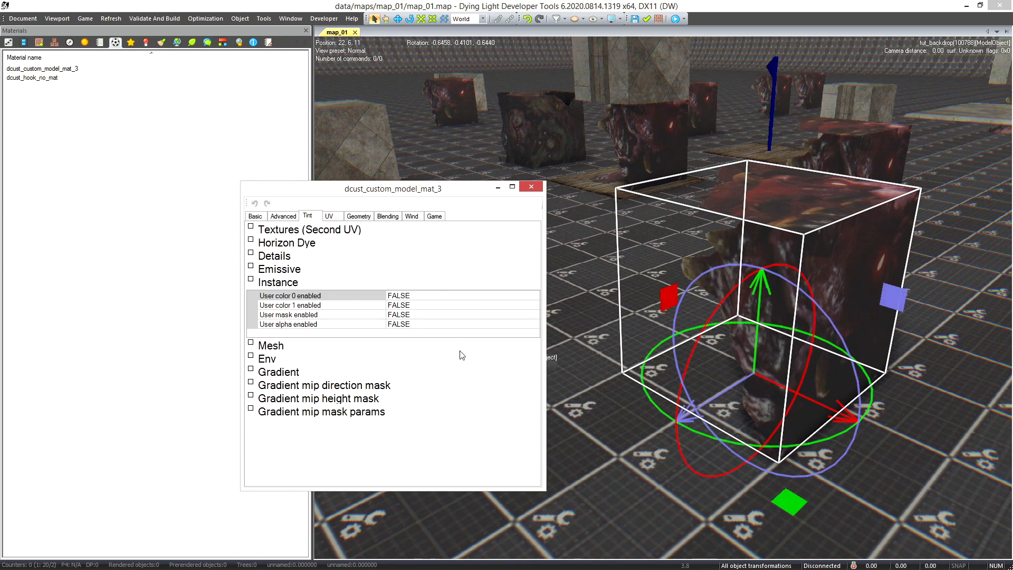
pyautogui.click(533, 295)
pyautogui.click(535, 296)
pyautogui.click(433, 306)
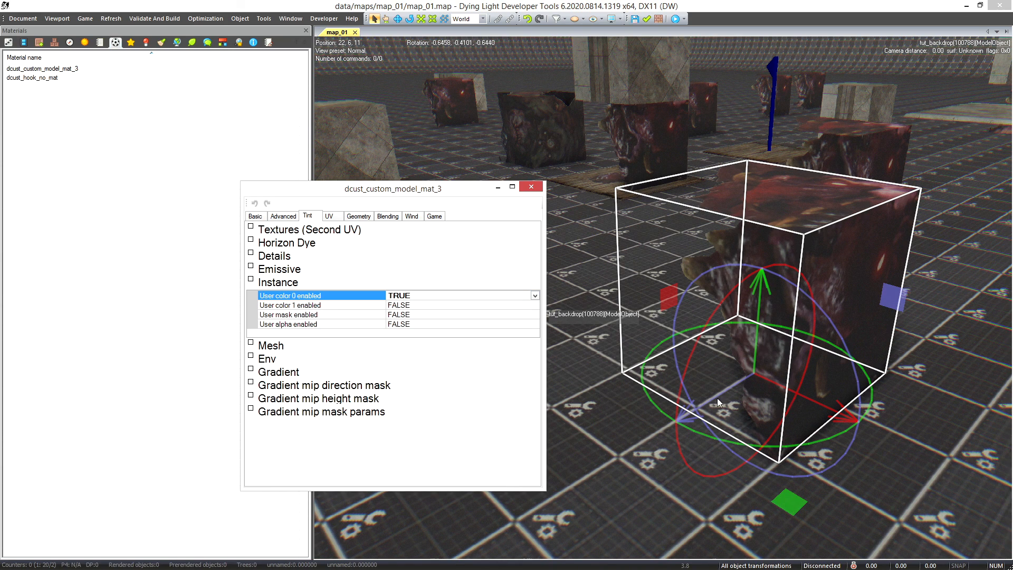
pyautogui.click(685, 325)
pyautogui.moveTo(817, 256)
pyautogui.mouseDown(button='middle')
pyautogui.moveTo(779, 252)
pyautogui.moveTo(826, 254)
pyautogui.mouseUp(button='middle')
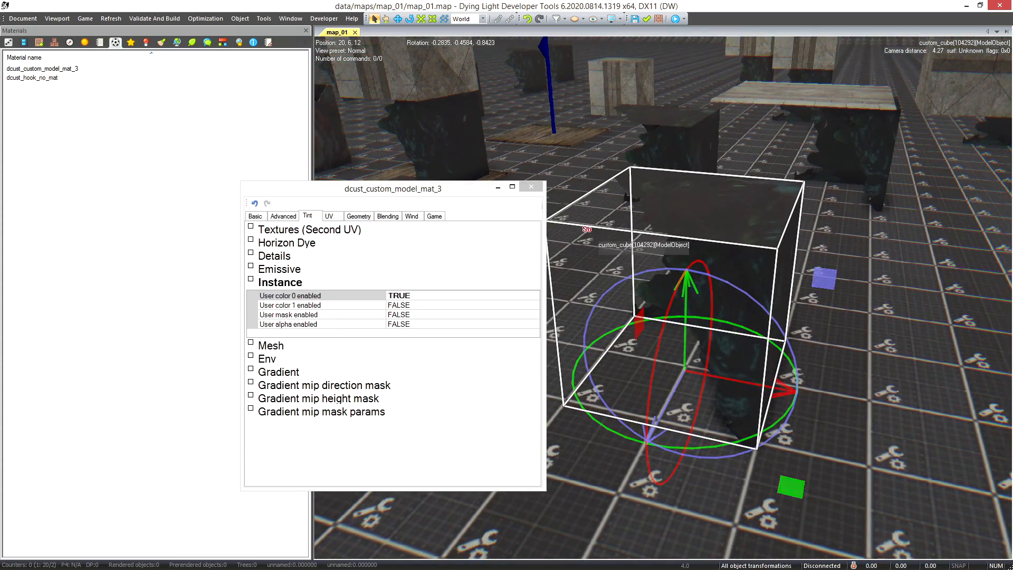
pyautogui.click(535, 188)
# Delete the flat stone slab next to the raised cube with horizontal stripes.
pyautogui.moveTo(567, 216); pyautogui.dragTo(730, 172, button='middle')
pyautogui.moveTo(688, 253)
pyautogui.mouseDown(button='middle')
pyautogui.moveTo(708, 230)
pyautogui.moveTo(675, 318)
pyautogui.moveTo(704, 253)
pyautogui.mouseUp(button='middle')
pyautogui.scroll(4, 704, 253)
pyautogui.click(838, 199)
pyautogui.moveTo(887, 232); pyautogui.dragTo(791, 258, button='middle')
pyautogui.scroll(-3, 847, 218)
pyautogui.press('Delete')
# Set User color 0 enabled to TRUE in the Instance tint settings of the striped stone cube's dcust_custom_model_mat material.
pyautogui.click(848, 219)
pyautogui.doubleClick(51, 69)
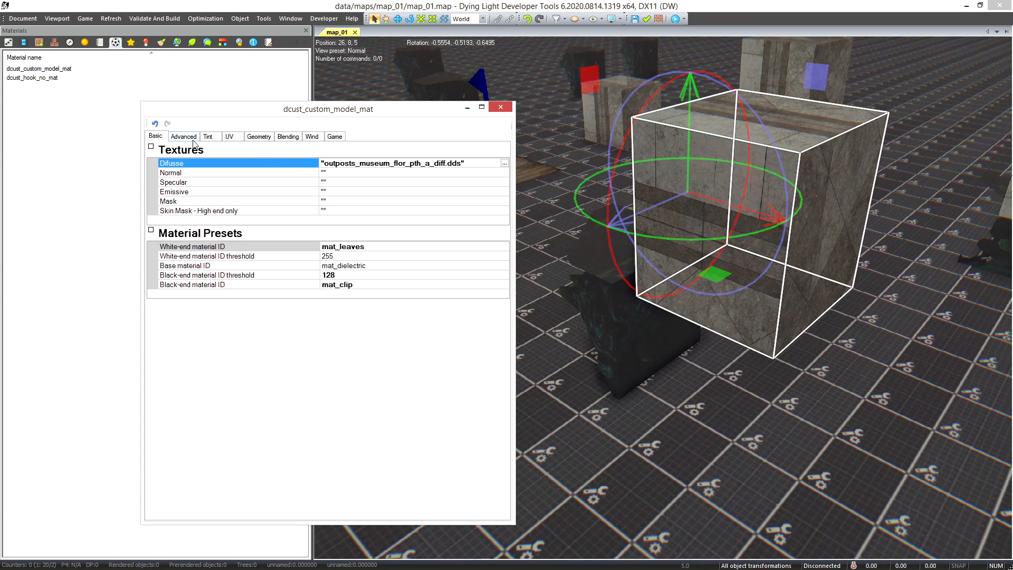
pyautogui.click(184, 137)
pyautogui.click(208, 138)
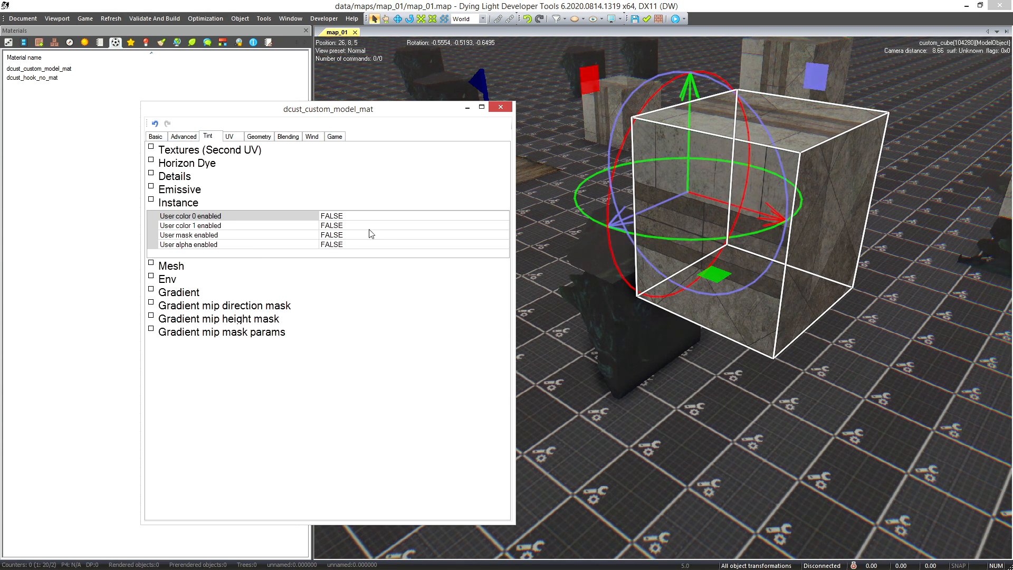
pyautogui.click(504, 218)
pyautogui.click(504, 216)
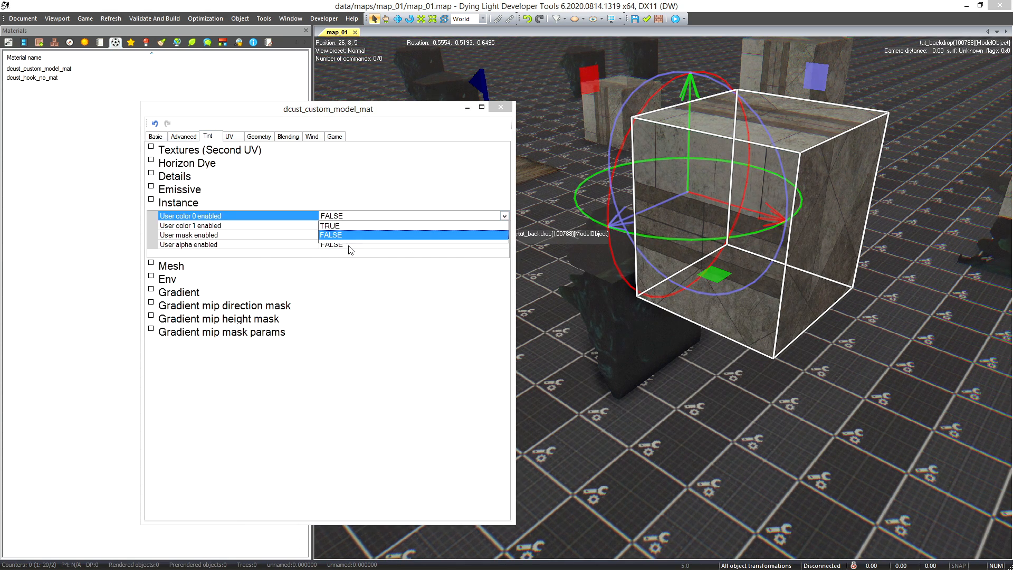
pyautogui.click(334, 226)
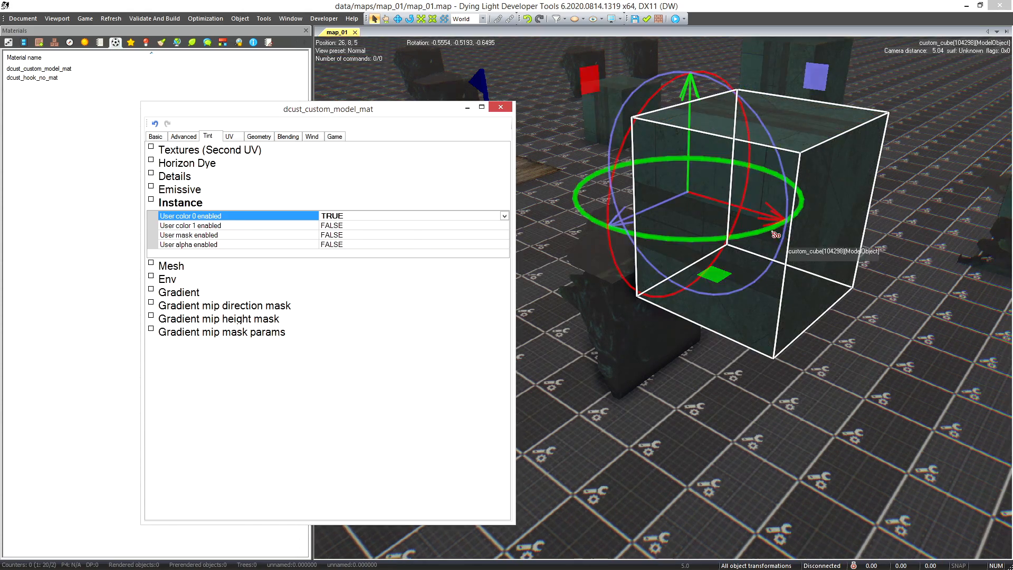
pyautogui.click(503, 108)
# Try red, blue and green for the selected cube's mesh Color 0, and apply cyan (0, 255, 255).
pyautogui.moveTo(786, 310); pyautogui.dragTo(795, 368, button='right')
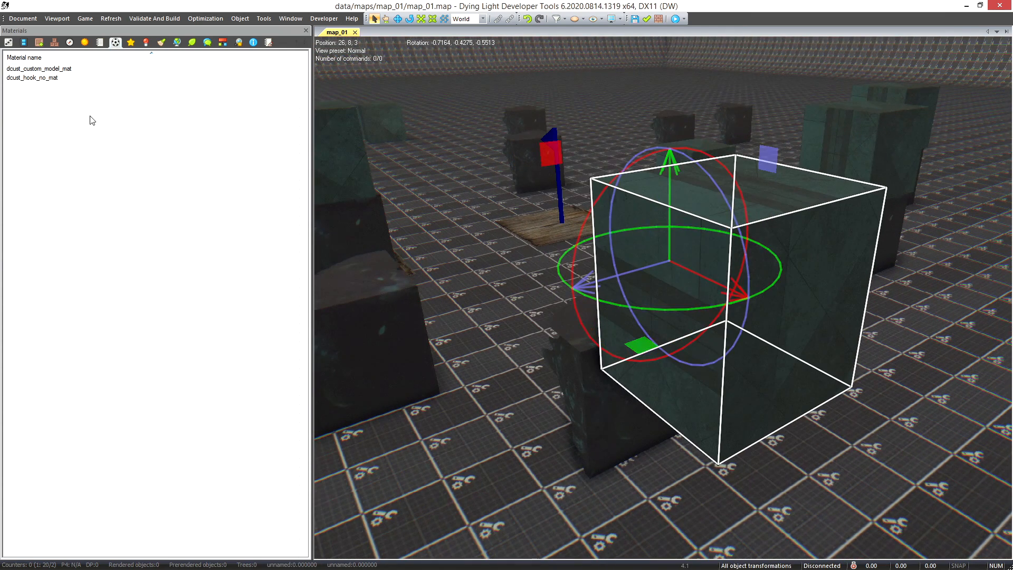
pyautogui.click(9, 42)
pyautogui.click(9, 193)
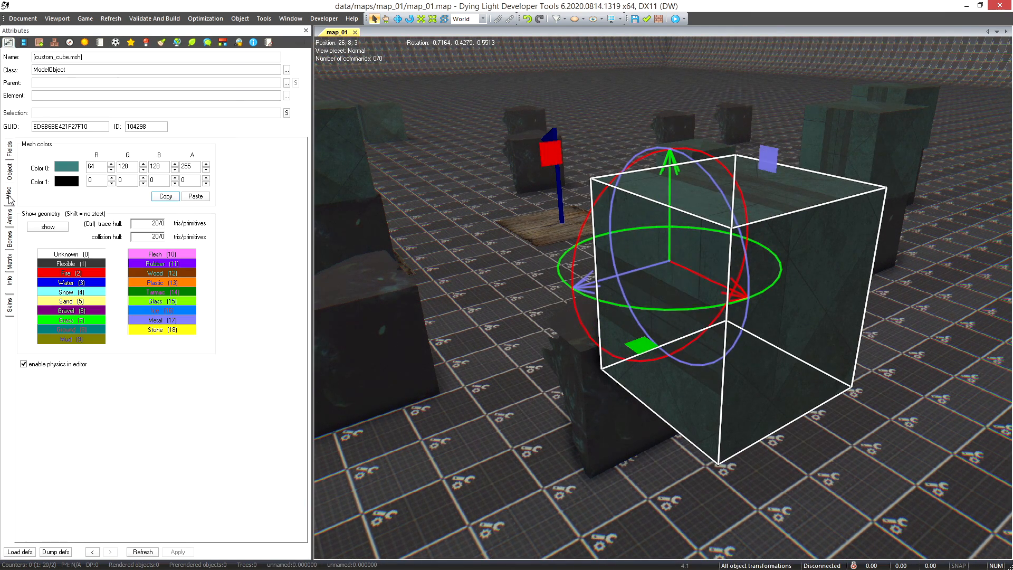
pyautogui.click(63, 169)
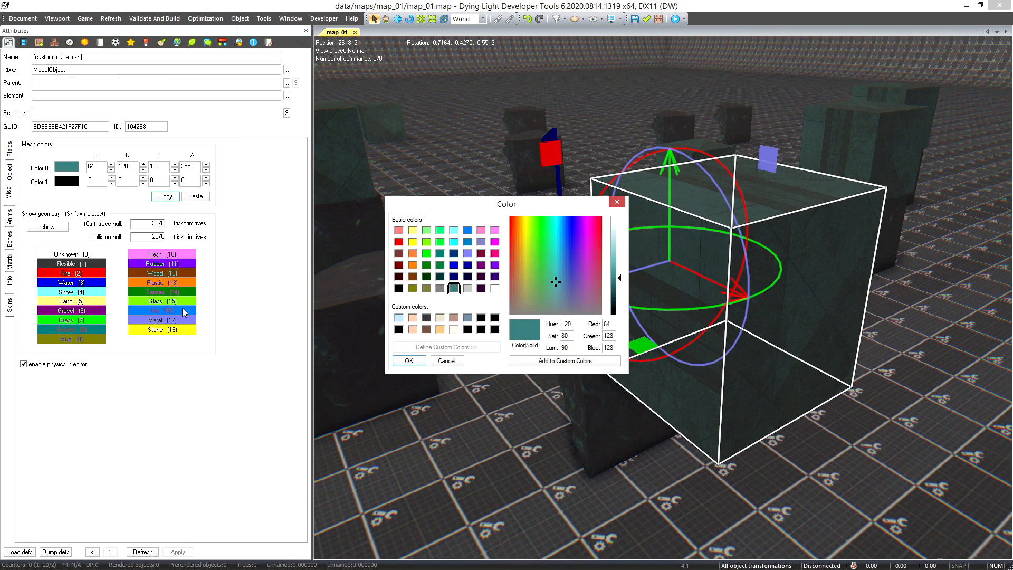
pyautogui.click(398, 242)
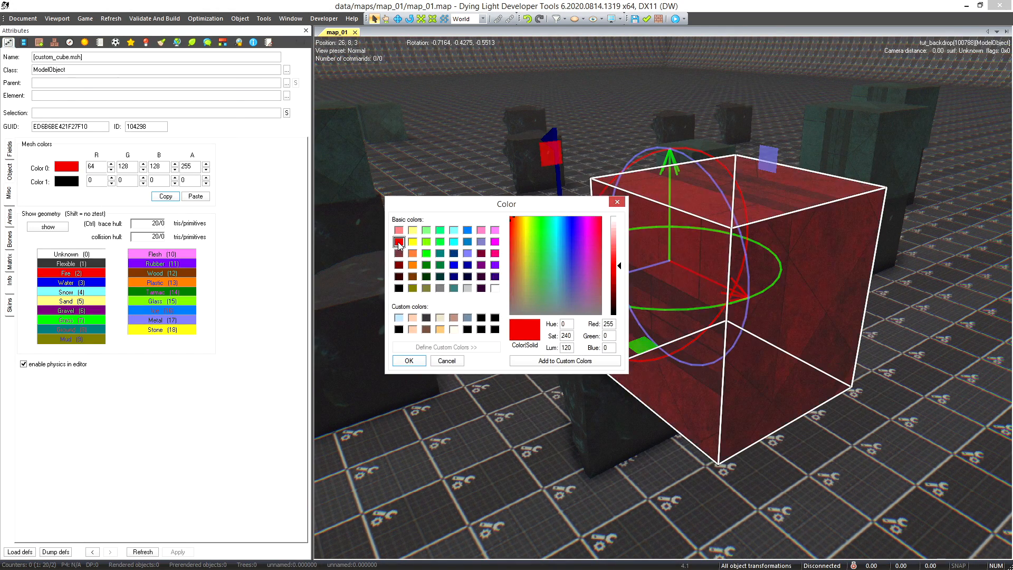
pyautogui.click(467, 254)
pyautogui.click(454, 241)
pyautogui.click(440, 242)
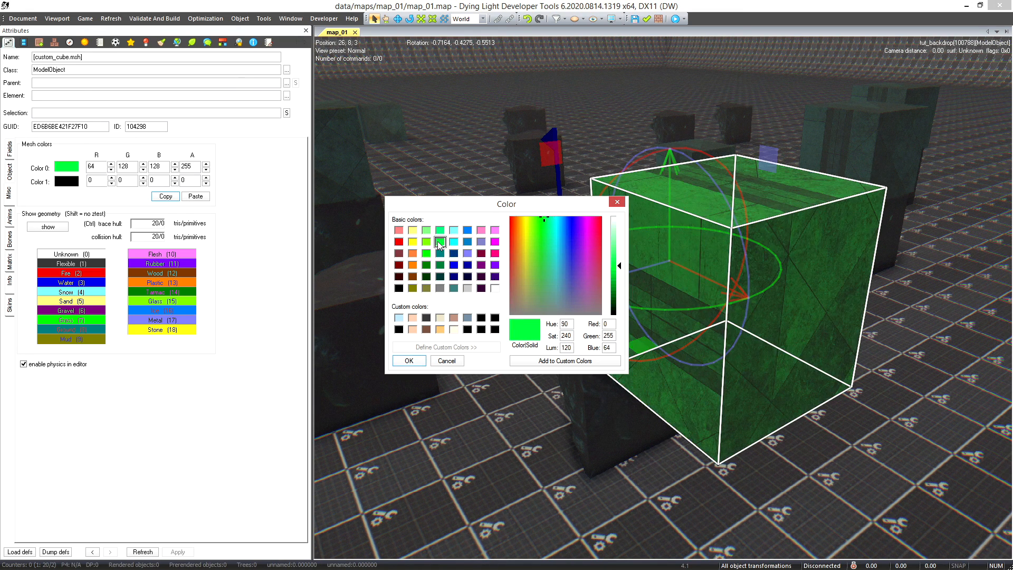
pyautogui.click(455, 242)
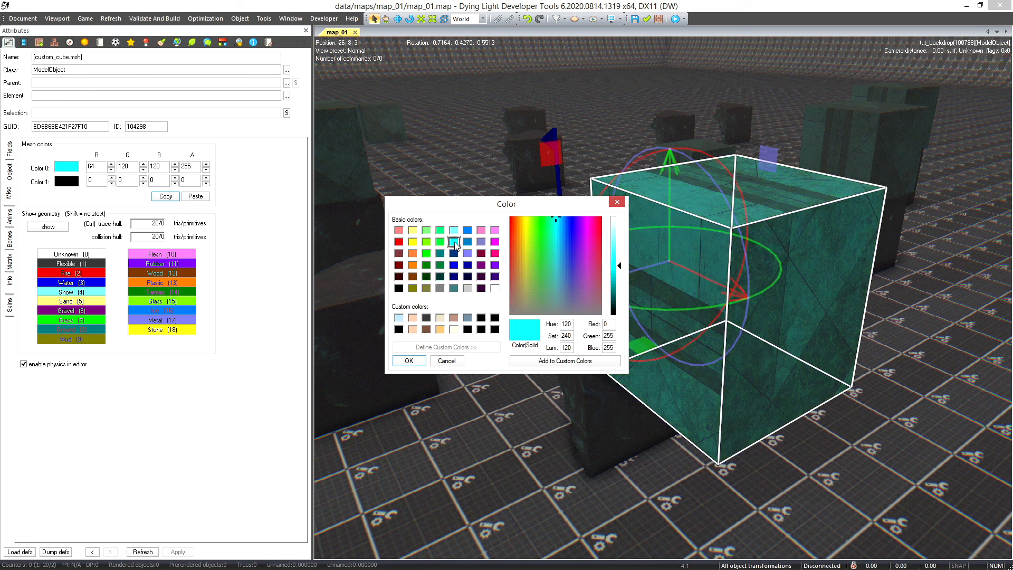
pyautogui.click(409, 361)
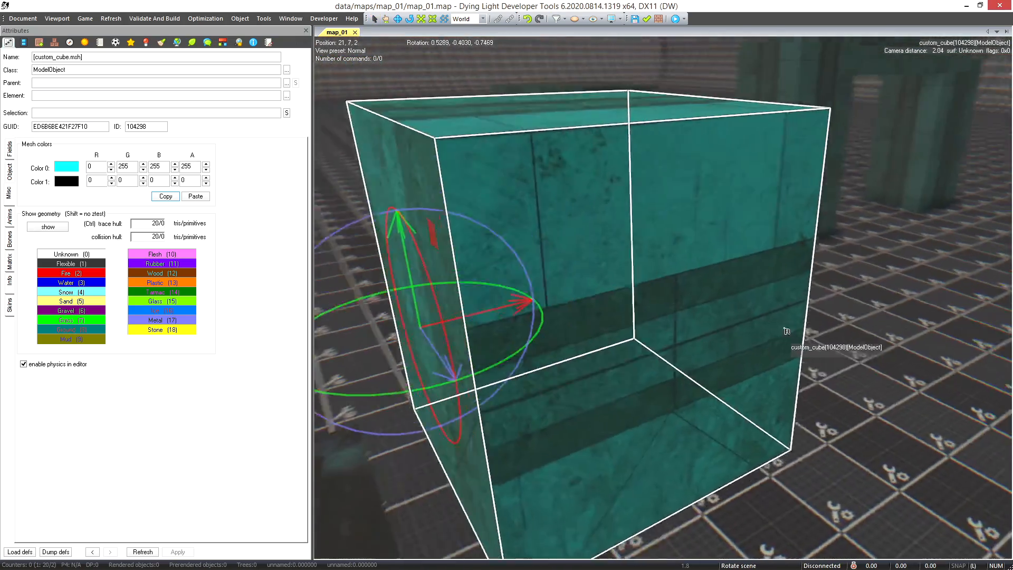
# Try an alpha value of 170 for the cube's mesh Color 0 and check the effect on the cube.
pyautogui.moveTo(786, 331); pyautogui.dragTo(754, 331, button='right')
pyautogui.press('s')
pyautogui.doubleClick(193, 169)
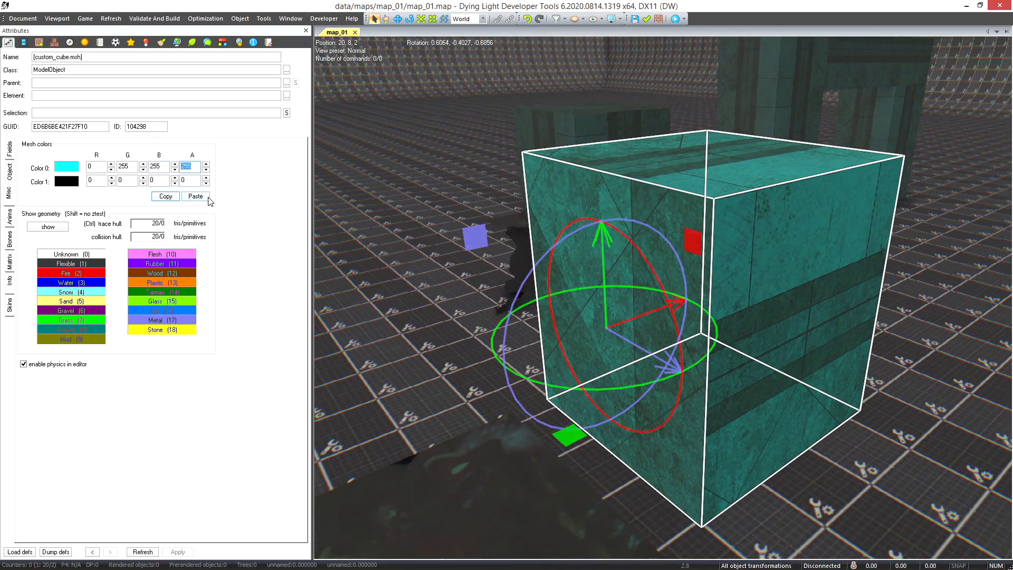
pyautogui.press('s')
pyautogui.moveTo(681, 256); pyautogui.dragTo(691, 258, button='right')
pyautogui.doubleClick(192, 166)
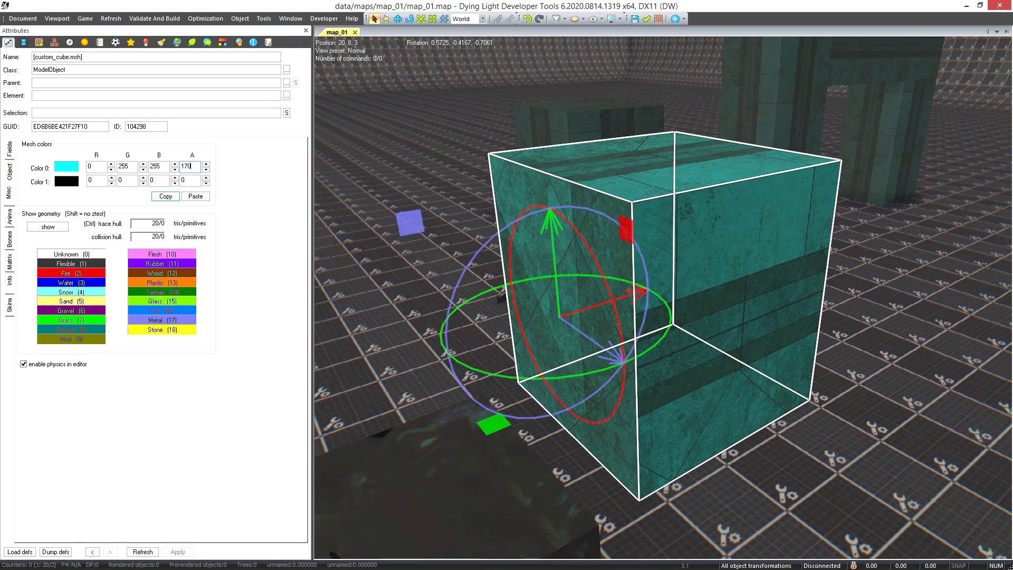
pyautogui.moveTo(699, 276); pyautogui.dragTo(615, 268, button='right')
pyautogui.press('d')
pyautogui.press('a')
pyautogui.press('s')
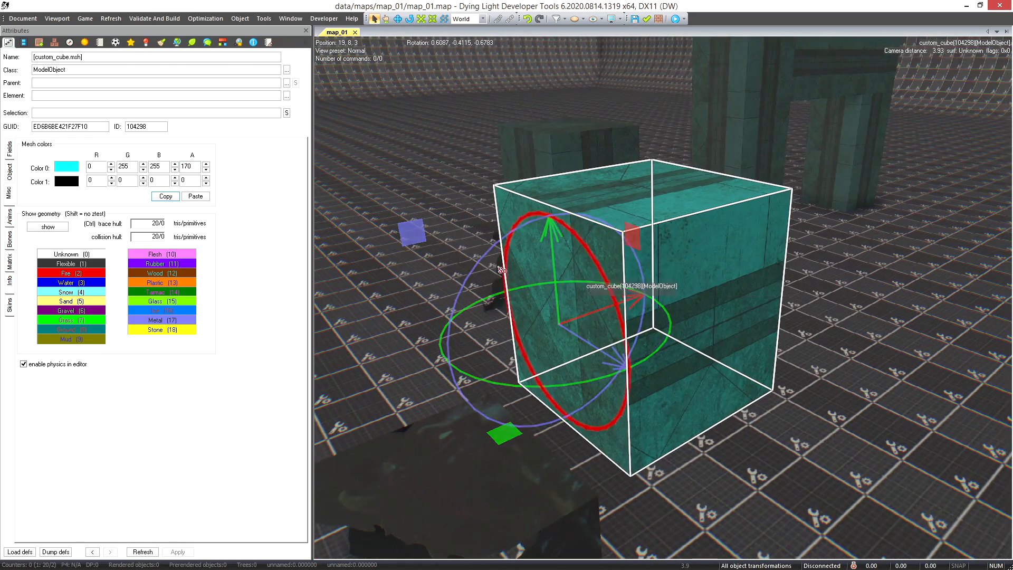
# Restore the alpha of the cube's mesh Color 0 to 255 and check the cube's tint.
pyautogui.doubleClick(195, 167)
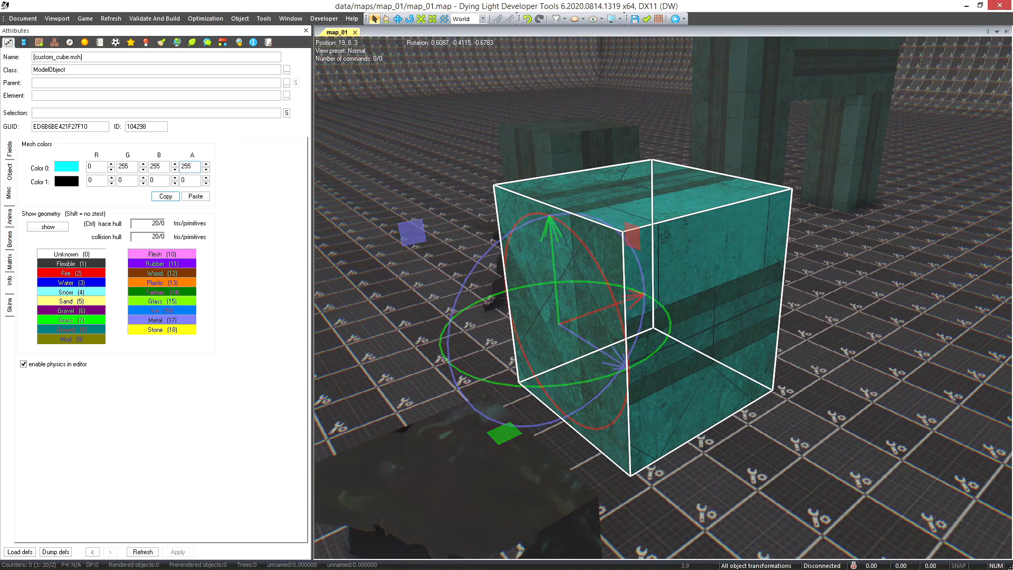
pyautogui.press('w')
pyautogui.moveTo(721, 327); pyautogui.dragTo(755, 319, button='right')
pyautogui.press('s')
pyautogui.moveTo(855, 387)
pyautogui.mouseDown(button='right')
pyautogui.moveTo(821, 385)
pyautogui.moveTo(860, 383)
pyautogui.mouseUp(button='right')
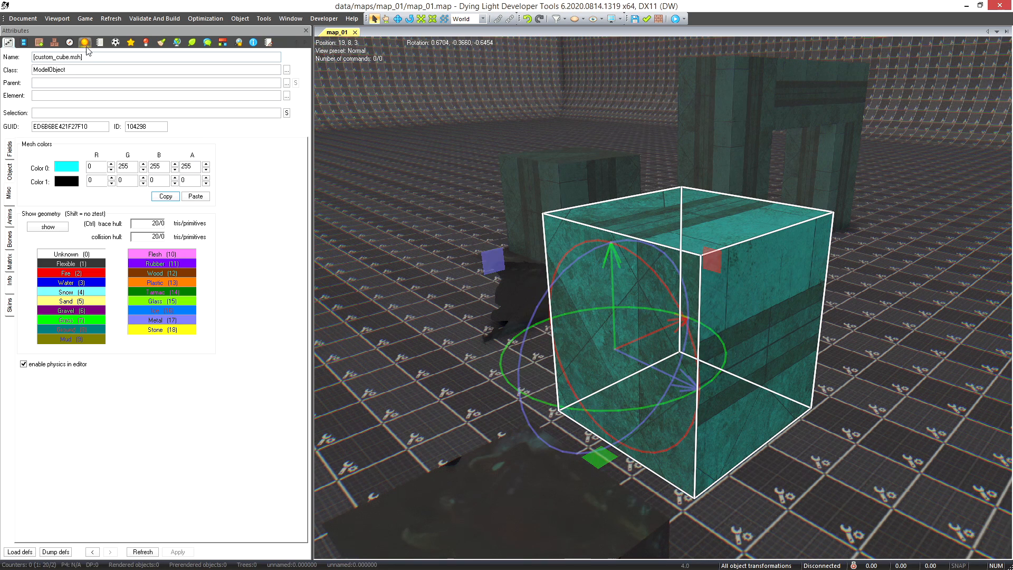
# Review the Instance tint settings of the cube's dcust_custom_model_mat material and inspect the tinted cube from another angle.
pyautogui.click(115, 42)
pyautogui.doubleClick(38, 69)
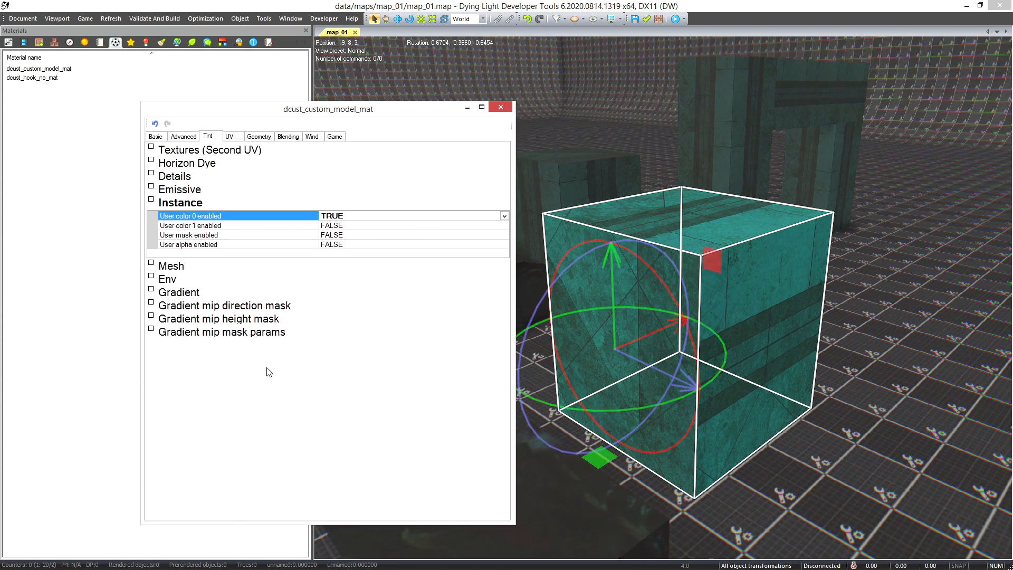
pyautogui.click(500, 107)
pyautogui.moveTo(644, 312); pyautogui.dragTo(577, 330, button='right')
pyautogui.moveTo(716, 313); pyautogui.dragTo(533, 338, button='middle')
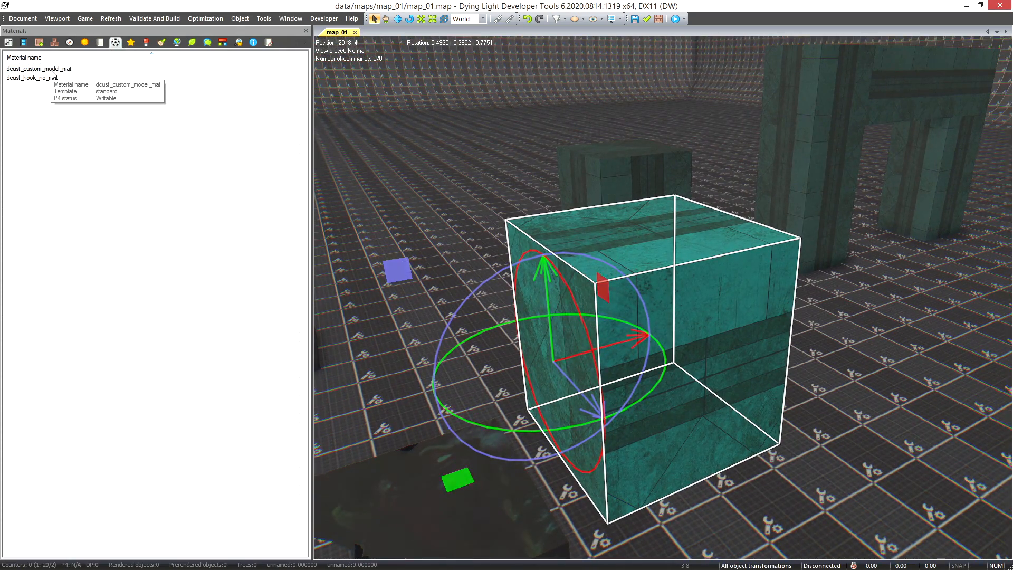
pyautogui.moveTo(518, 274); pyautogui.dragTo(583, 286, button='right')
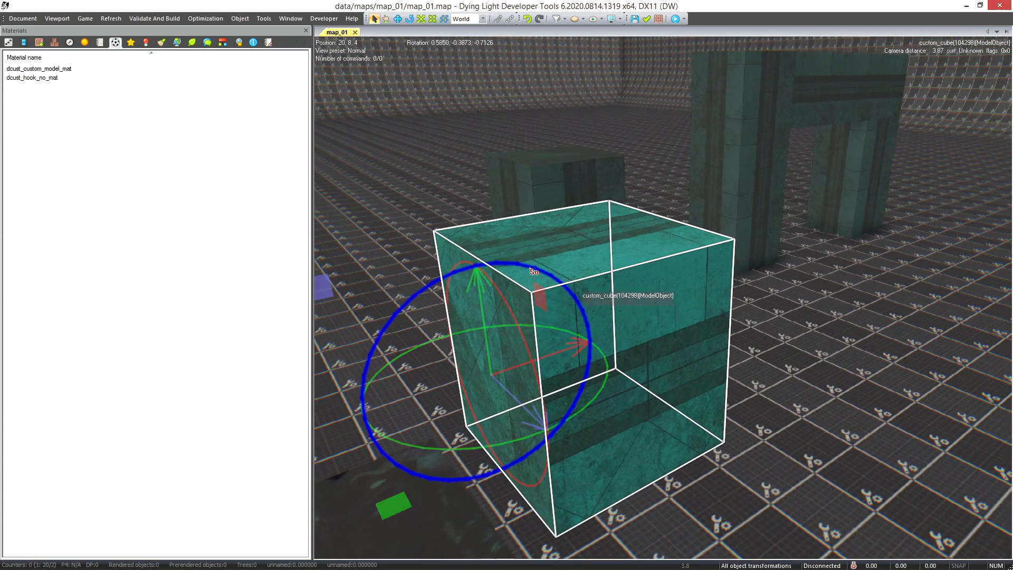
# Open the selected cube's skin file, custom_cube.skn, from its skin attributes.
pyautogui.click(8, 43)
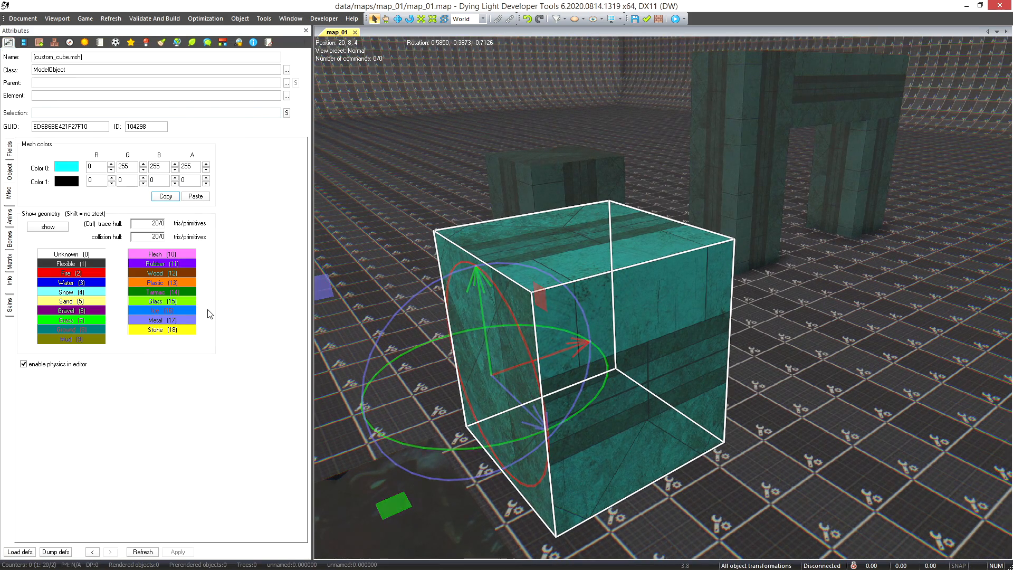
pyautogui.click(13, 298)
pyautogui.click(285, 172)
pyautogui.moveTo(716, 102); pyautogui.dragTo(1012, 159)
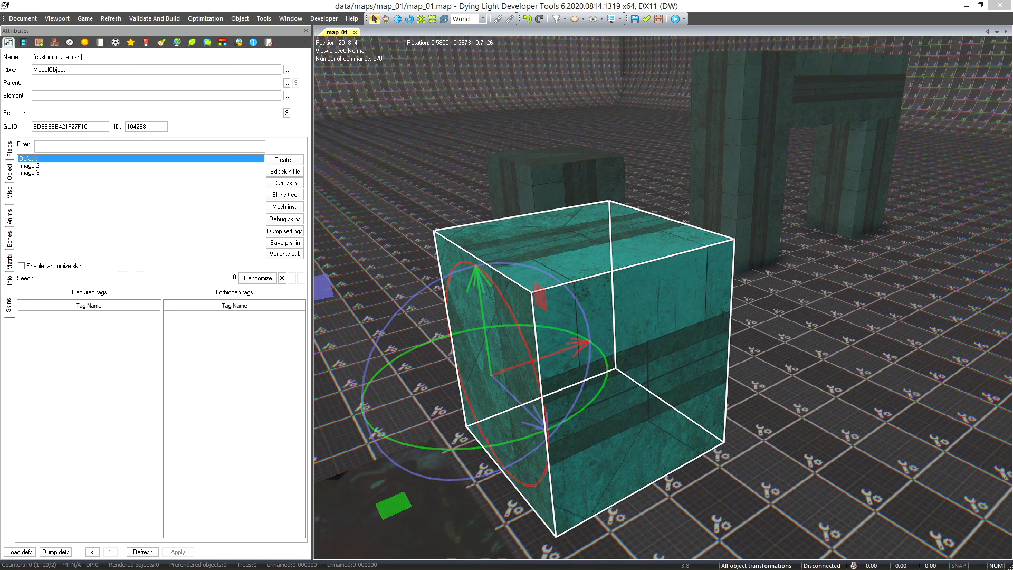
pyautogui.moveTo(1012, 121); pyautogui.dragTo(658, 102)
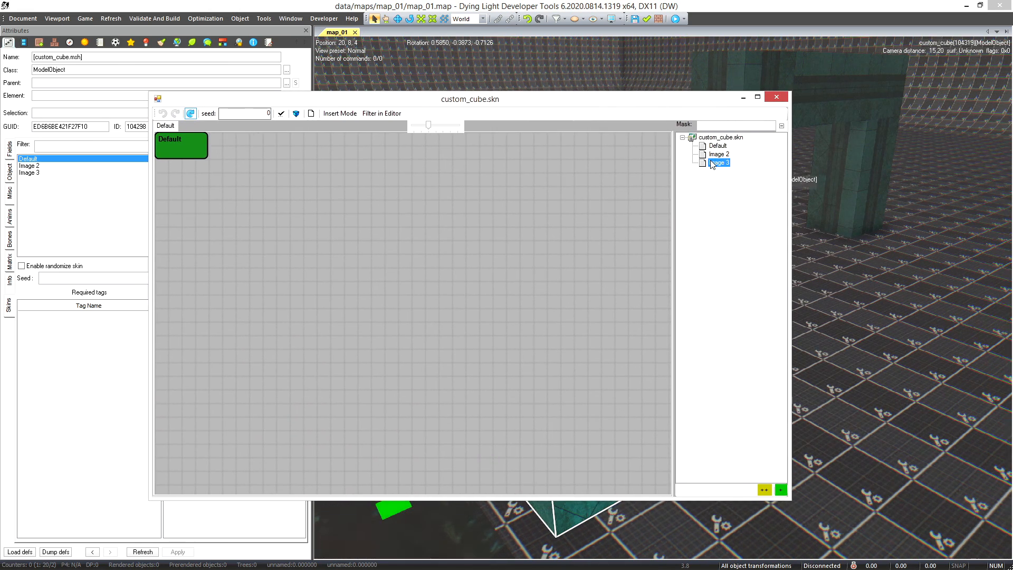
# Examine the Image 3 skin's user color options, material replacements and surfaces, and close the skin editor.
pyautogui.doubleClick(715, 162)
pyautogui.moveTo(563, 136); pyautogui.dragTo(496, 149)
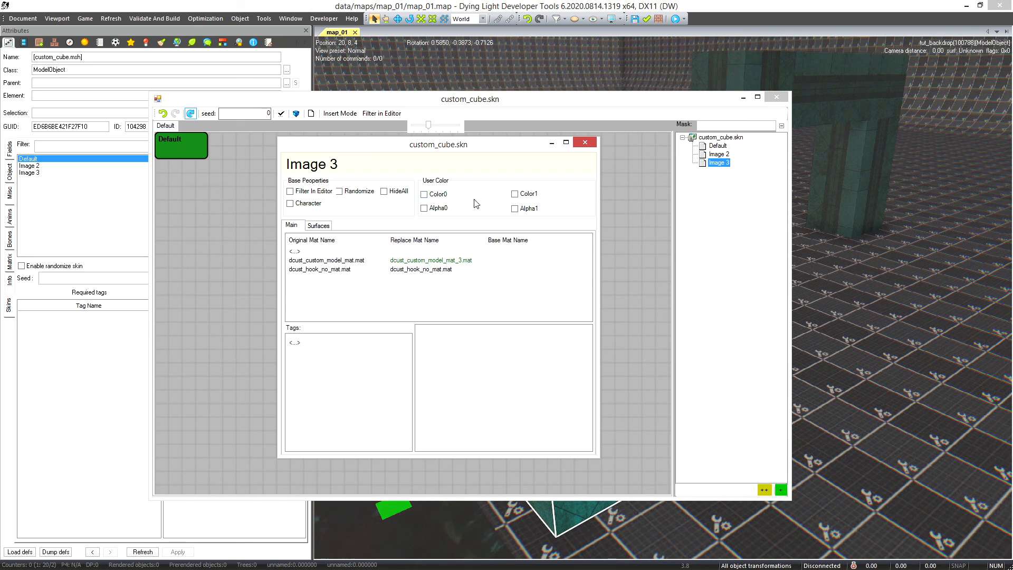
pyautogui.click(319, 226)
pyautogui.click(289, 227)
pyautogui.click(585, 142)
pyautogui.click(776, 96)
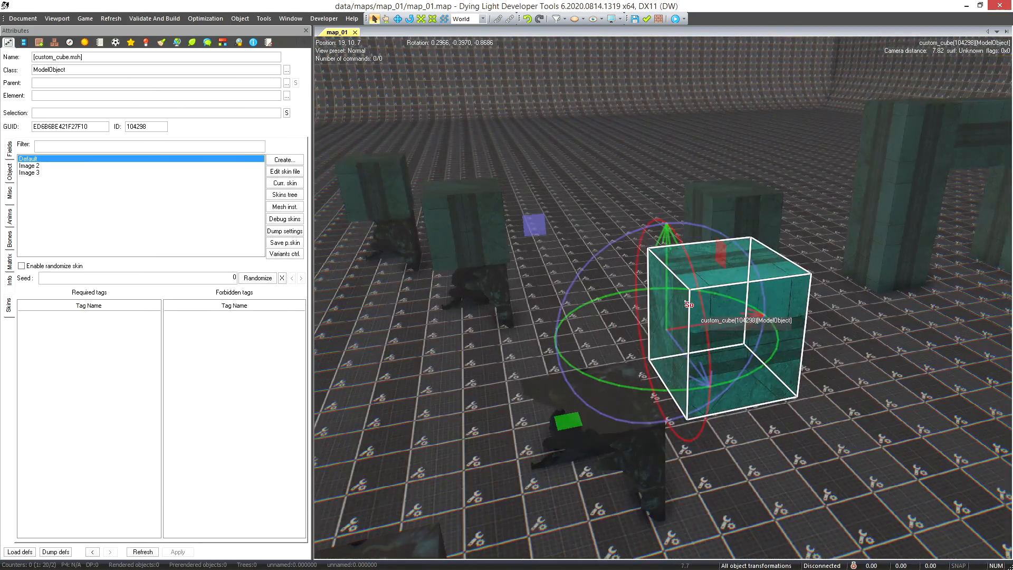
# Deselect the tinted cube and save the map_01 map.
pyautogui.scroll(-4, 686, 302)
pyautogui.click(764, 324)
pyautogui.moveTo(764, 323); pyautogui.dragTo(713, 323, button='right')
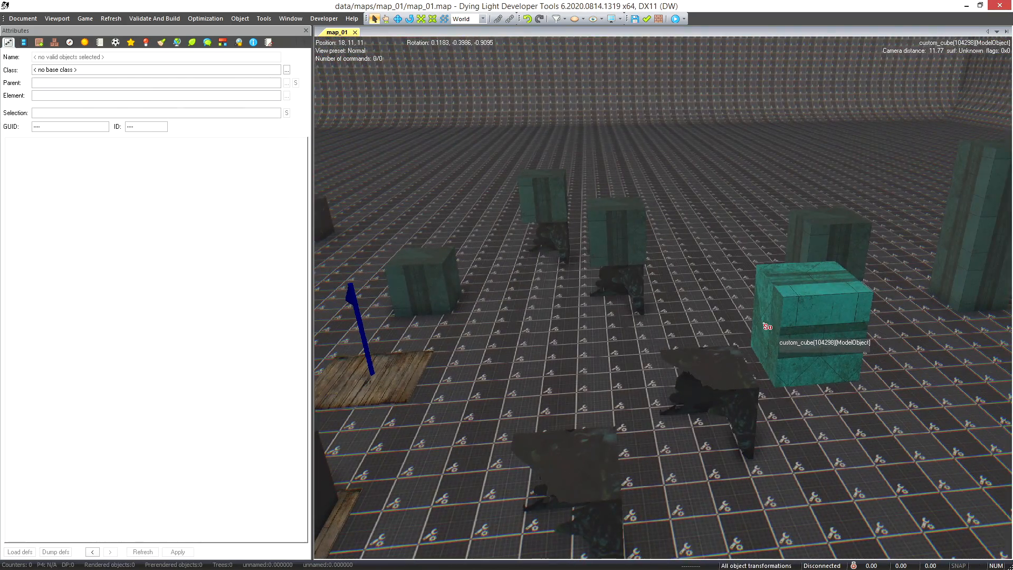
pyautogui.moveTo(622, 397)
pyautogui.mouseDown(button='right')
pyautogui.moveTo(612, 404)
pyautogui.moveTo(621, 397)
pyautogui.mouseUp(button='right')
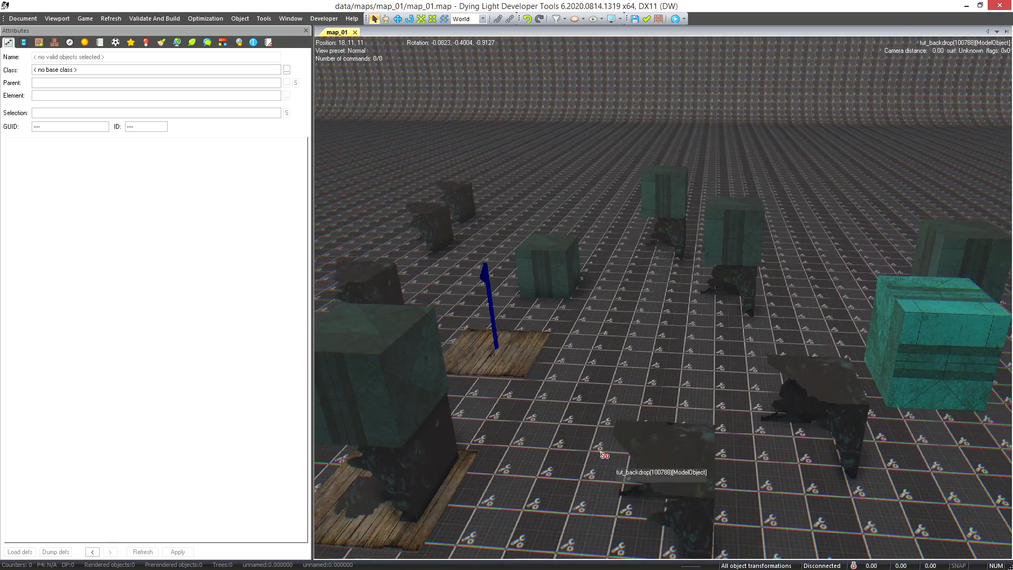
pyautogui.scroll(-6, 622, 421)
pyautogui.hotkey('ctrl', 's')
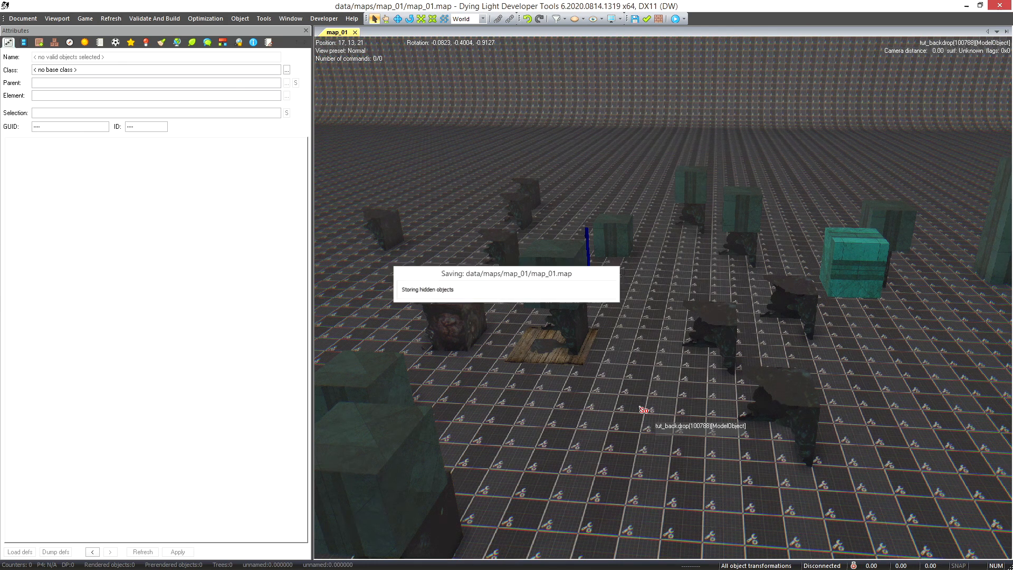